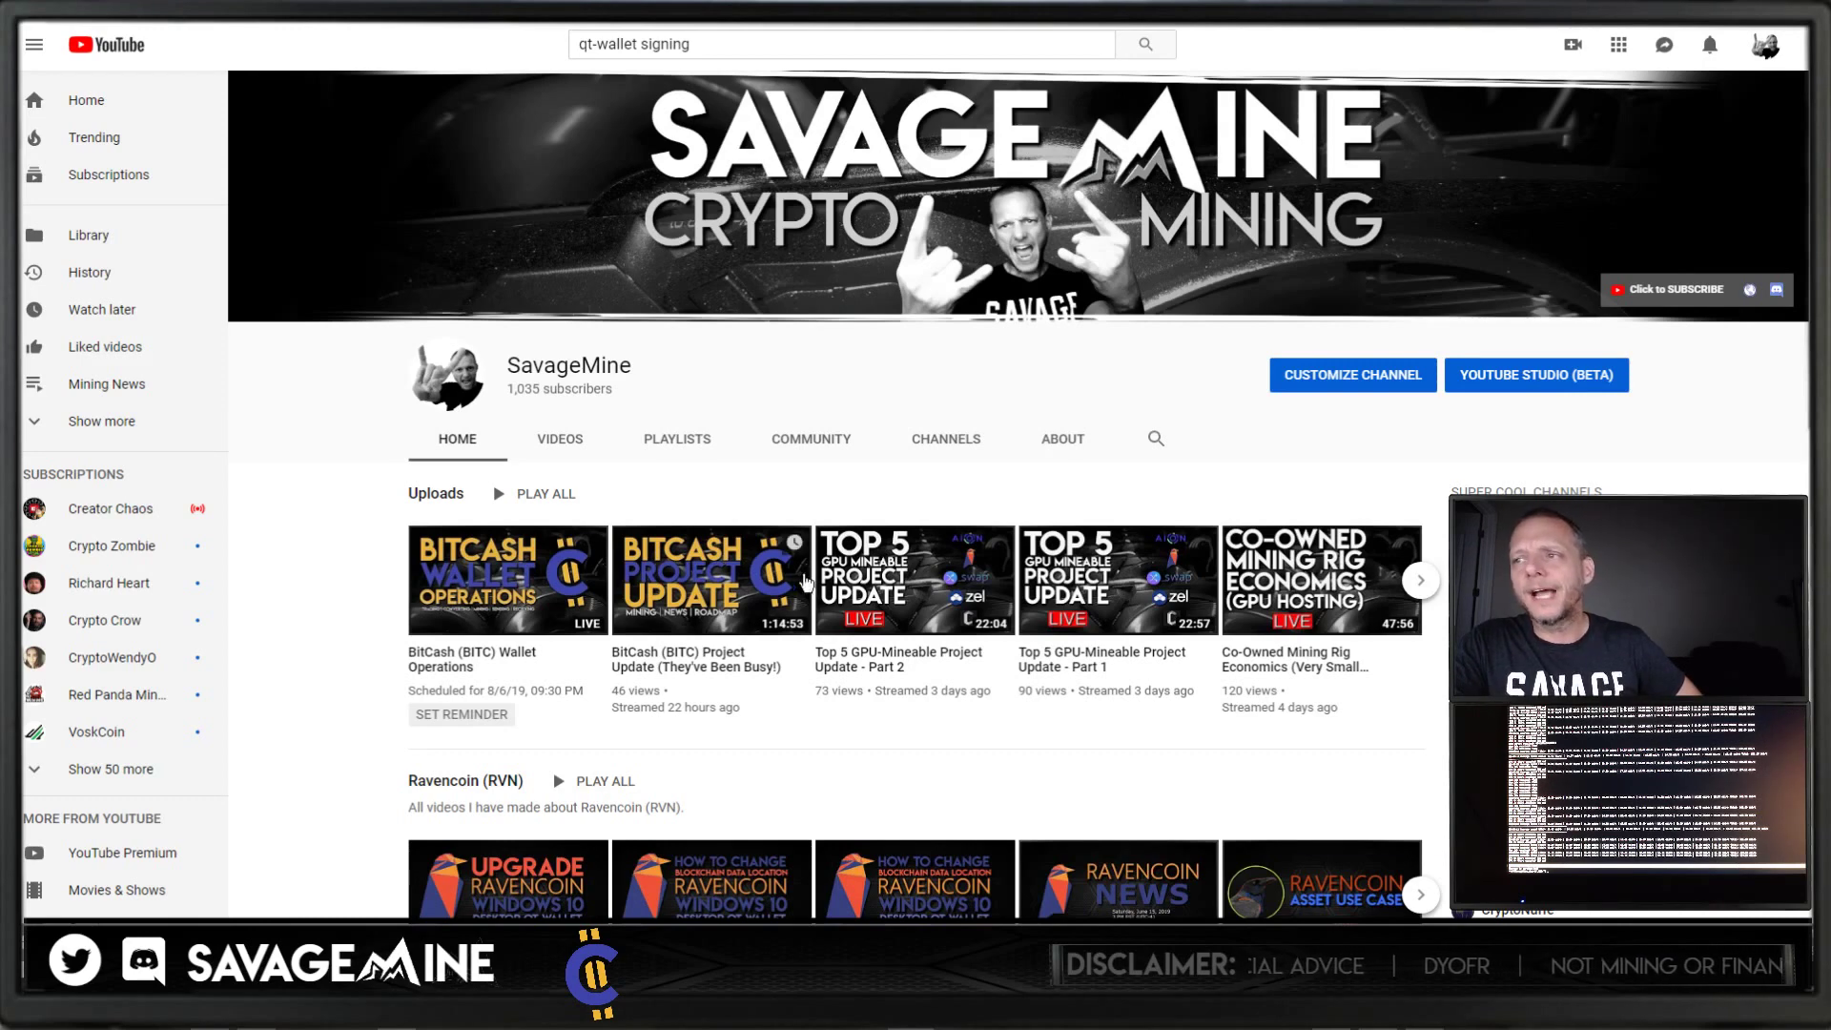
Step: Open the BitCash (BITC) Project Update video, pause its playback and look over the timestamps in its description
click(547, 537)
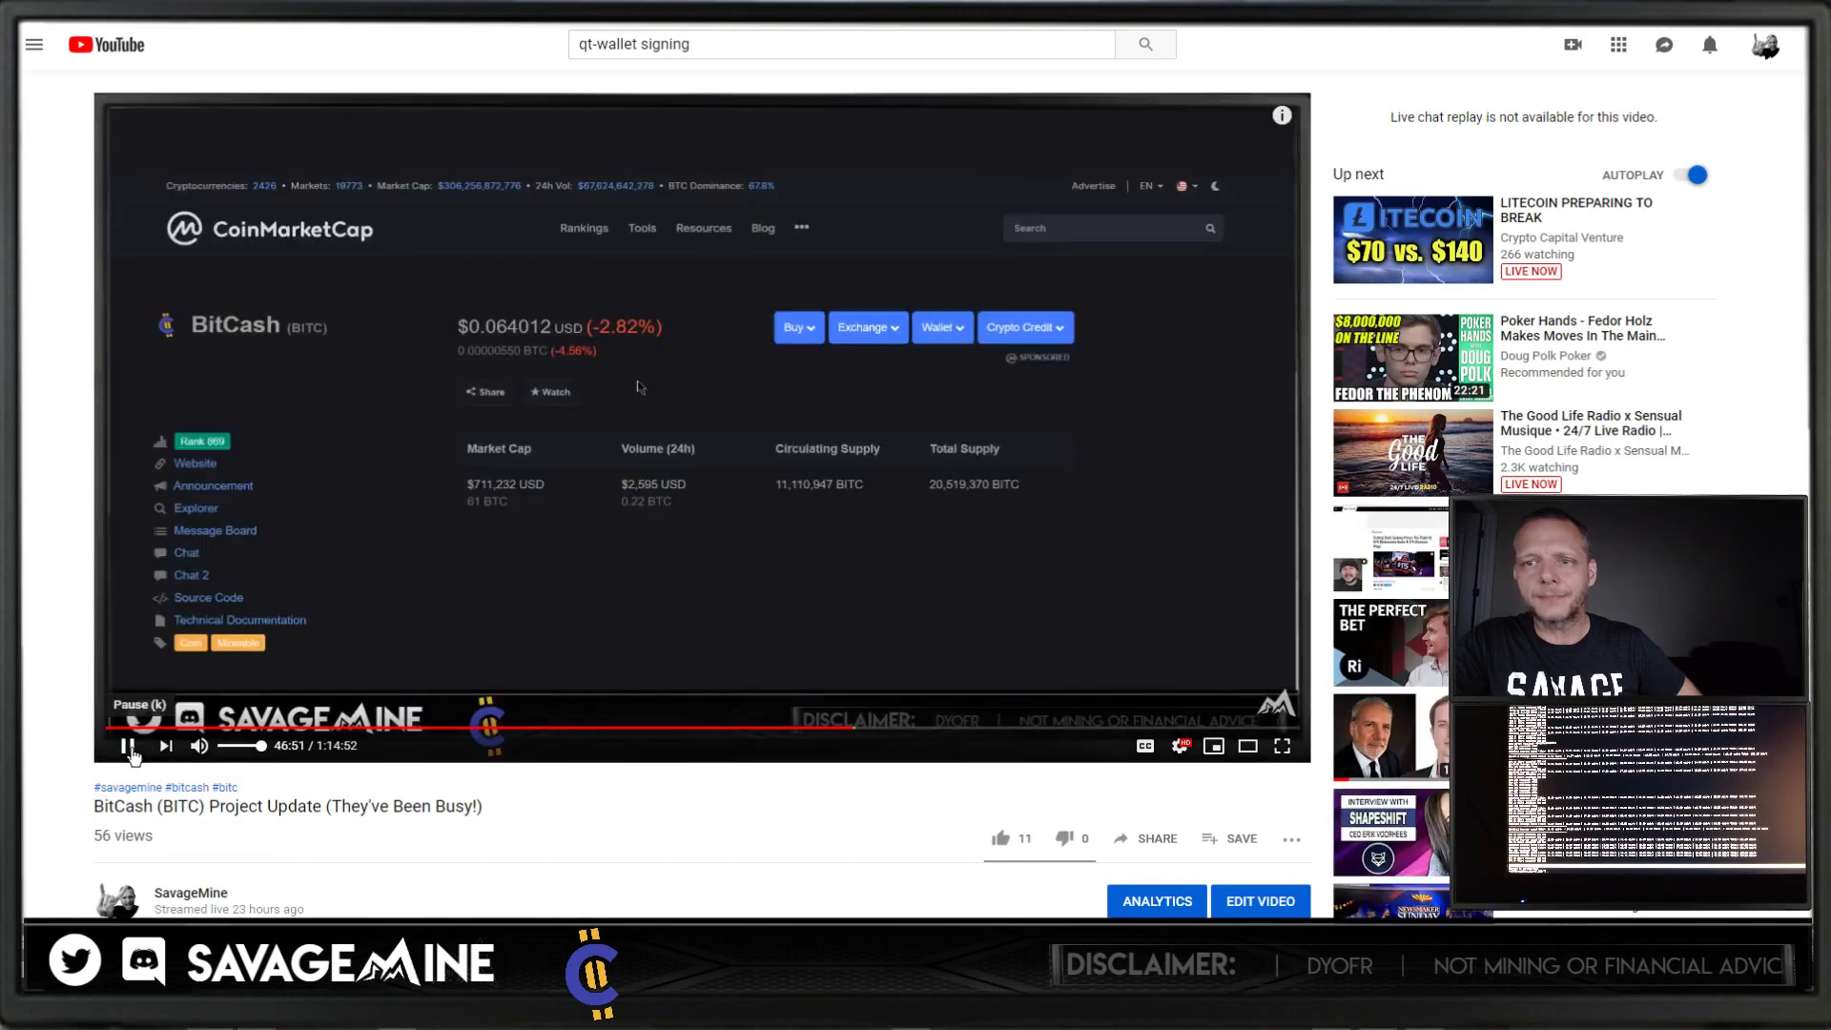
click(128, 746)
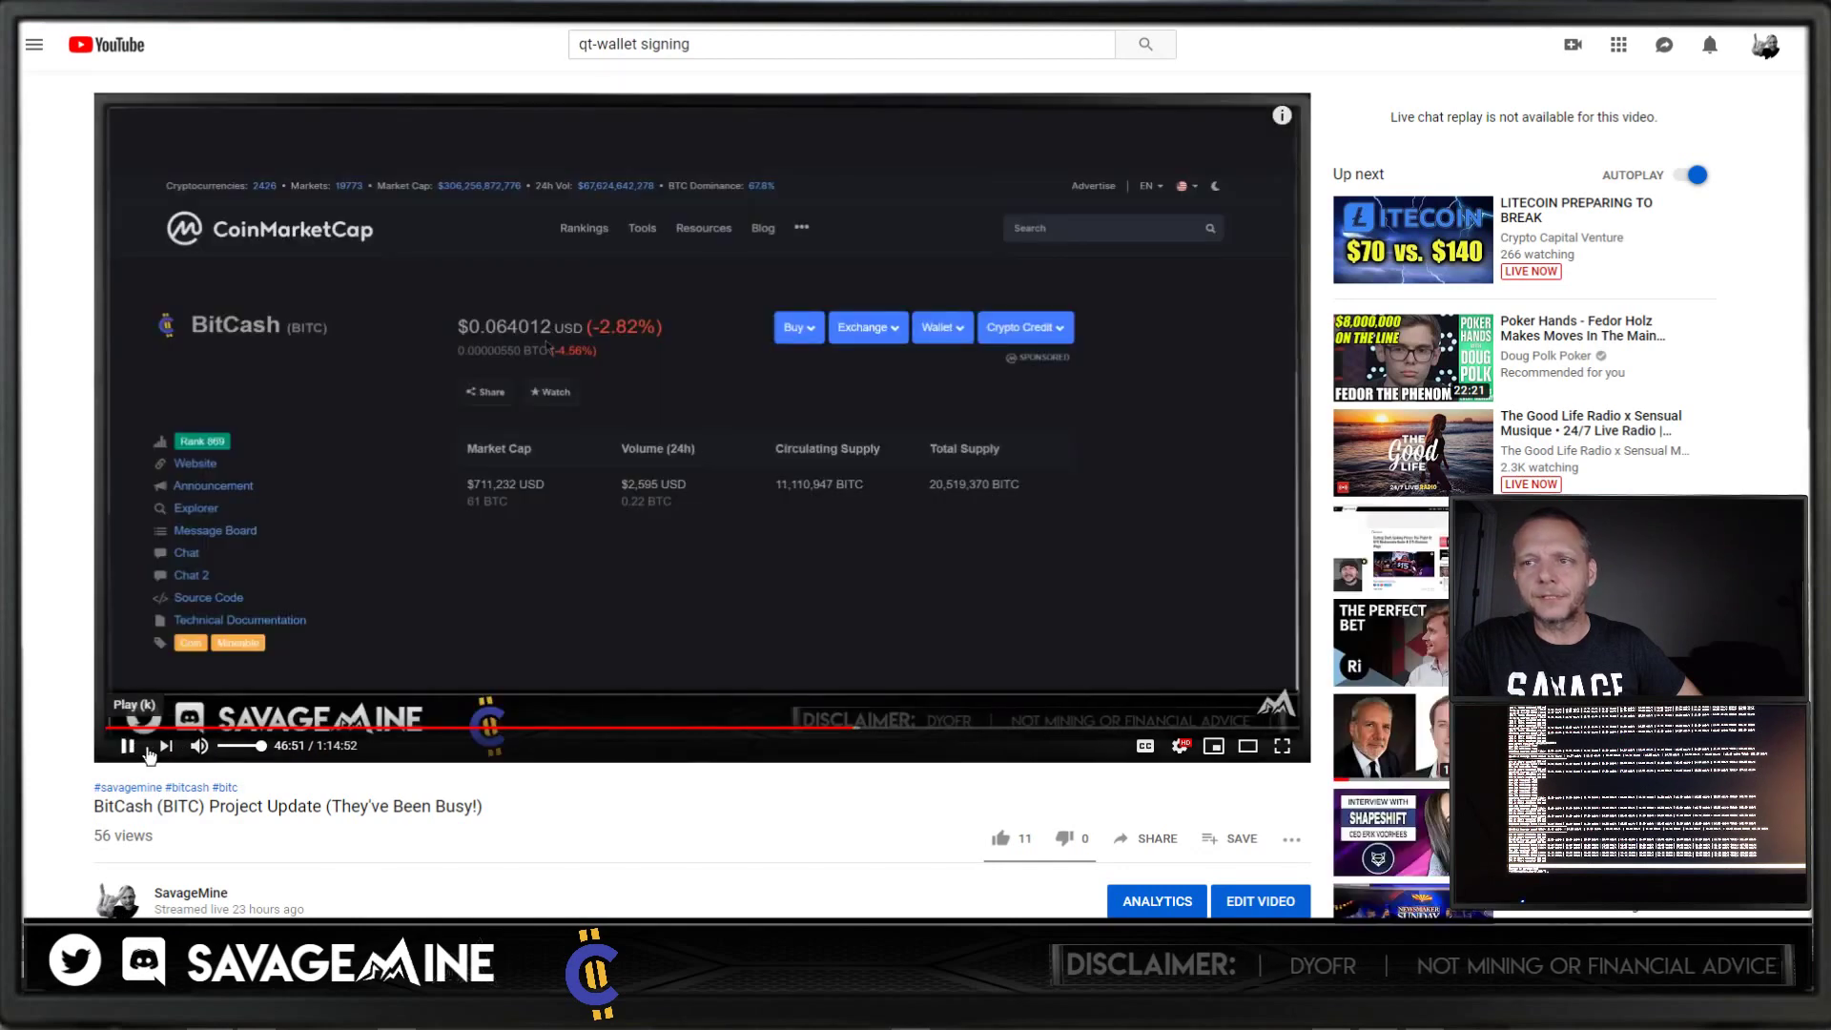
scroll(266, 715, down, 5)
click(199, 556)
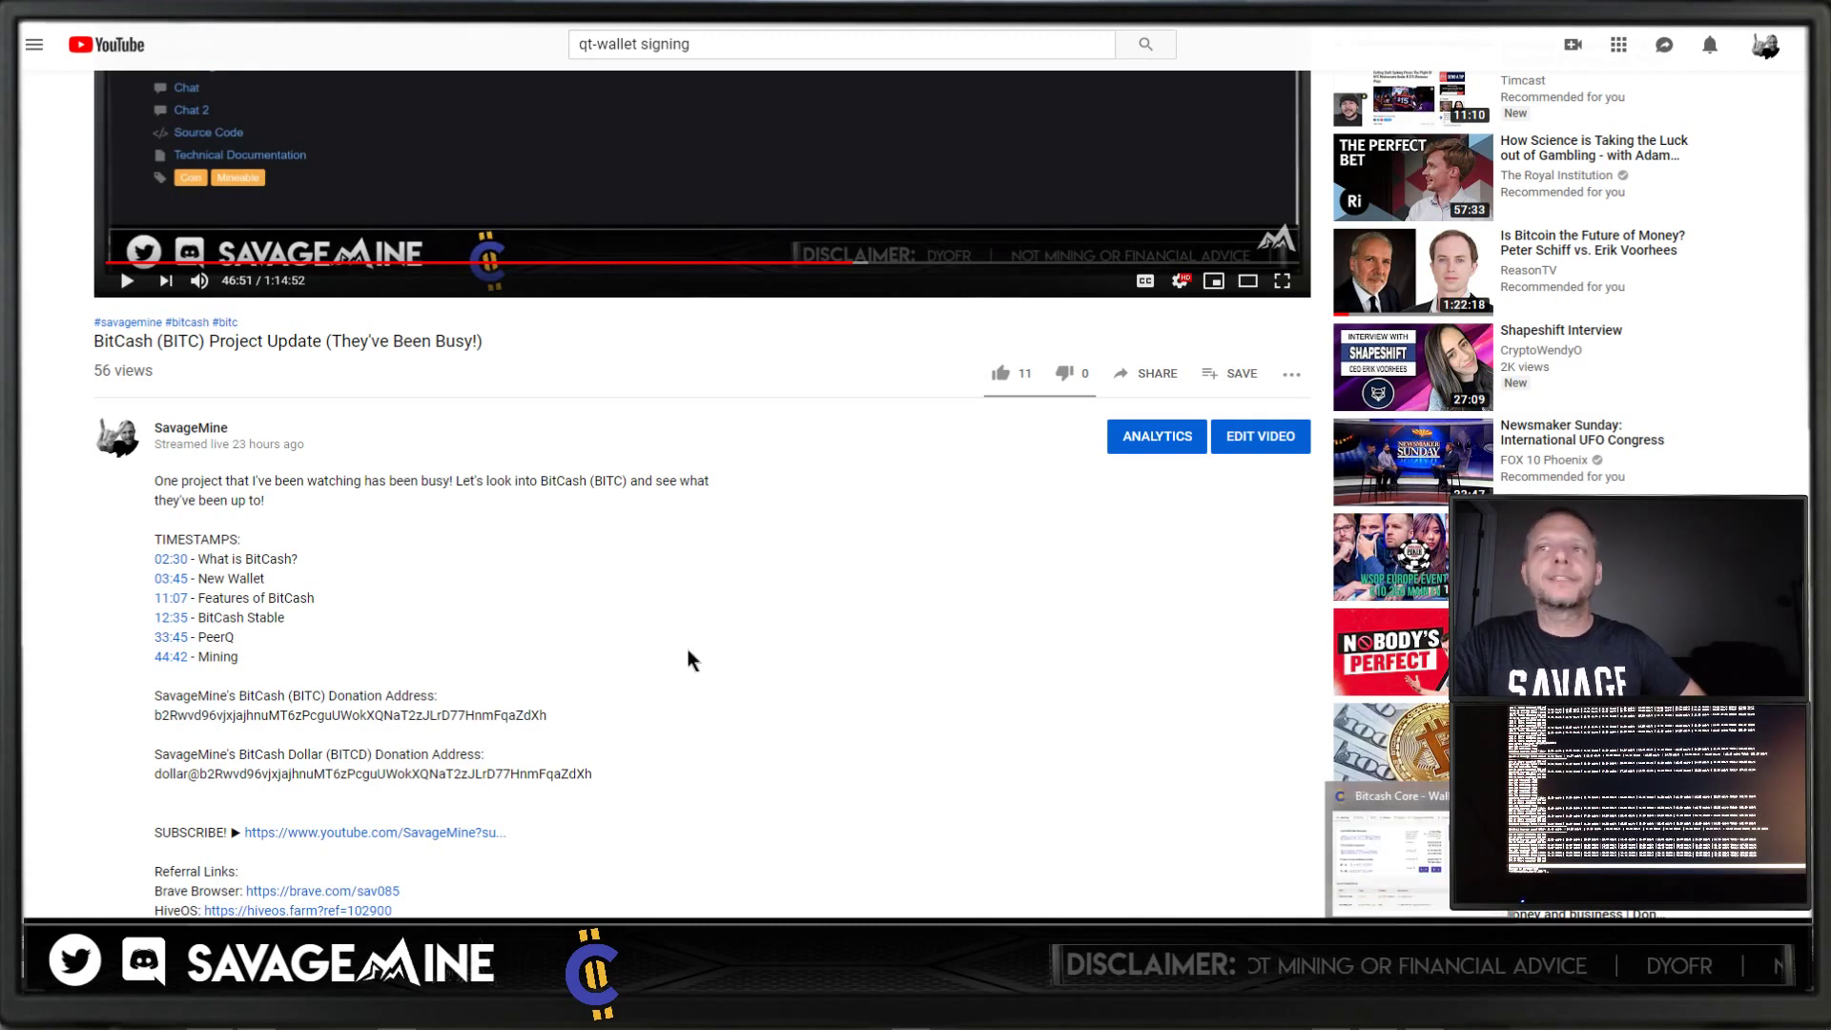
scroll(739, 689, up, 1)
scroll(739, 689, up, 5)
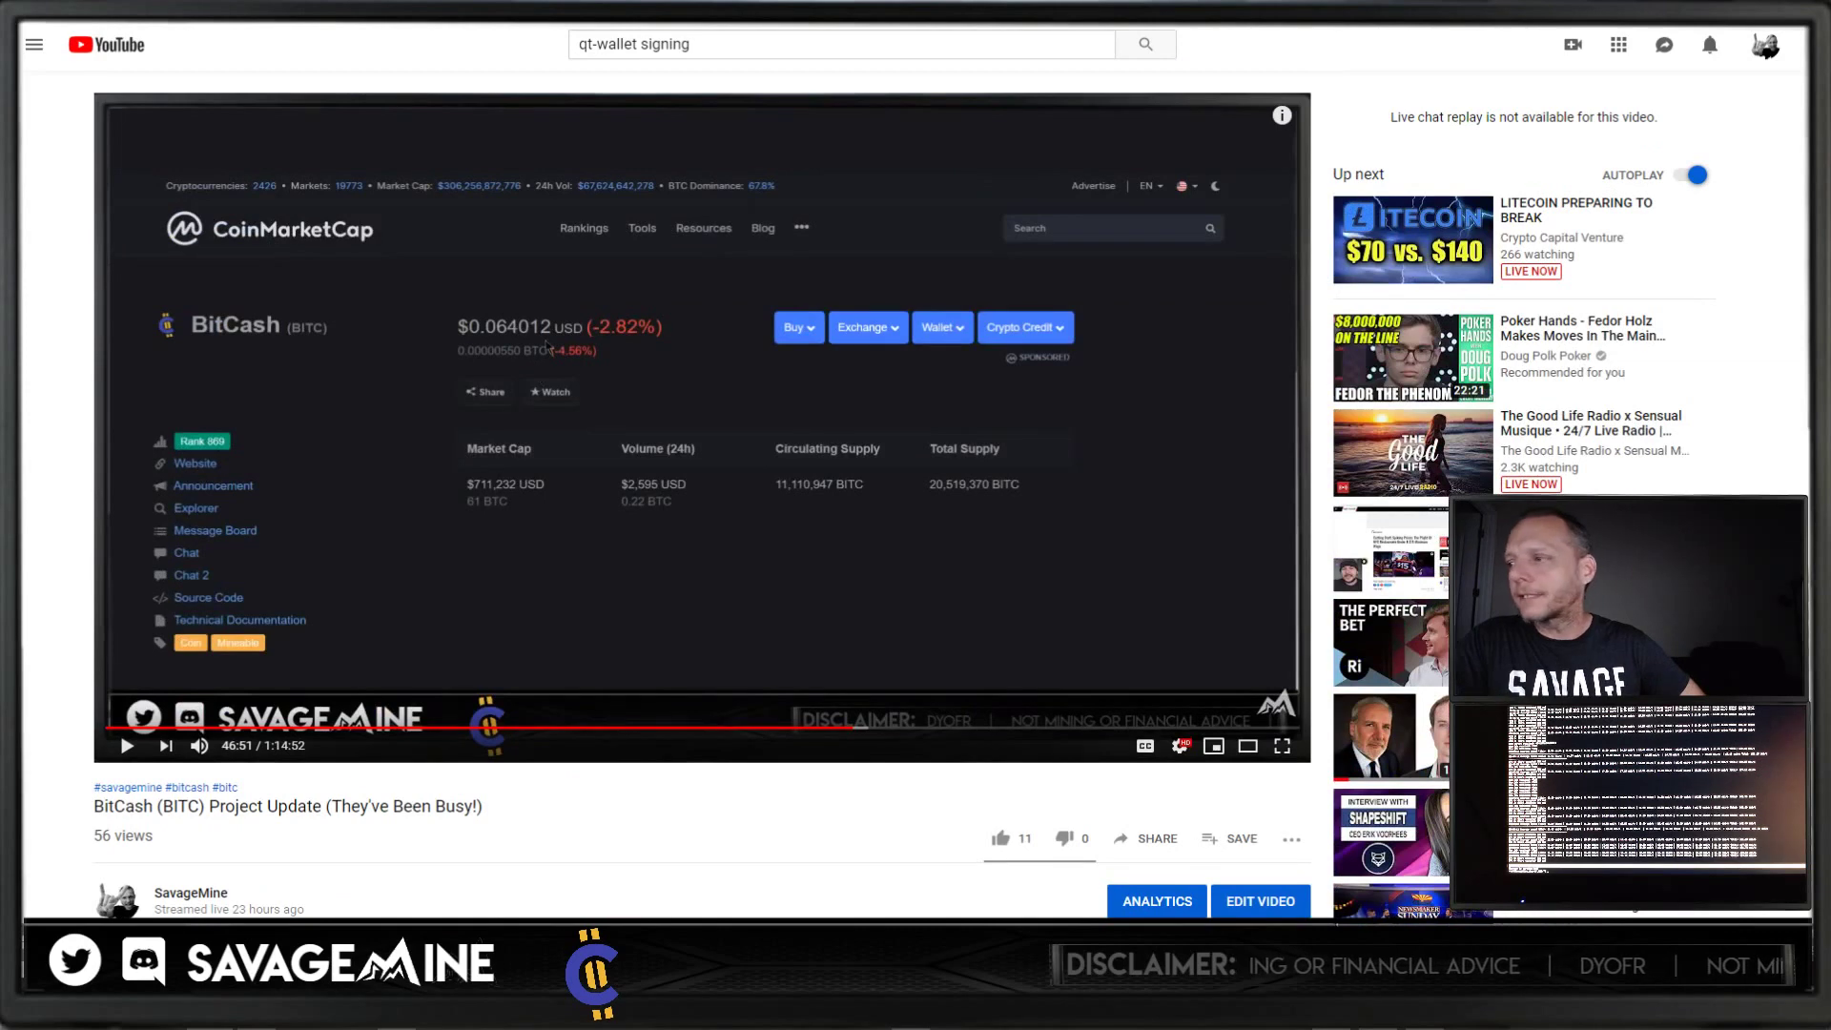
Step: Switch to the Bitcash Core wallet, exit it, and close the registry window behind it
key(alt+Tab)
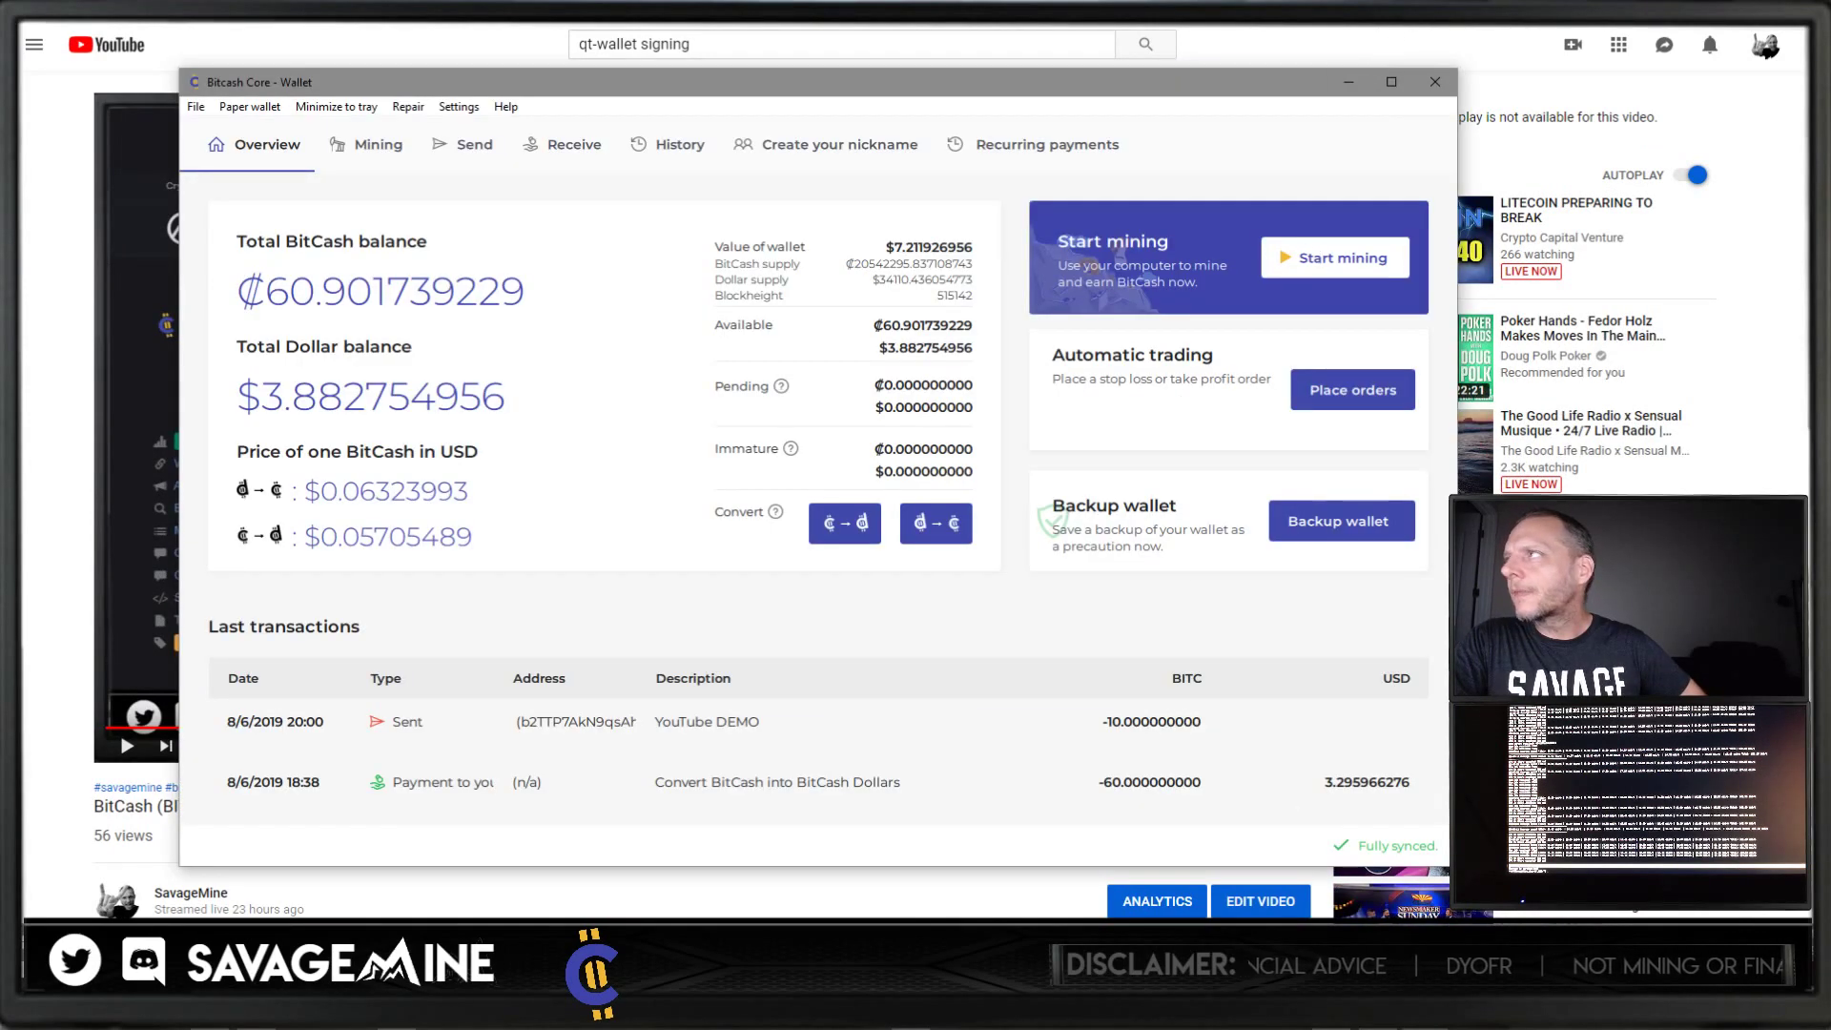
key(alt+Tab)
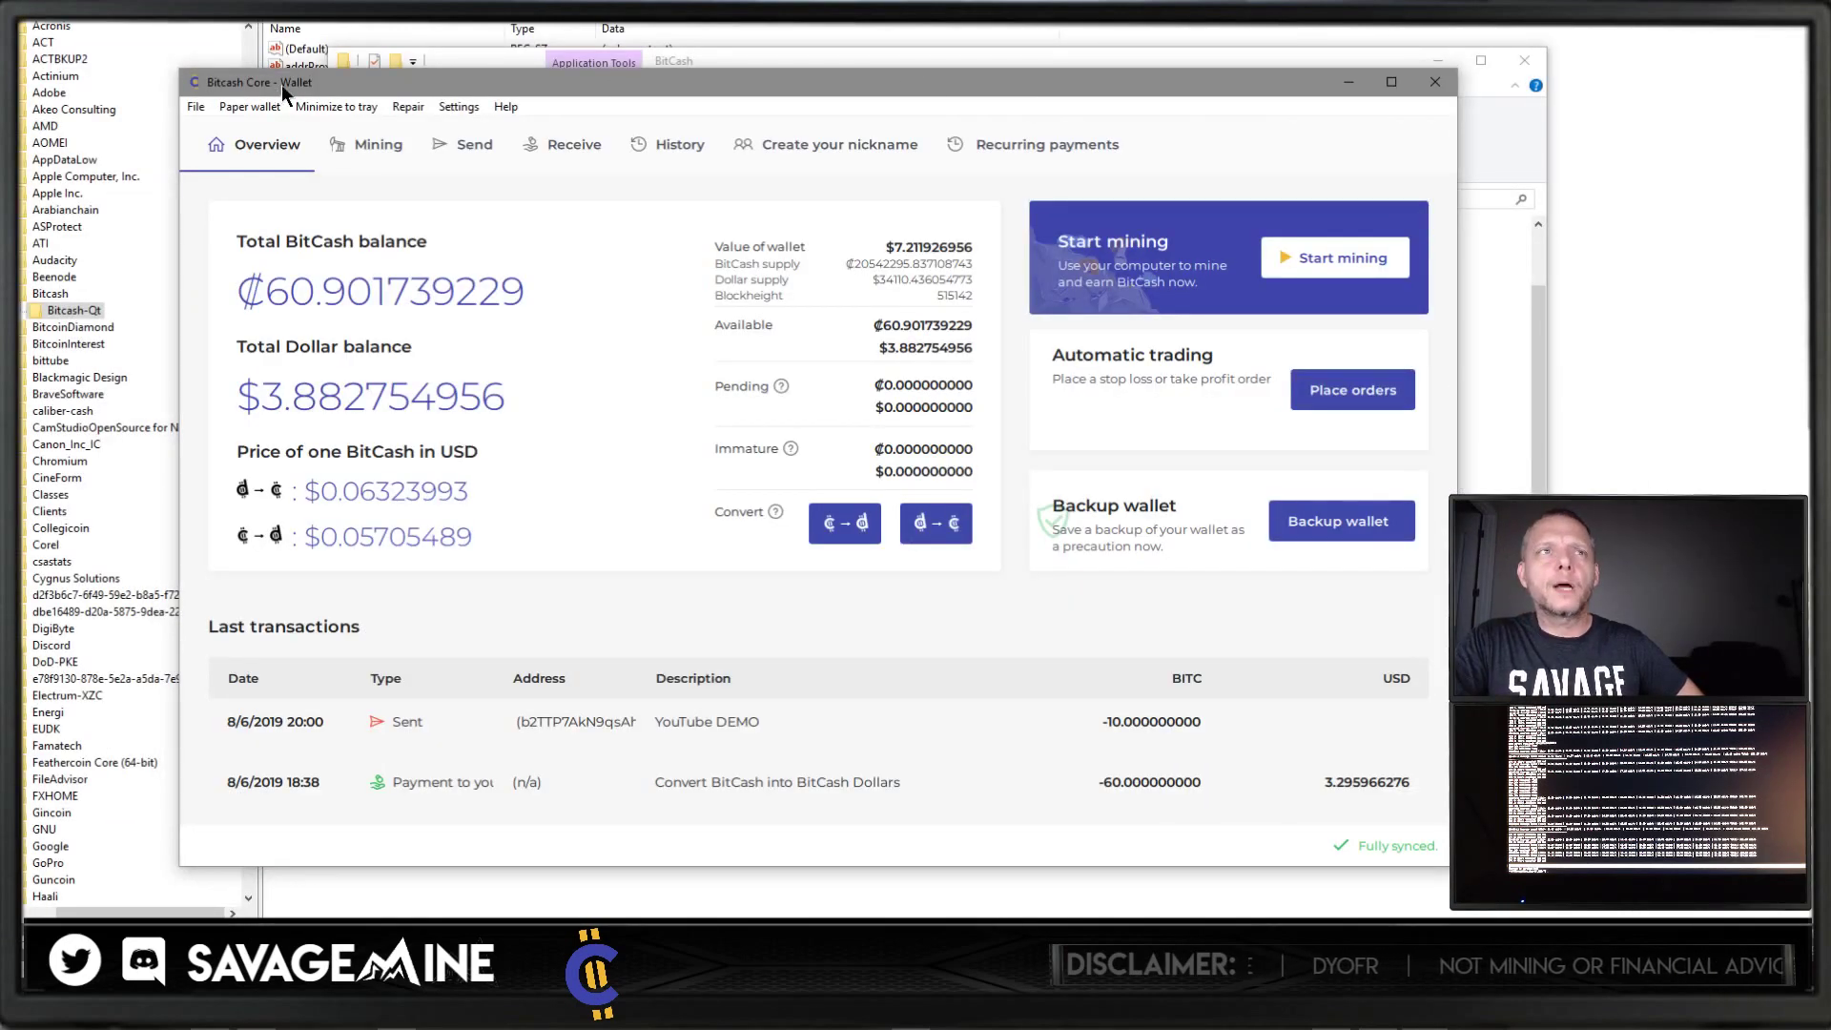
drag(355, 83, 239, 72)
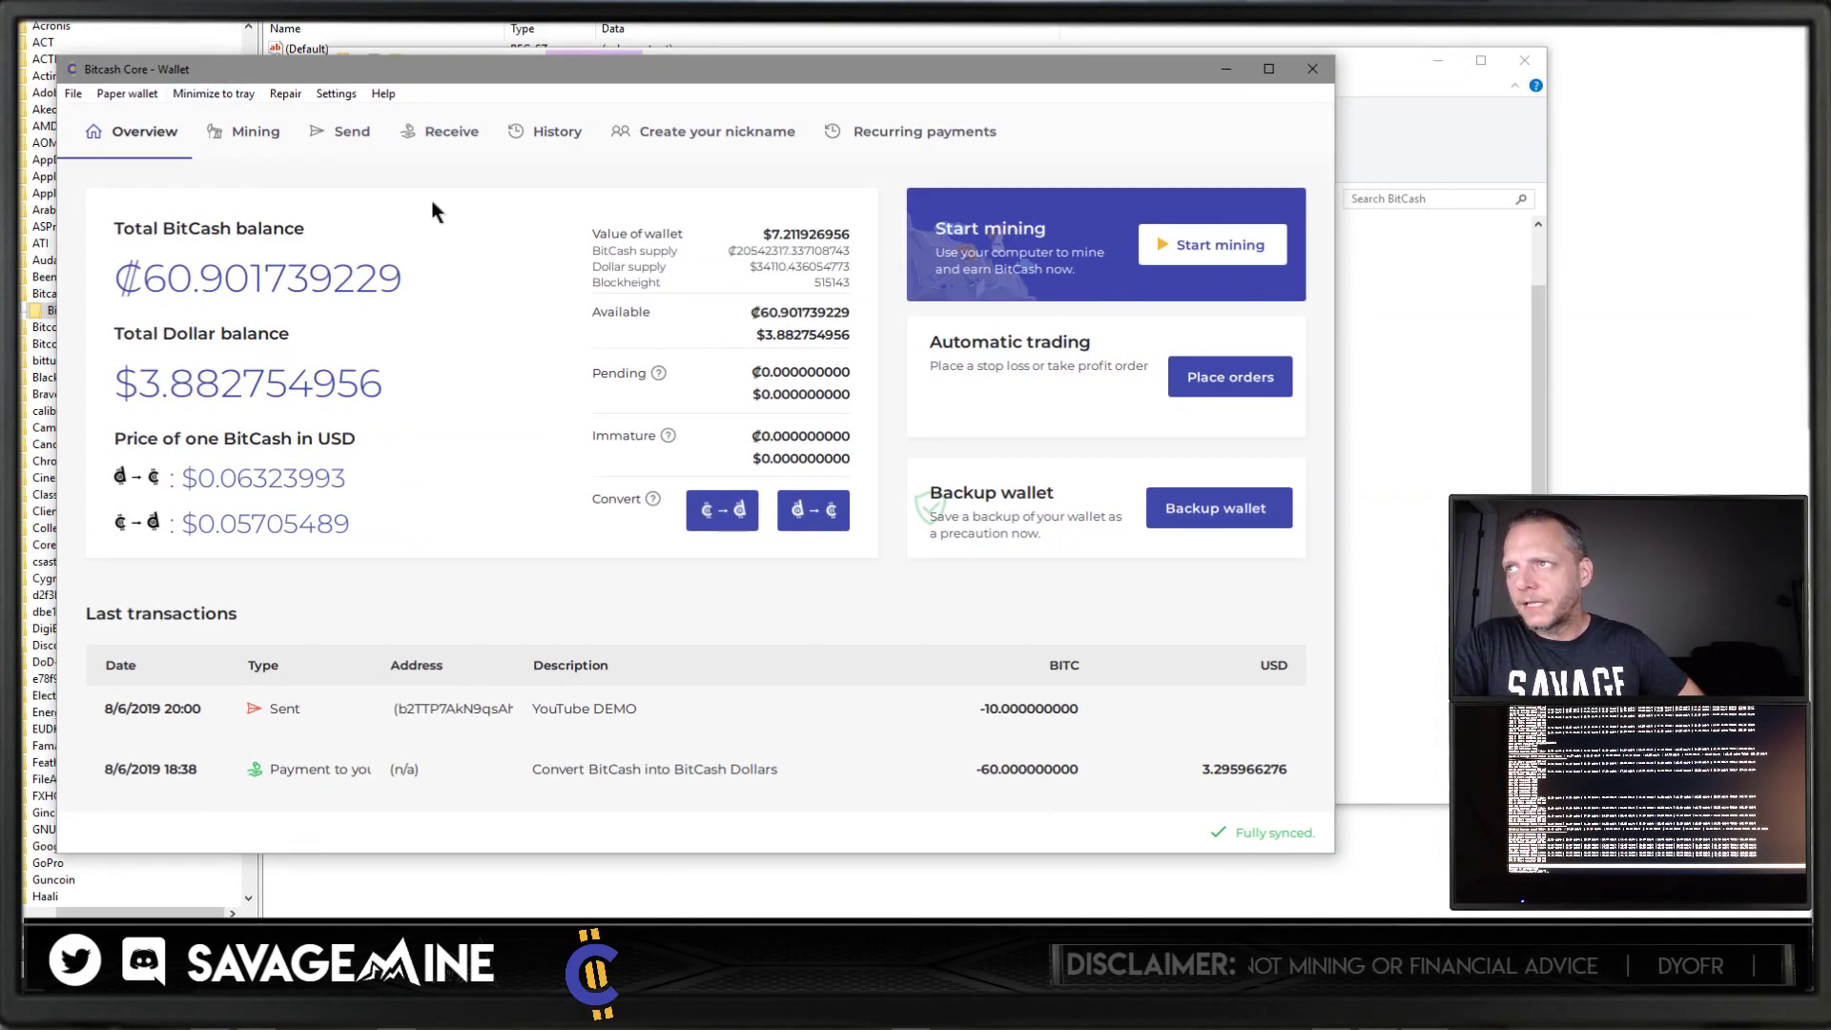
click(73, 93)
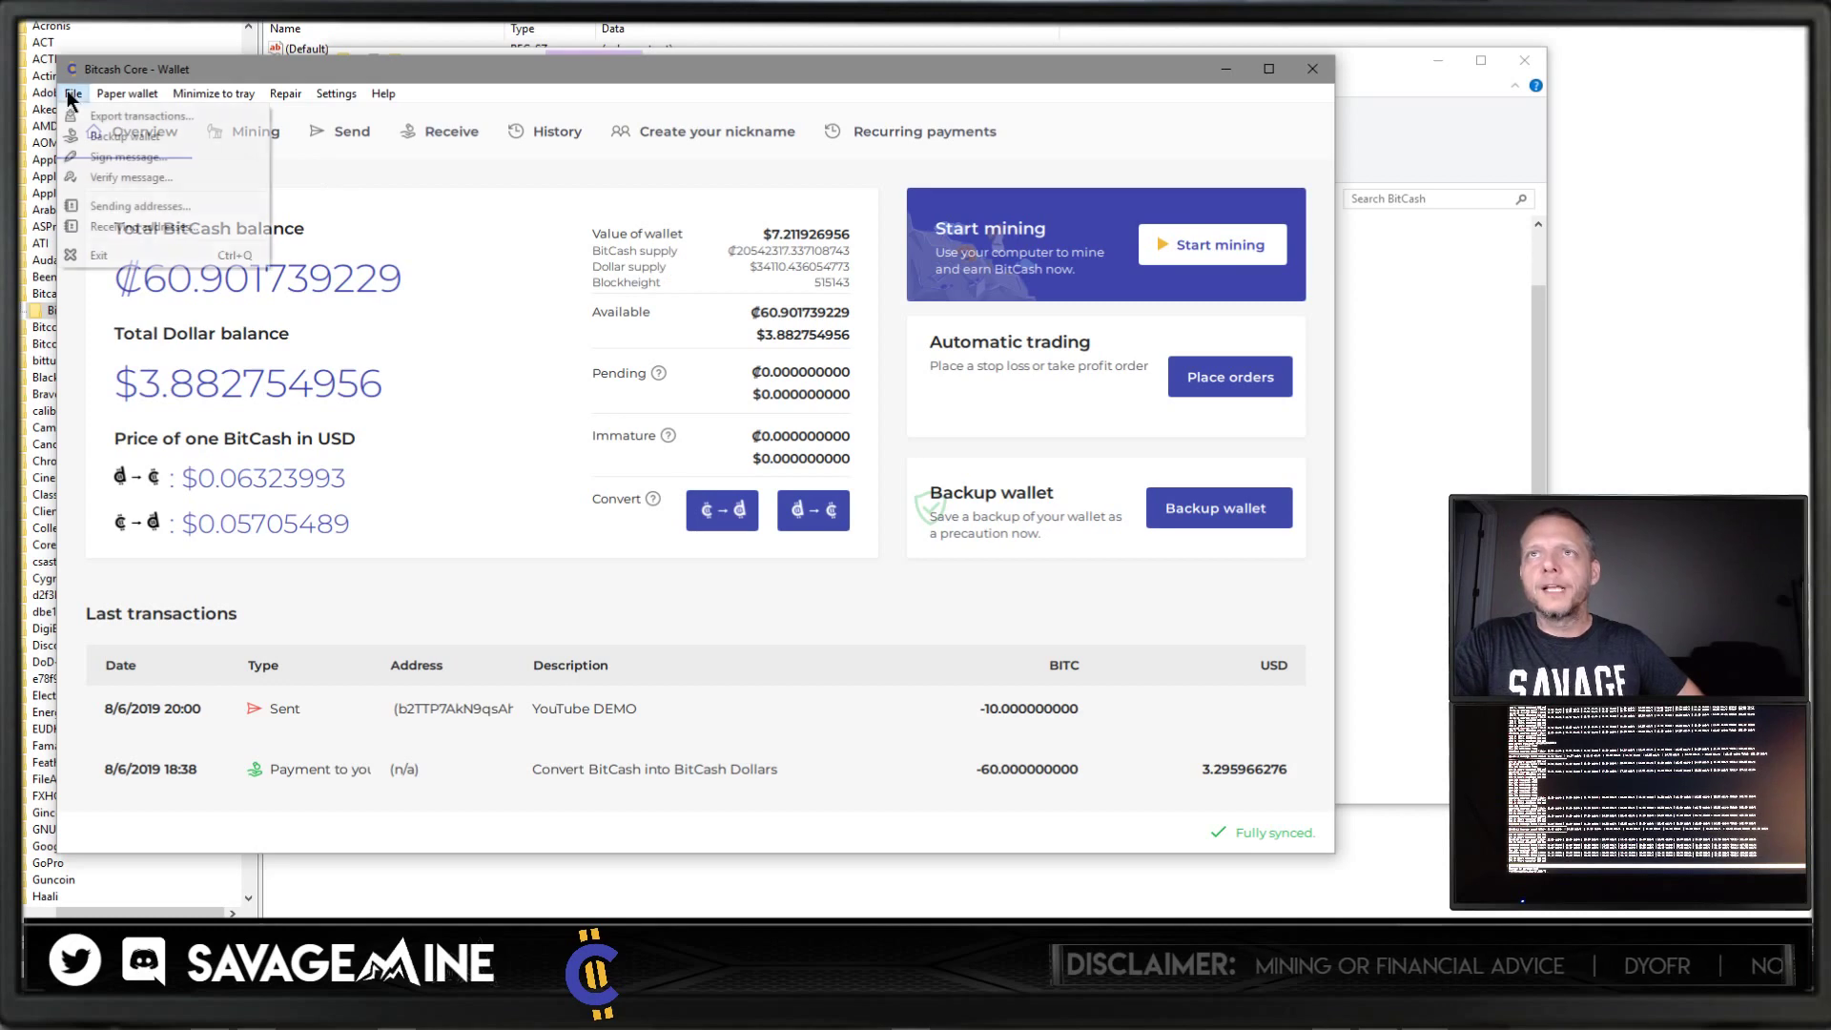
click(122, 255)
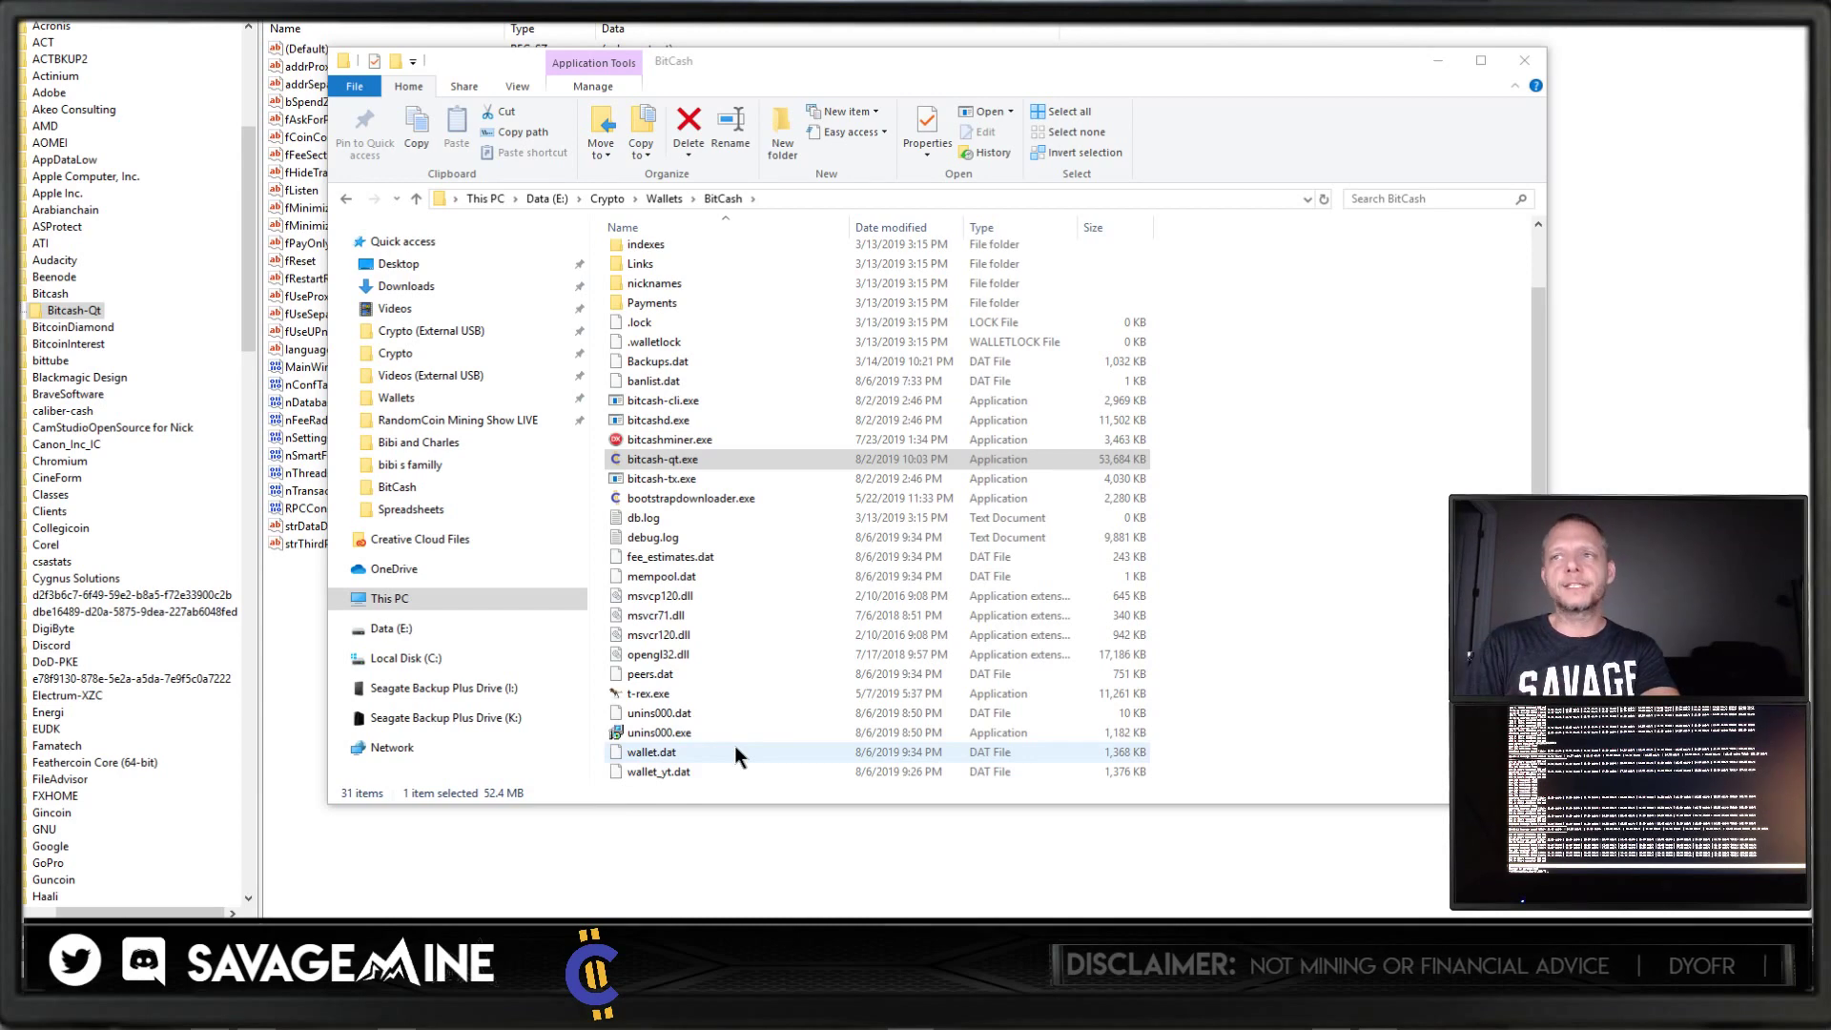
key(alt+Tab)
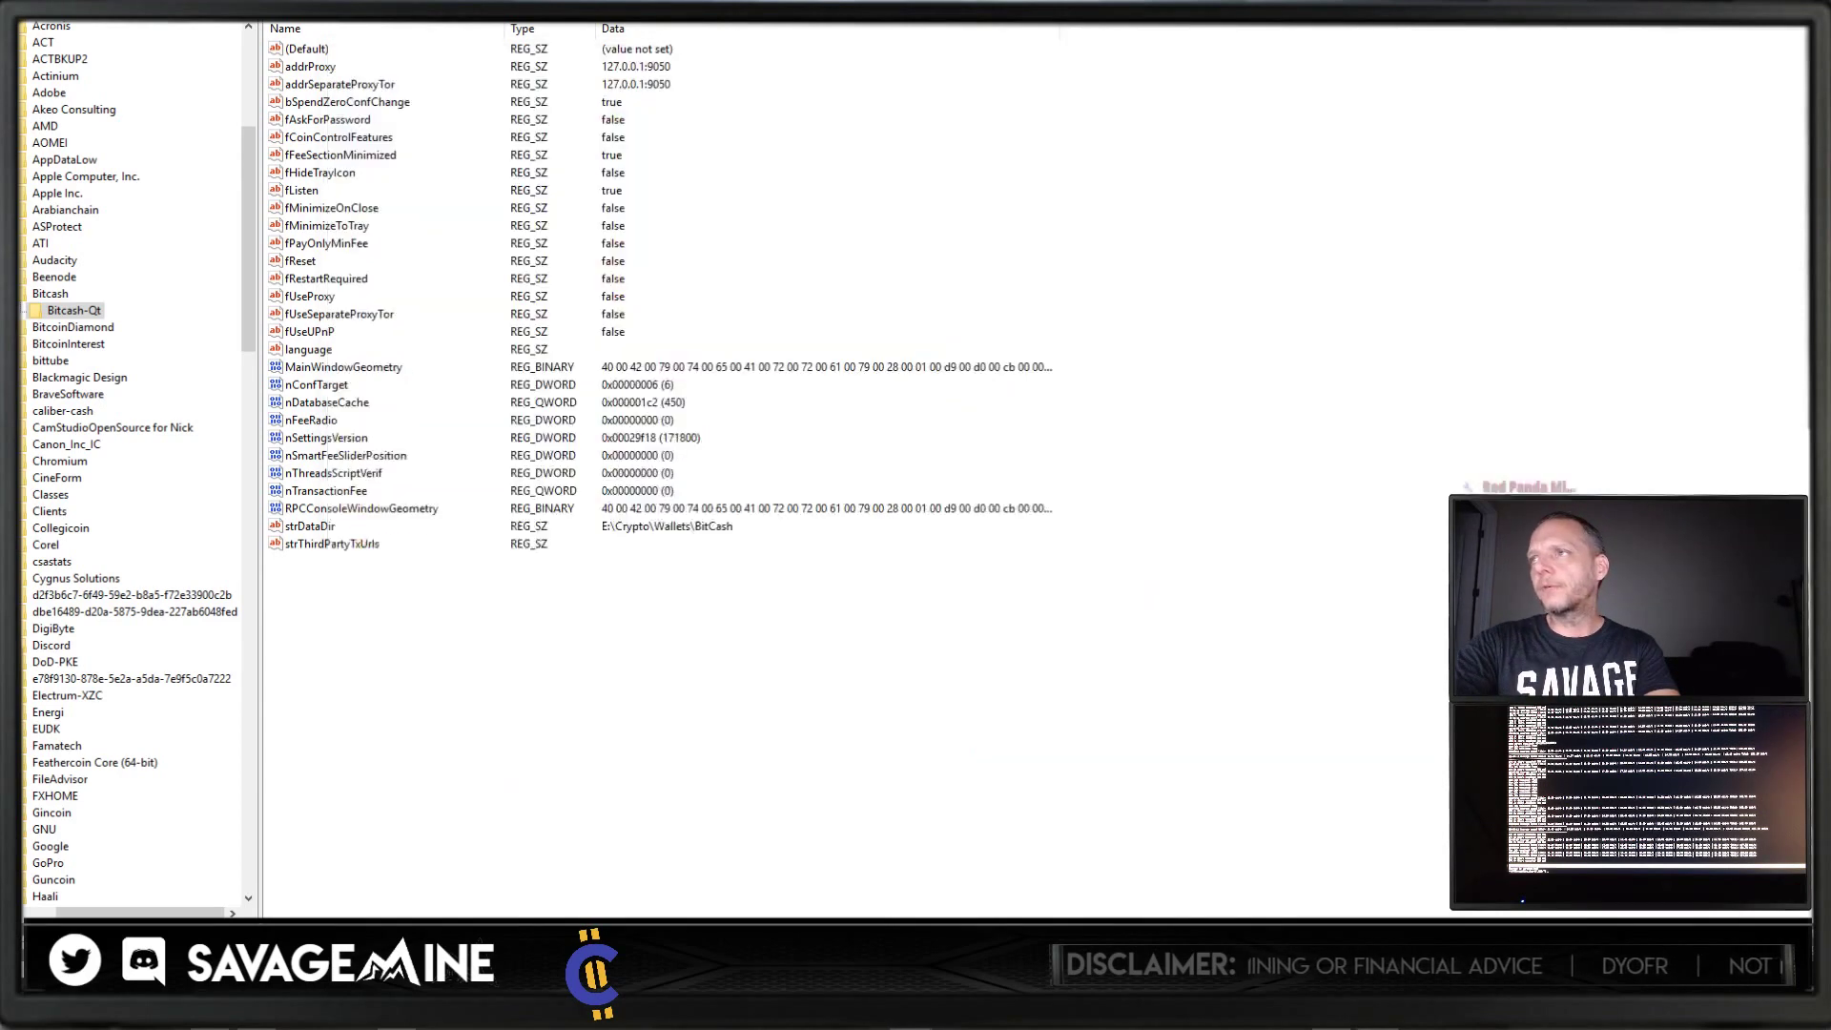
key(alt+F4)
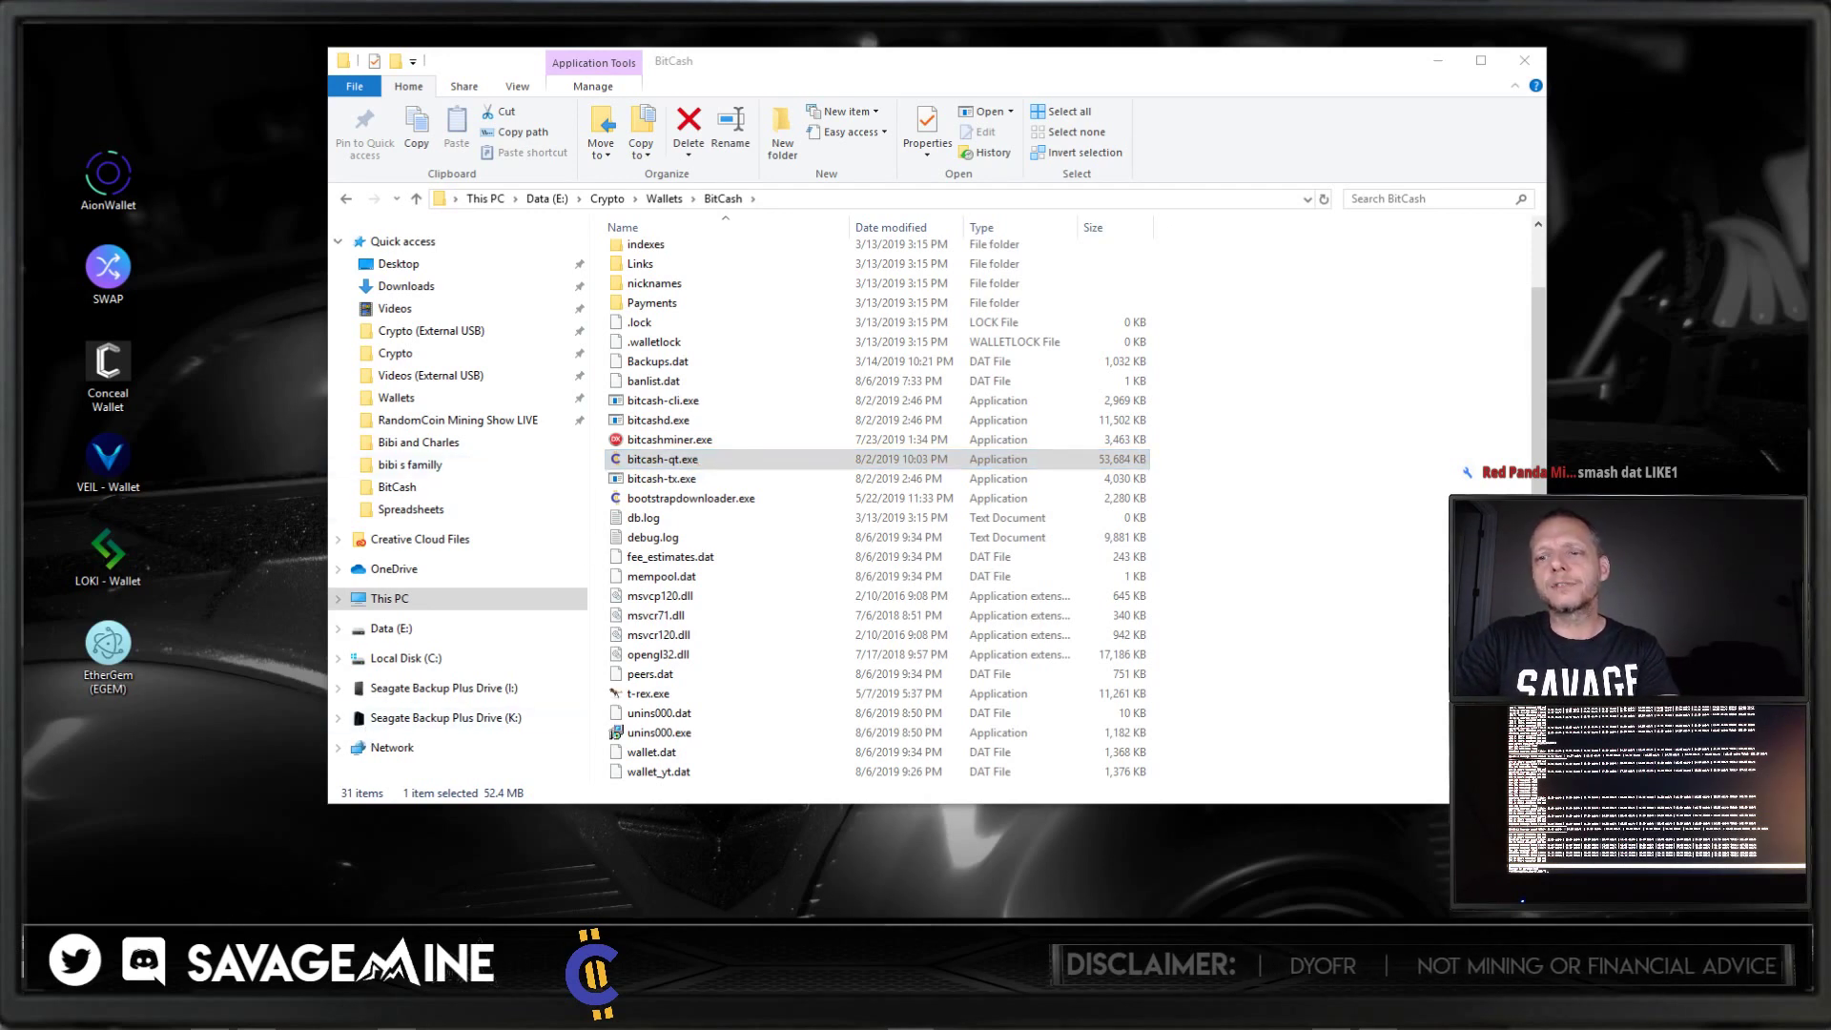
Step: Switch to the BitCash website in the browser and go to its wallet download section
key(alt+Tab)
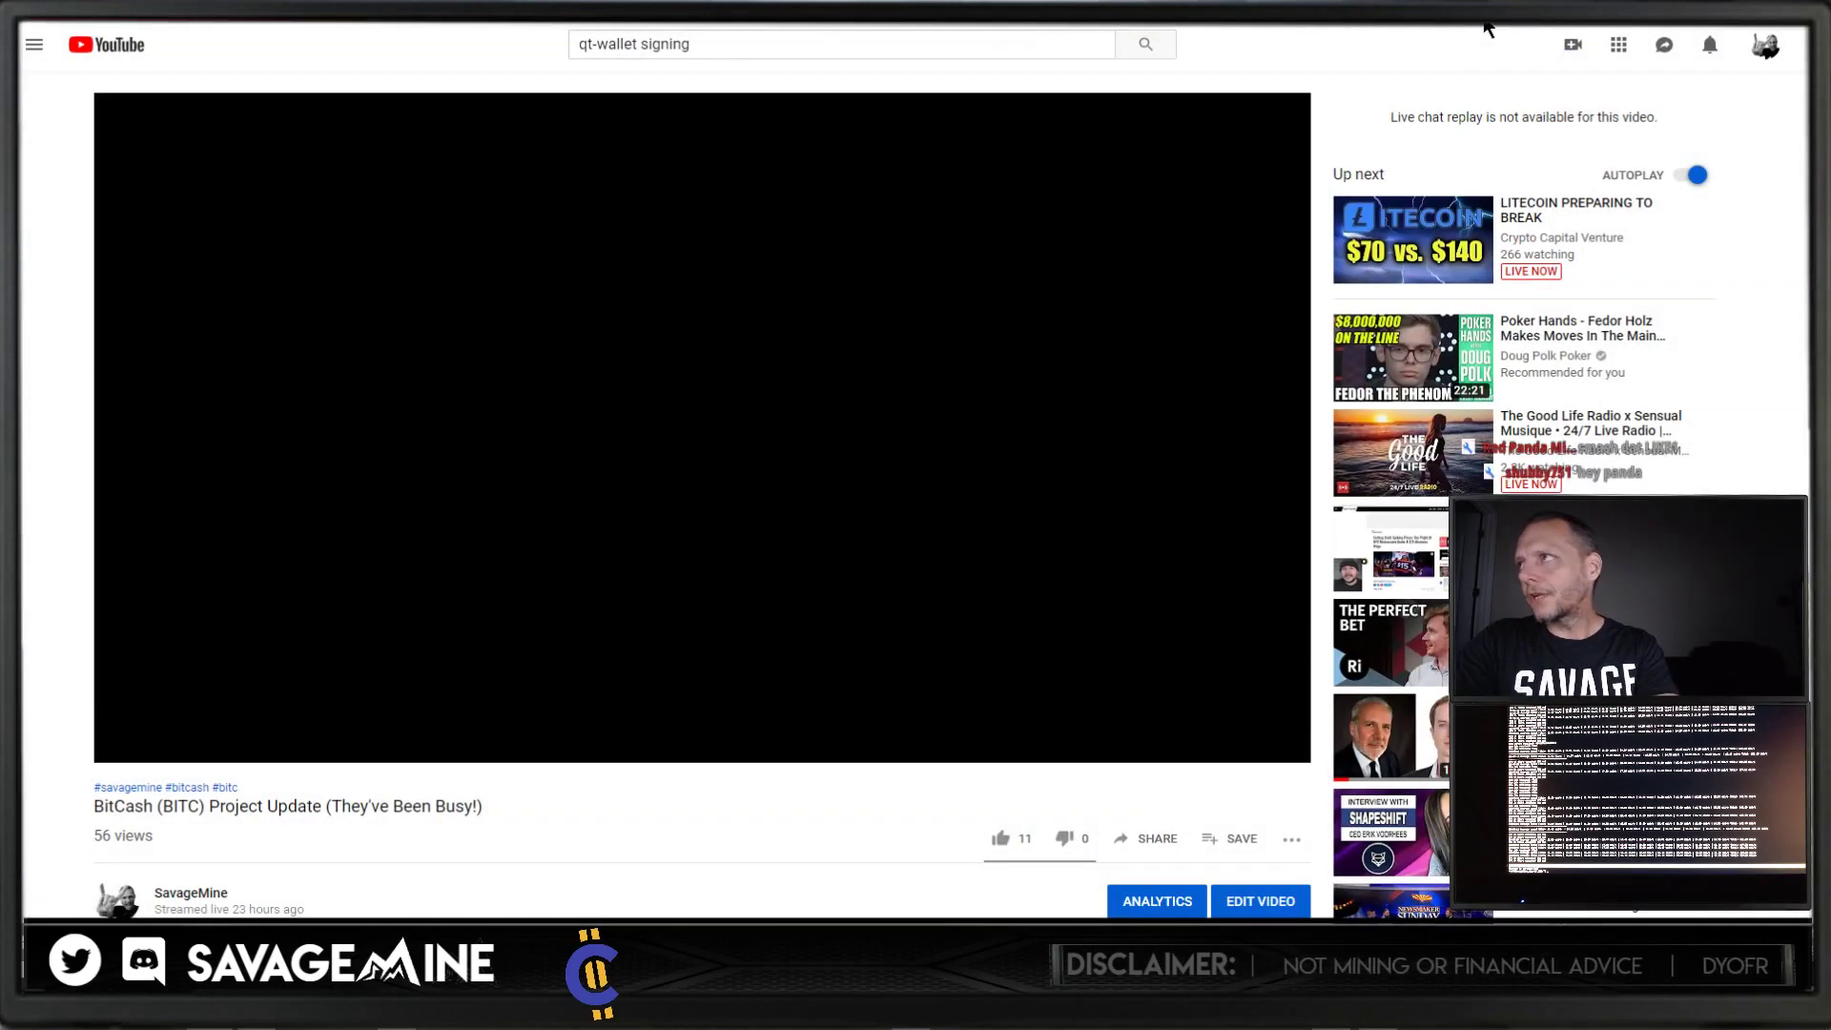
key(alt+Left)
key(alt+Tab)
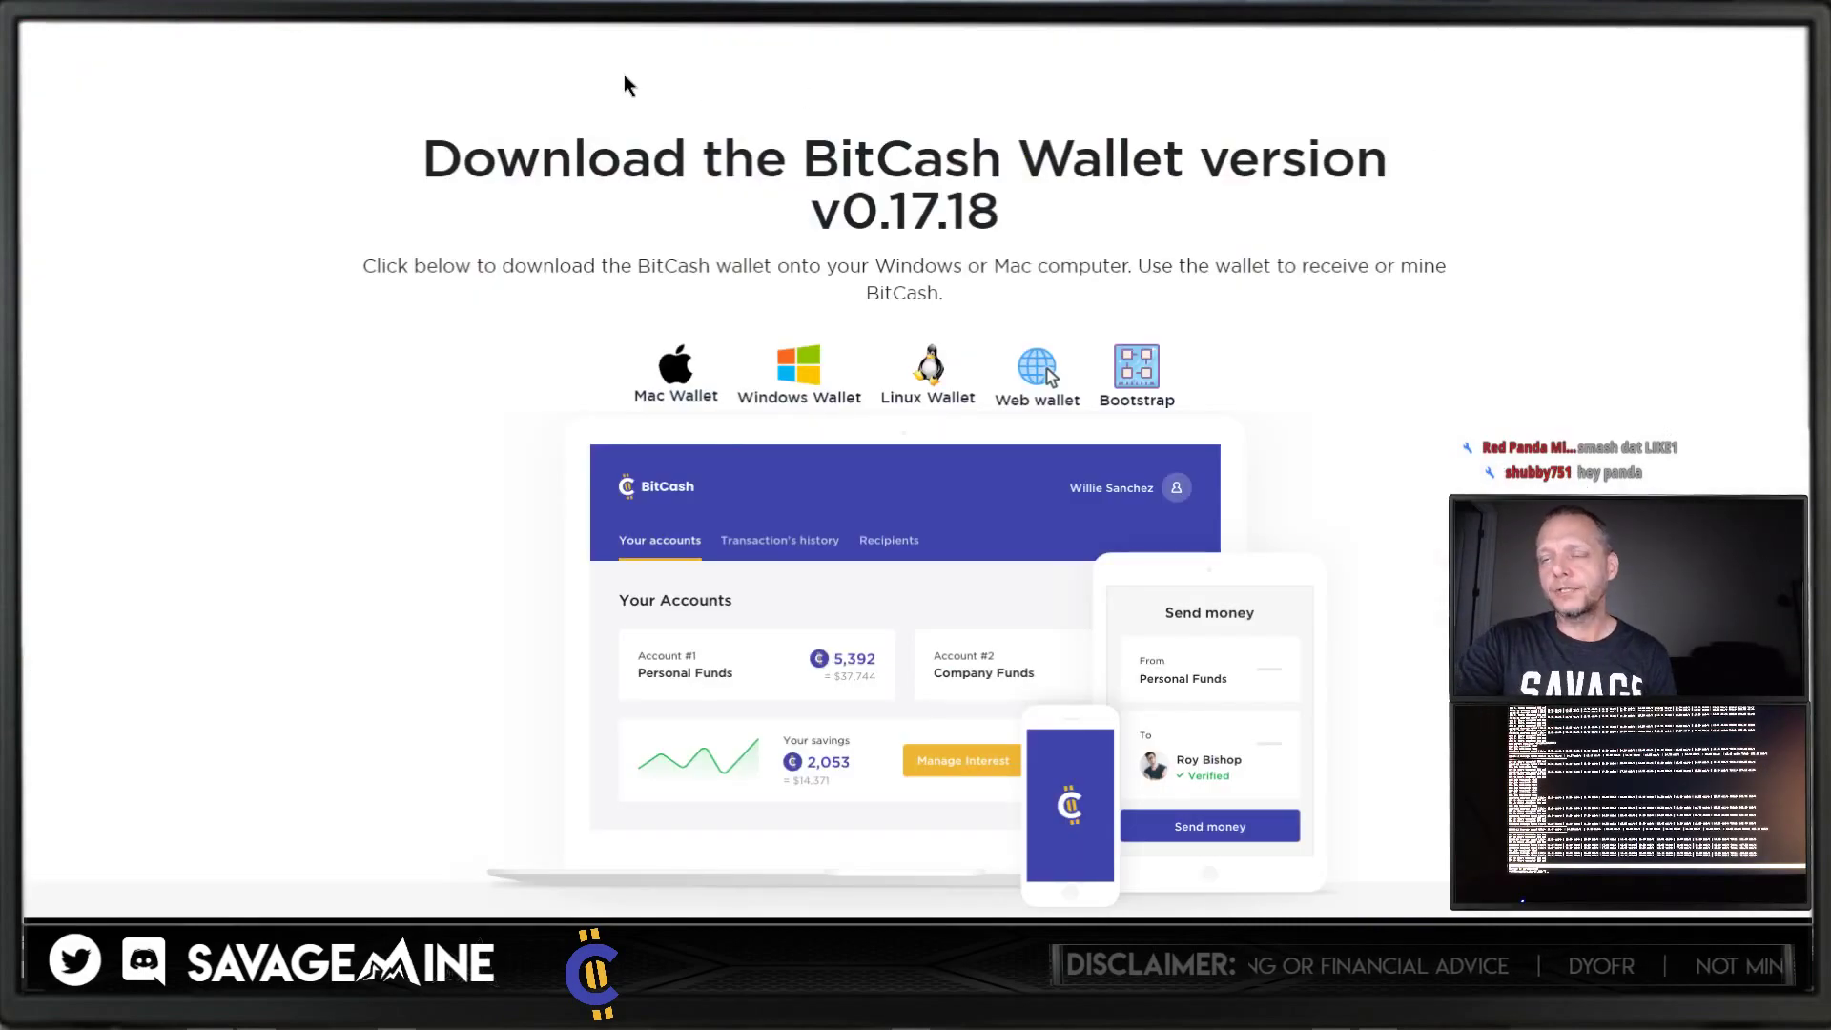
scroll(654, 107, down, 10)
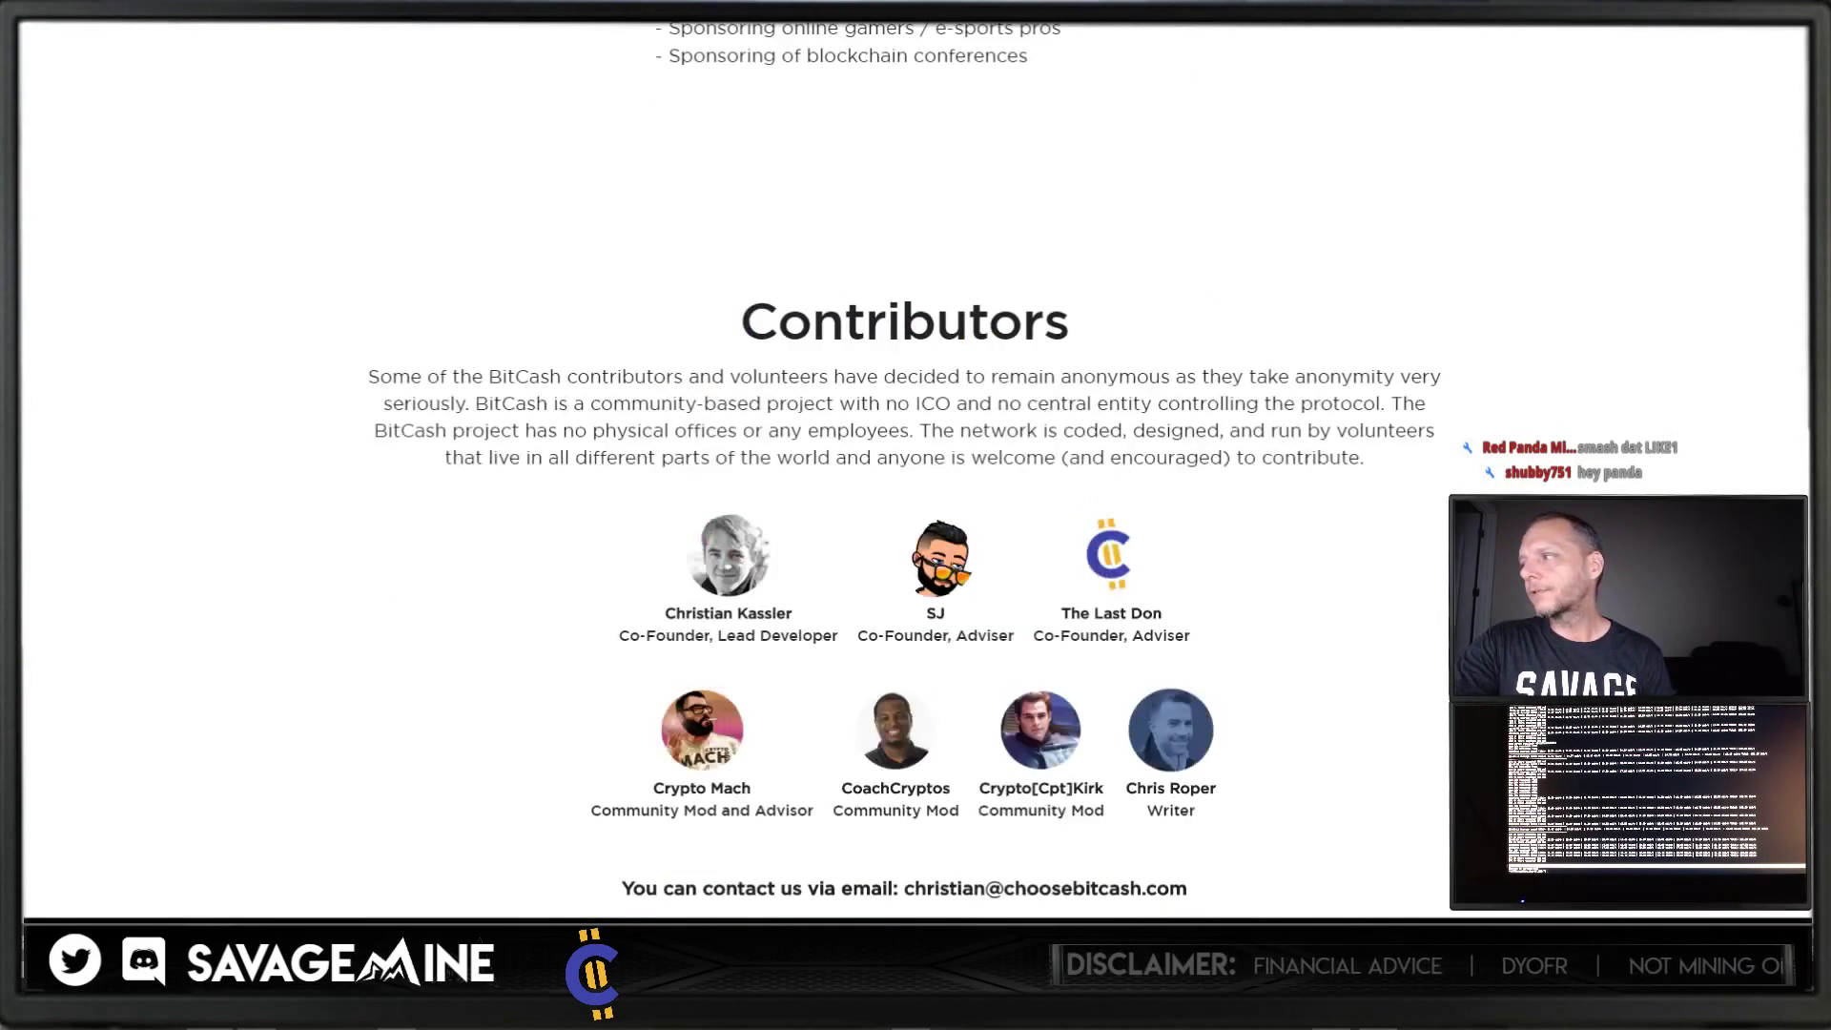
scroll(916, 468, up, 15)
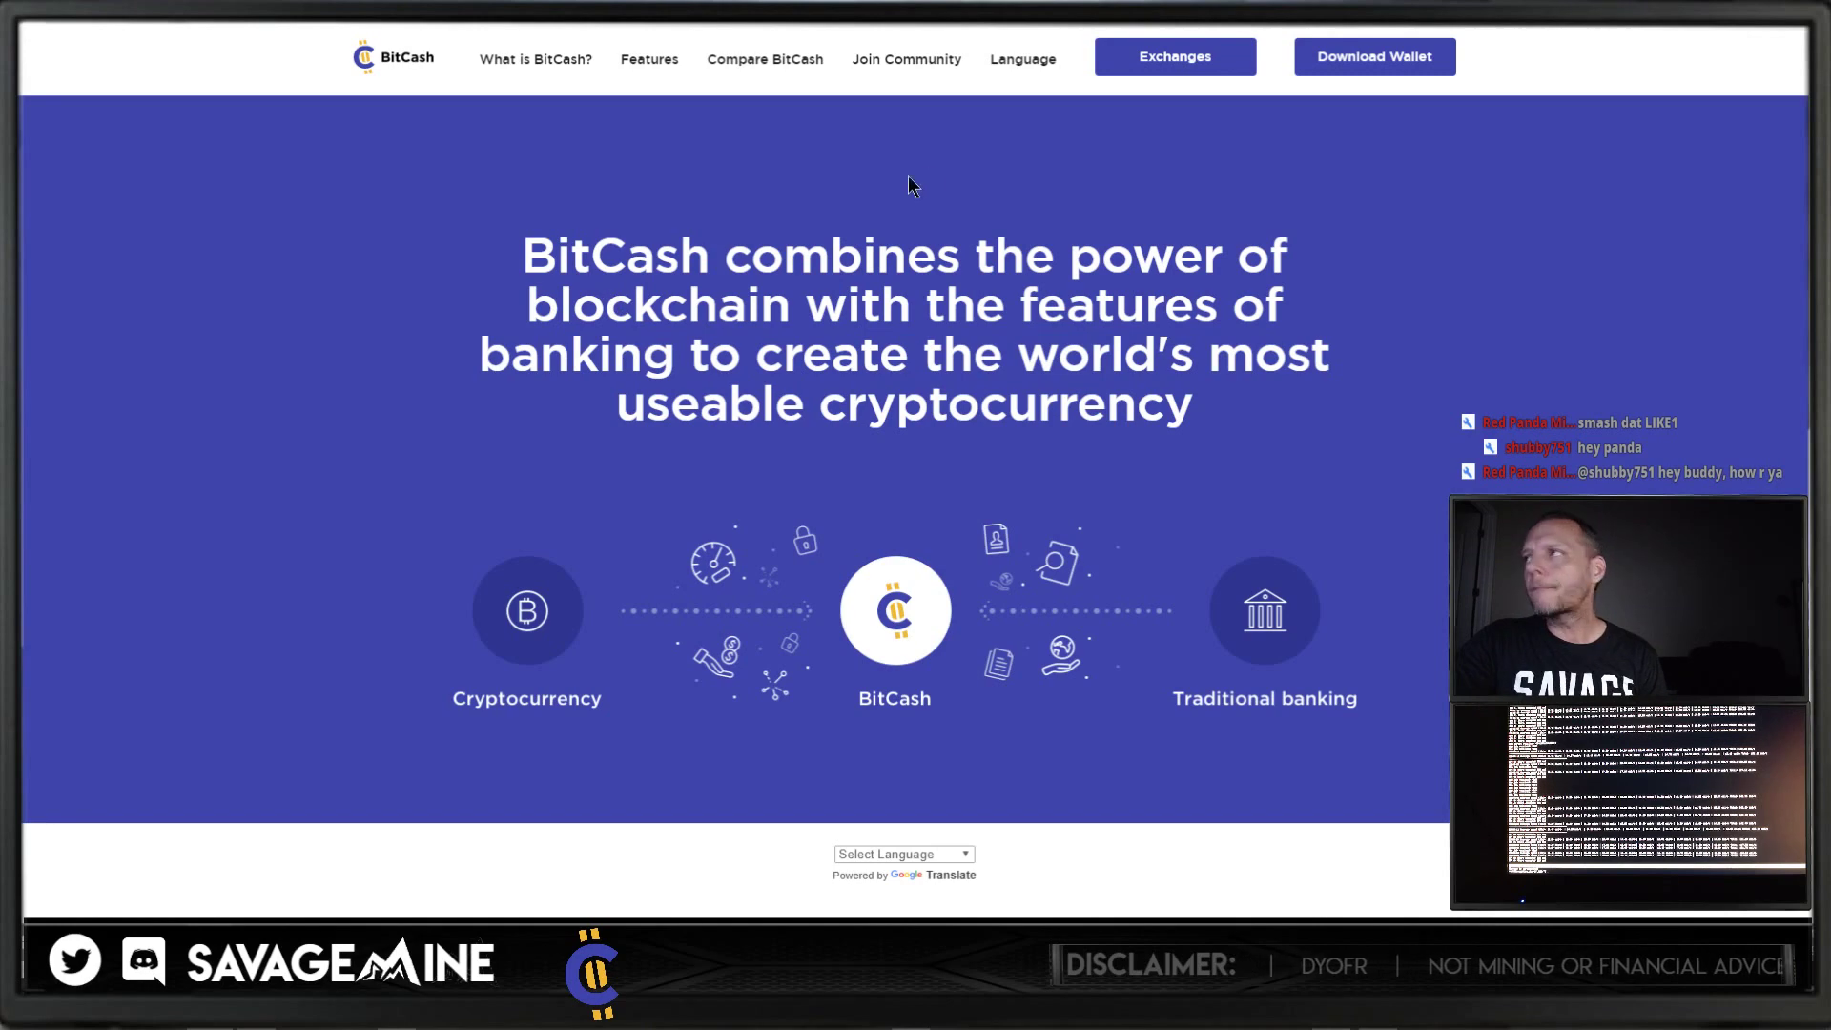
click(1358, 59)
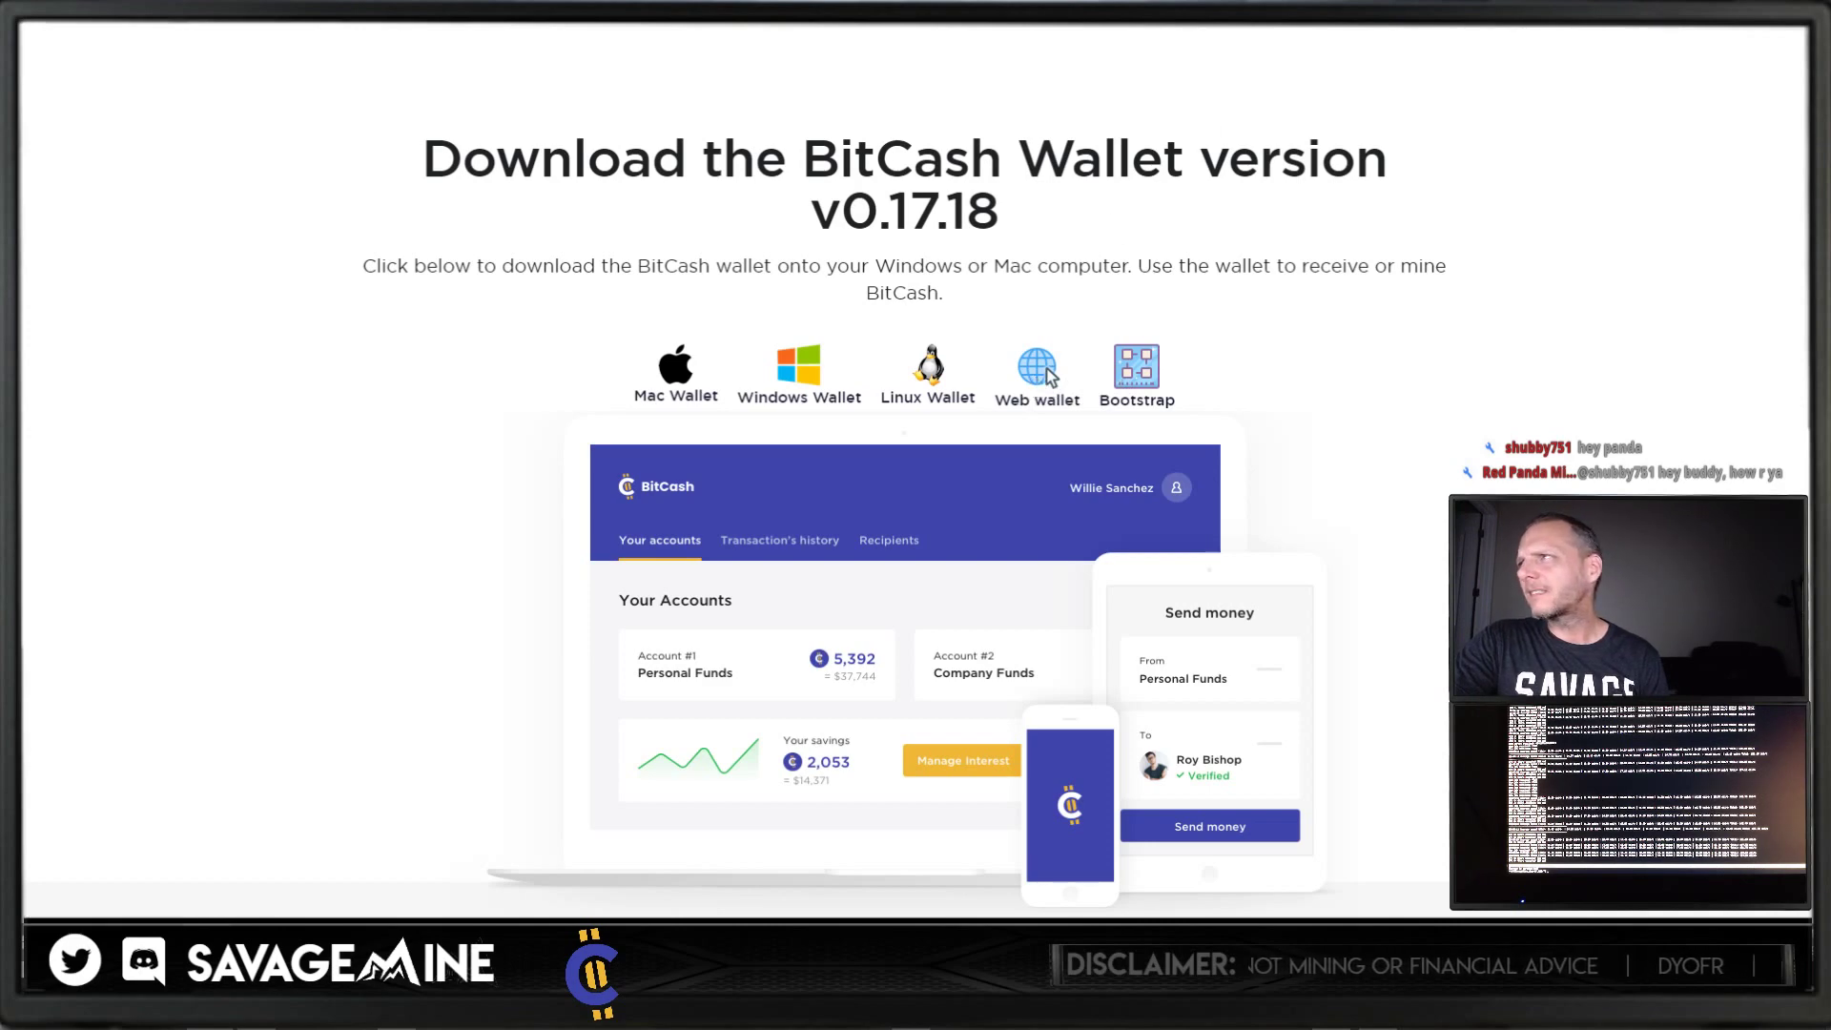
click(1263, 11)
key(ctrl+Tab)
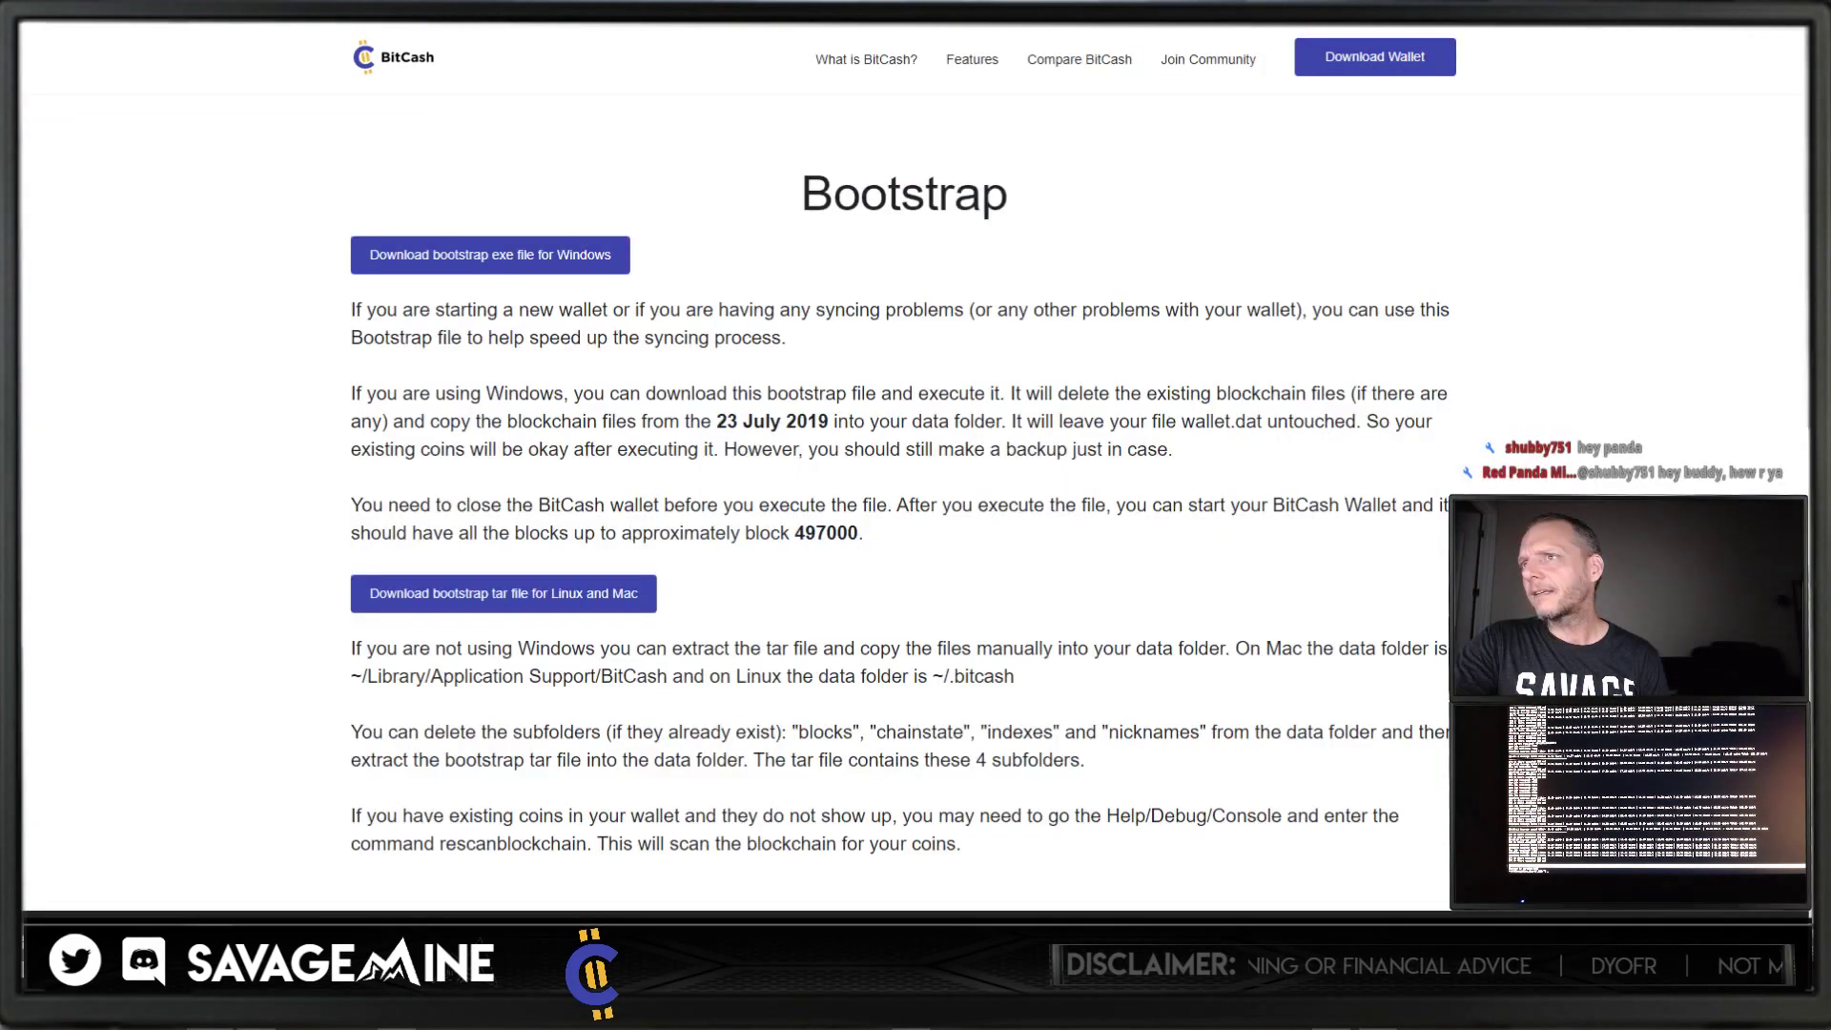
click(1264, 11)
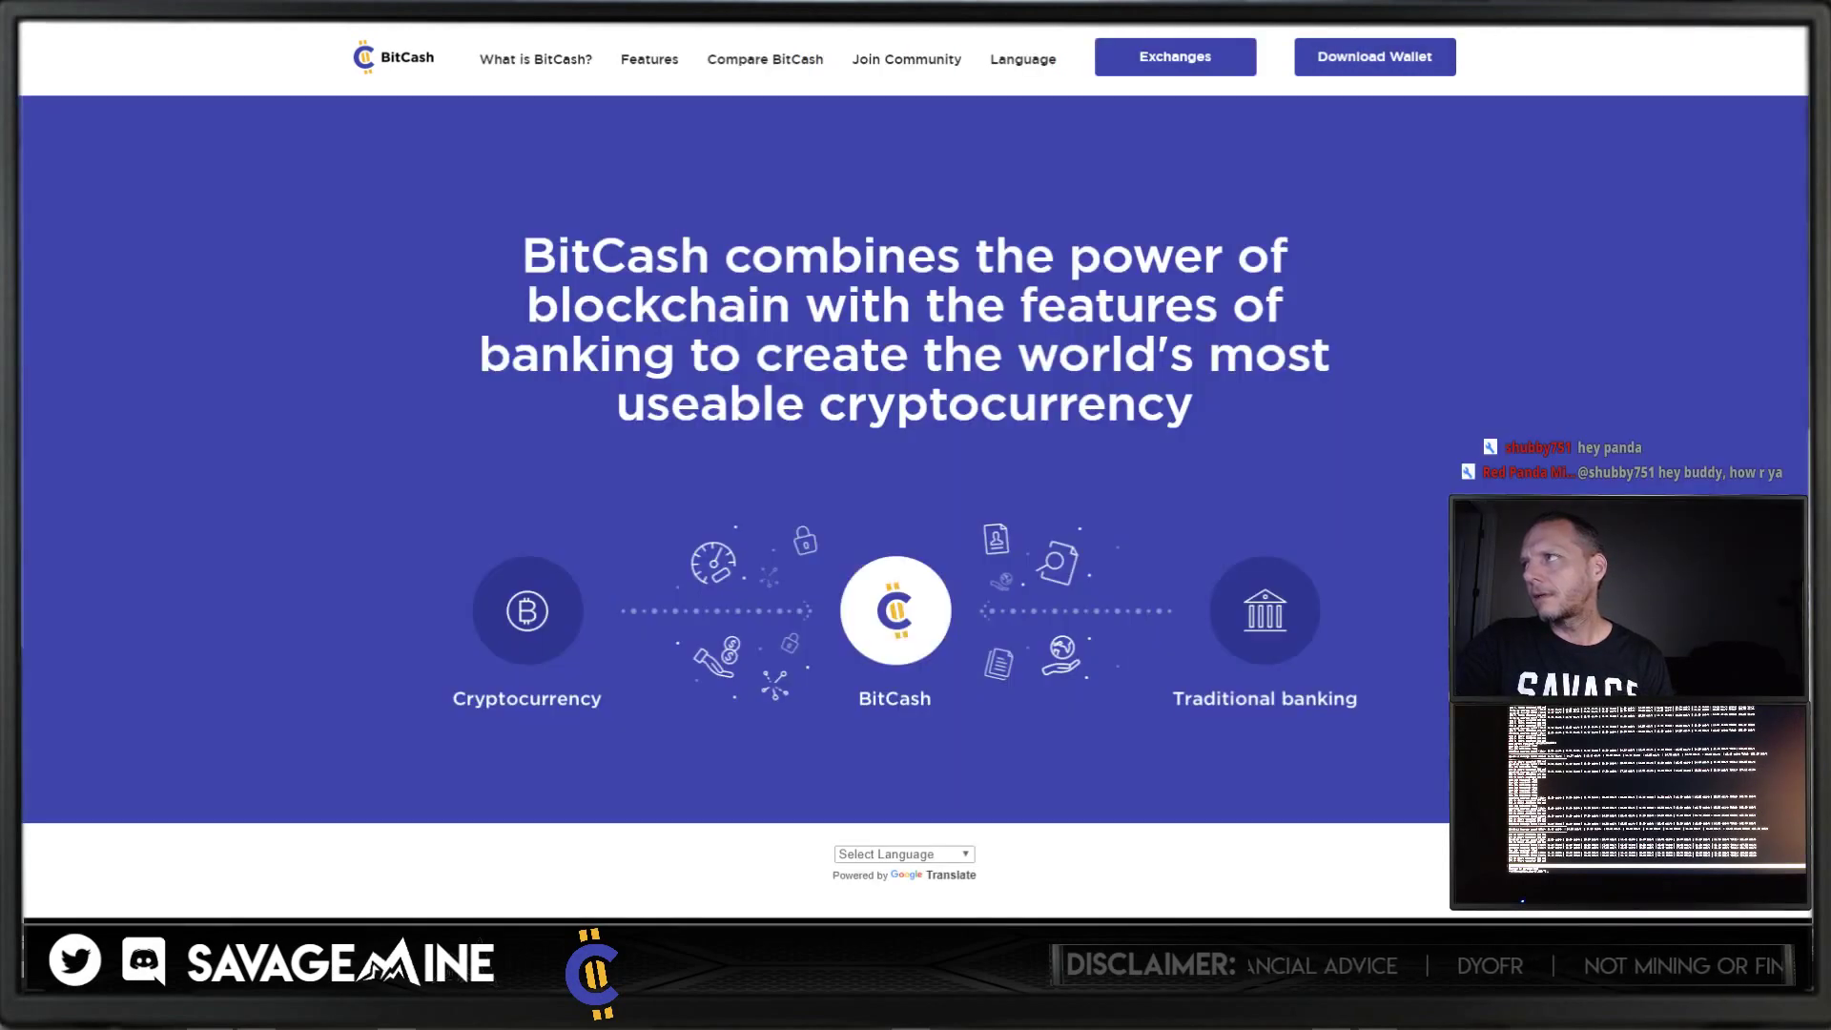
key(ctrl+Tab)
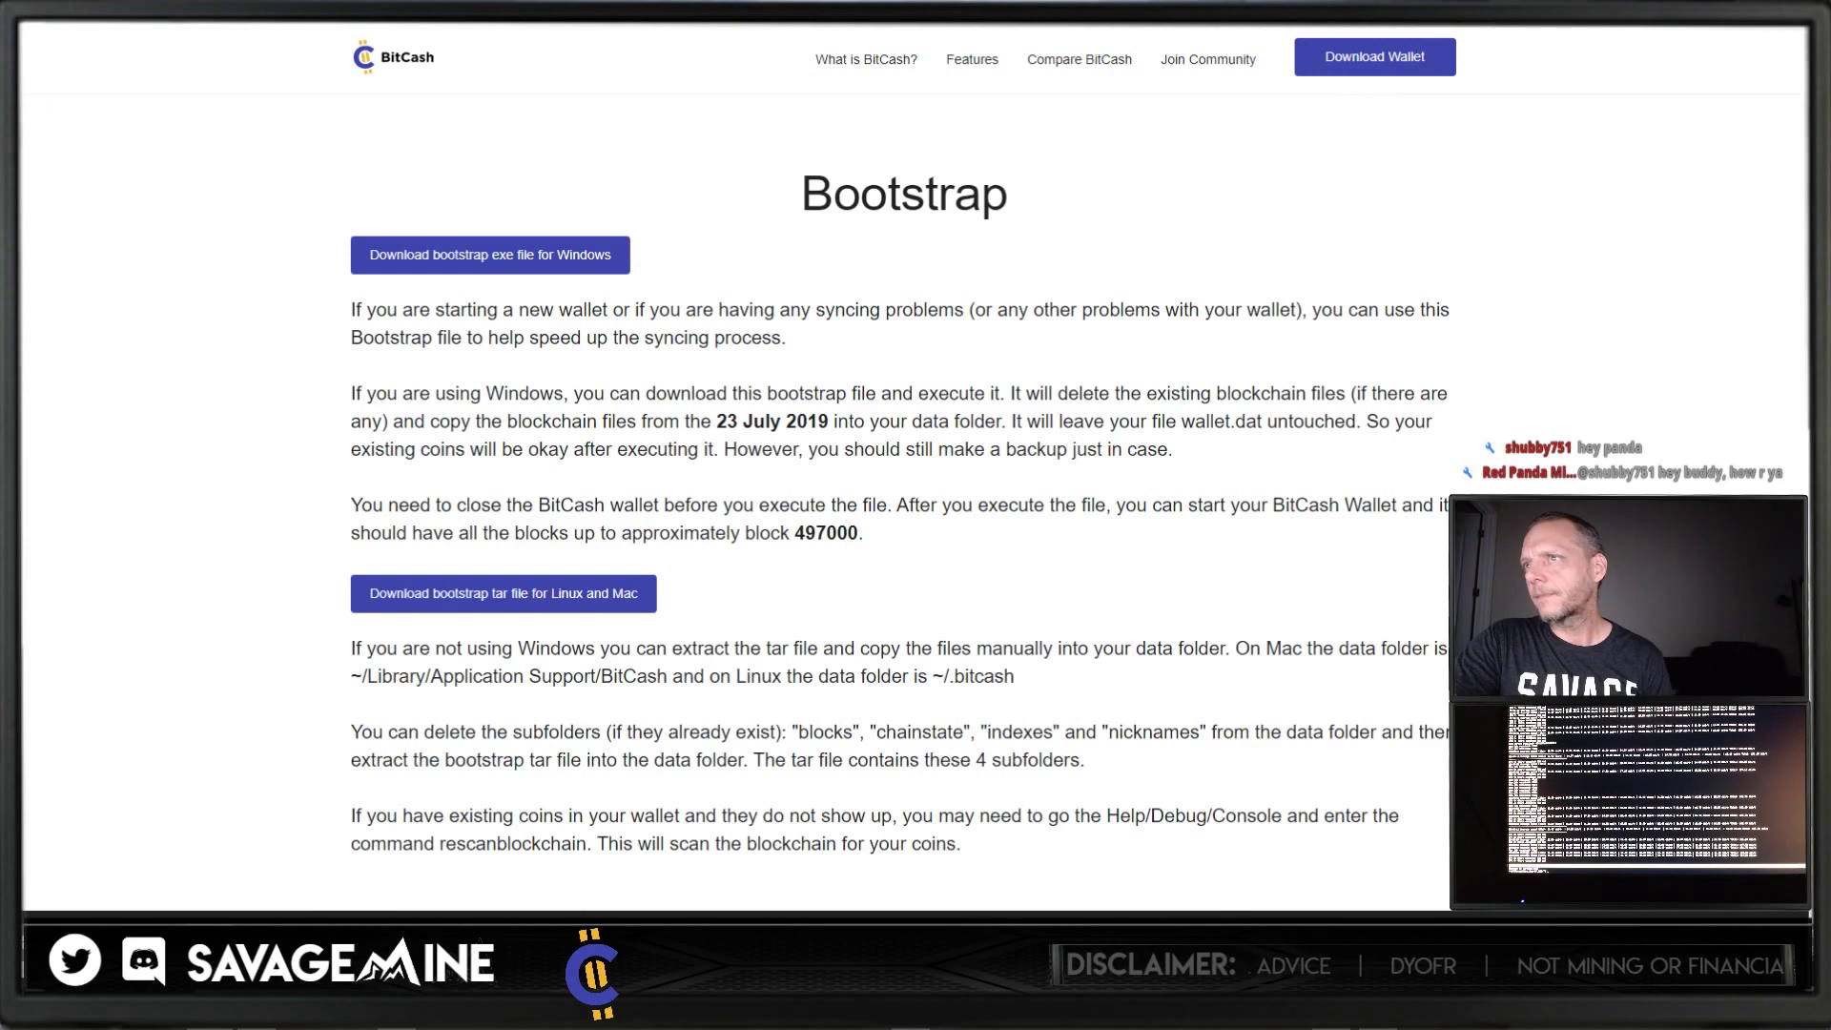
key(ctrl+Tab)
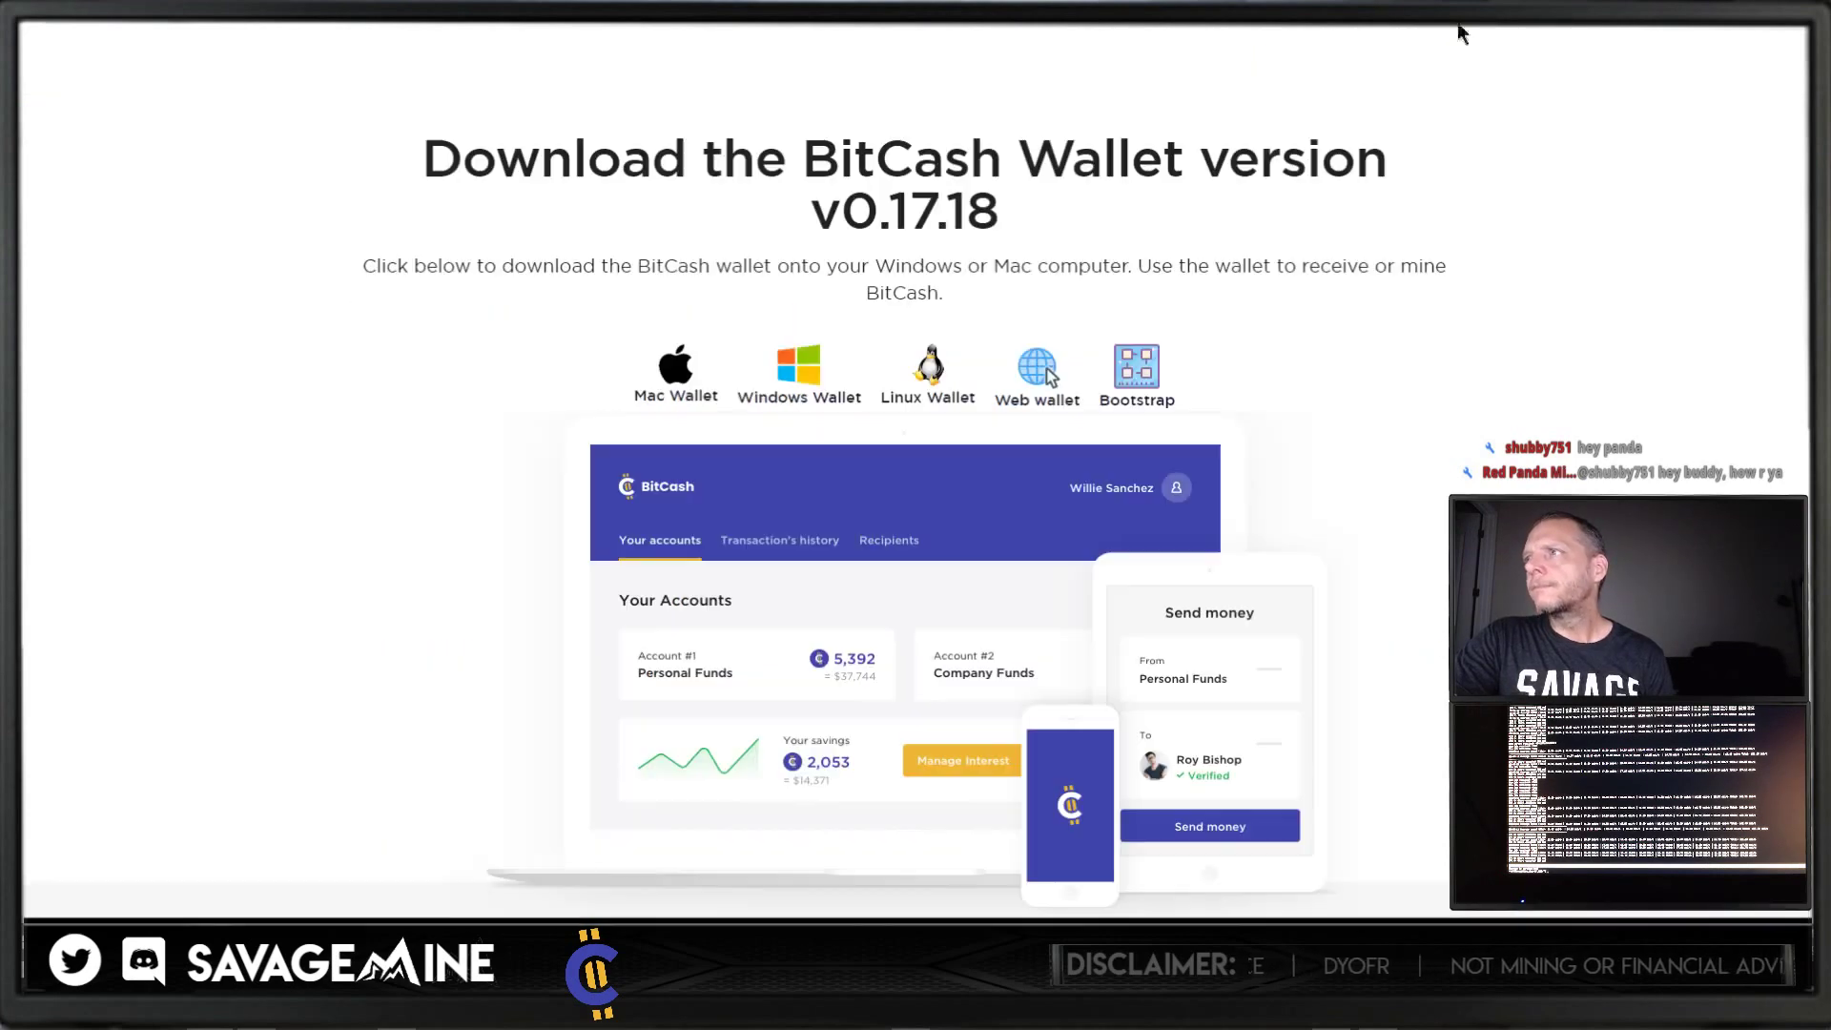
Step: Open the BitCash web wallet page in a new browser tab and read its hard fork notice
right_click(1037, 381)
click(1083, 402)
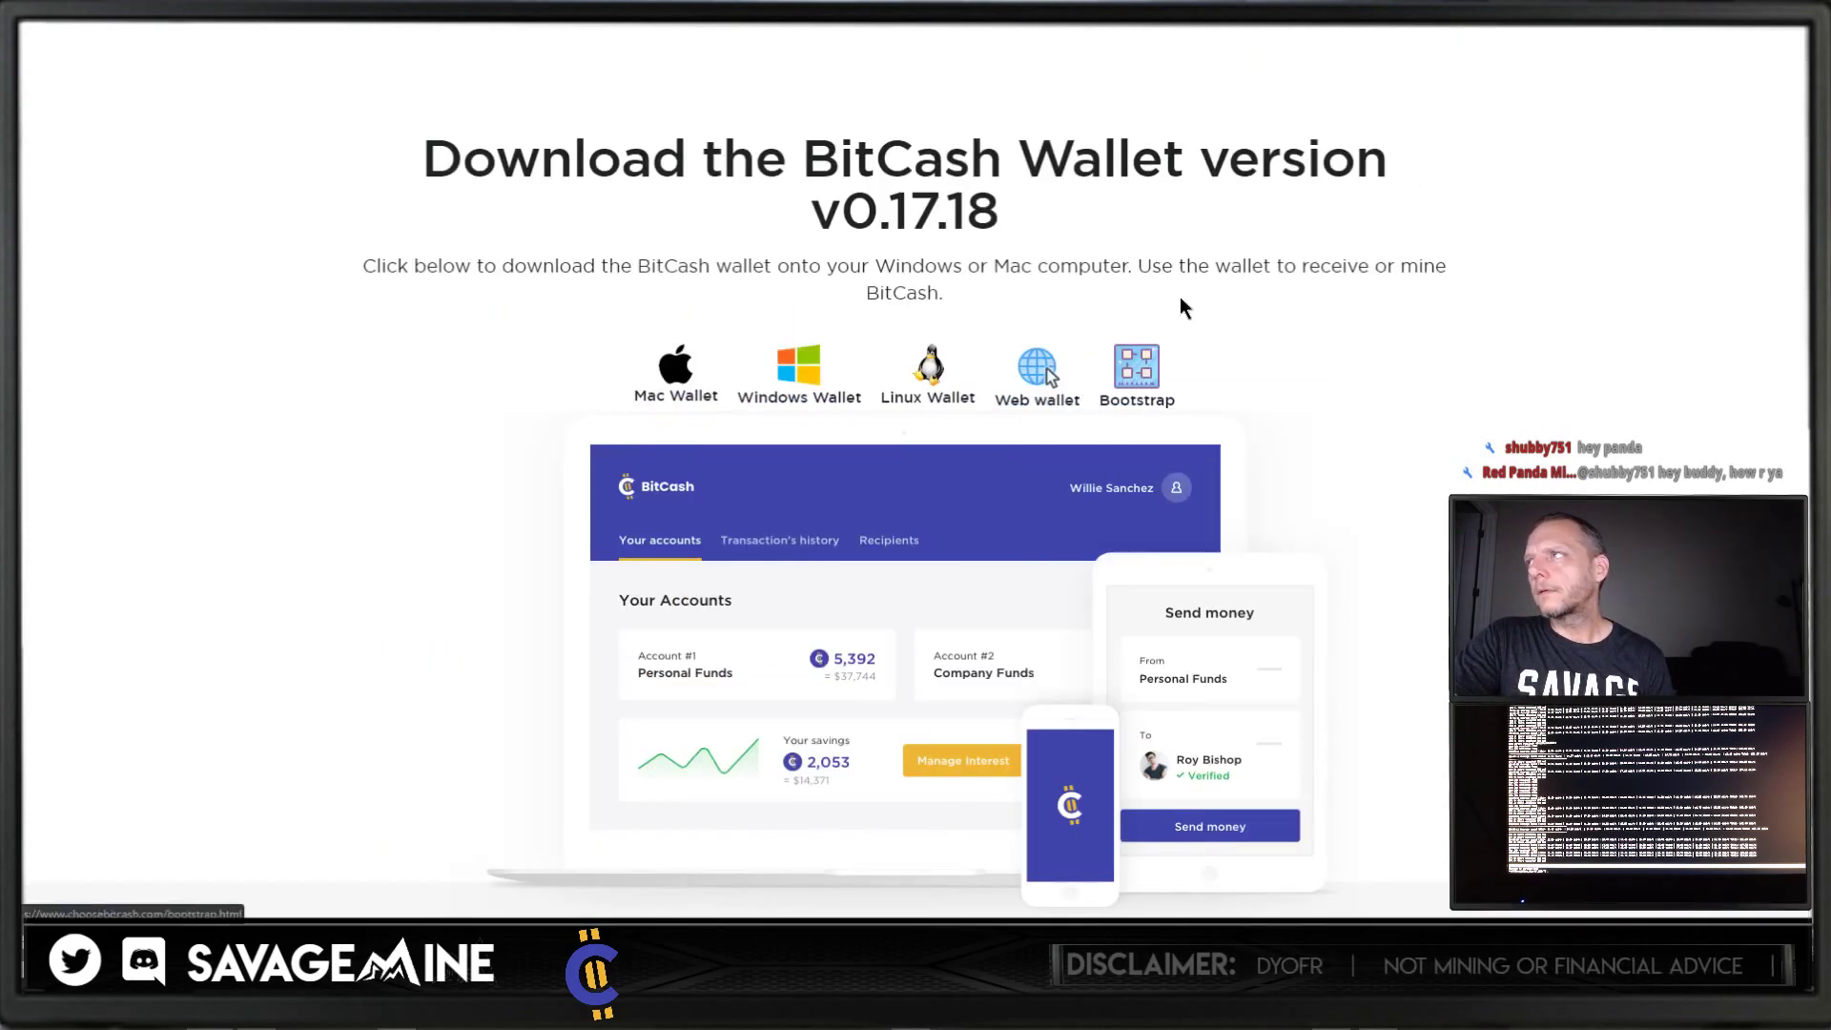
key(ctrl+Tab)
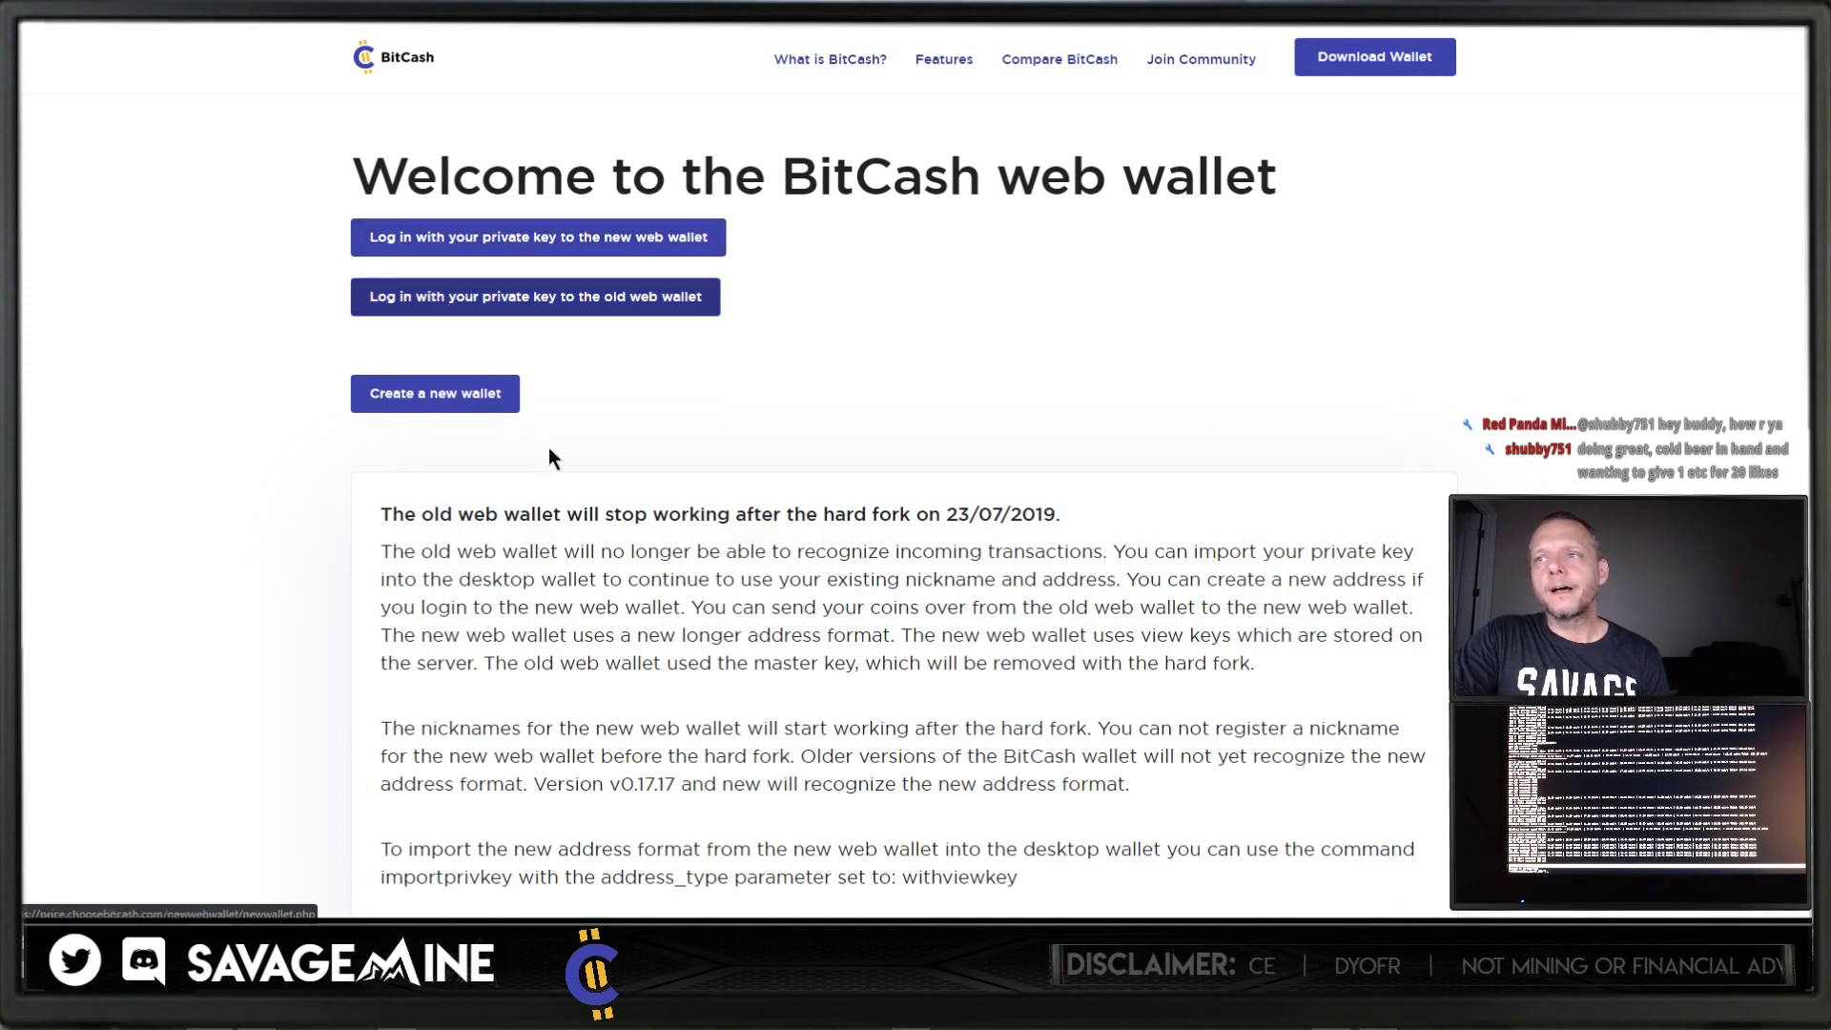
scroll(546, 466, down, 2)
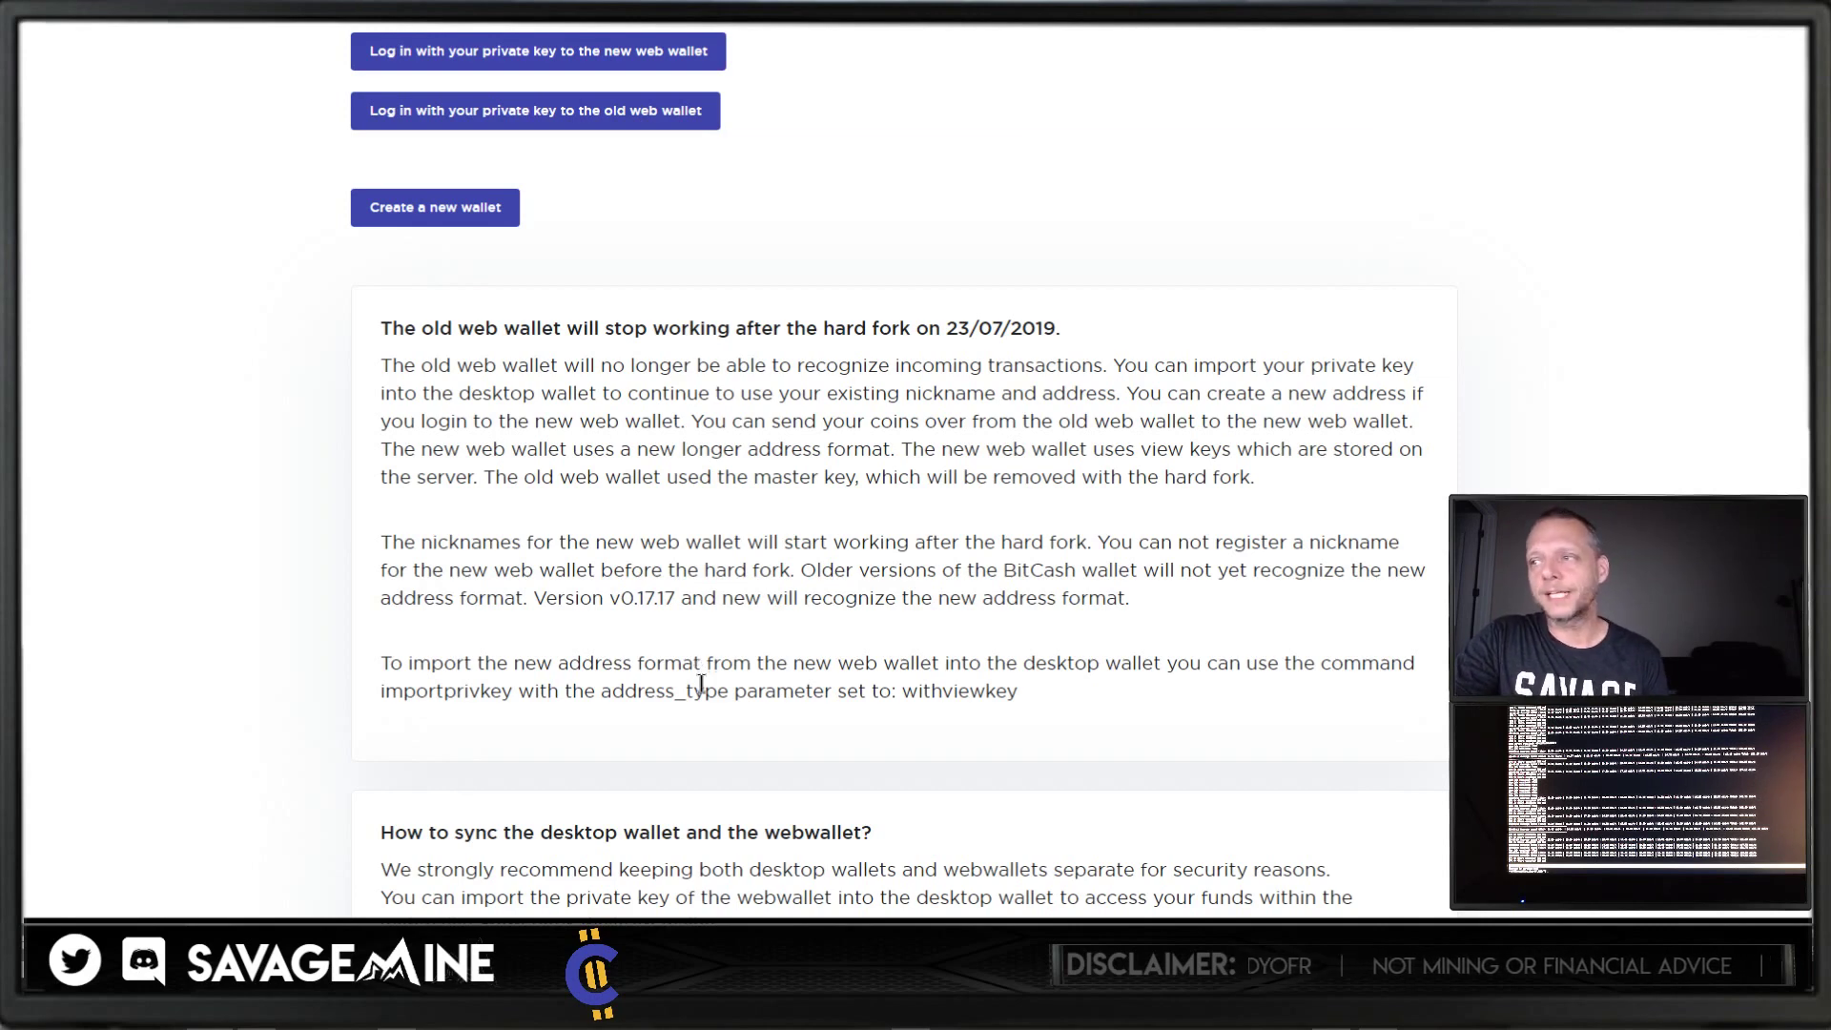
scroll(701, 683, up, 2)
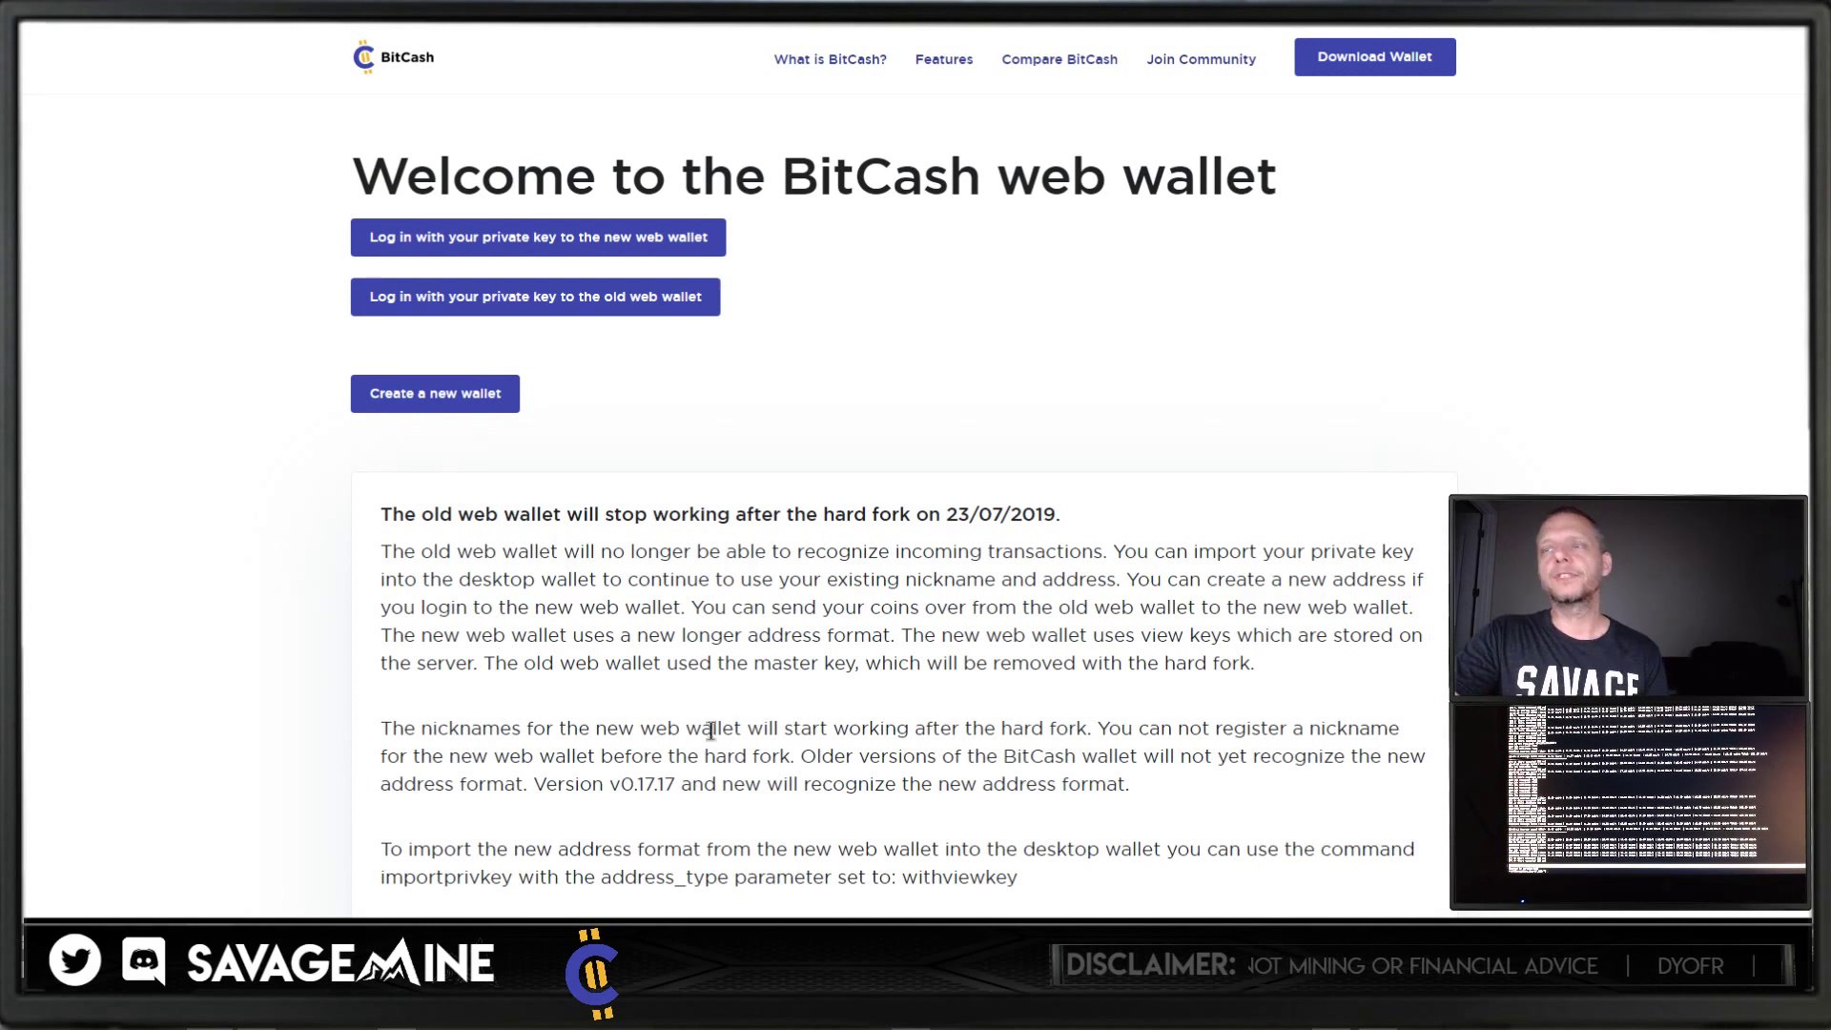
Step: Create a new BitCash web wallet and copy its new address
click(452, 407)
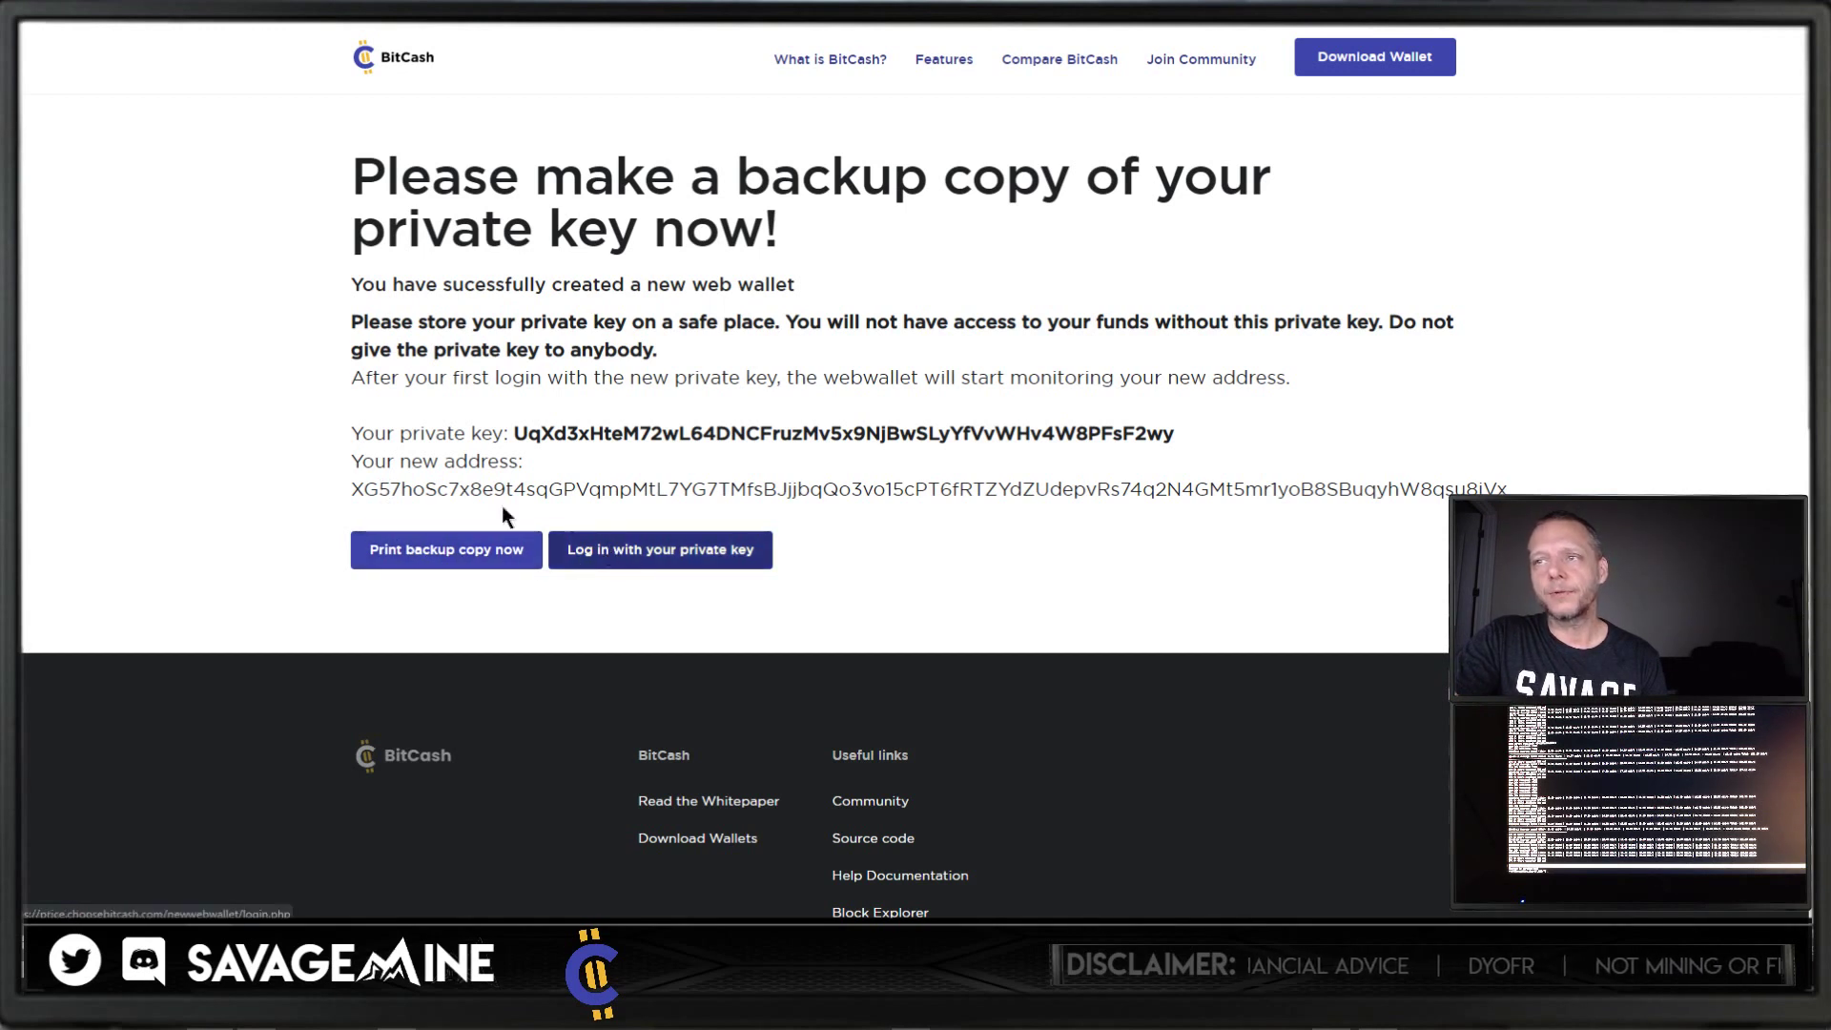
double_click(412, 490)
right_click(399, 492)
click(426, 510)
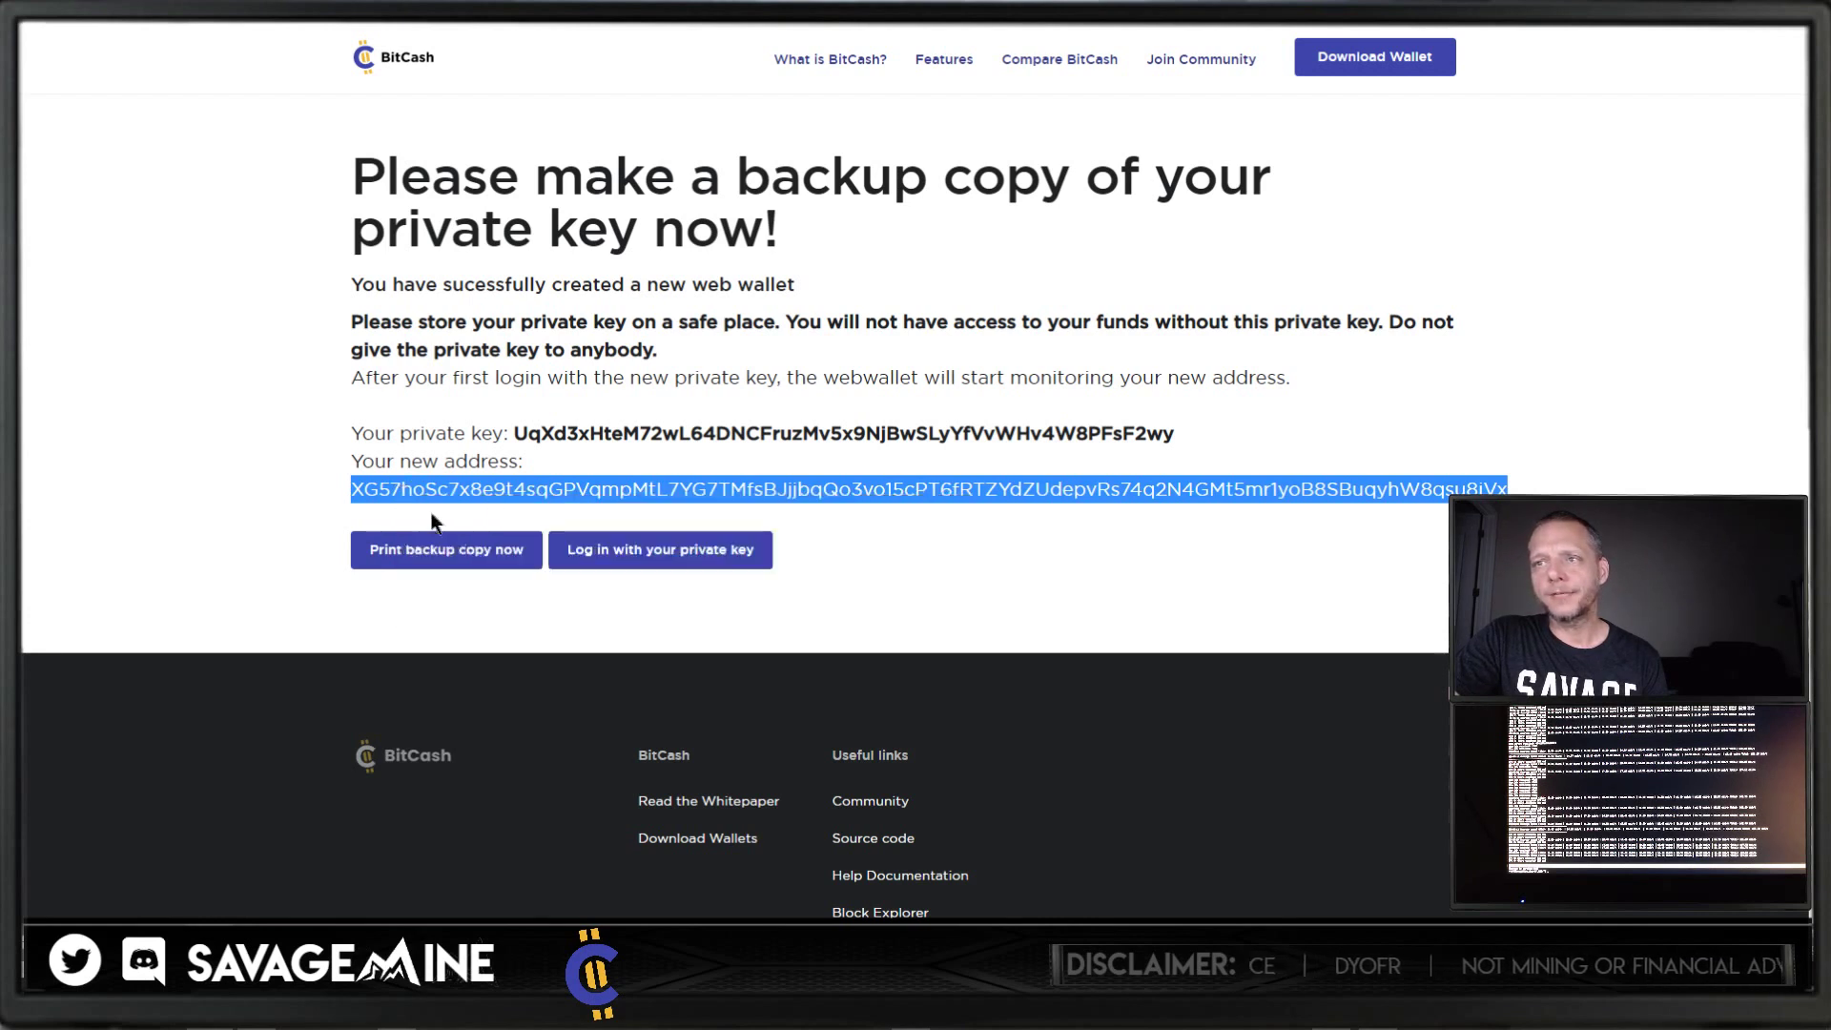
click(318, 492)
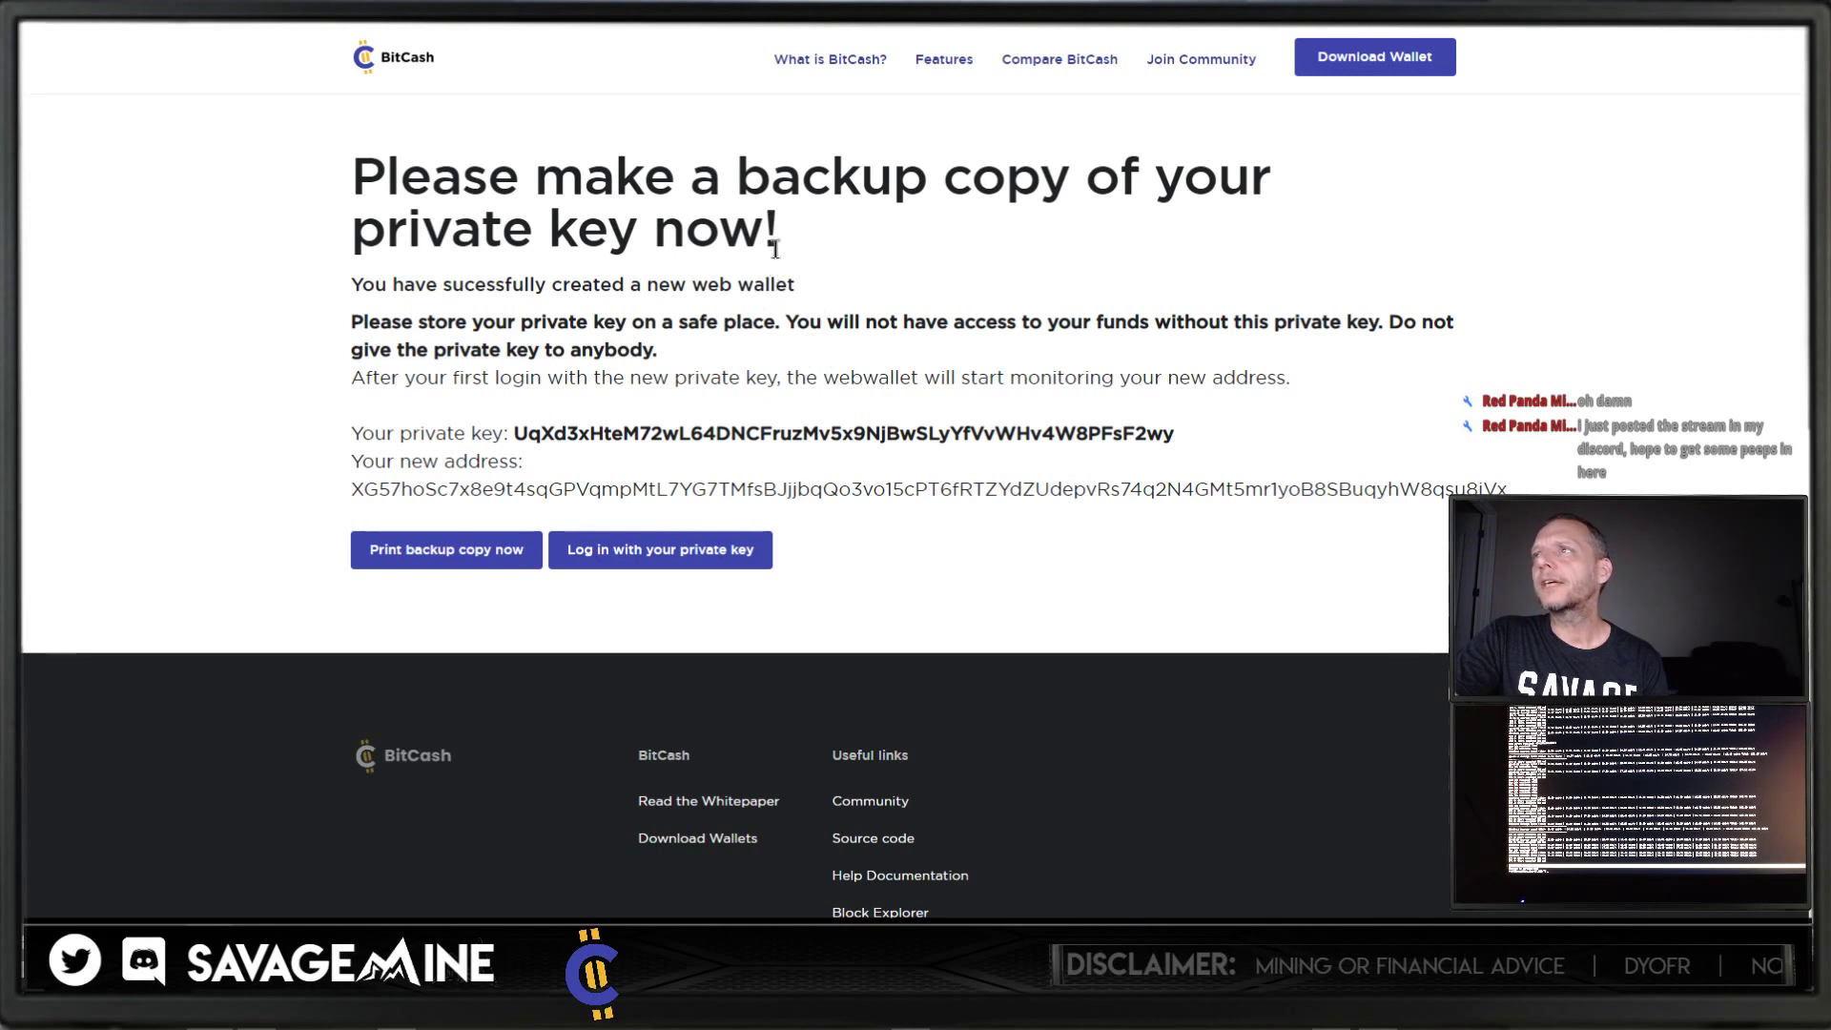
Step: Log in to the newly created web wallet with its private key
scroll(805, 299, down, 2)
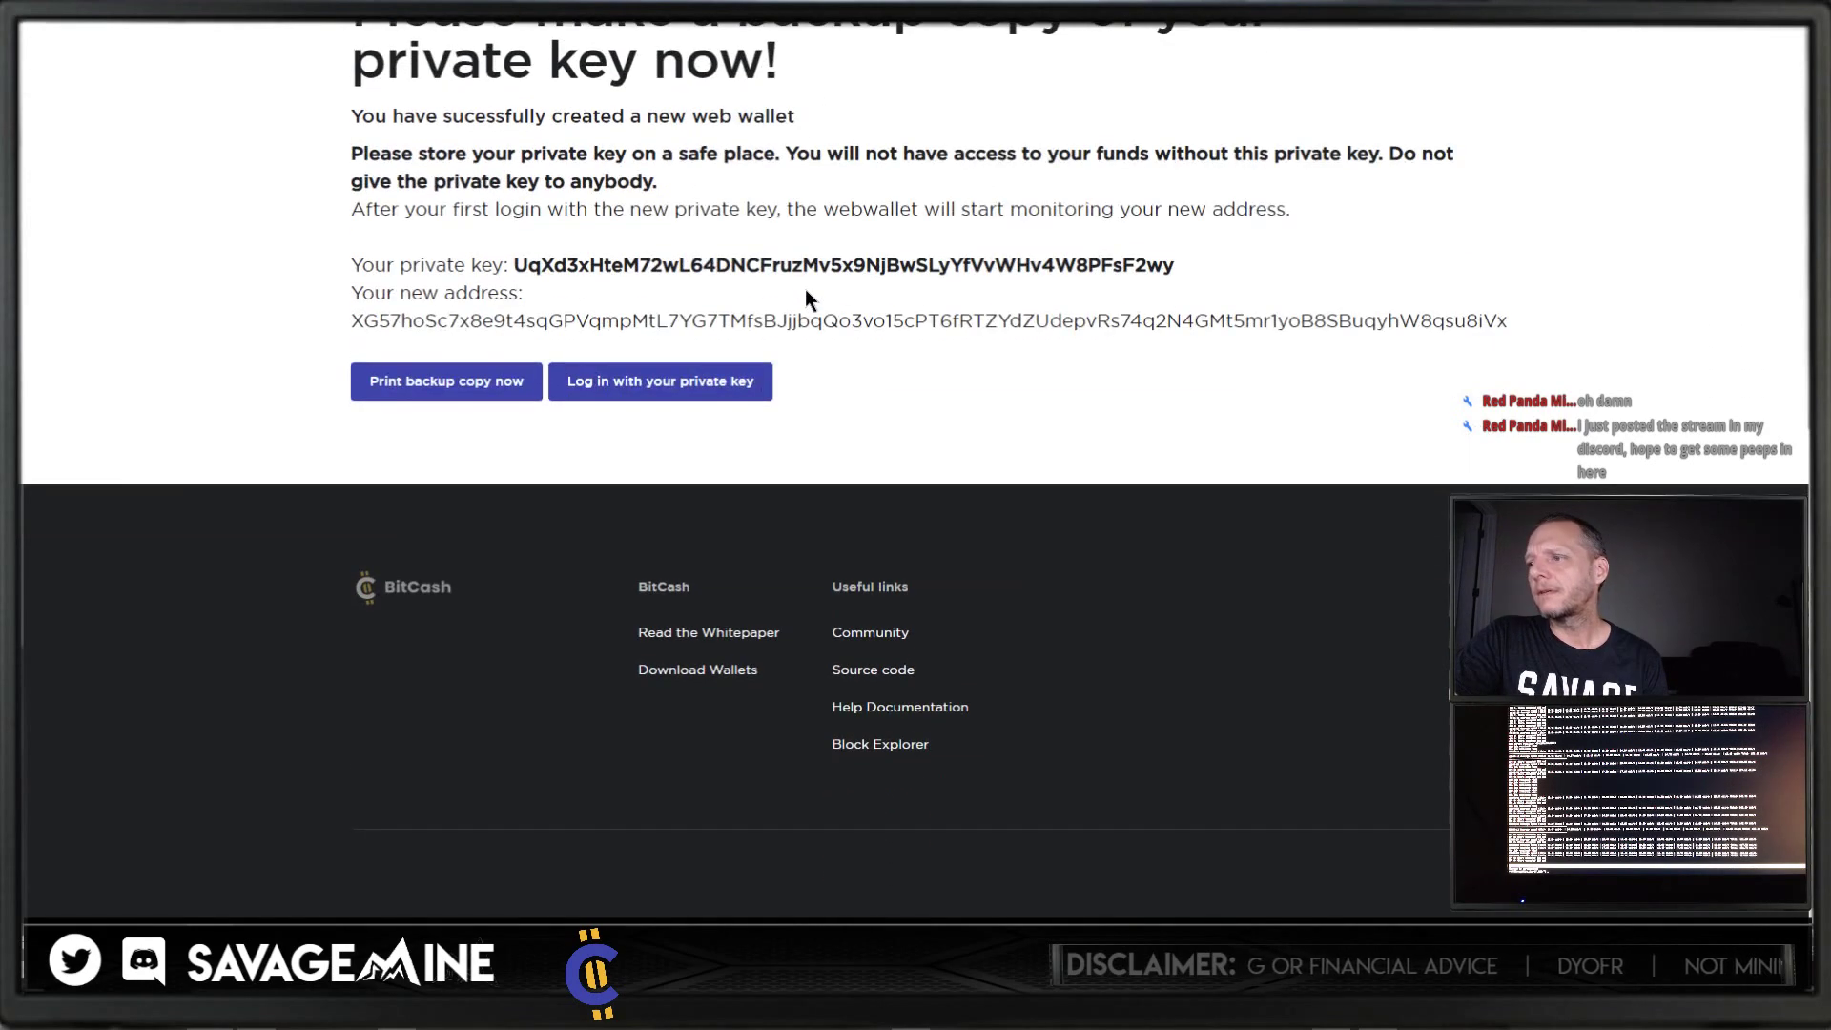
scroll(828, 286, up, 2)
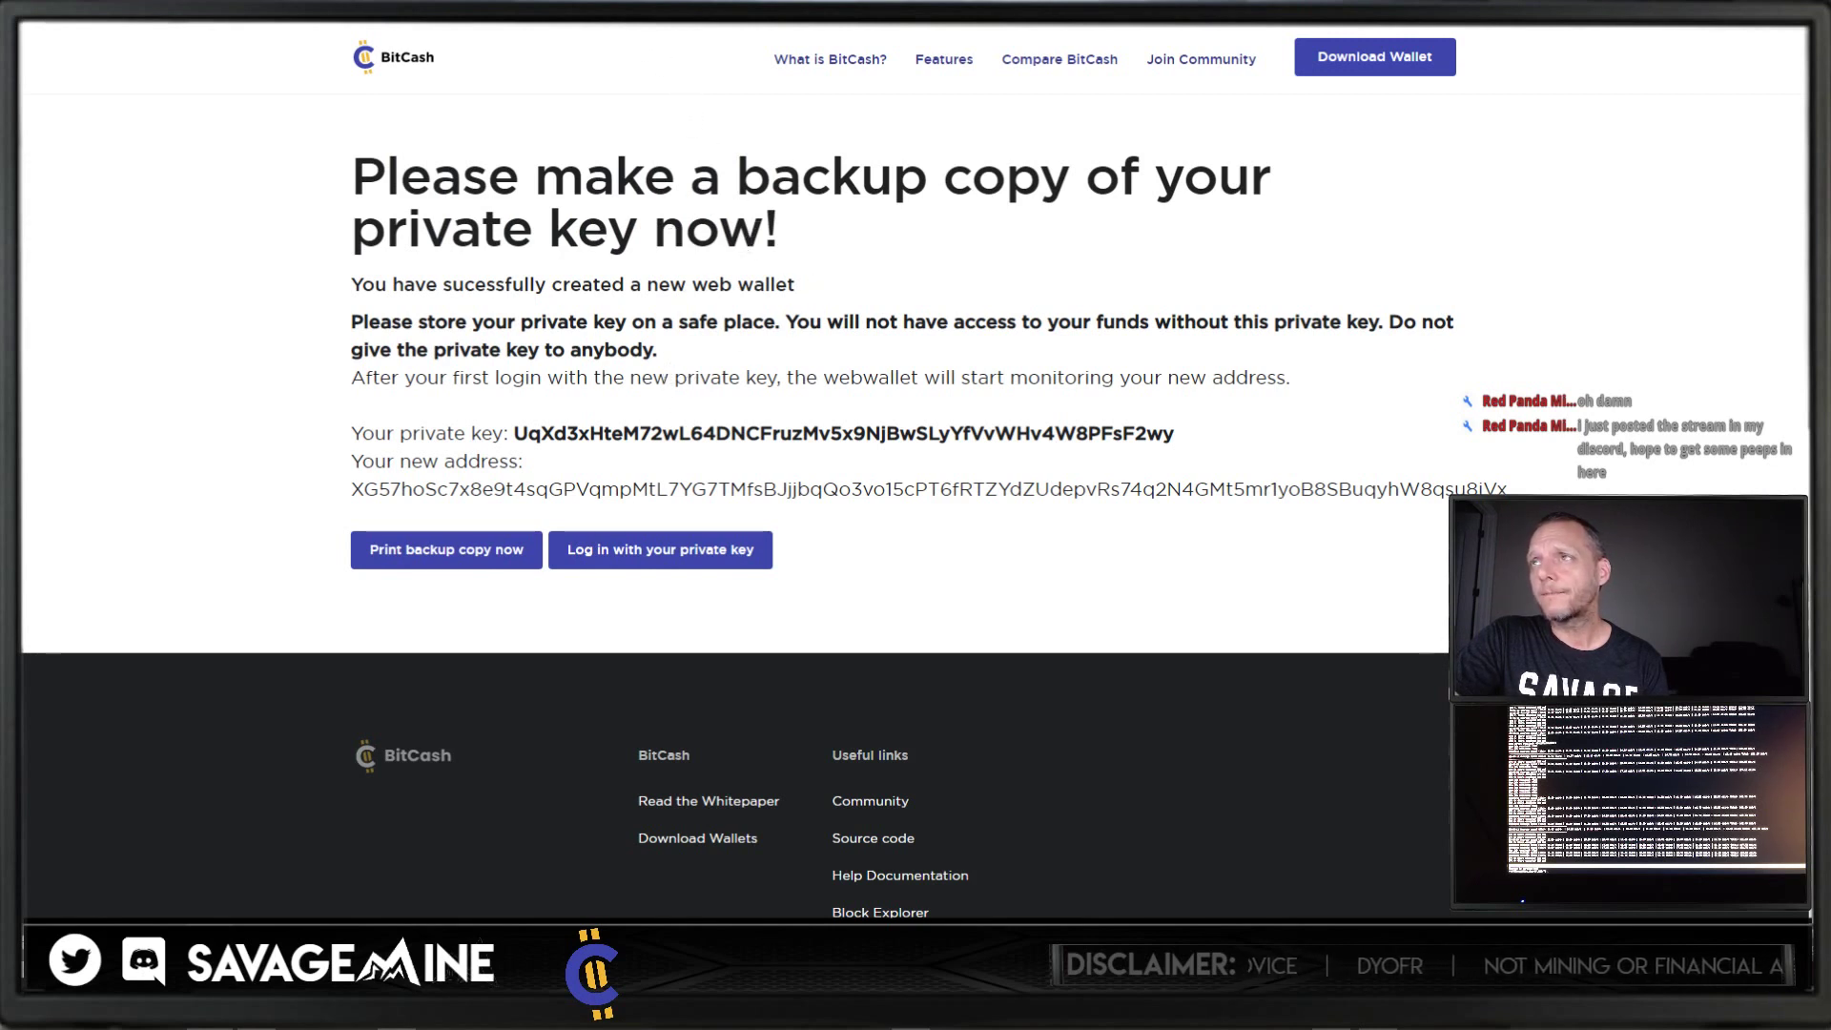
click(655, 562)
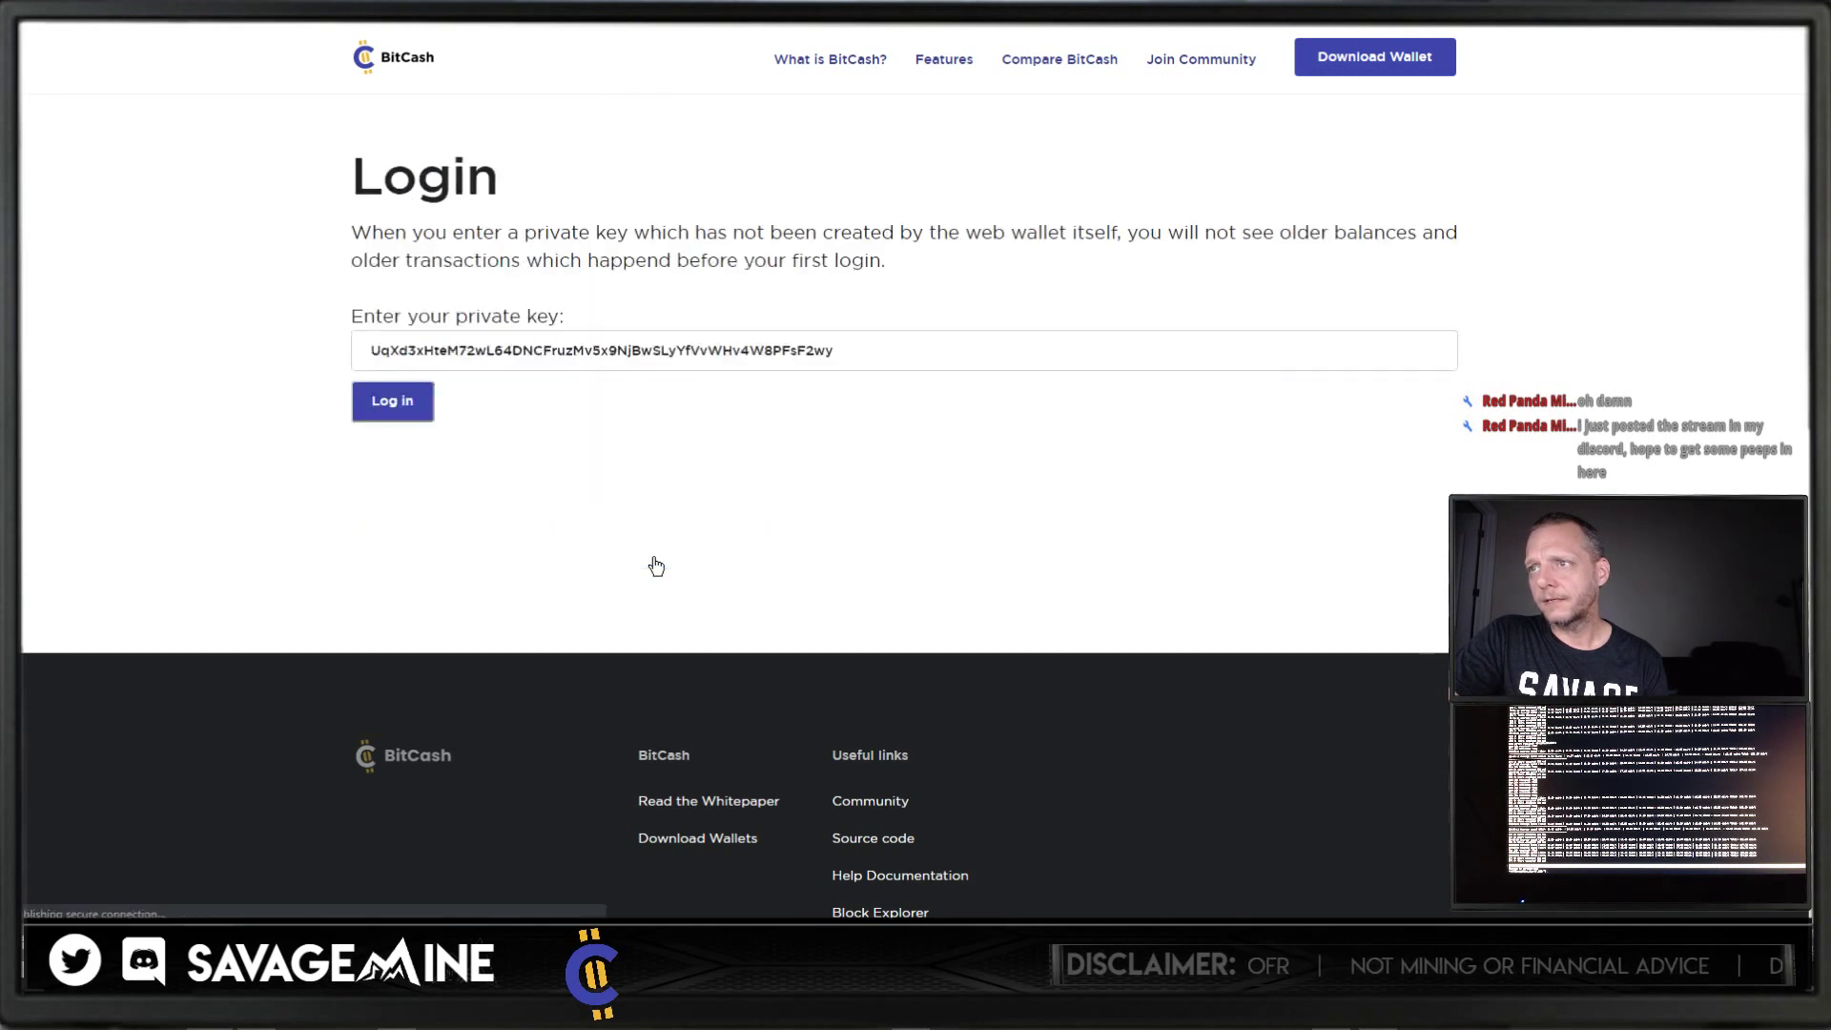
click(393, 401)
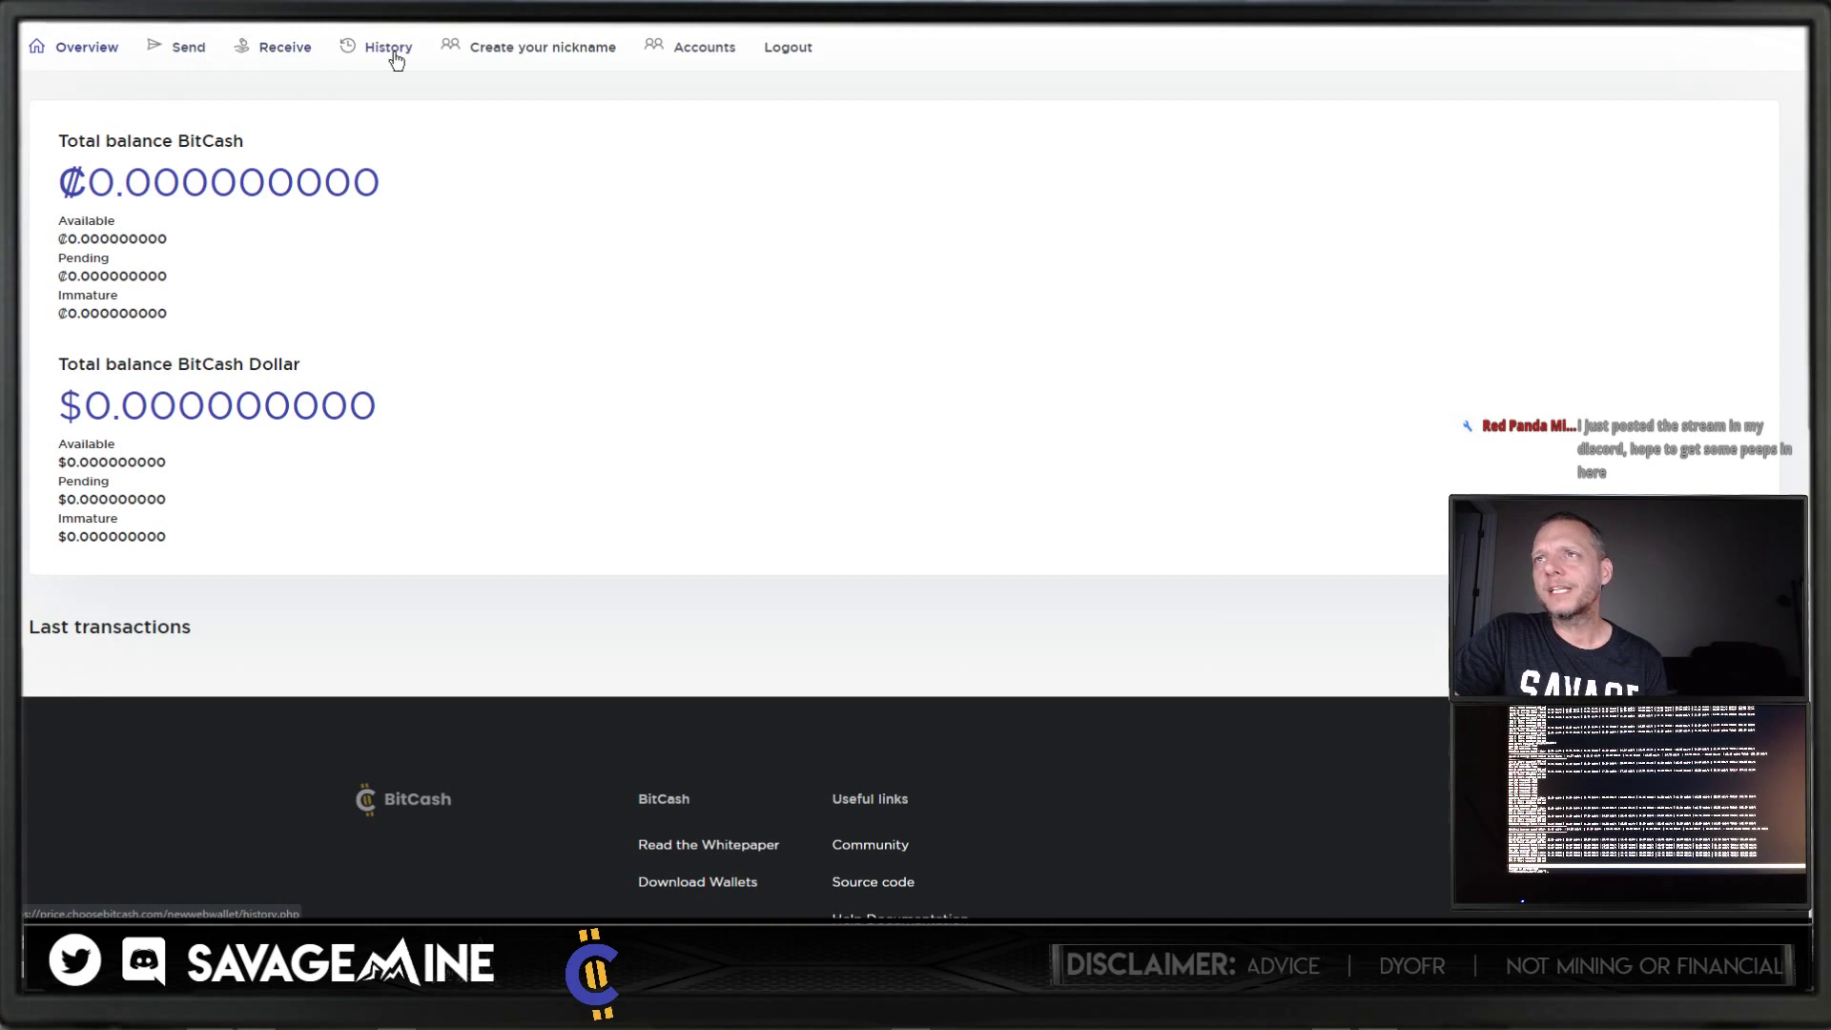
Step: Try entering Savage on the nickname creation page and clear it without registering a nickname
click(520, 48)
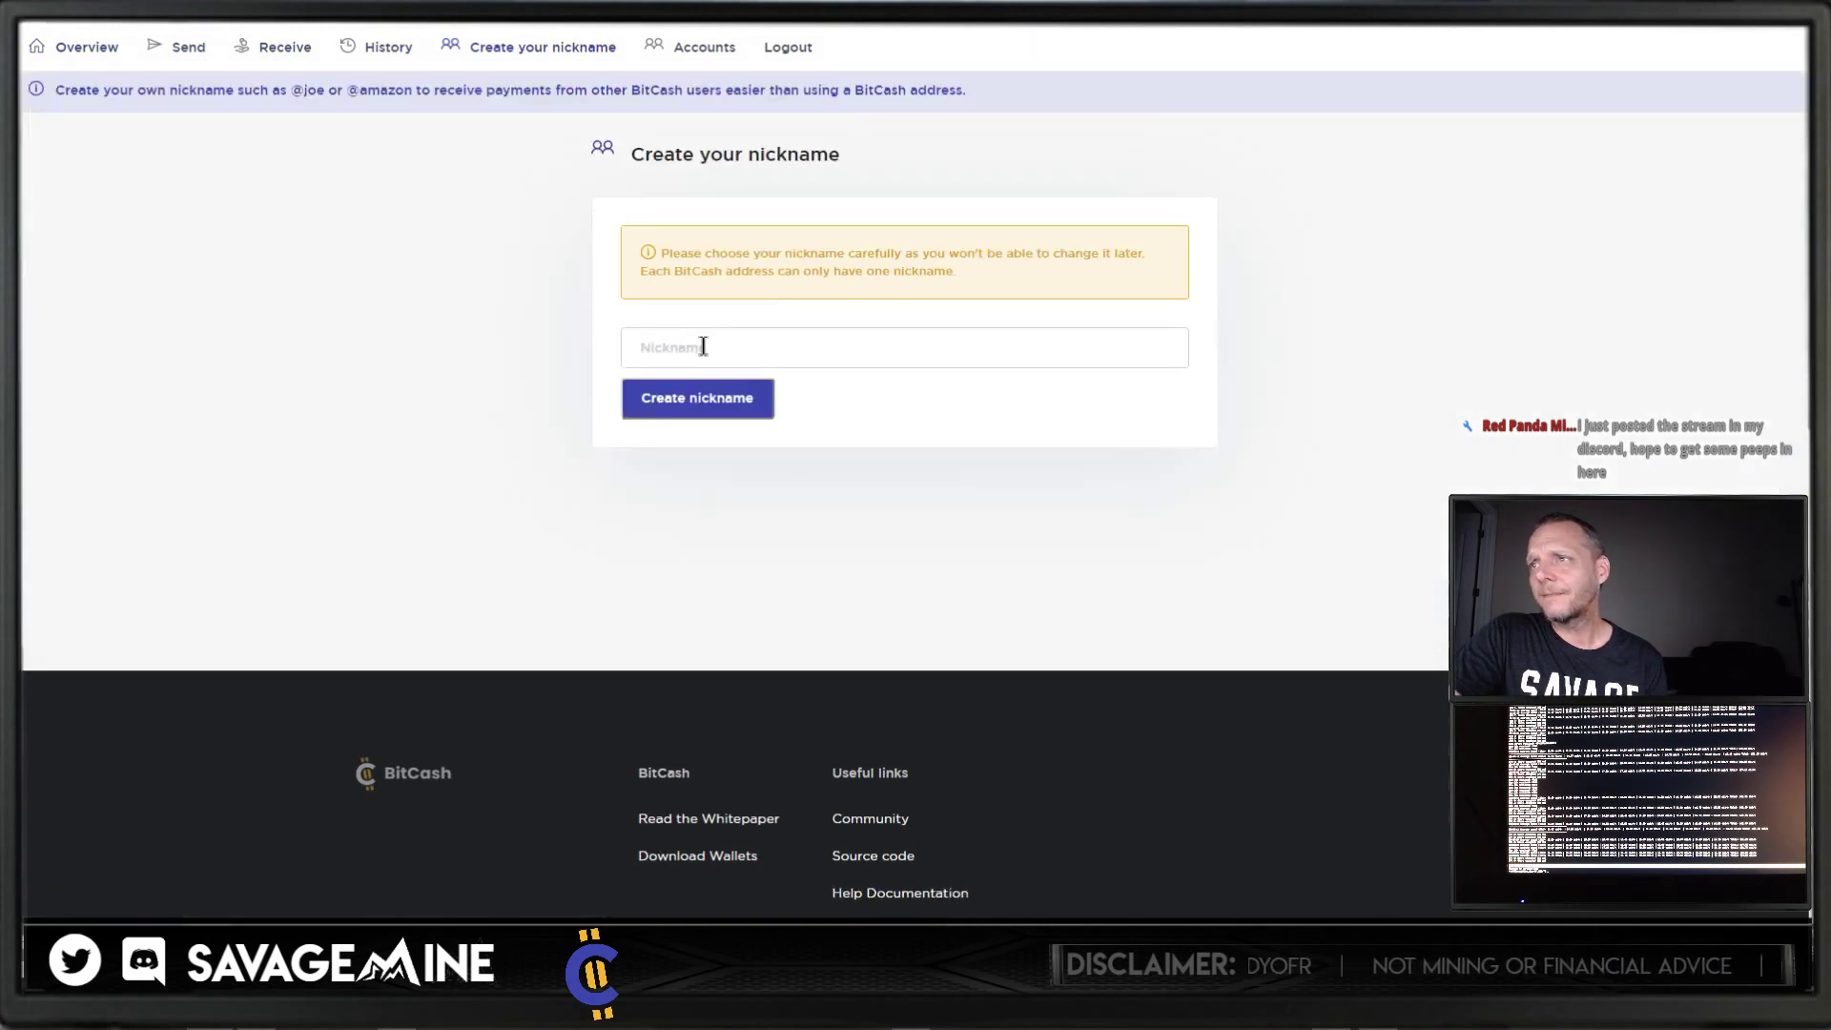
click(720, 349)
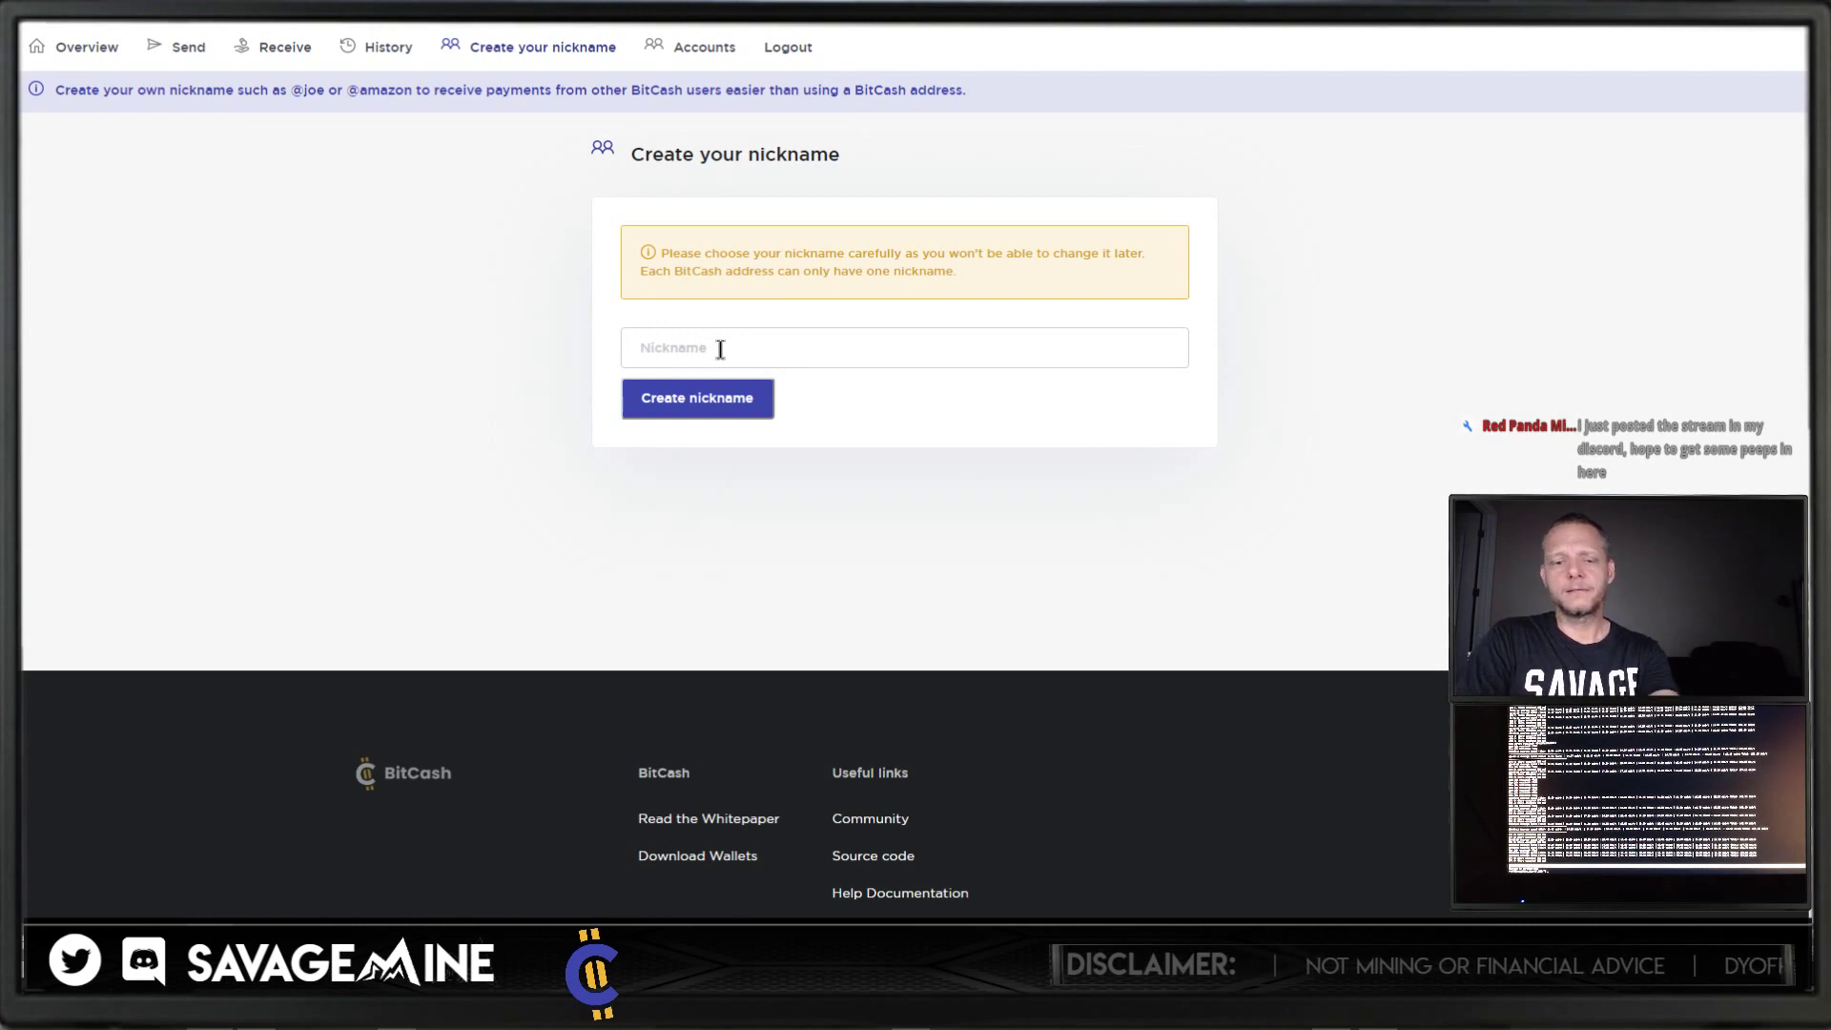
text(Savage)
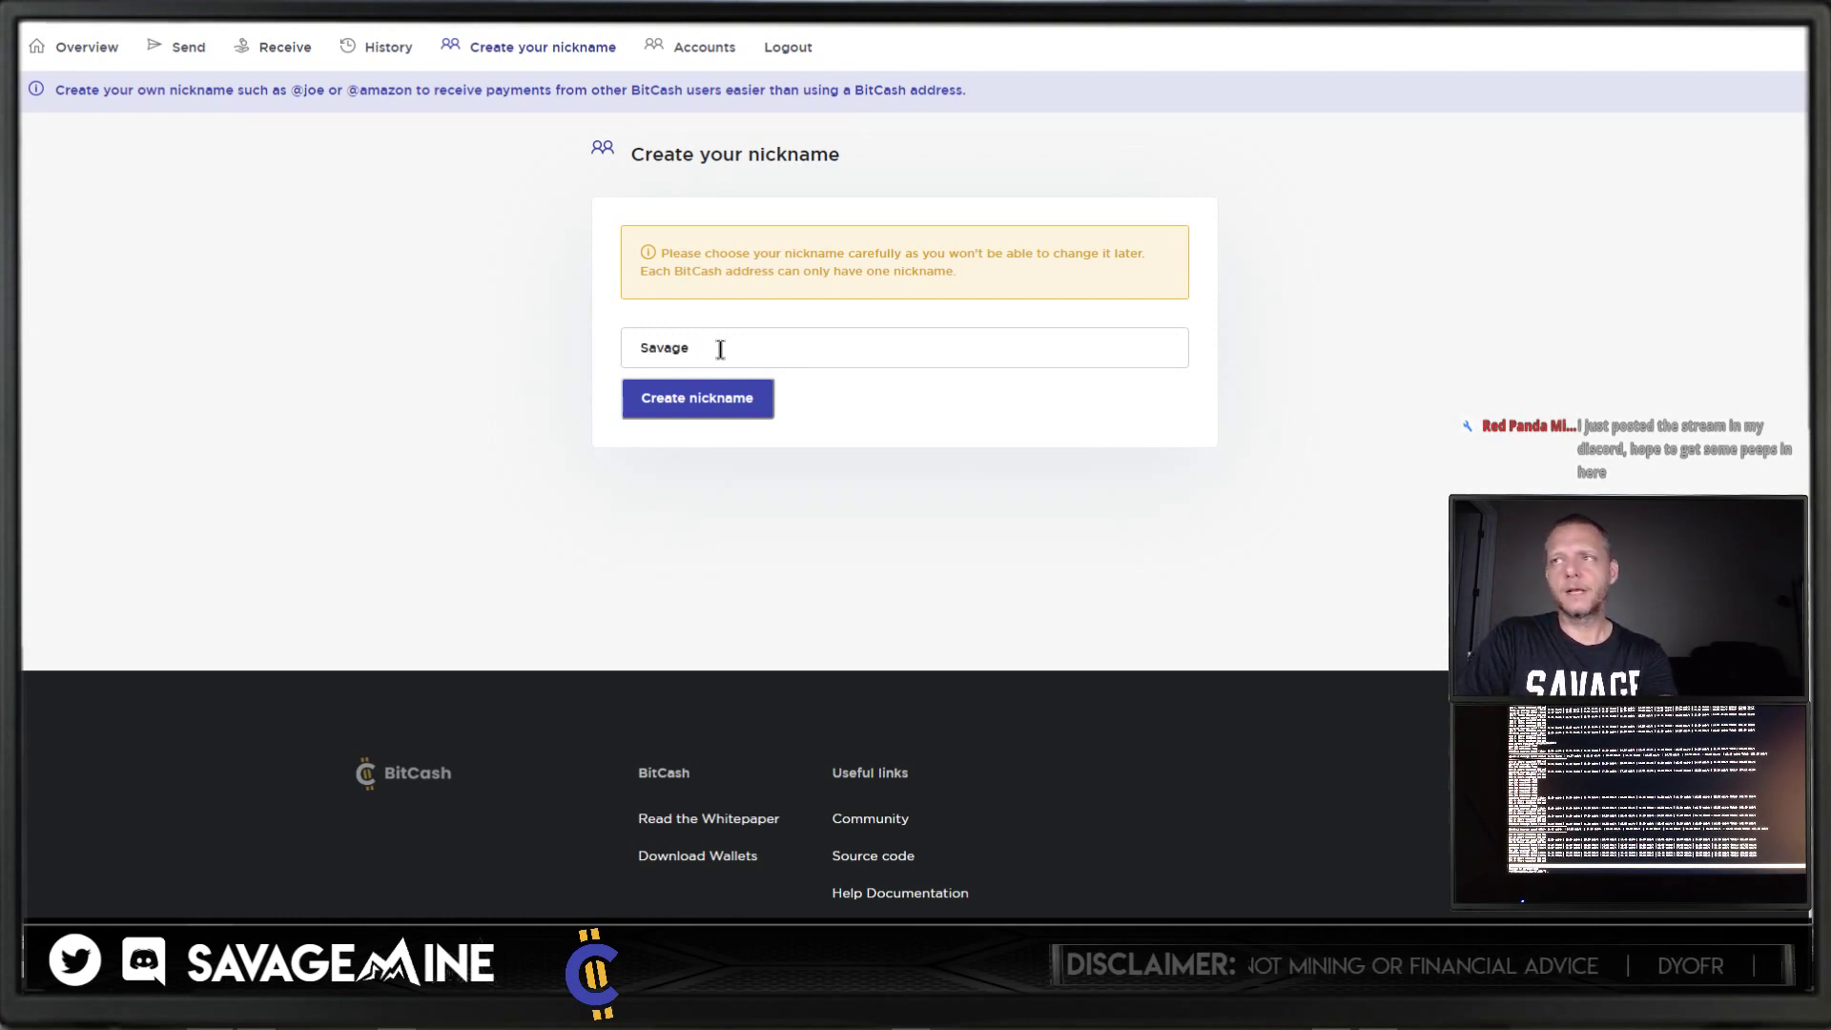
key(BackSpace)
key(BackSpace)
key(BackSpace)
key(BackSpace)
key(BackSpace)
key(BackSpace)
text(s)
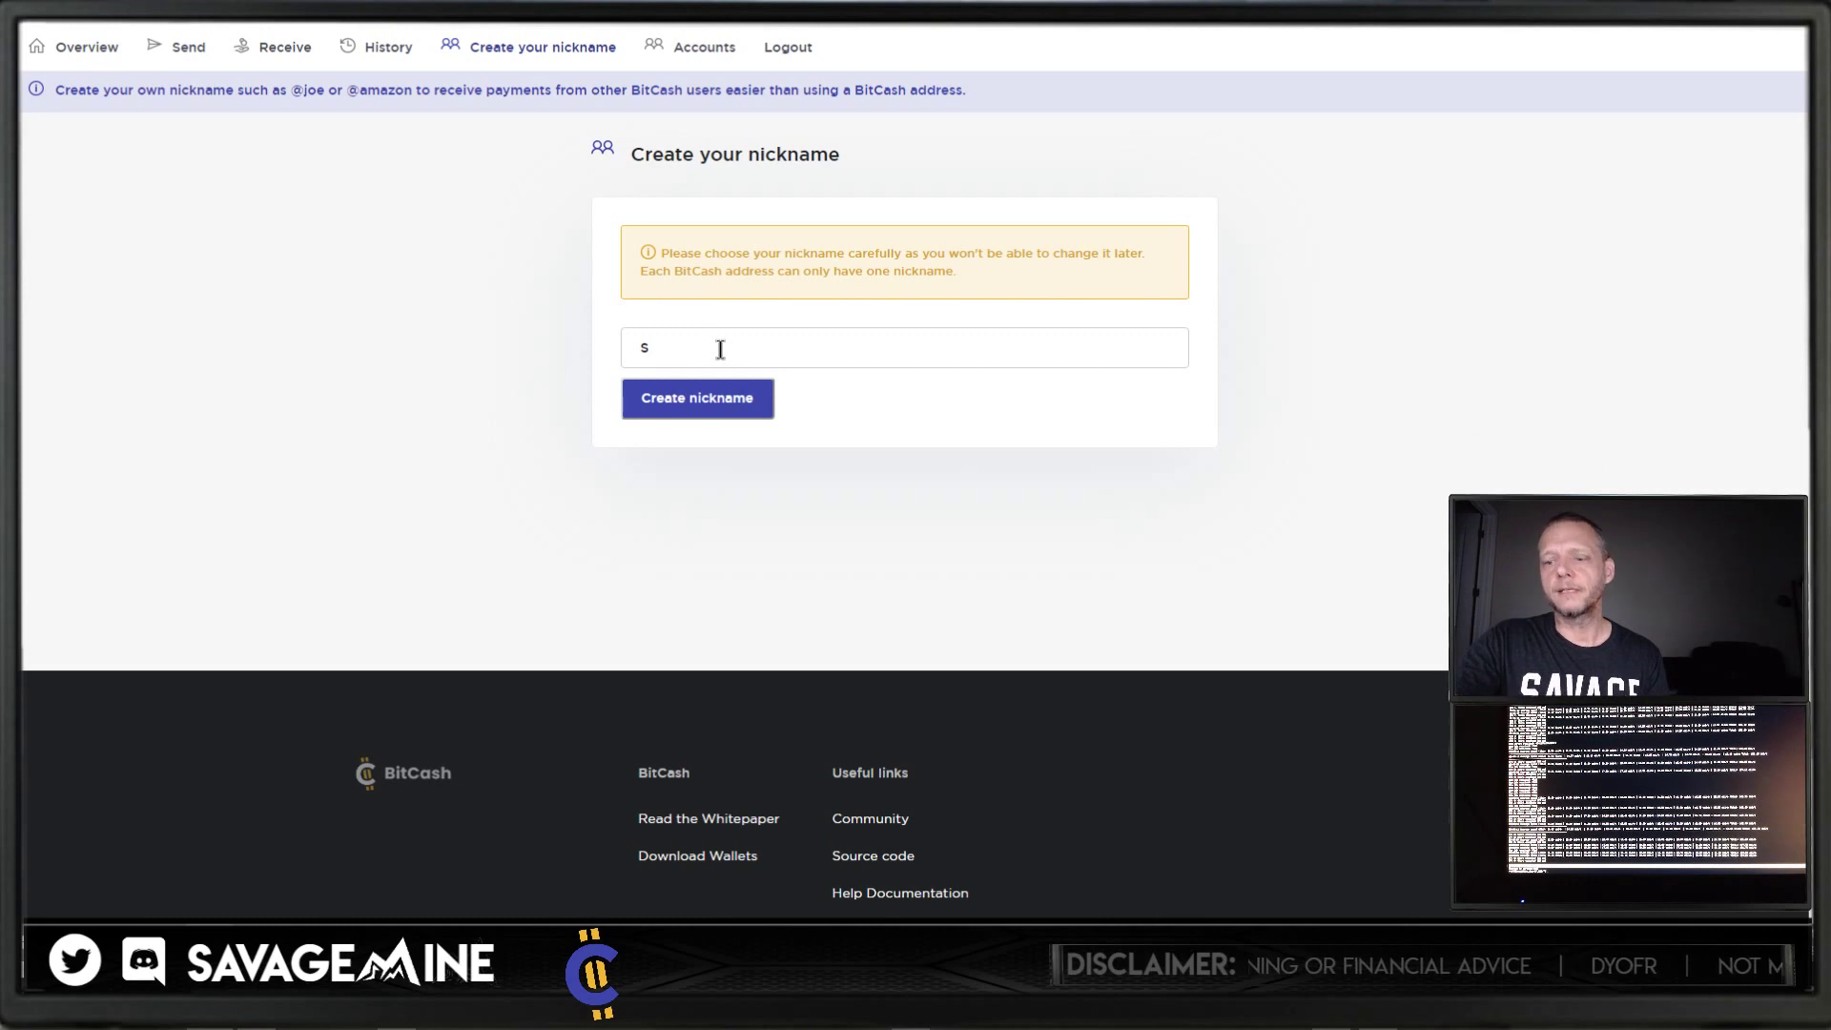
key(BackSpace)
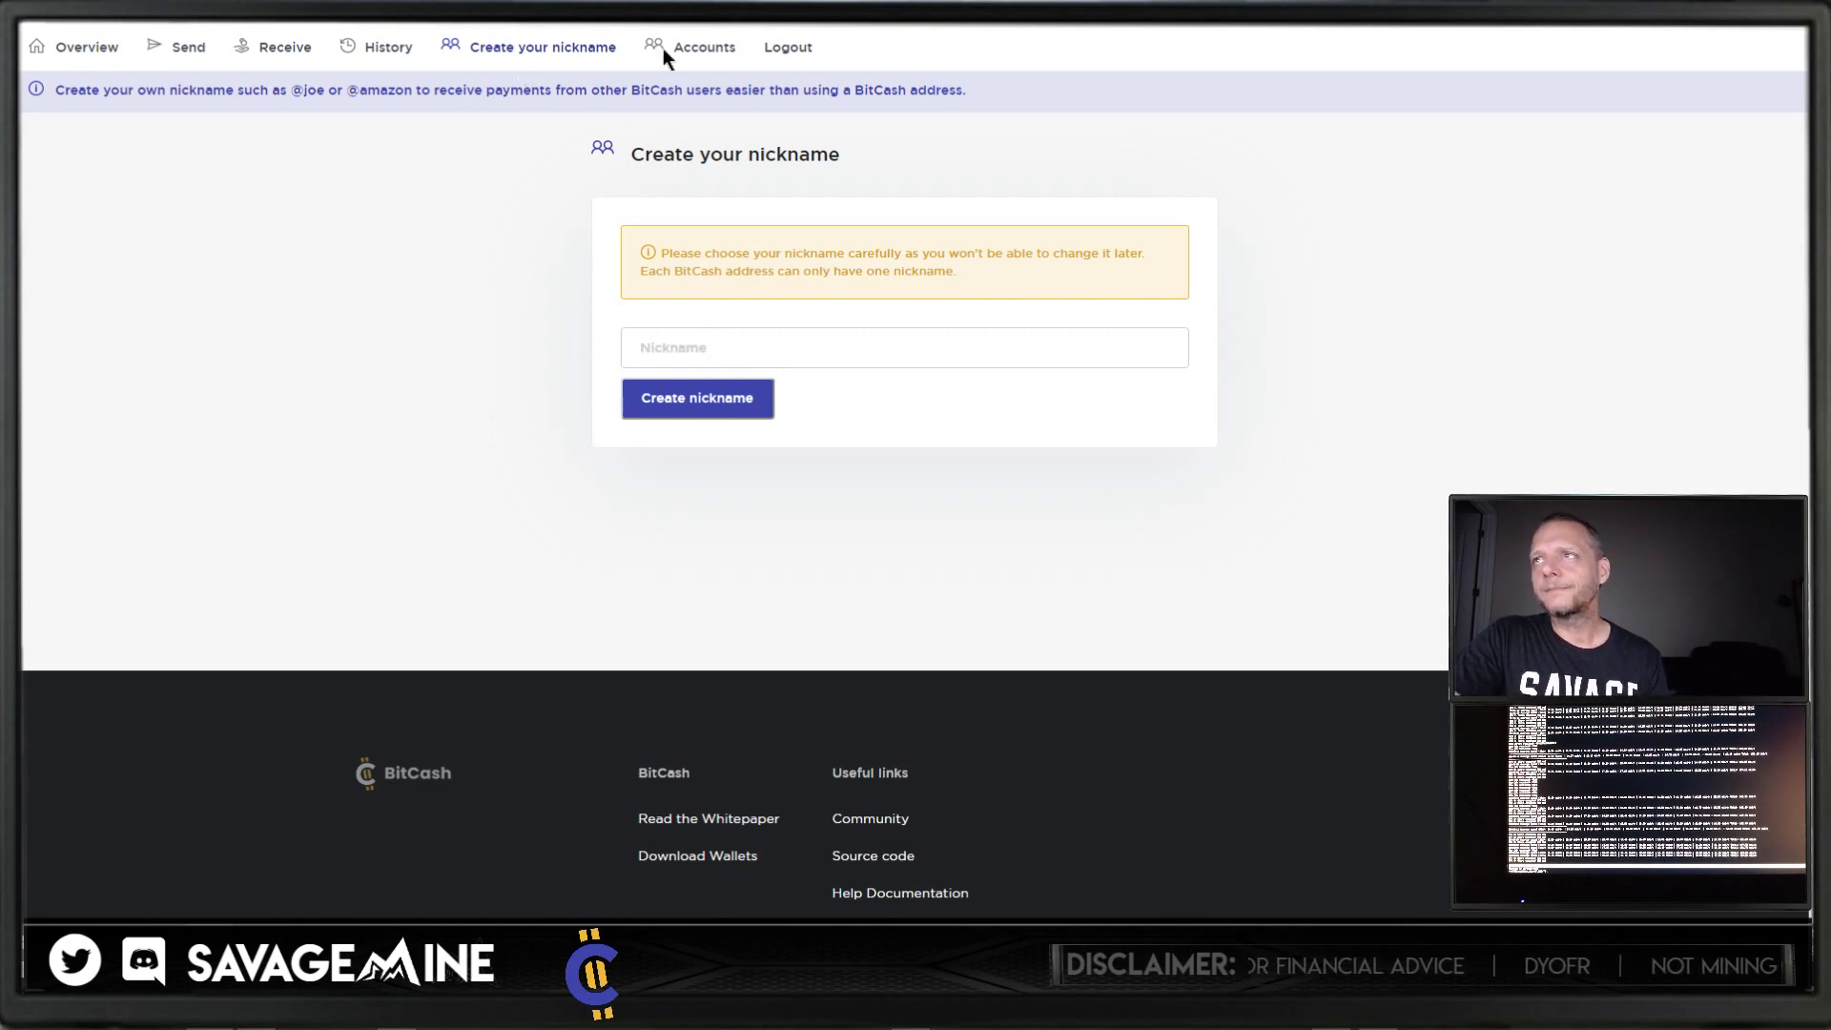
Step: View the wallet's accounts and log out of the BitCash web wallet
click(701, 52)
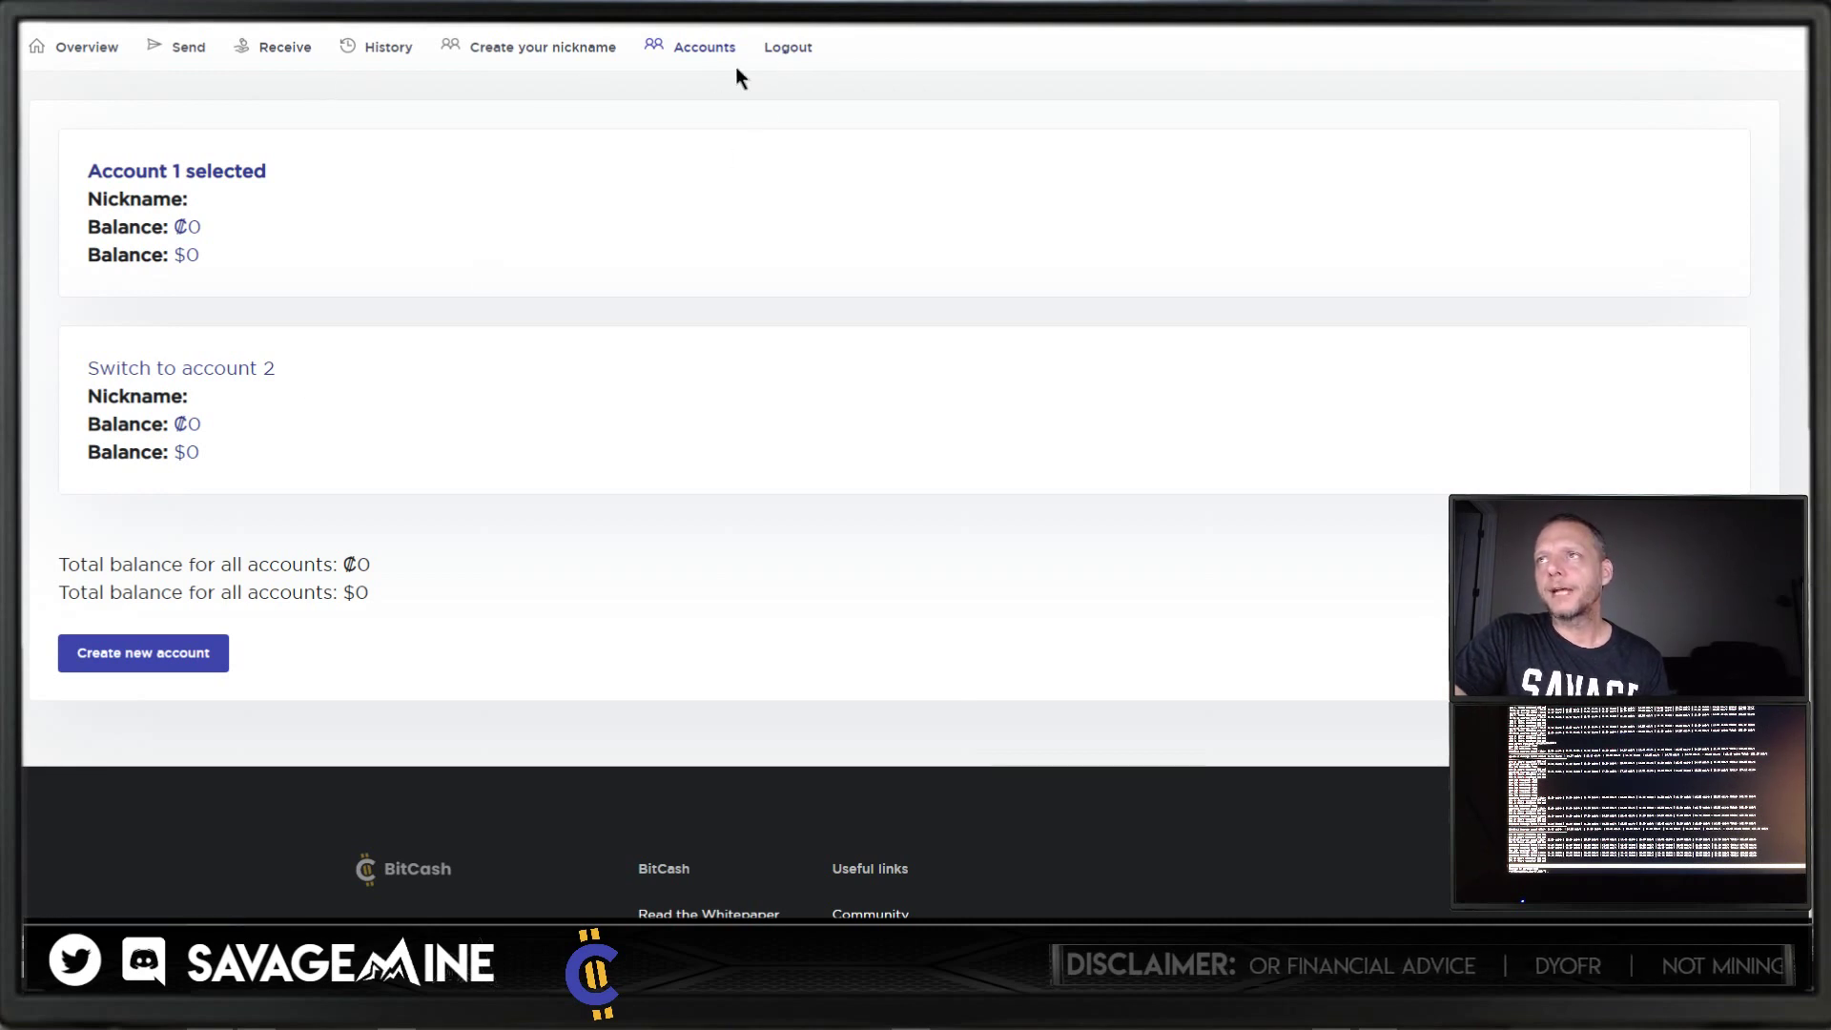
click(789, 50)
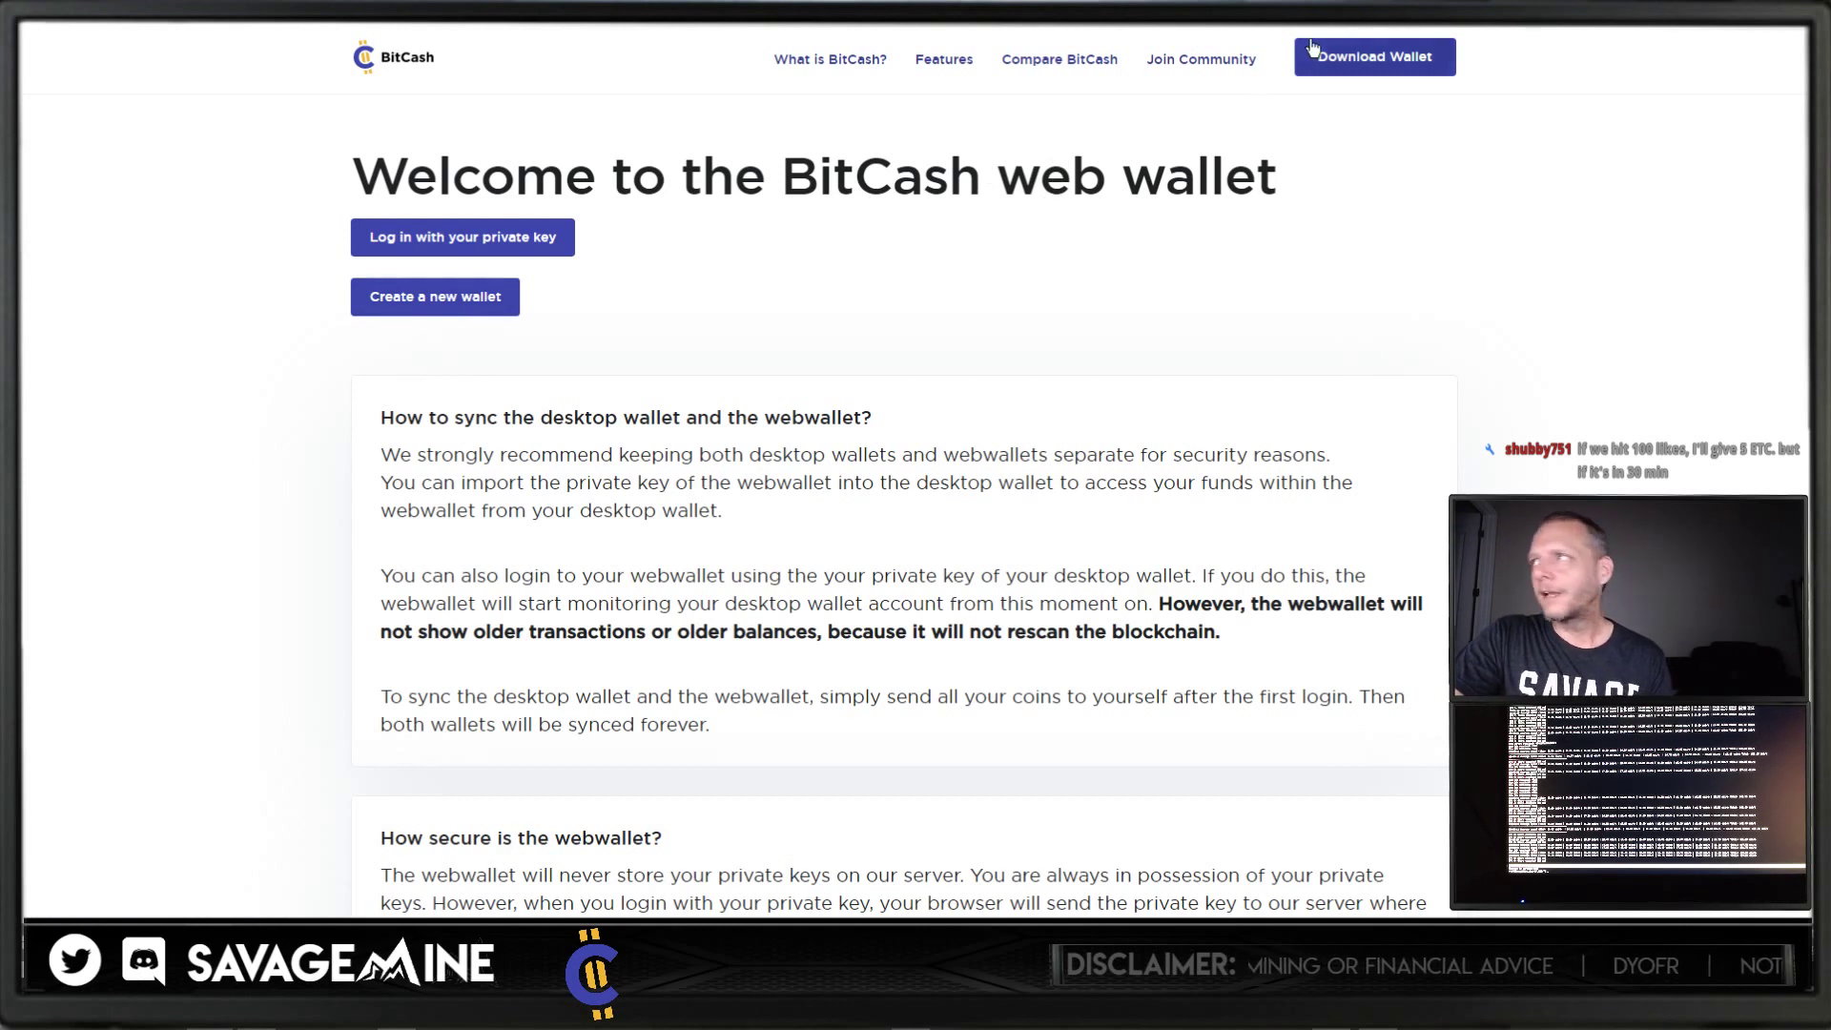
Step: Return to the BitCash wallet download section and open the Bootstrap page
click(1376, 59)
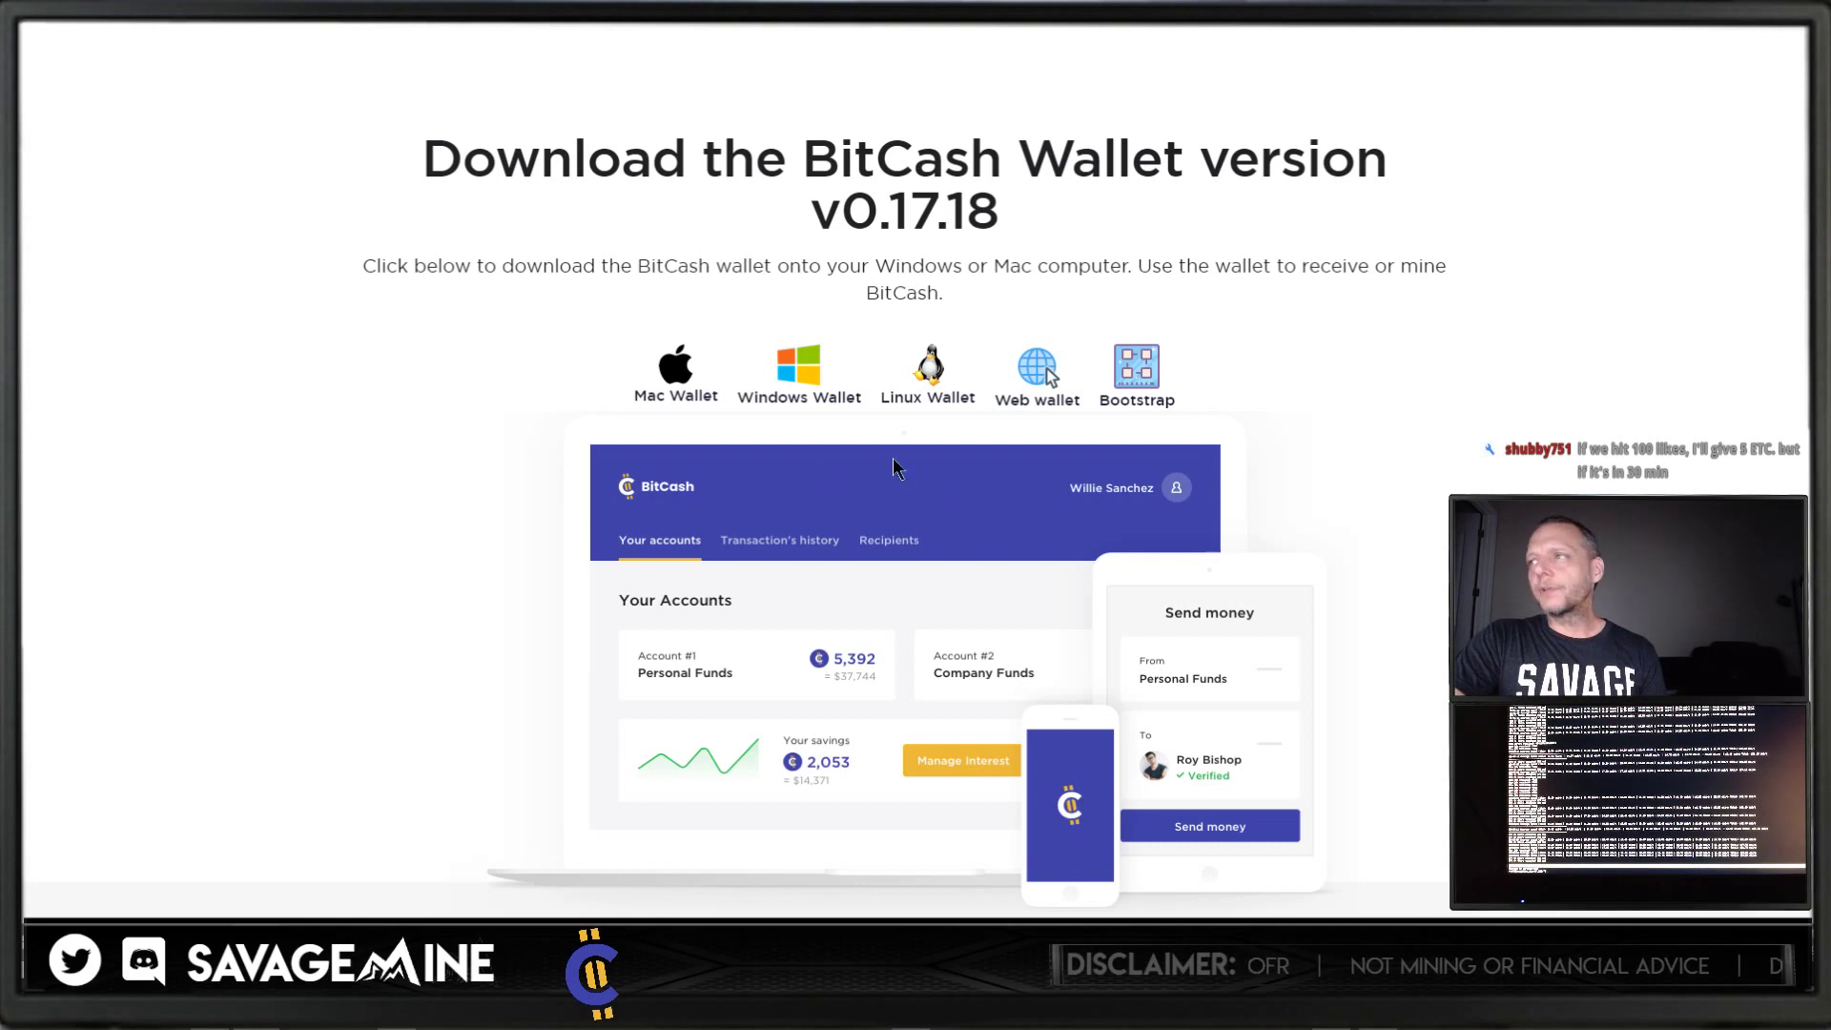
right_click(1135, 372)
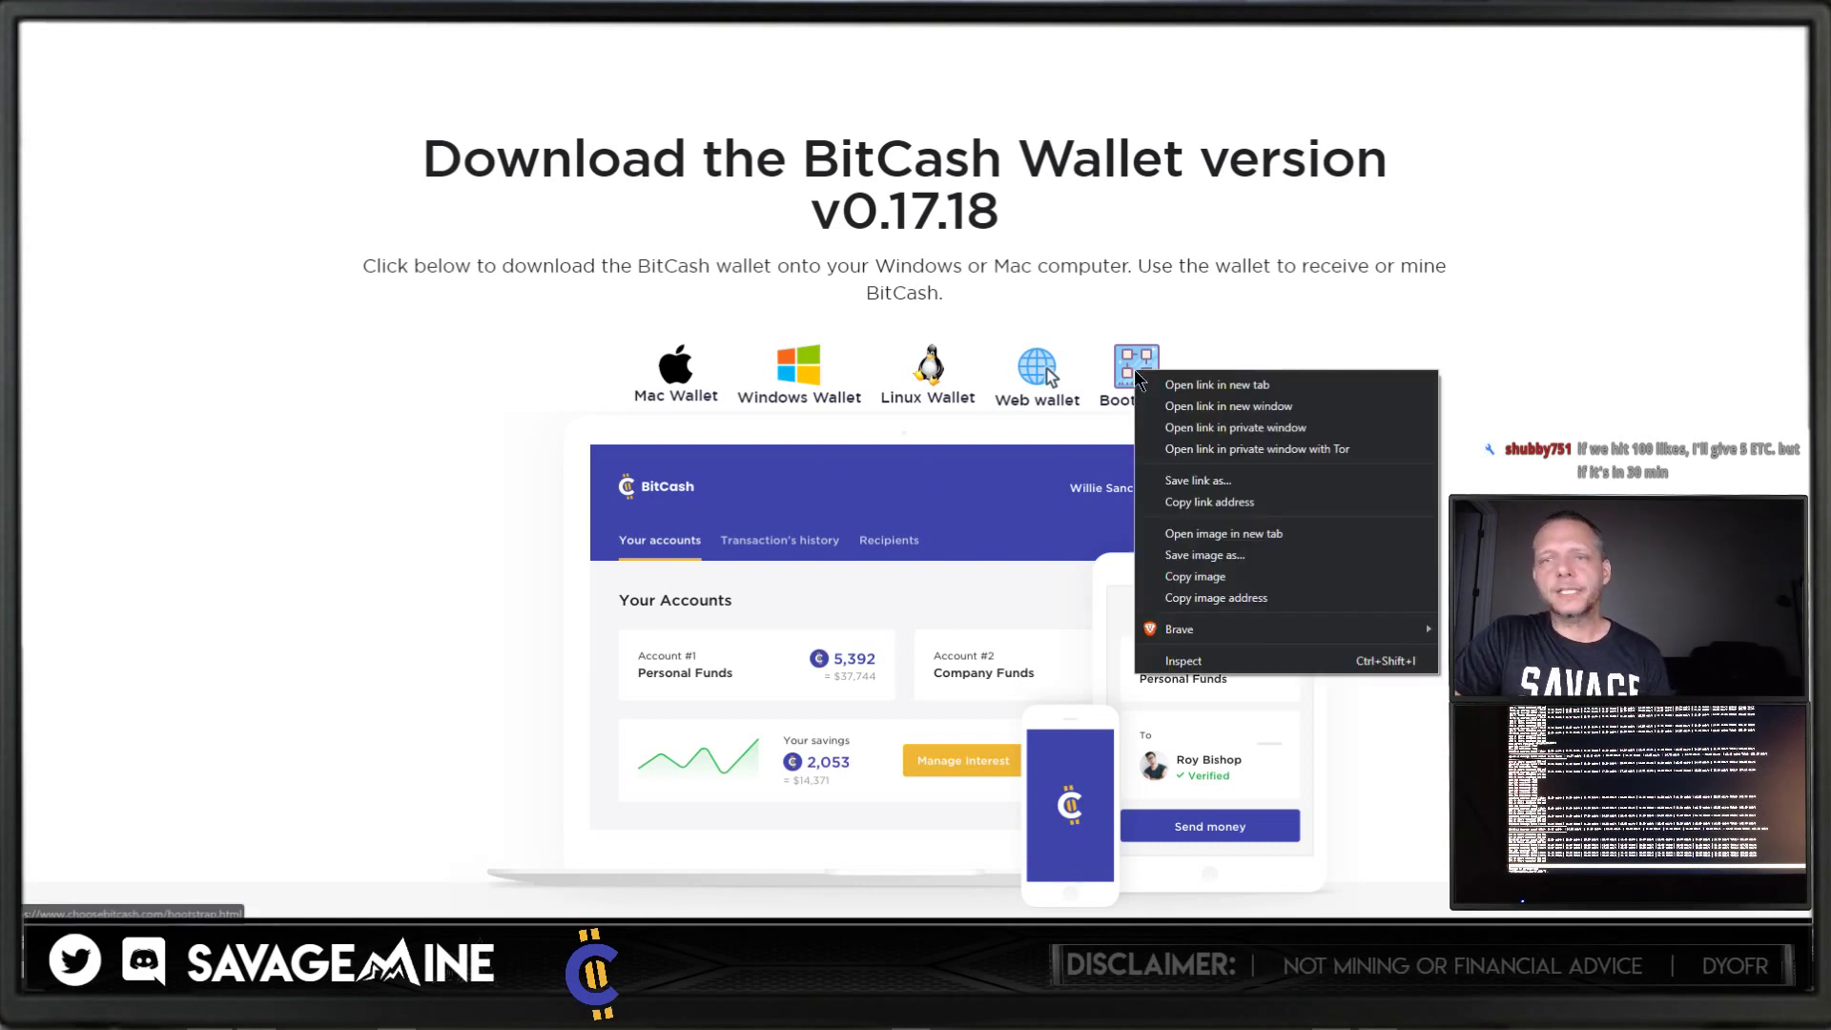
click(1299, 303)
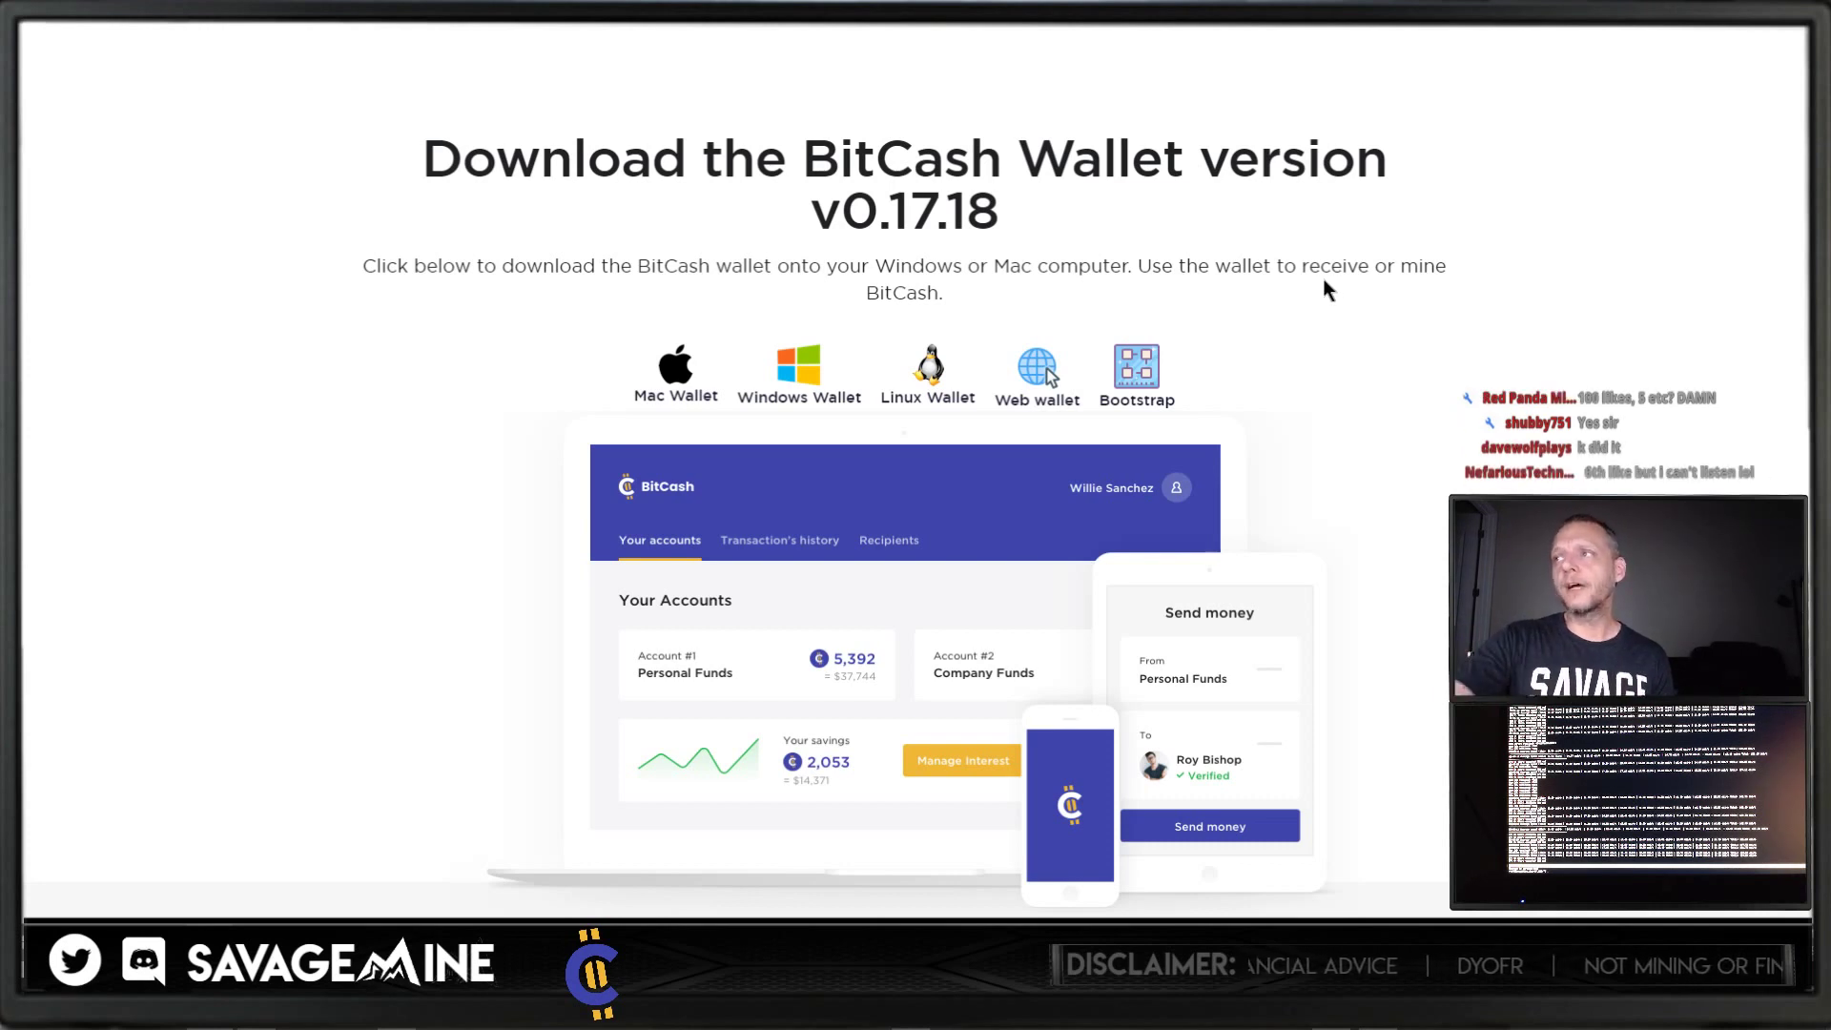
click(1135, 378)
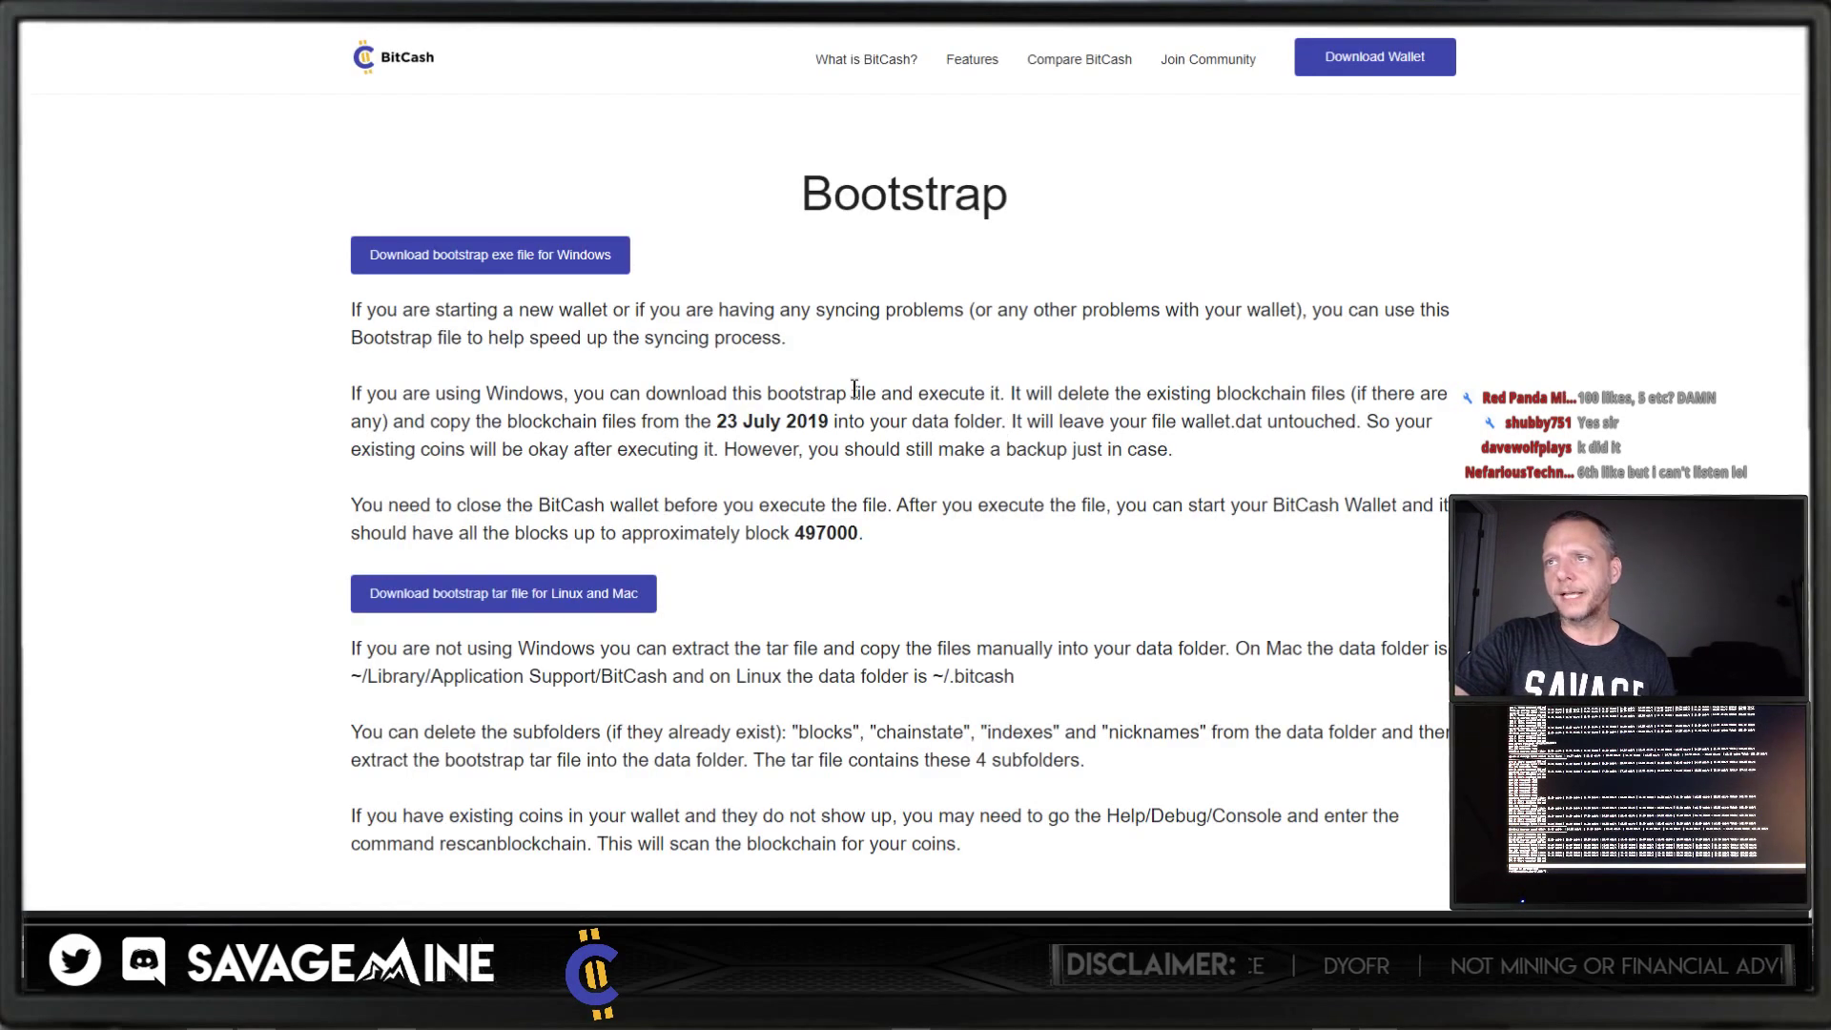
Step: Download the Windows bootstrap file as bootstrapbitcash.exe into the Downloads folder
click(482, 264)
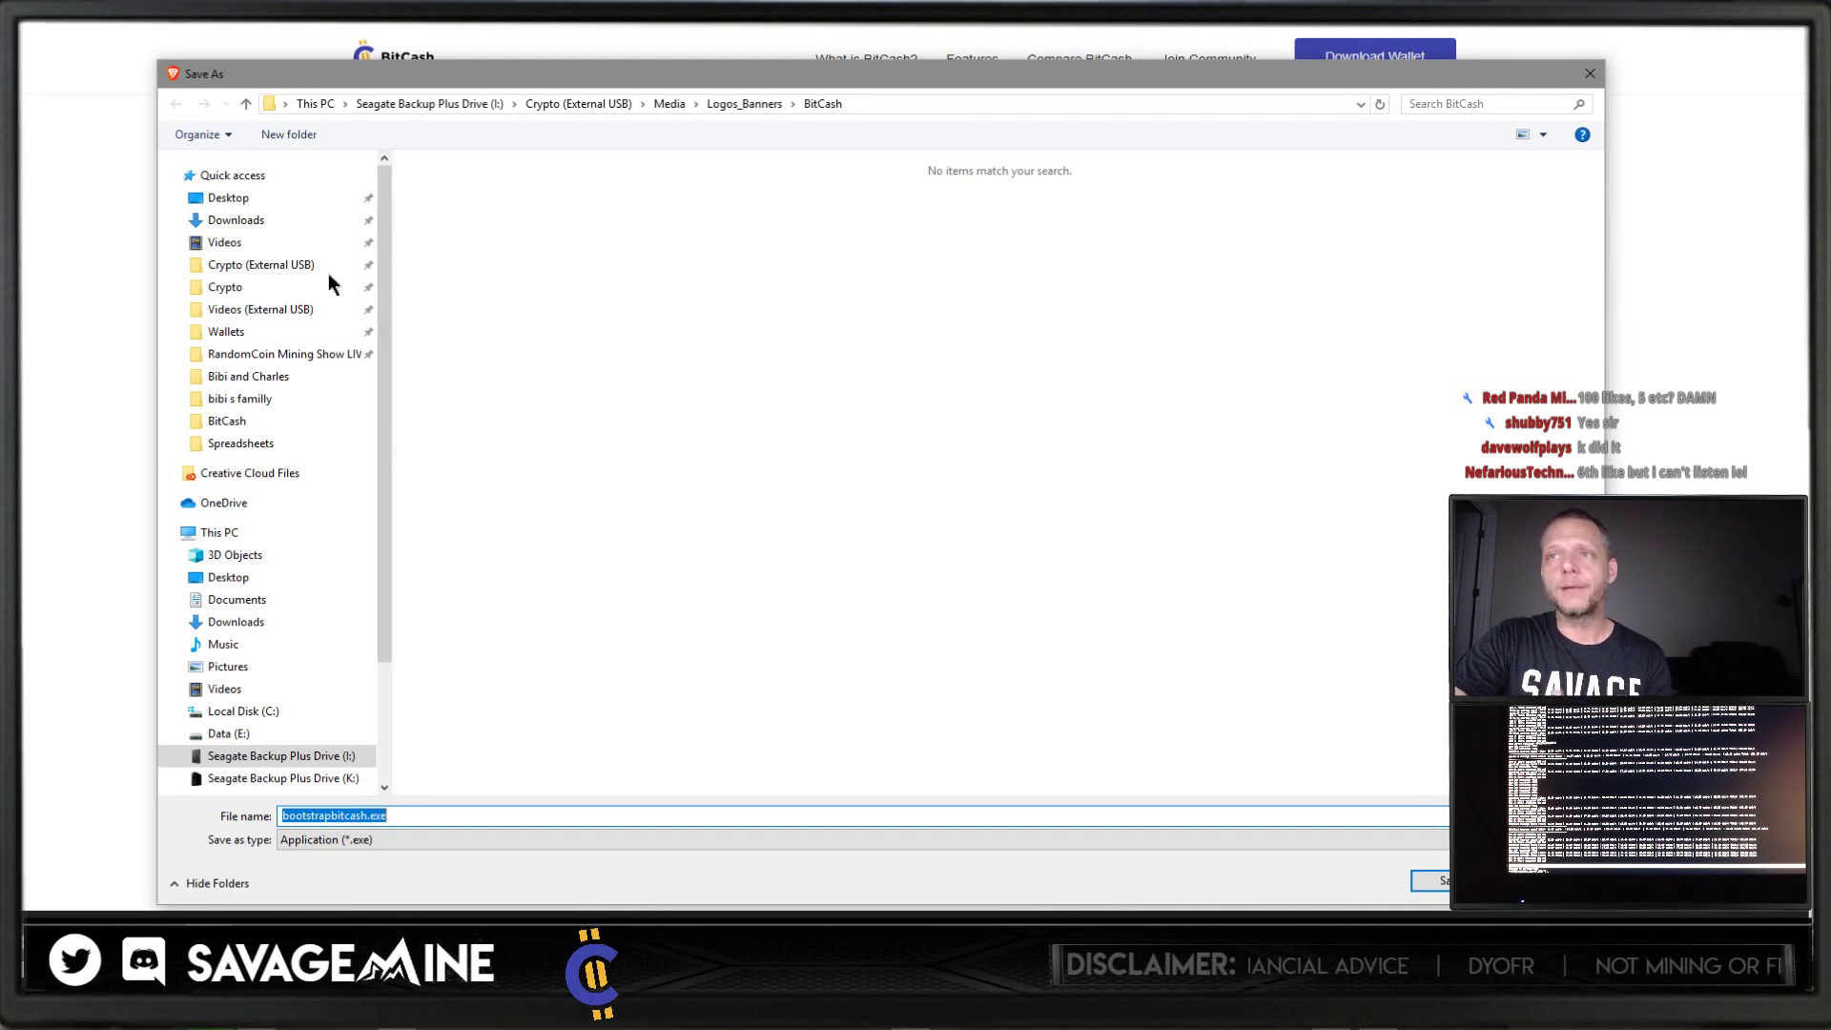
click(168, 178)
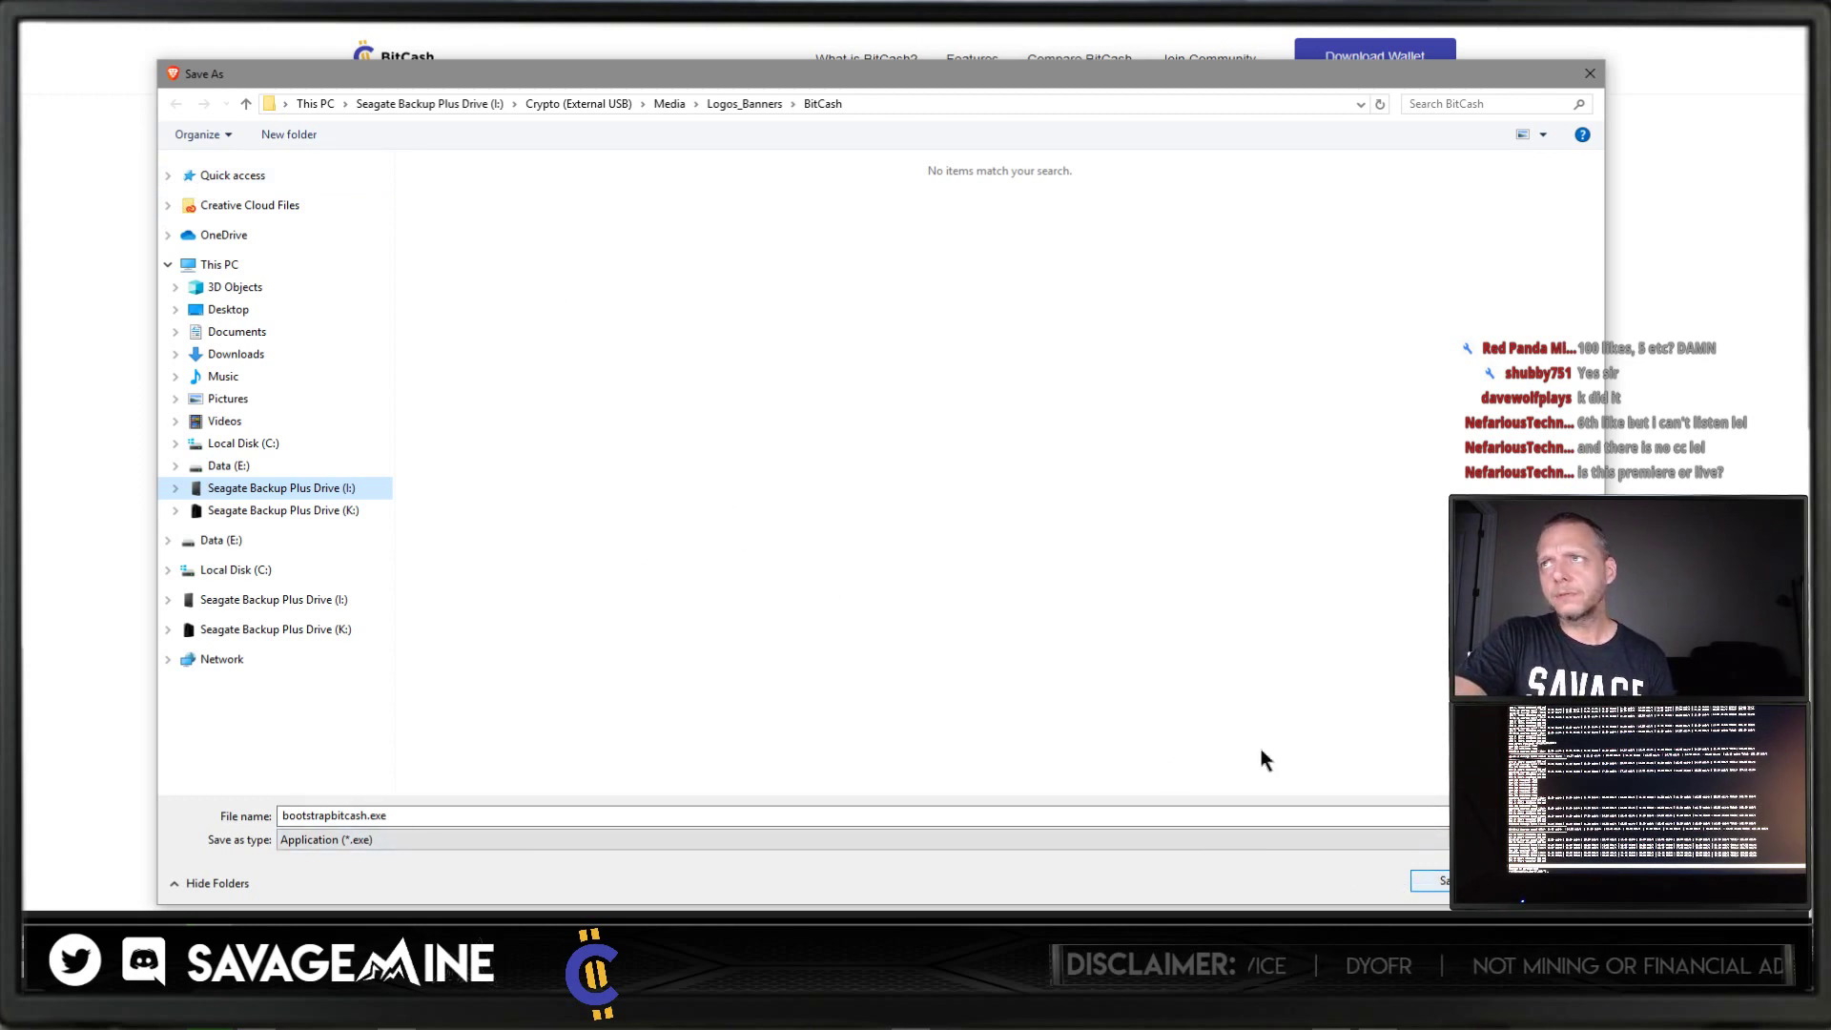
click(235, 354)
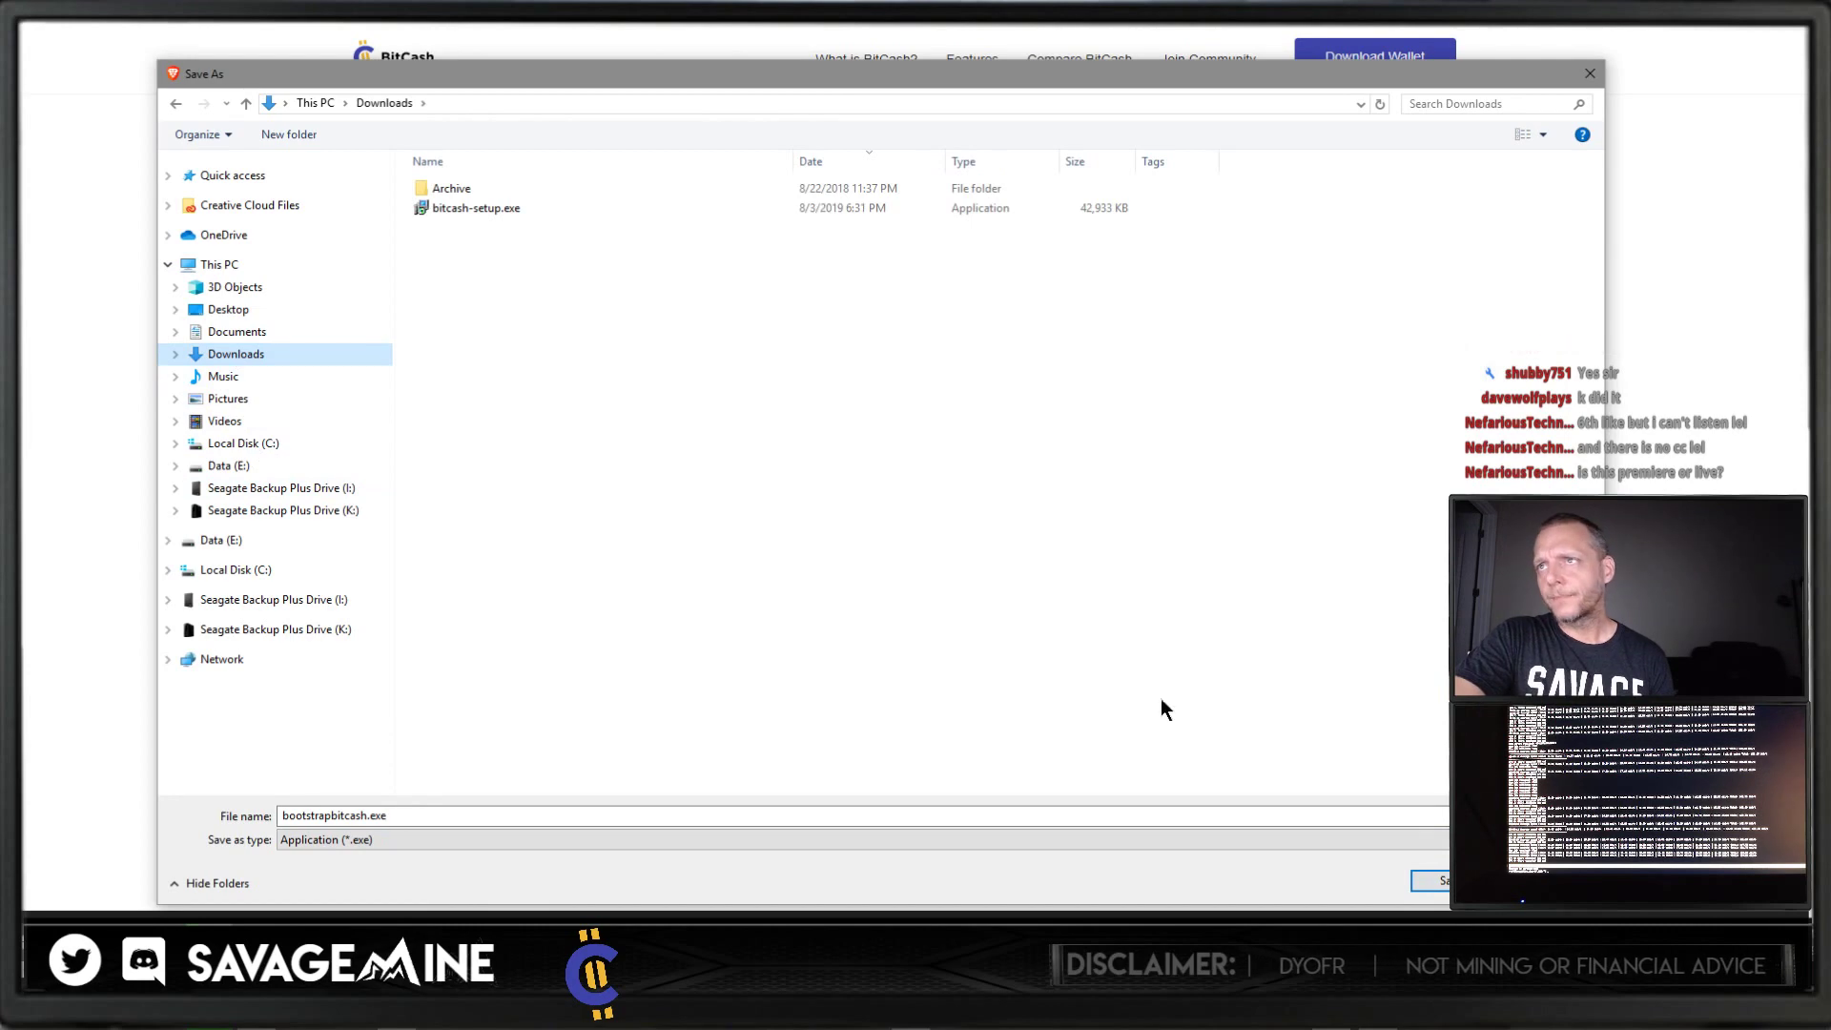
click(1429, 880)
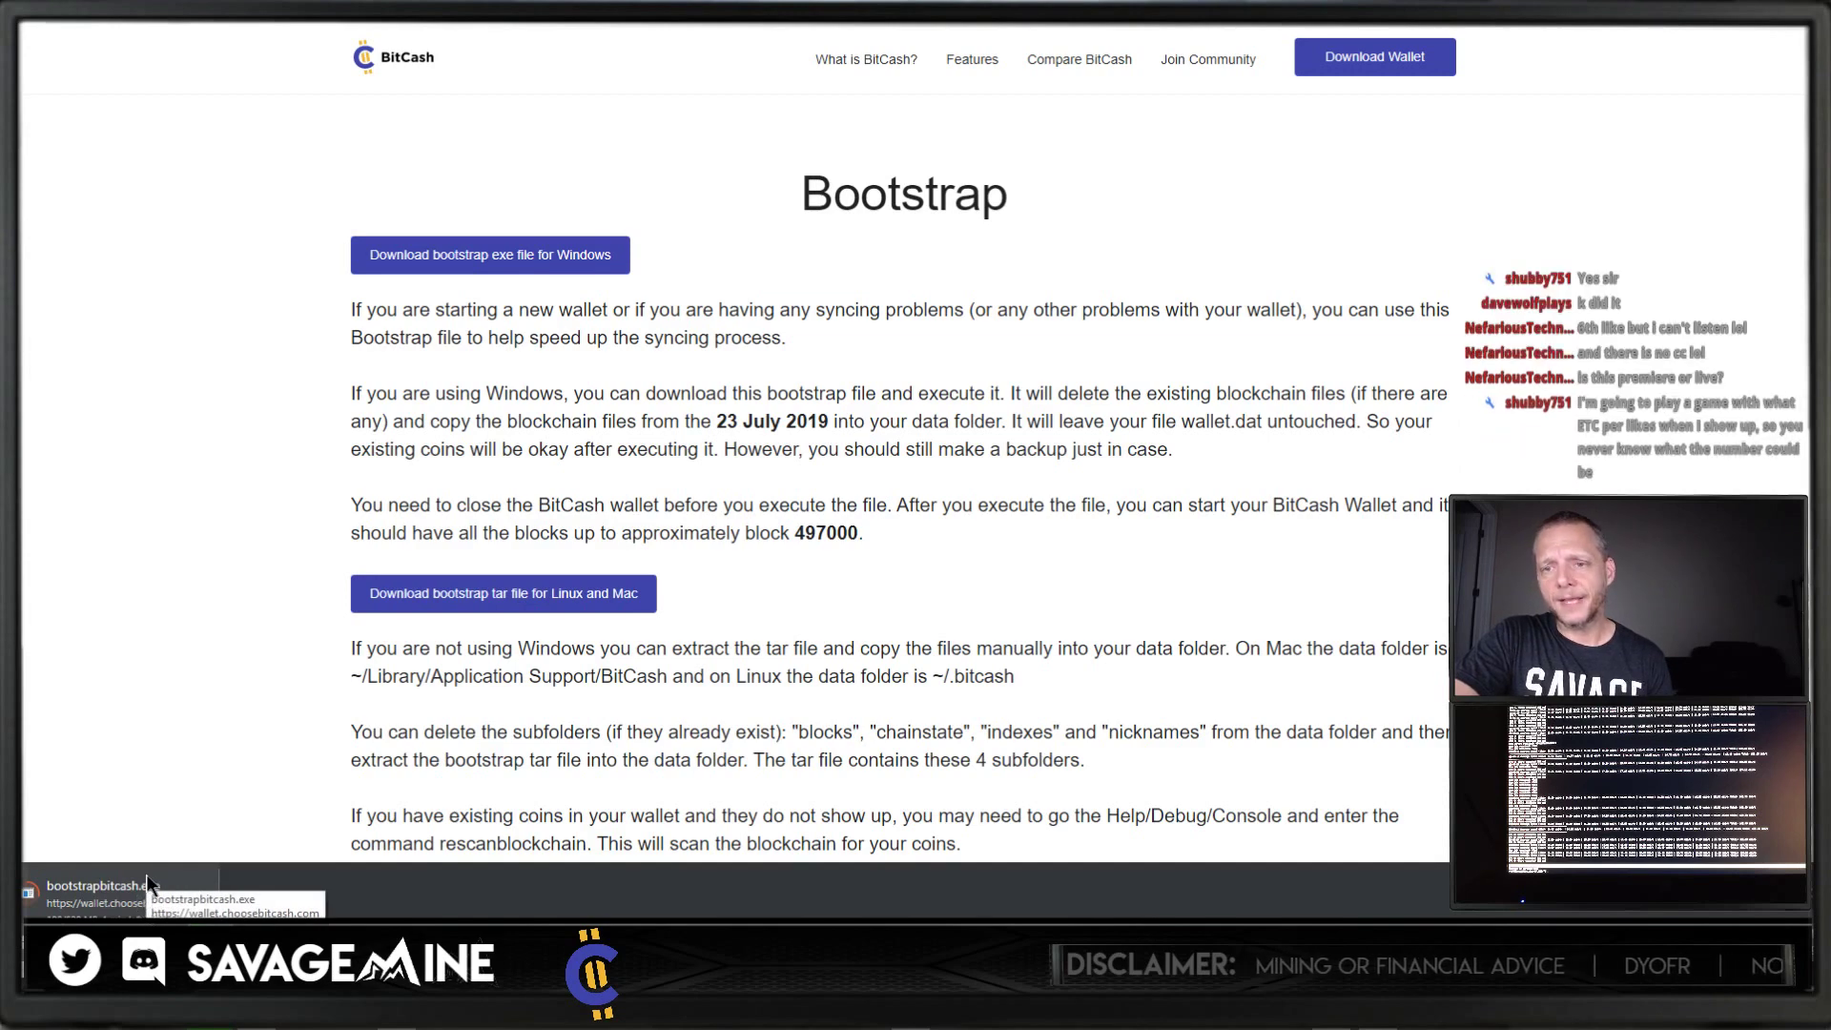
Step: Switch to File Explorer with the E:\Crypto\Wallets\BitCash folder and collapse its Quick access list
click(150, 899)
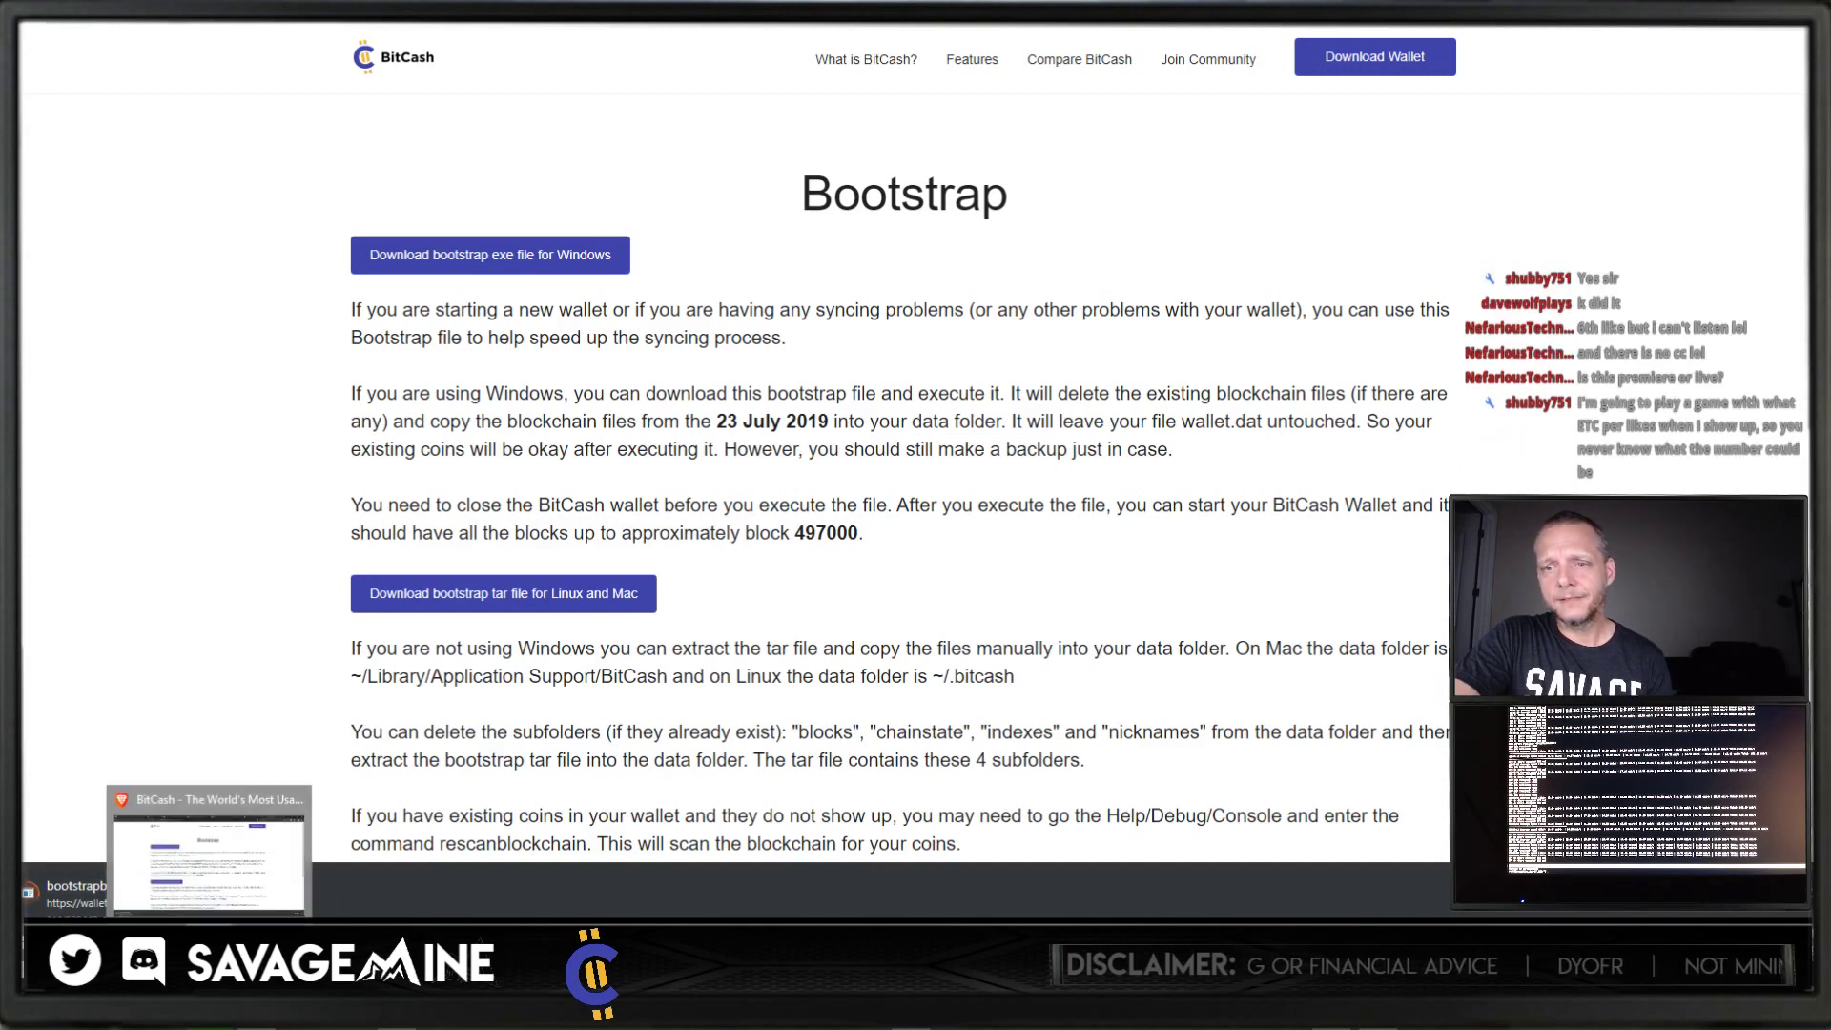
key(alt+Tab)
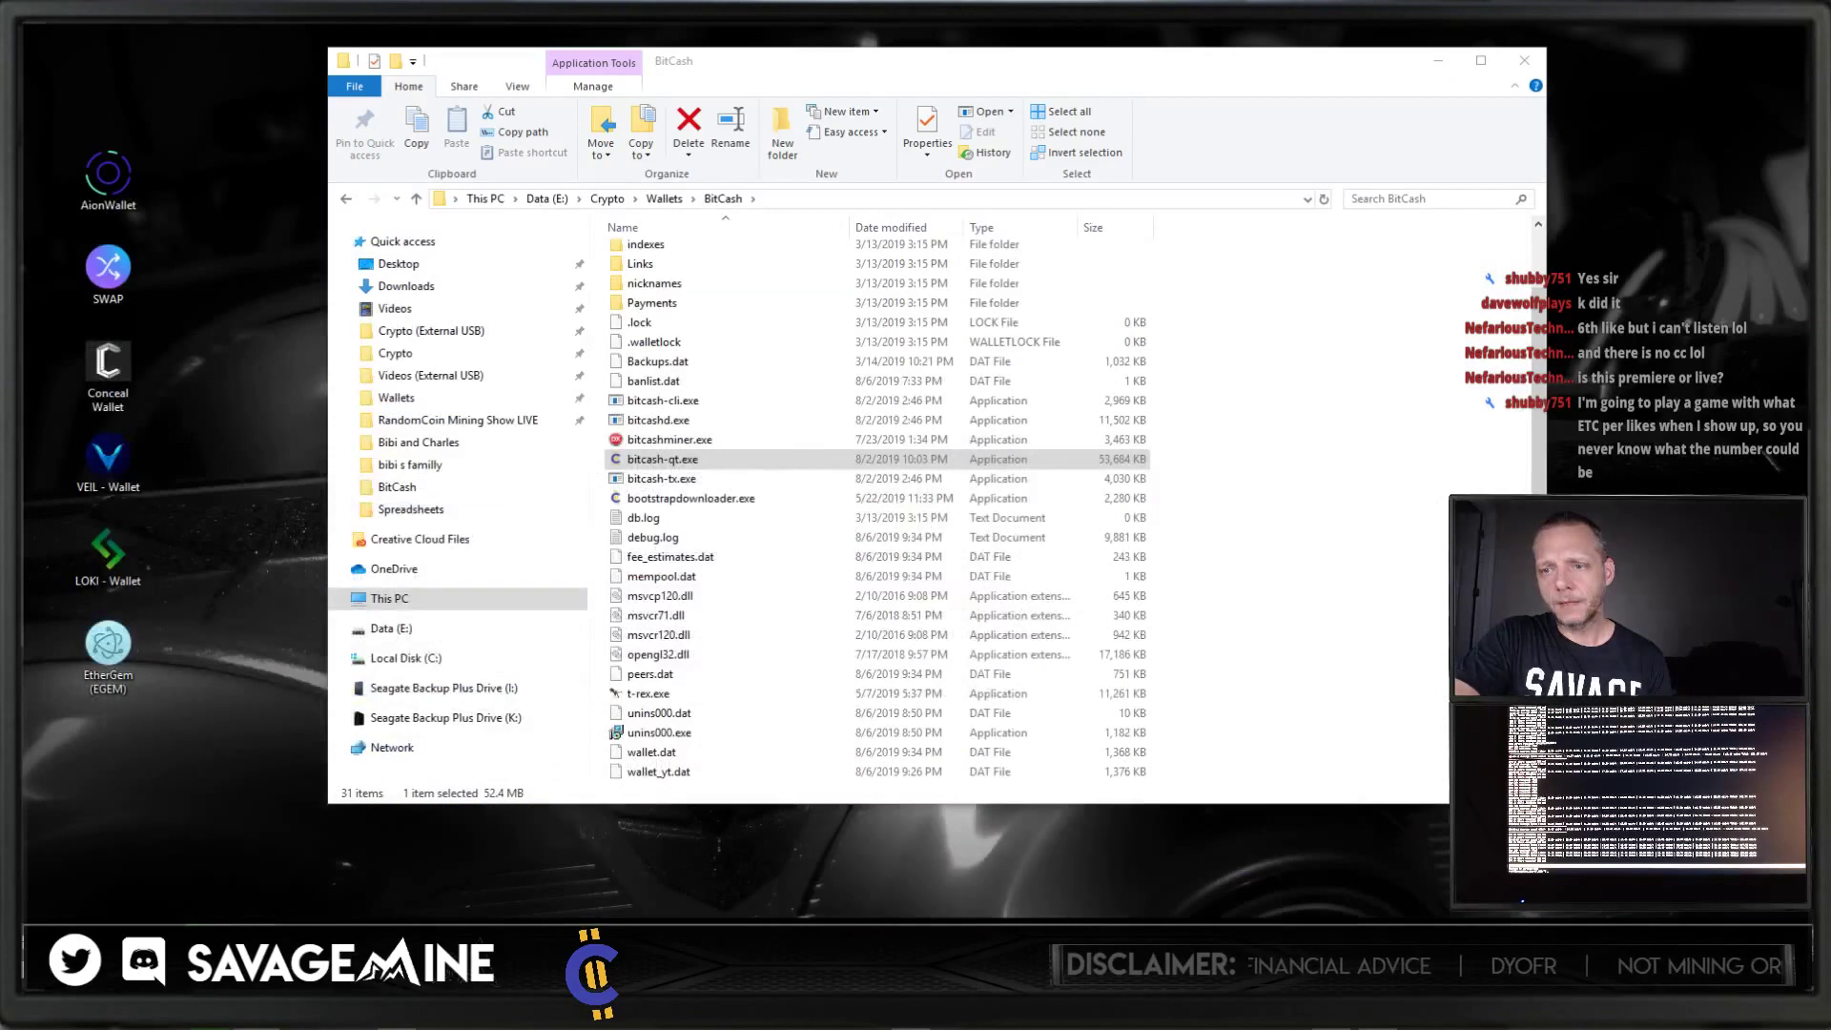
key(alt+Tab)
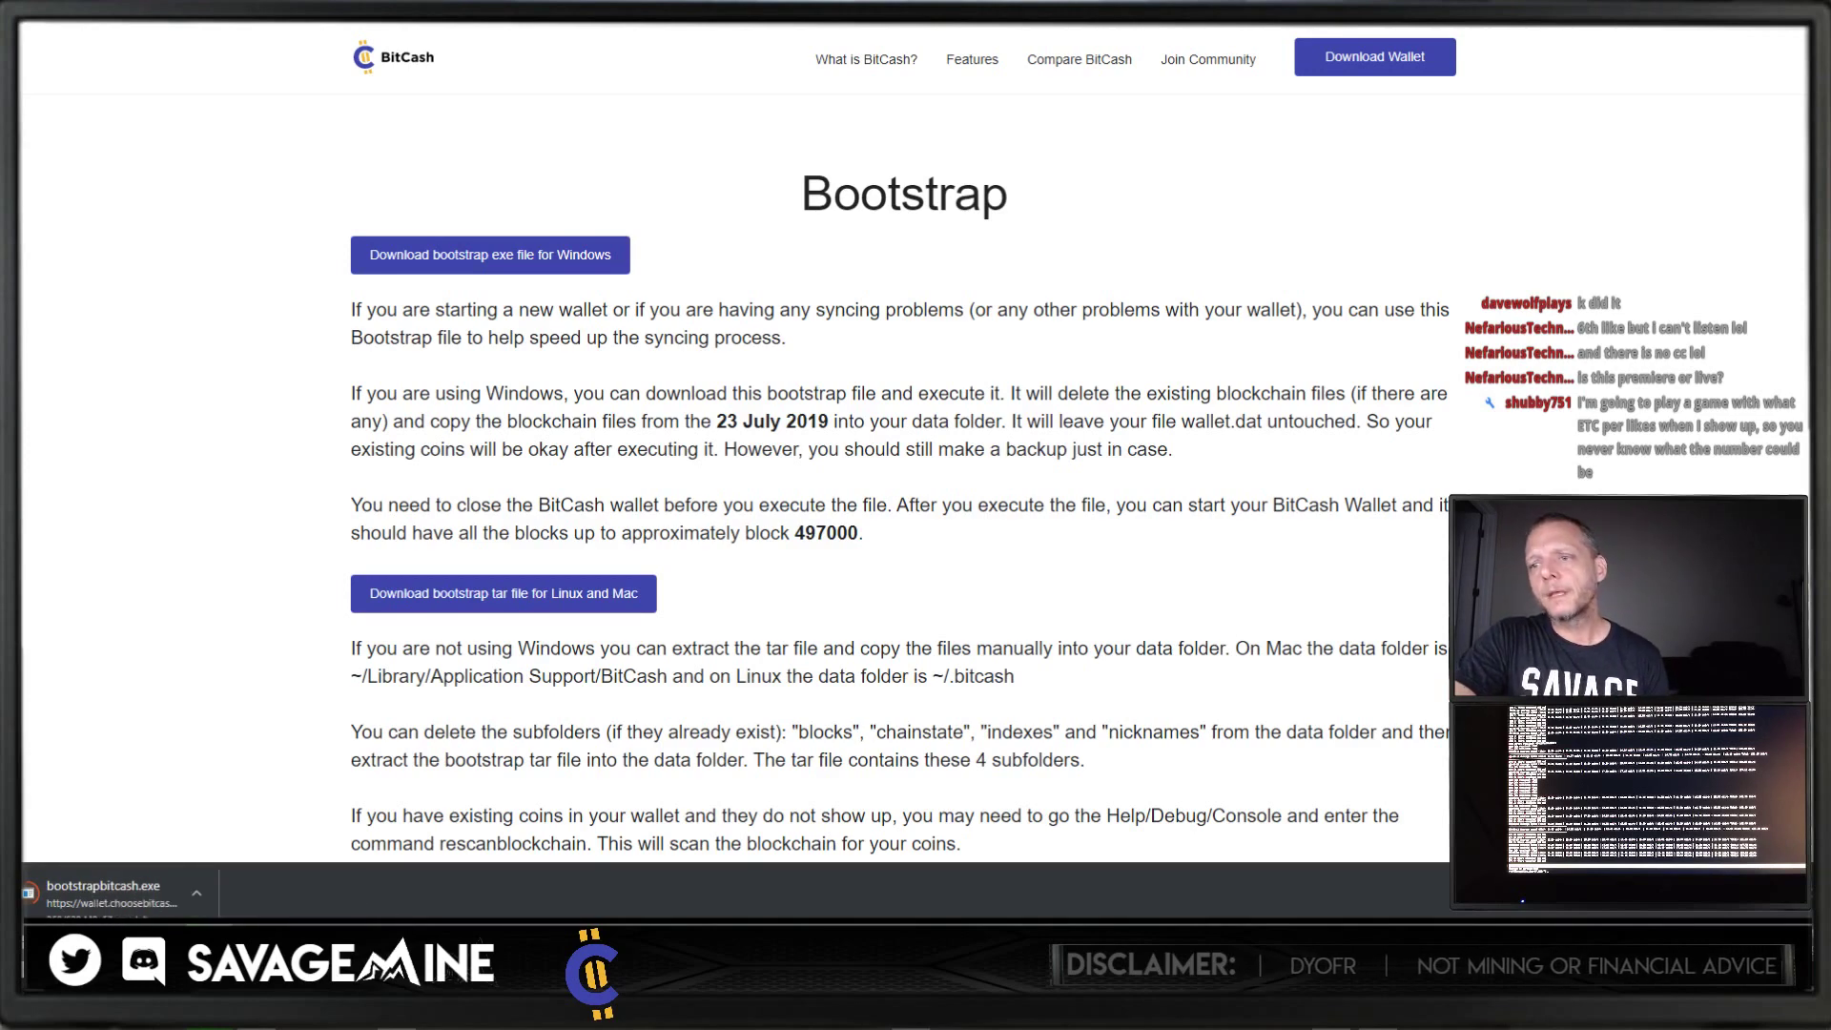
key(alt+Tab)
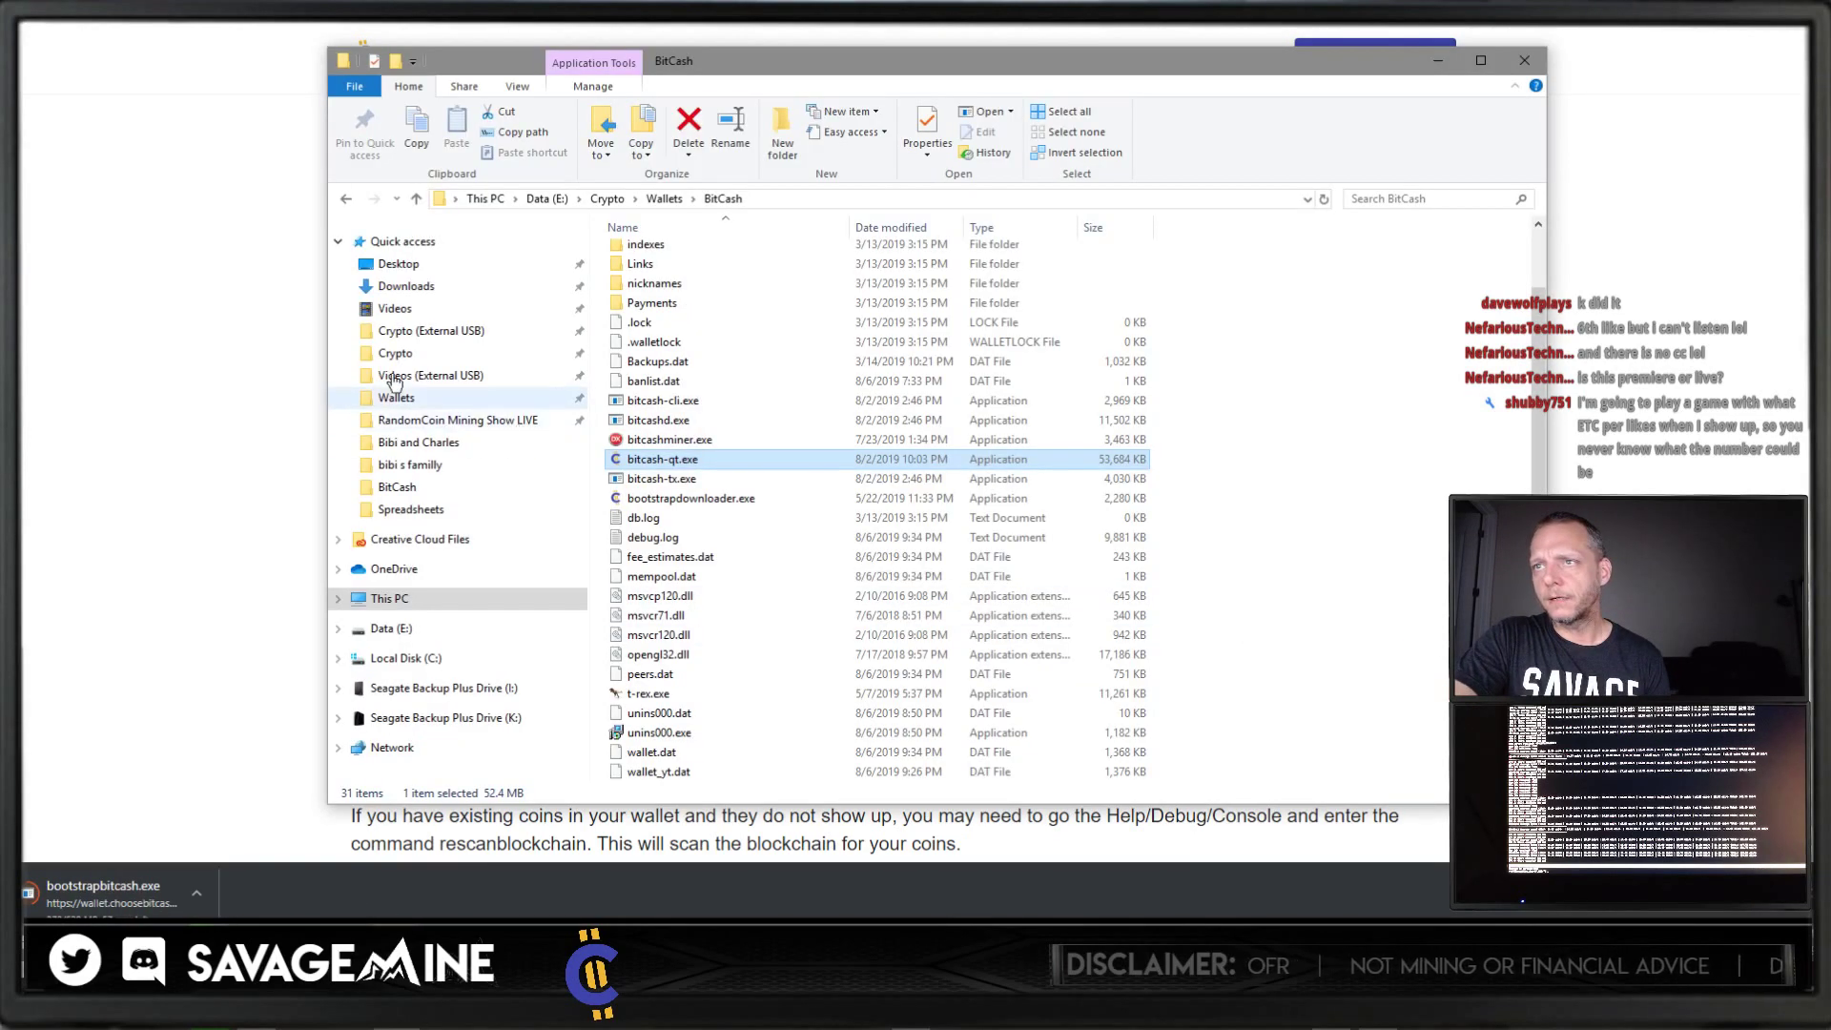
click(338, 241)
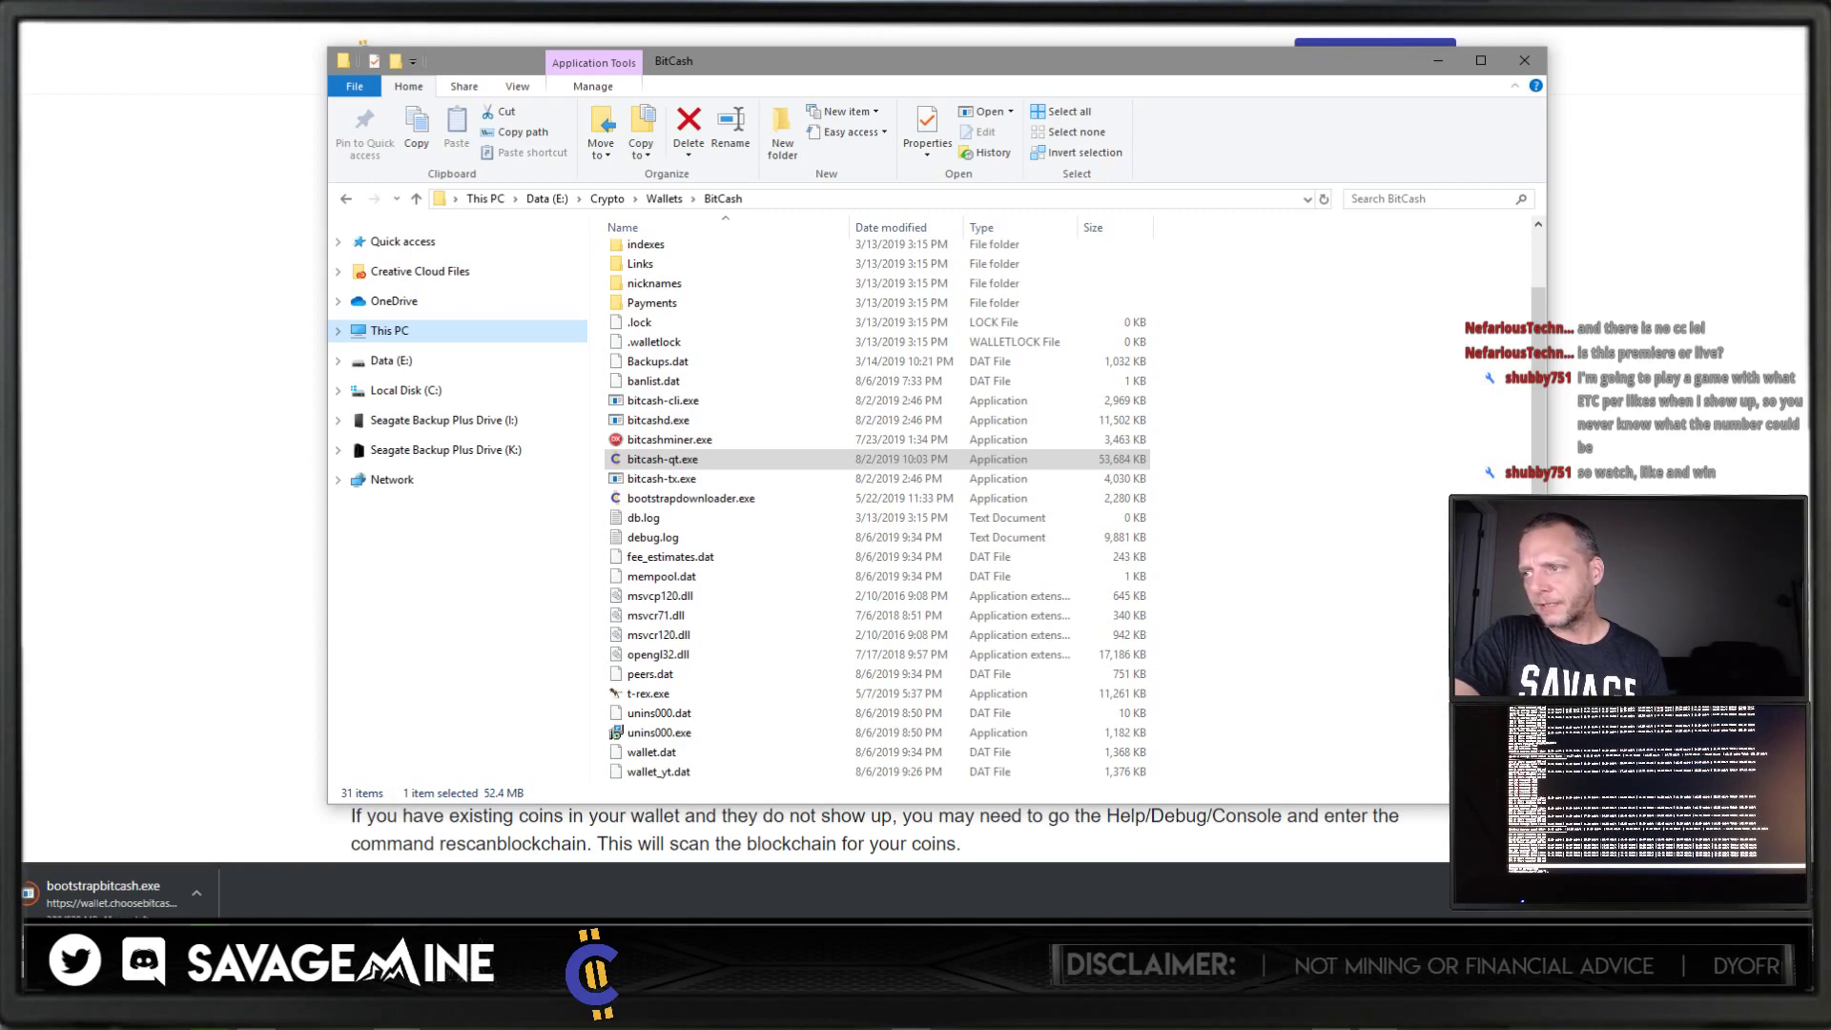
Step: Switch to the Registry Editor, restore it from full screen, and move and enlarge its window
key(alt+Tab)
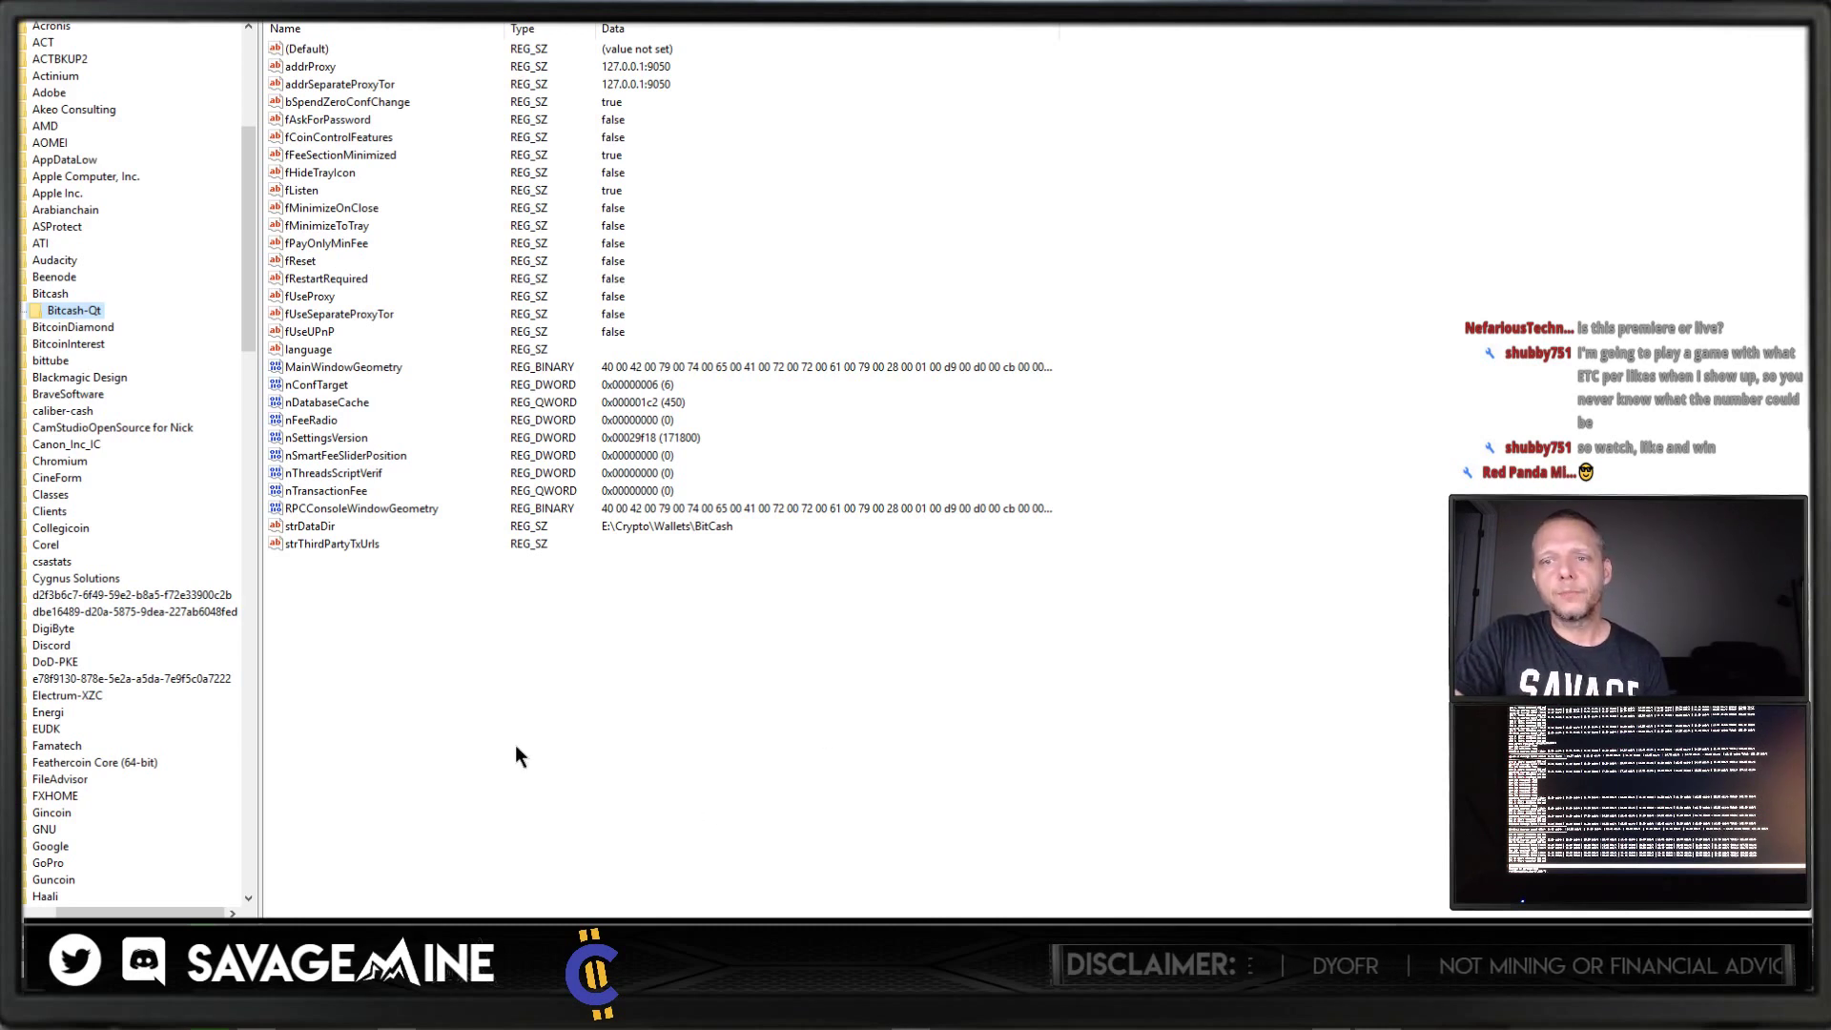
click(26, 940)
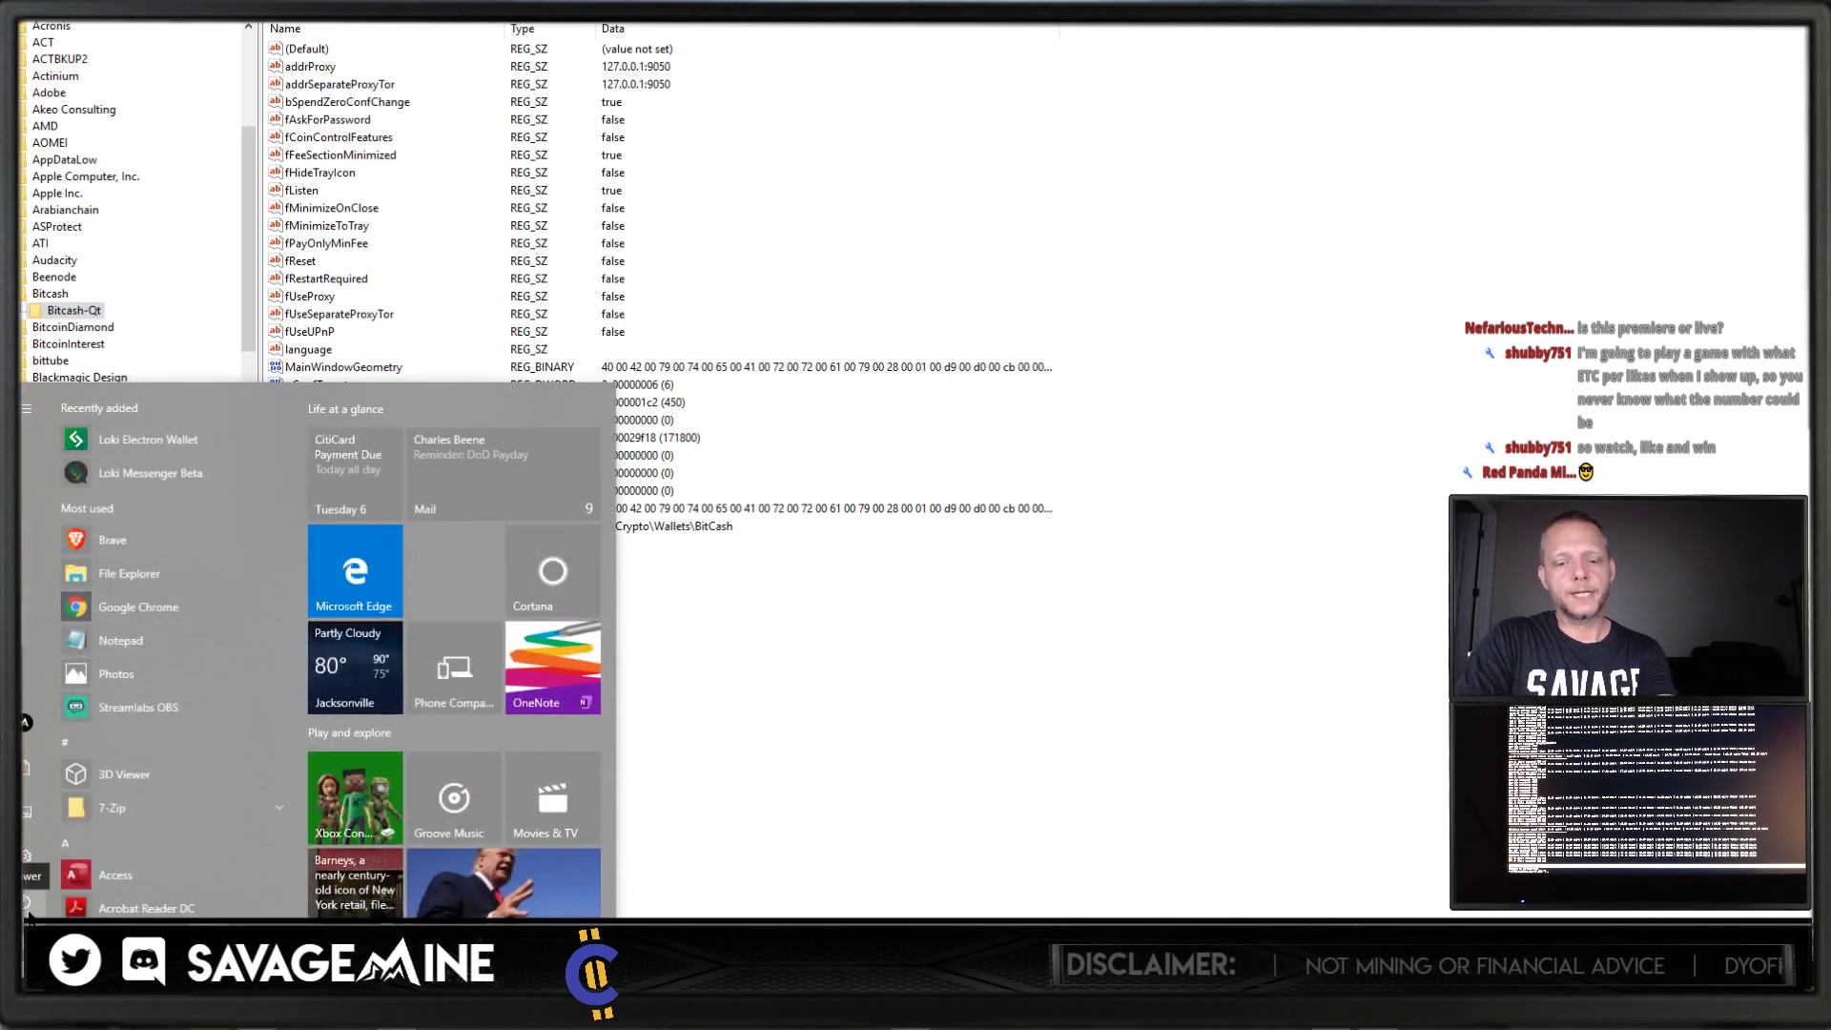
key(Escape)
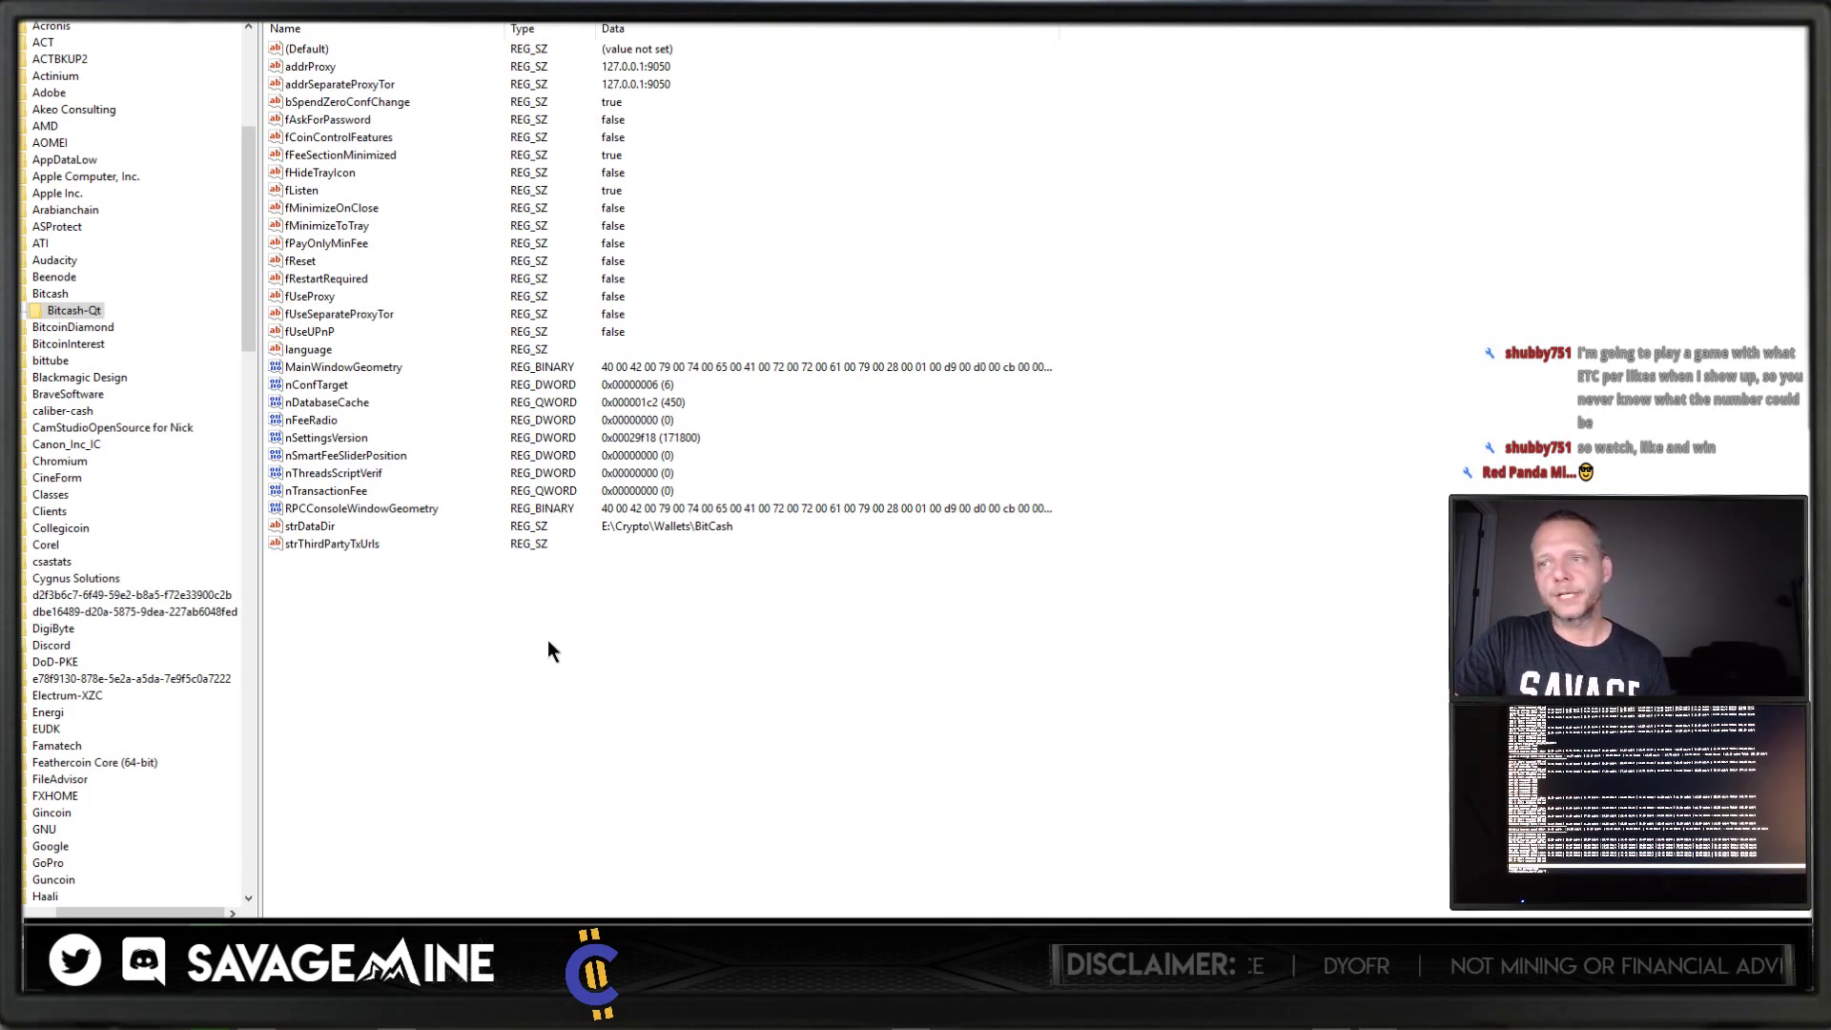
click(517, 683)
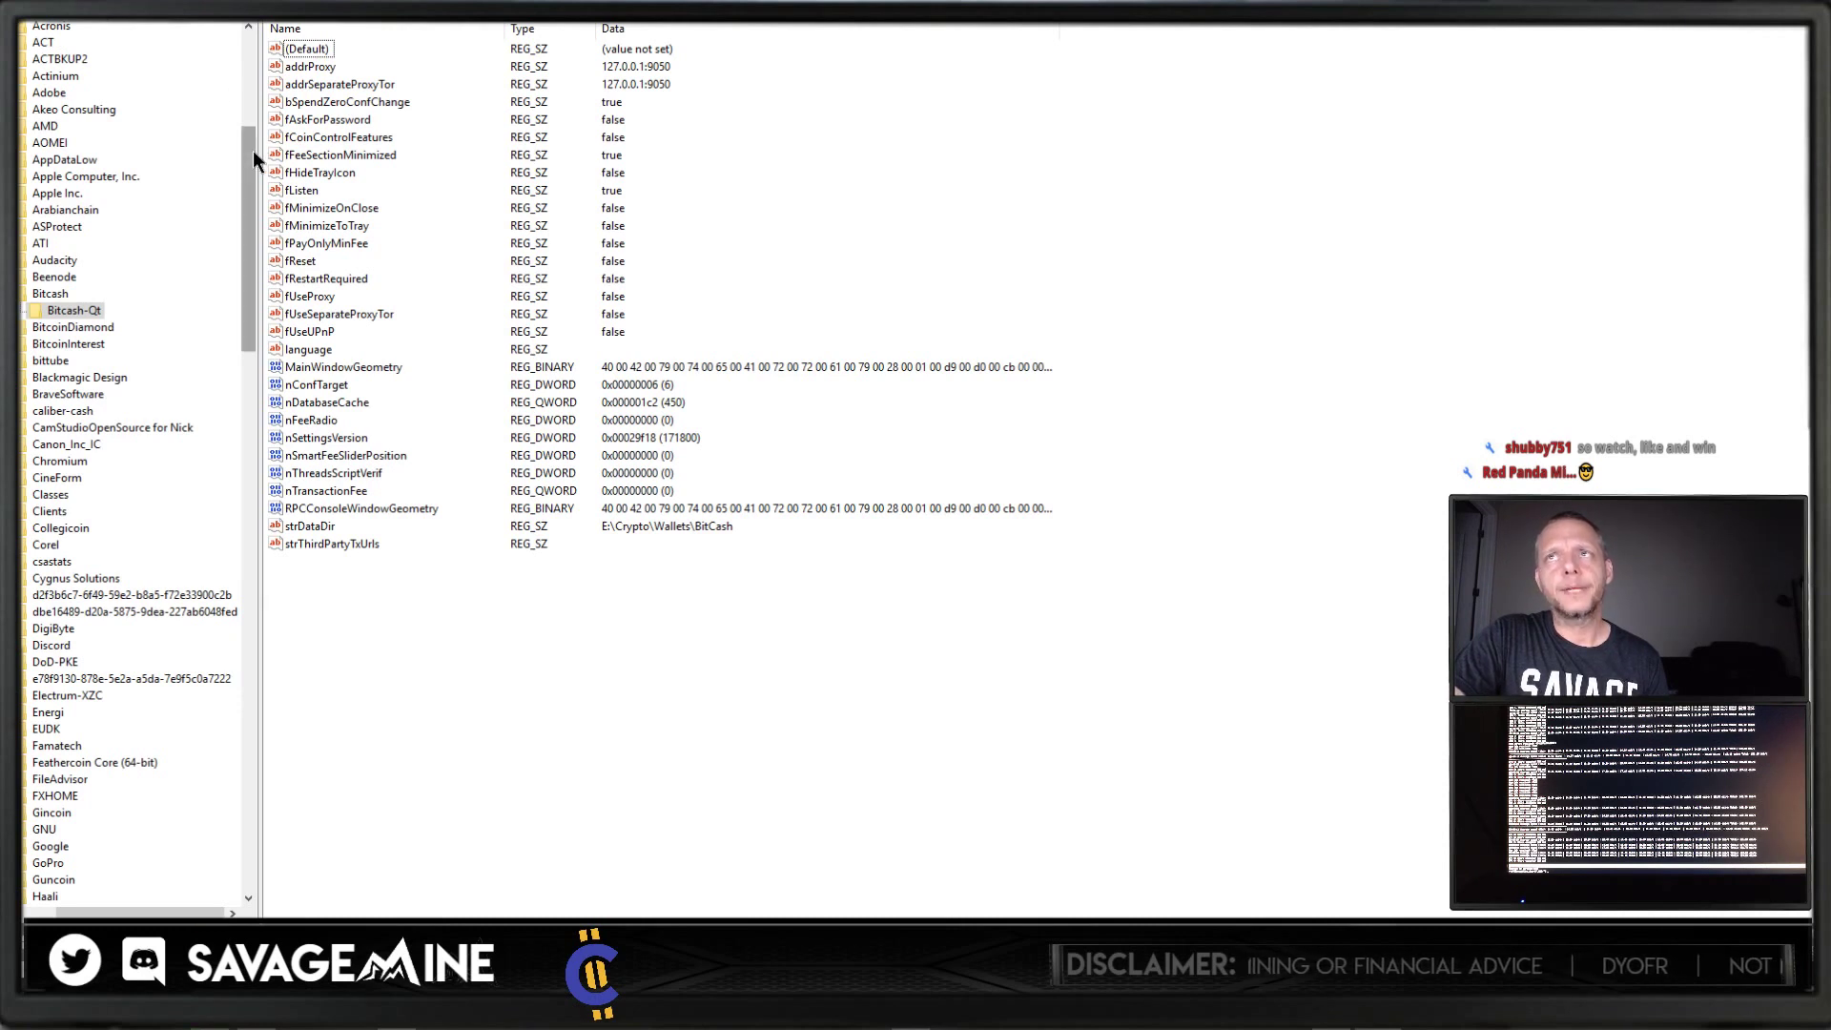
scroll(160, 389, up, 2)
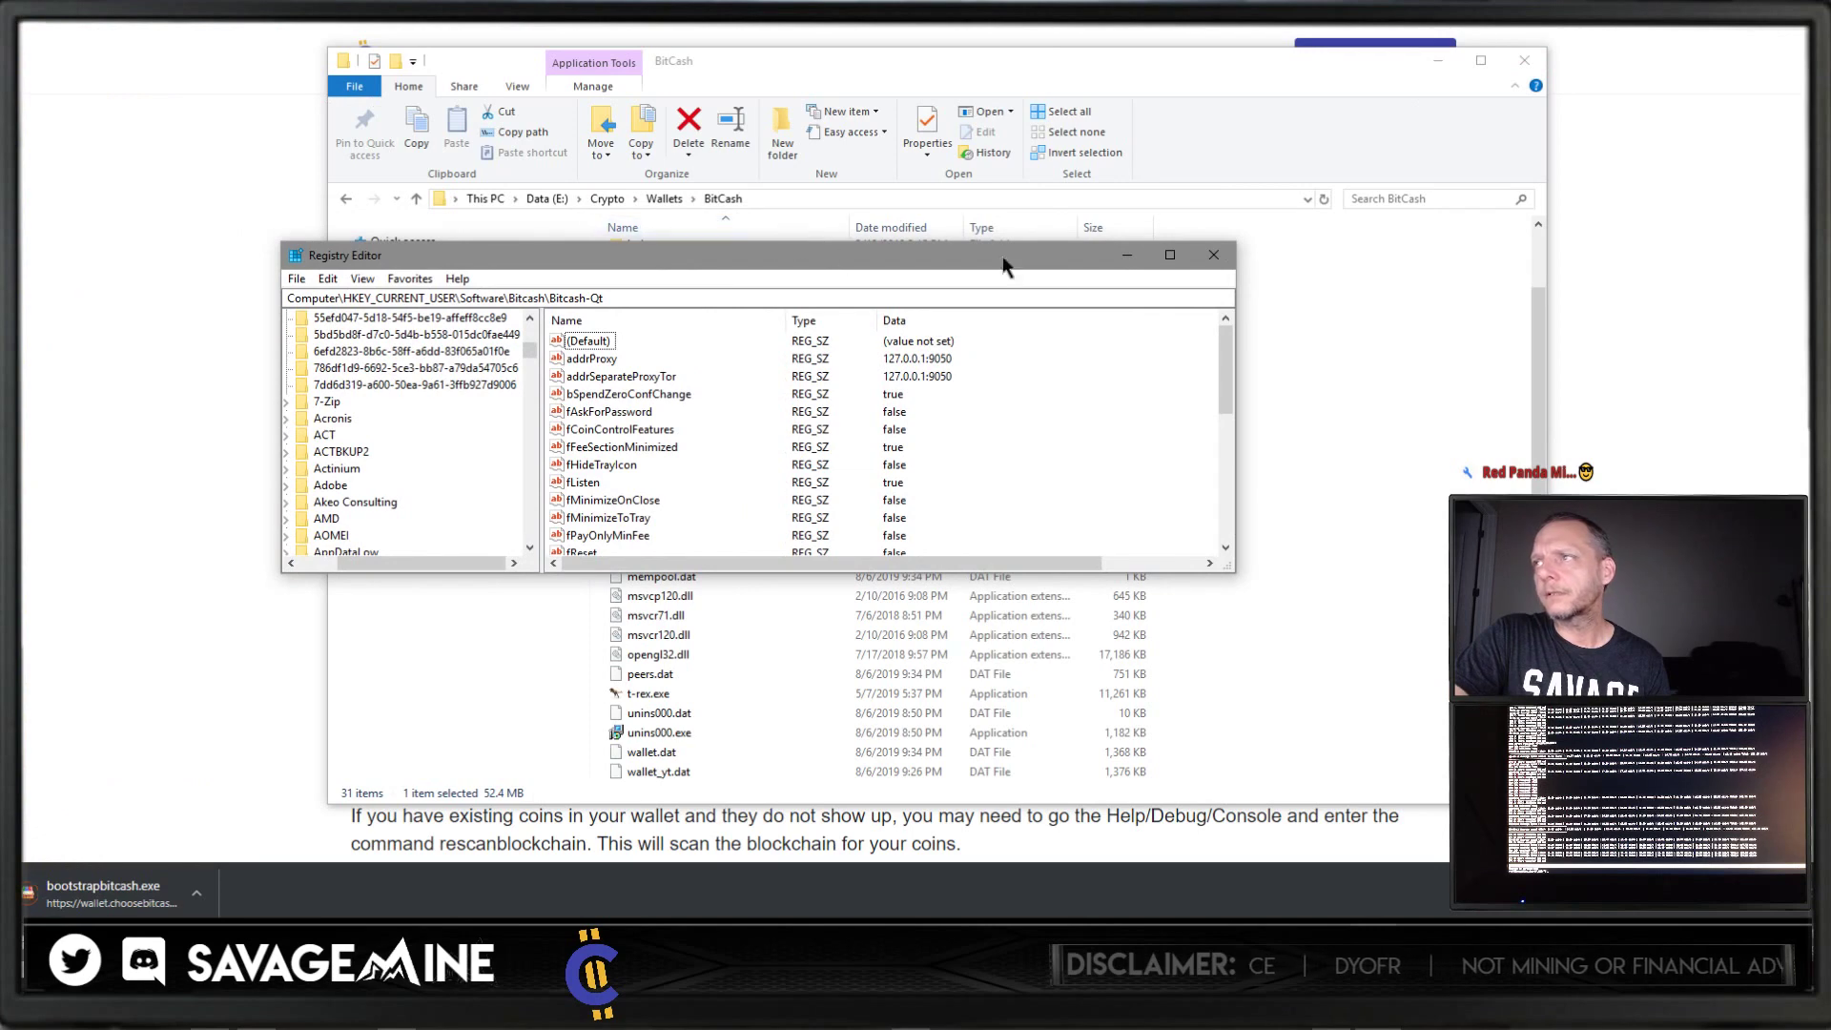
drag(1018, 244, 1020, 31)
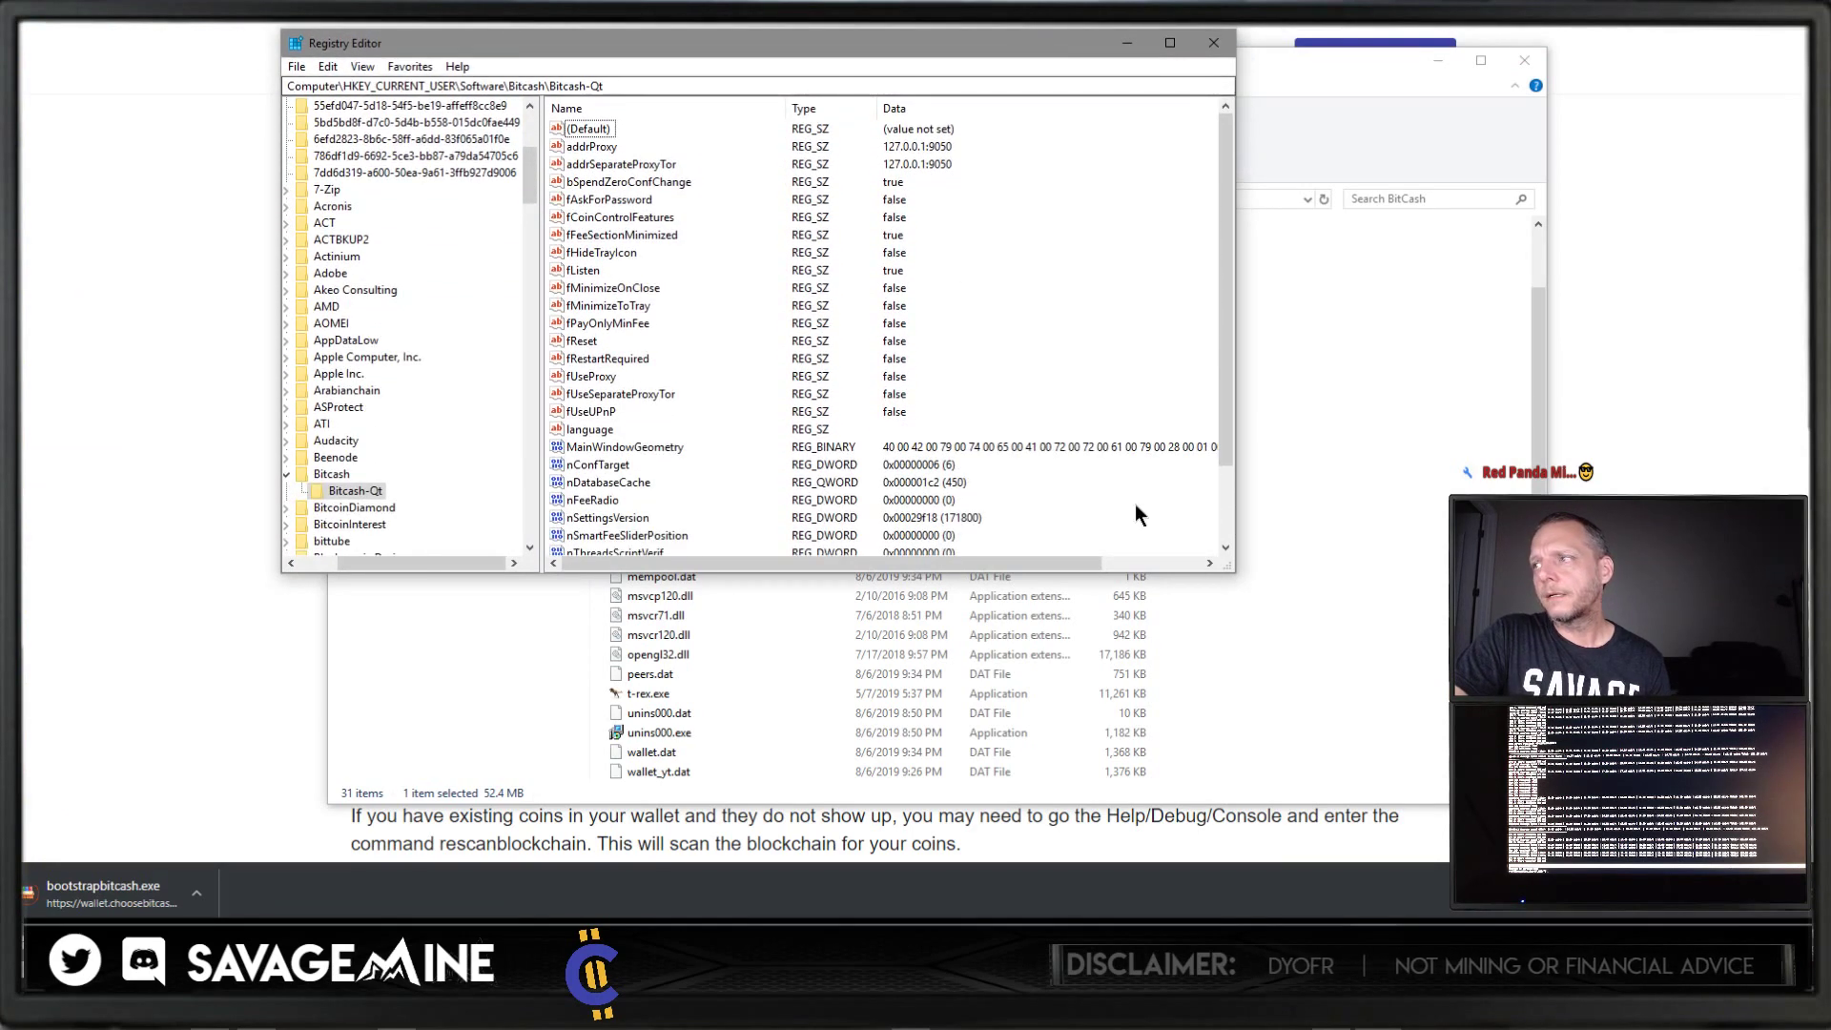
drag(1235, 570, 1713, 893)
Step: Go to HKEY_CURRENT_USER\Software\Bitcash\Bitcash-Qt in the registry and inspect the strDataDir value without changing it
click(607, 87)
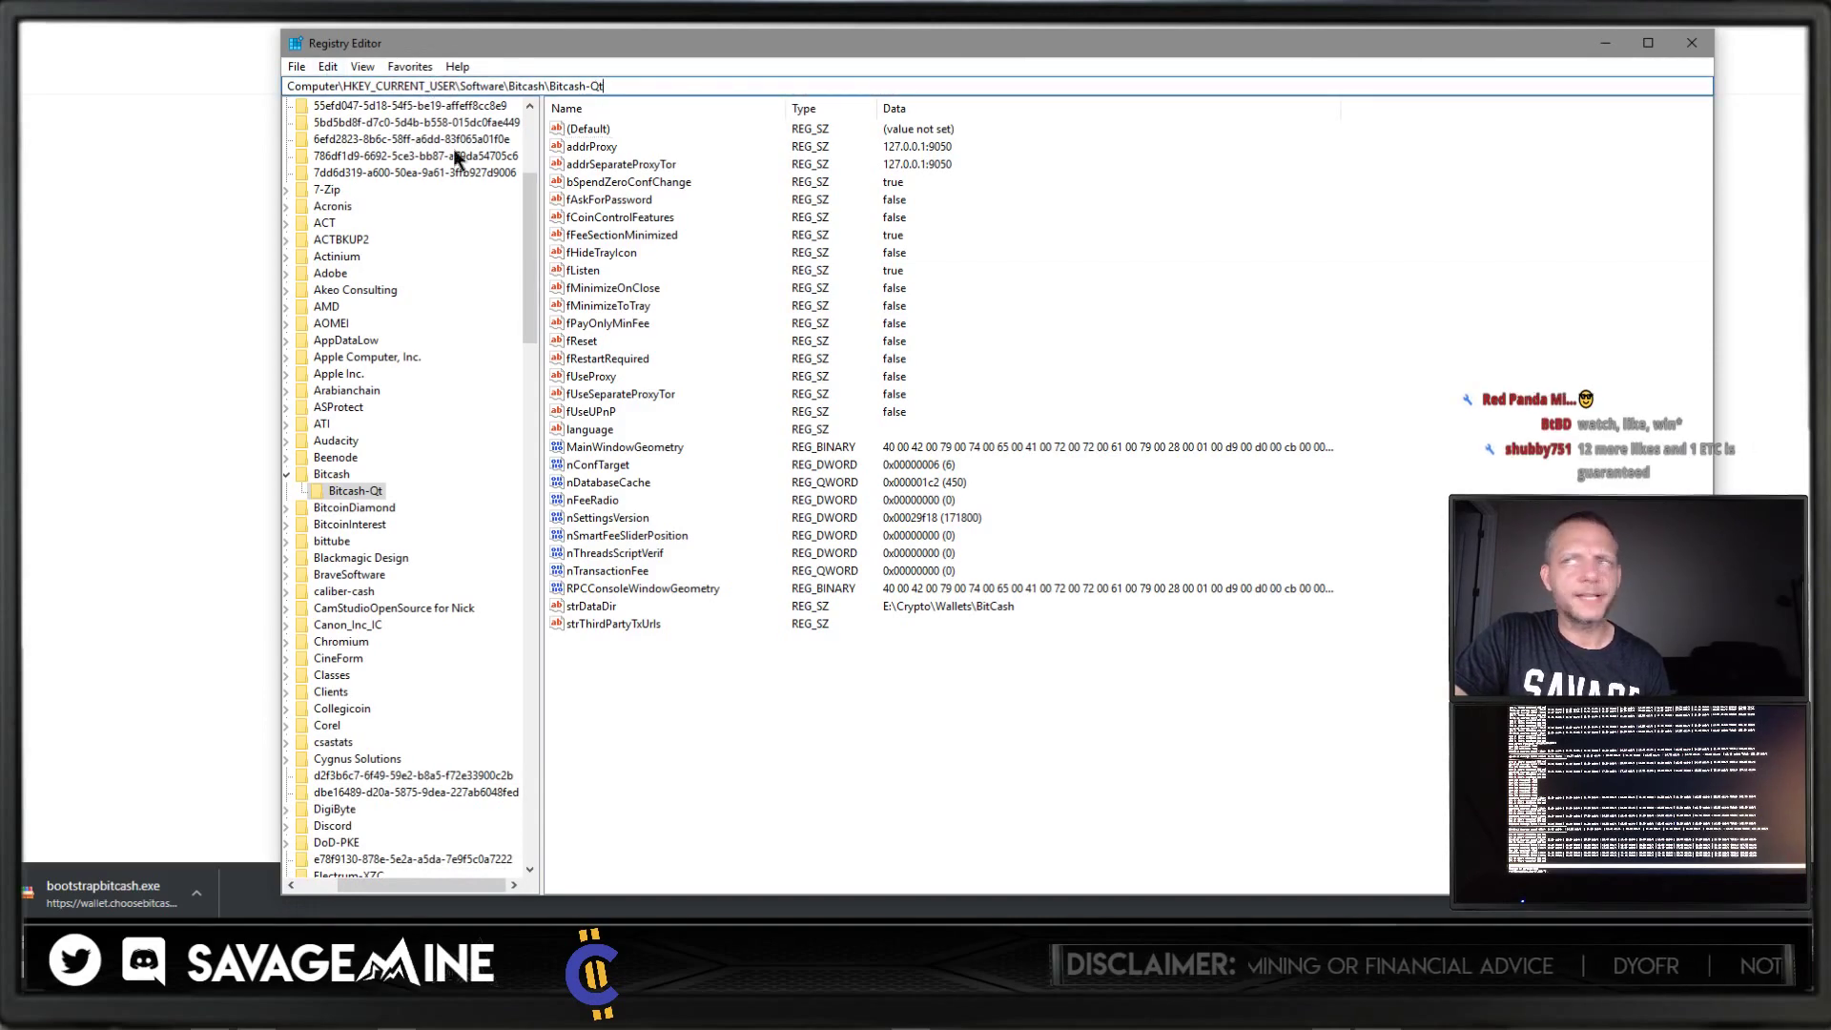
drag(531, 223, 531, 151)
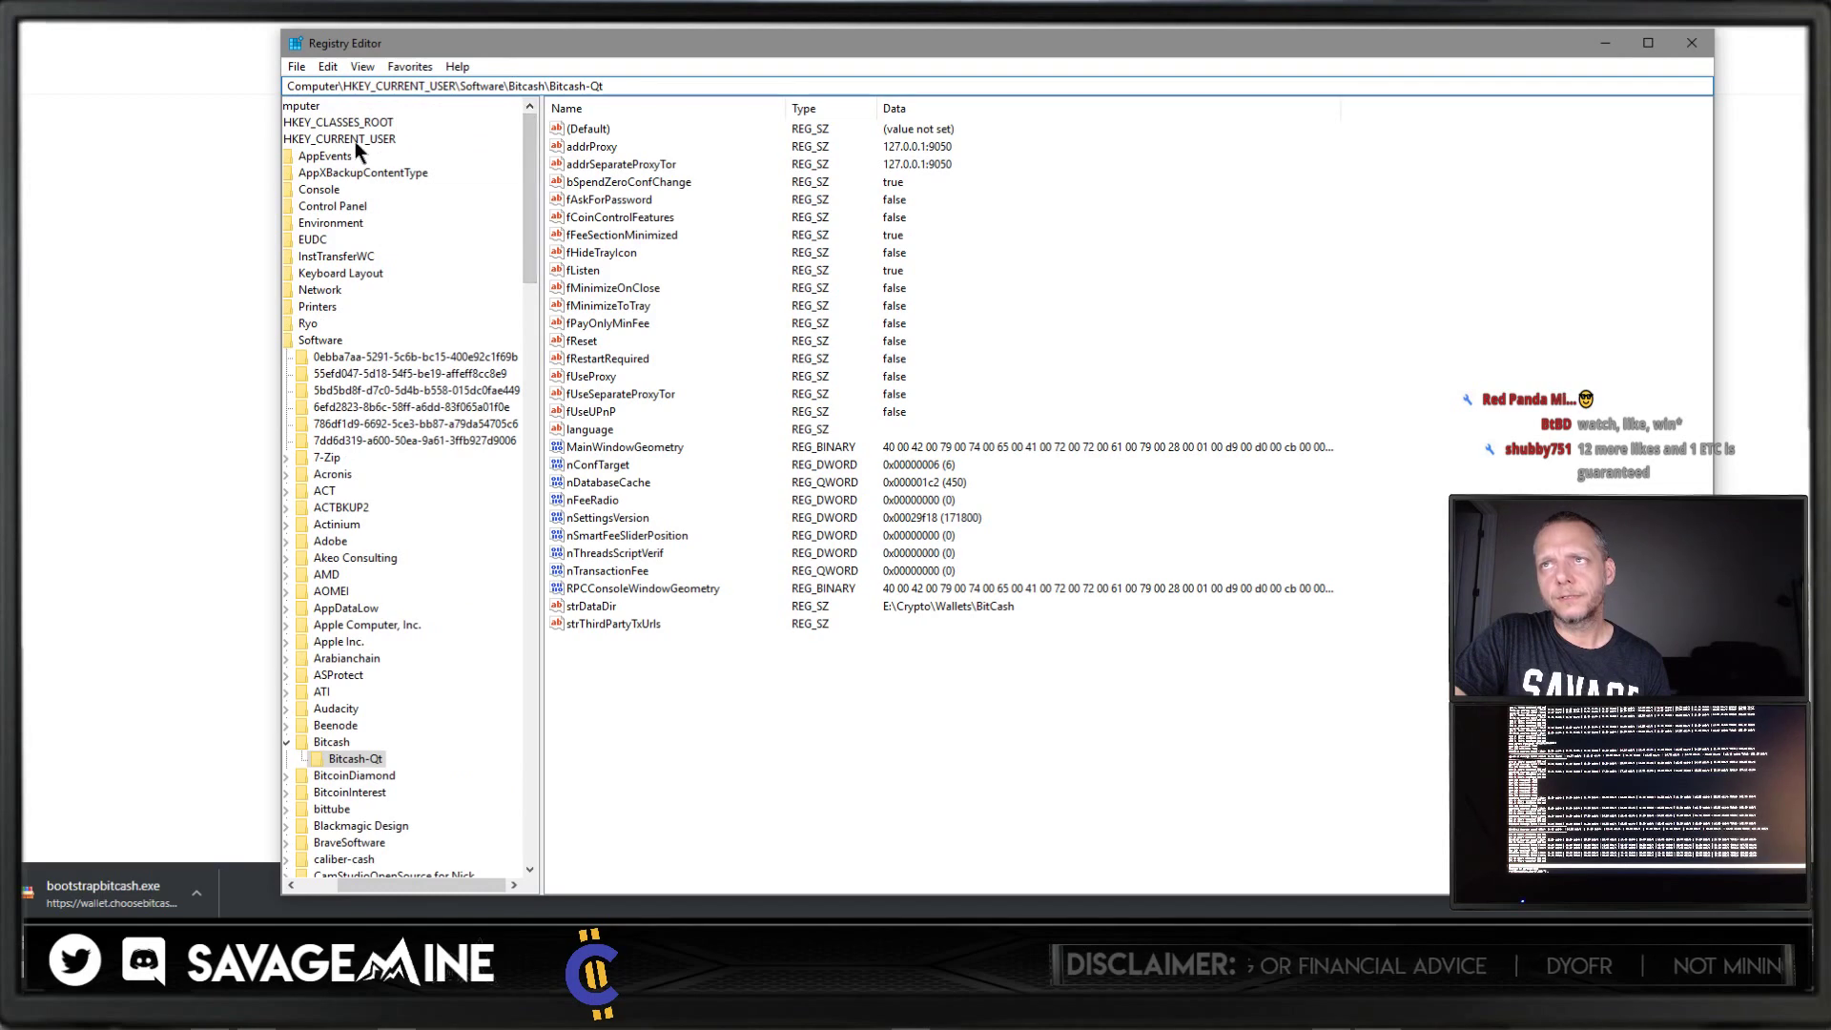
click(355, 139)
double_click(357, 139)
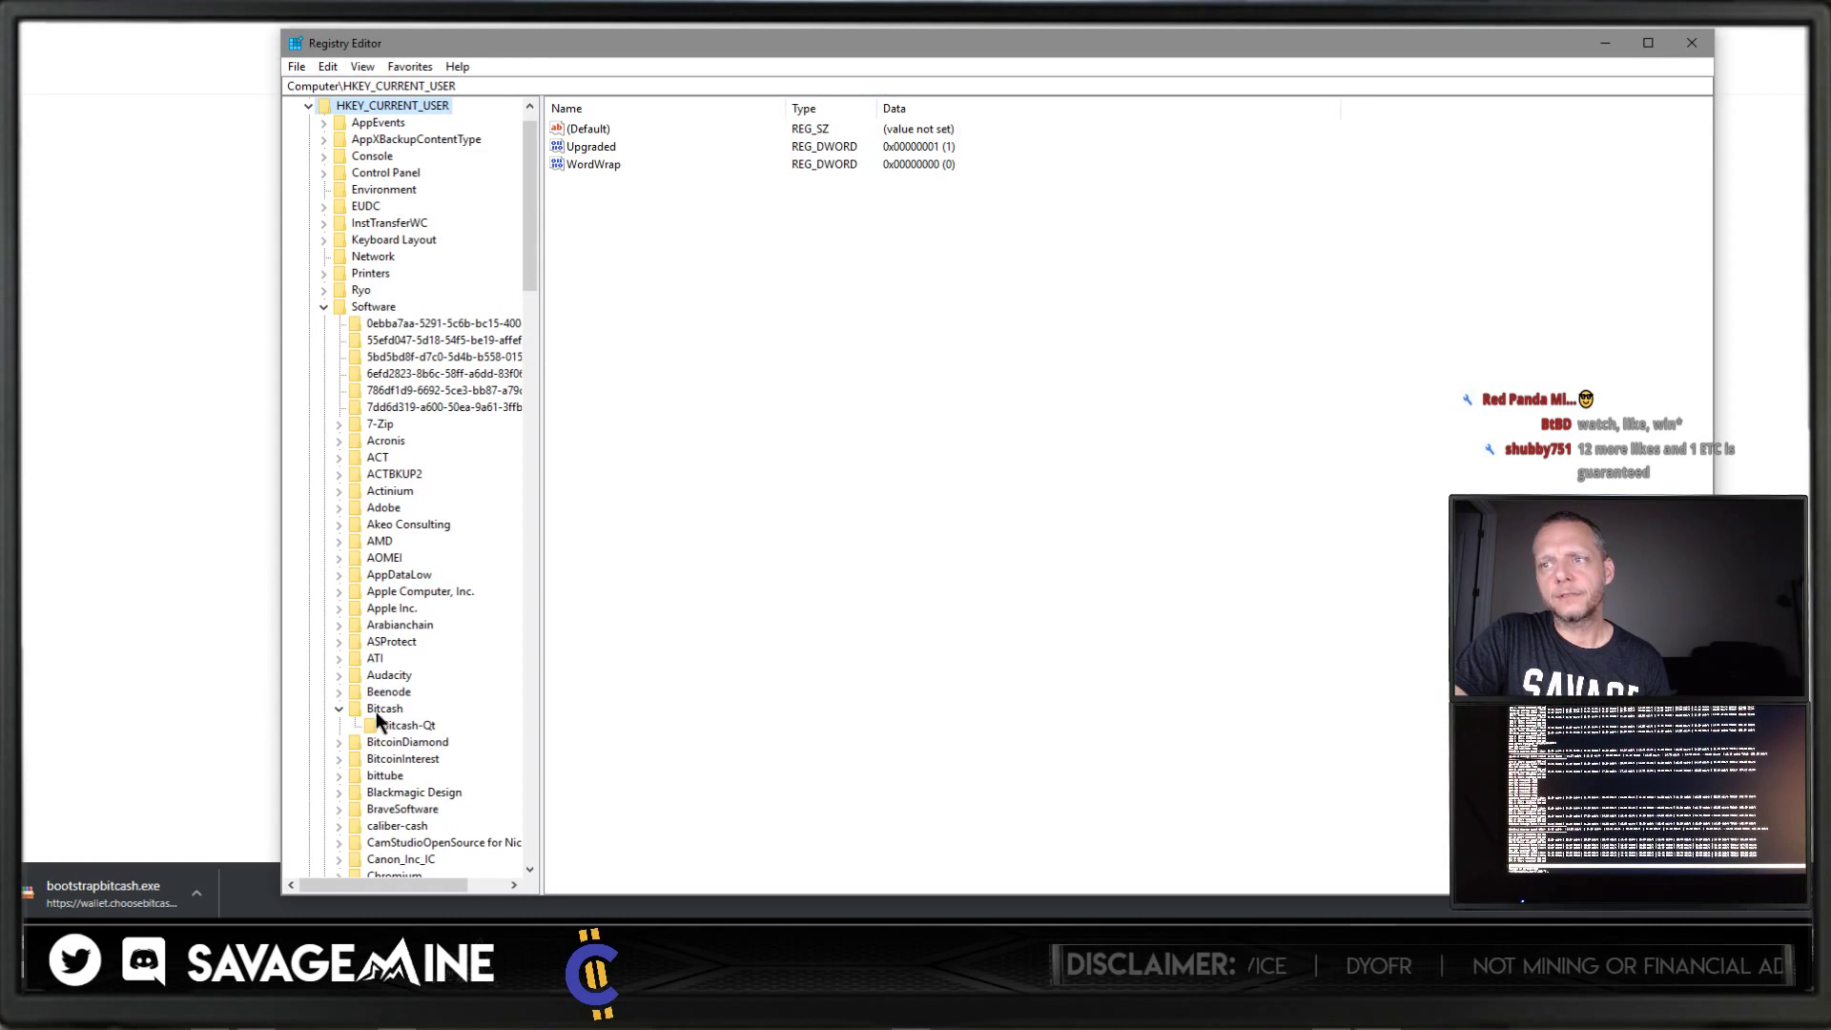
click(399, 726)
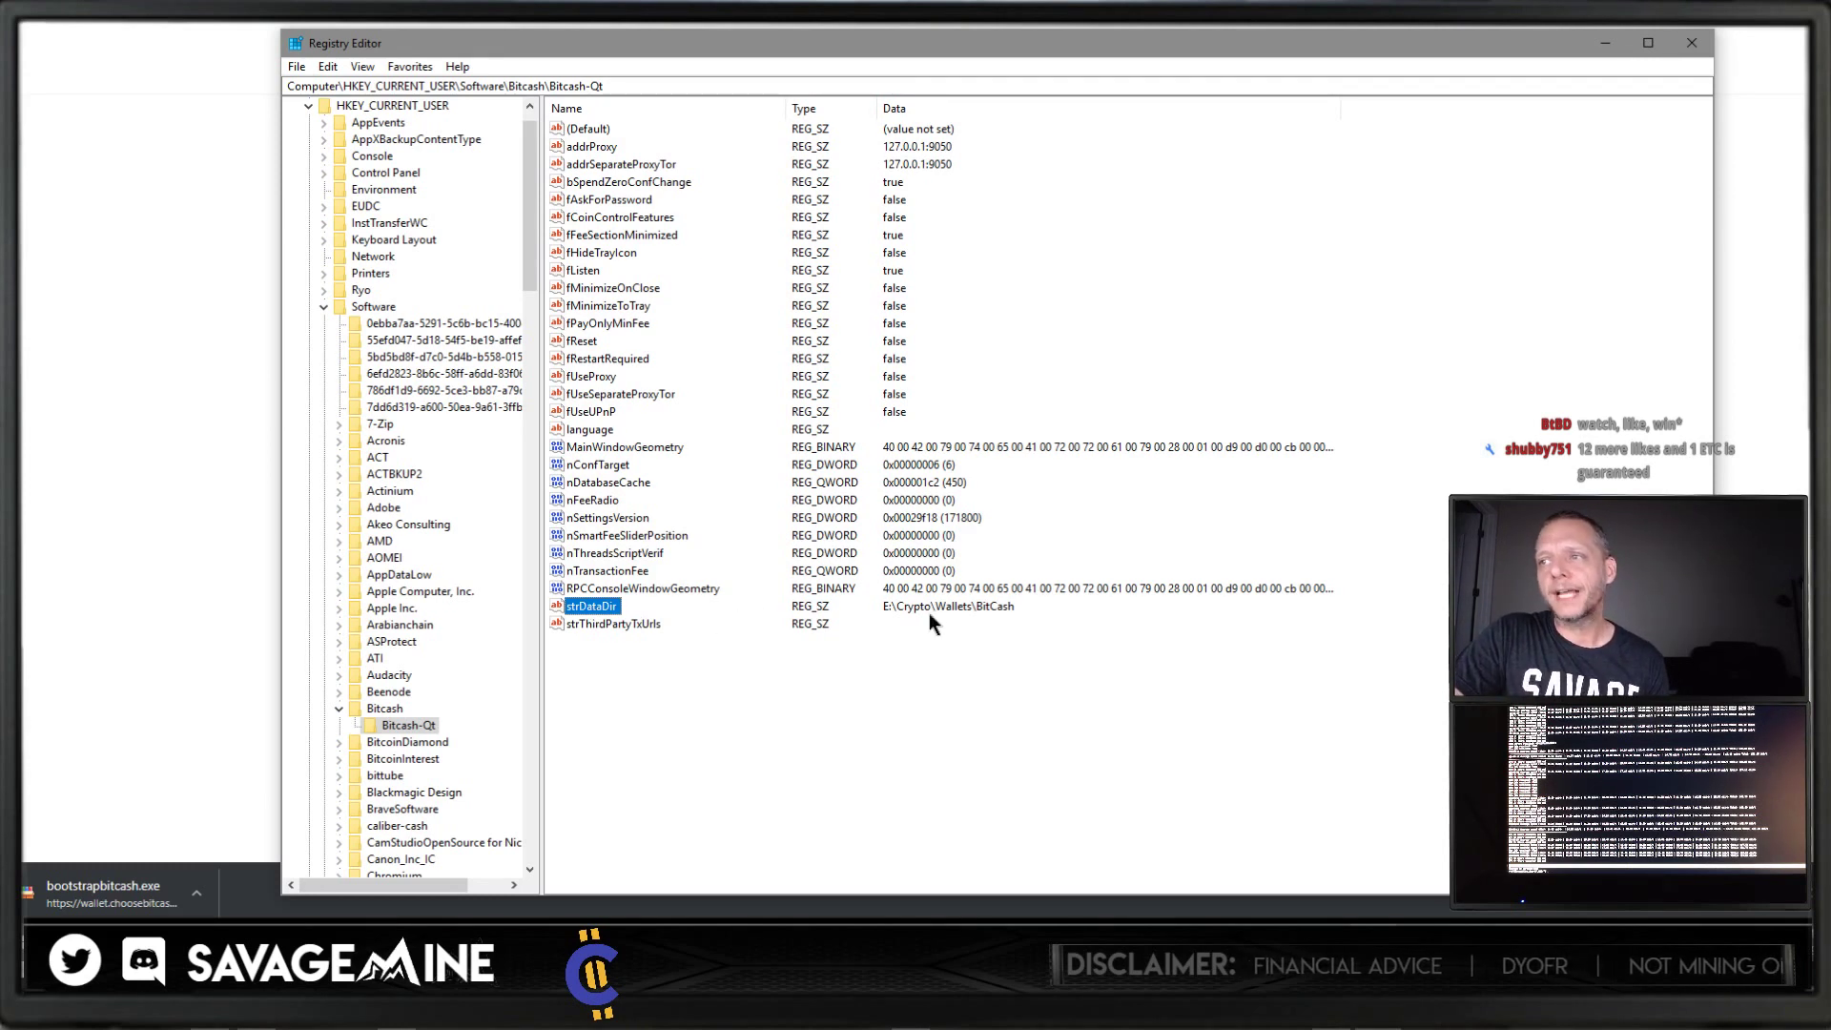
double_click(610, 606)
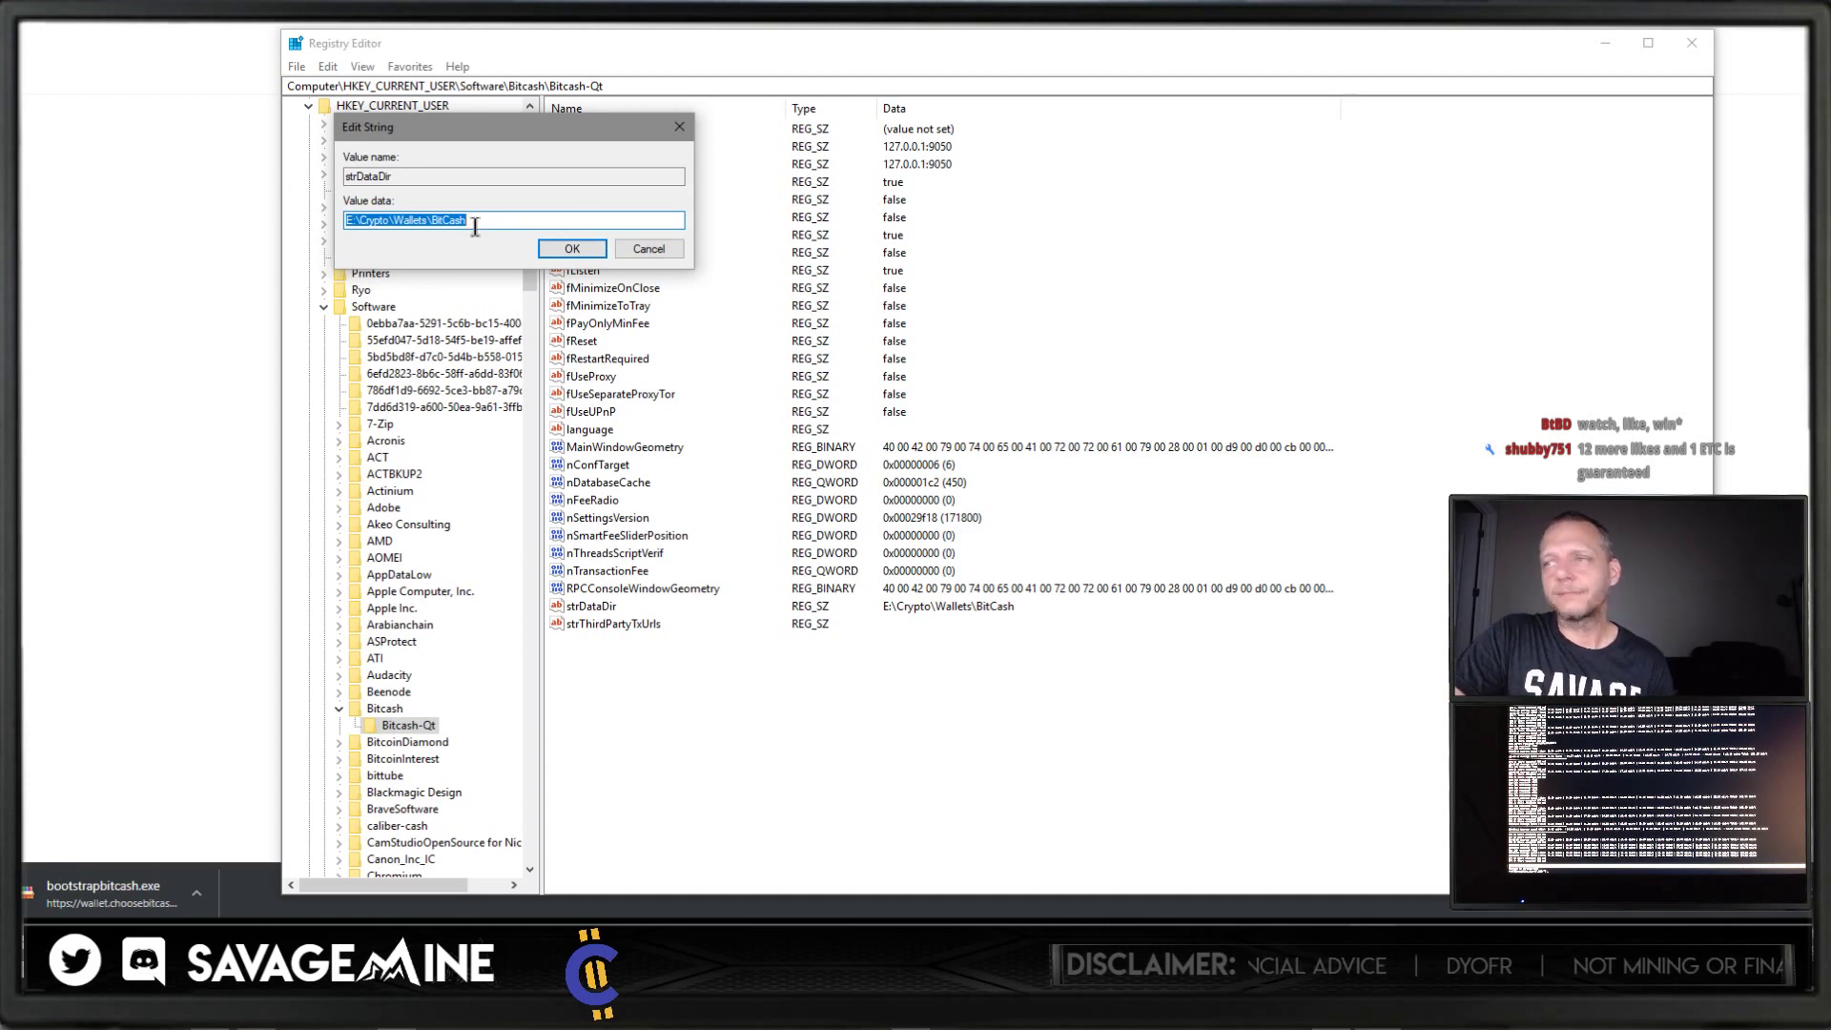
click(649, 248)
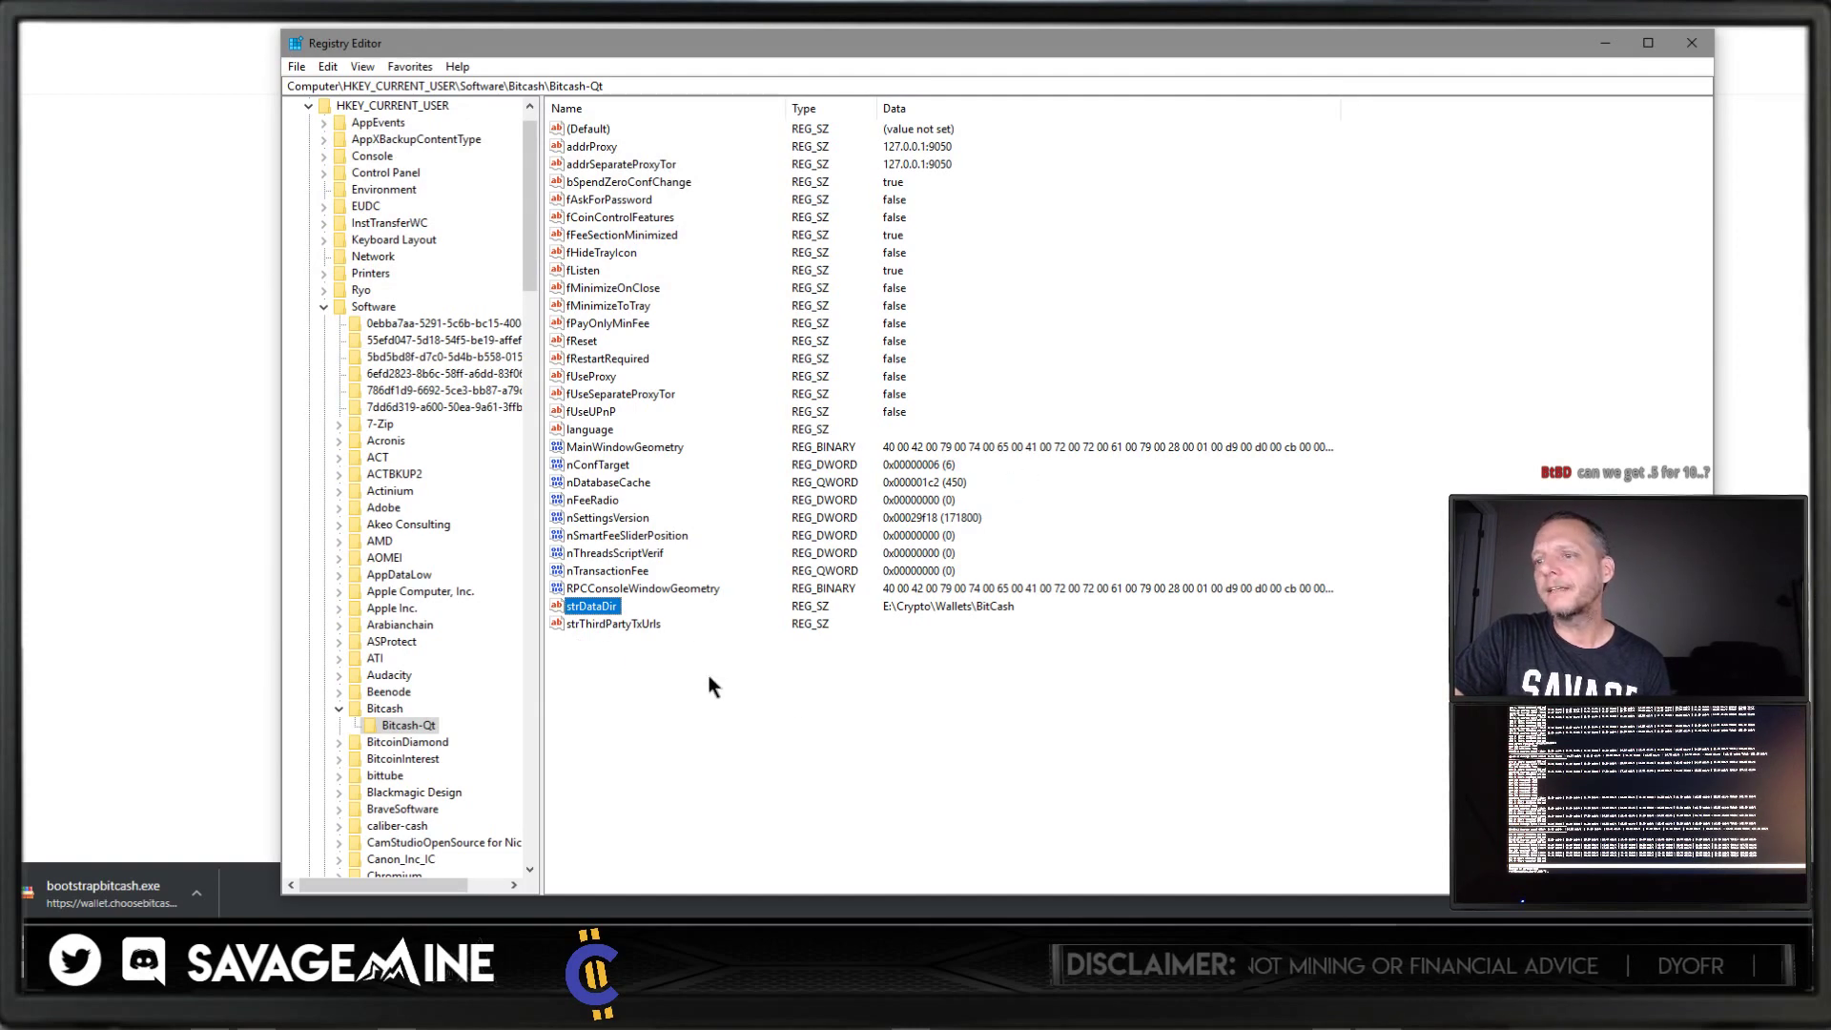
Step: Switch back to File Explorer and position the BitCash wallet folder window in front of the Registry Editor
click(510, 982)
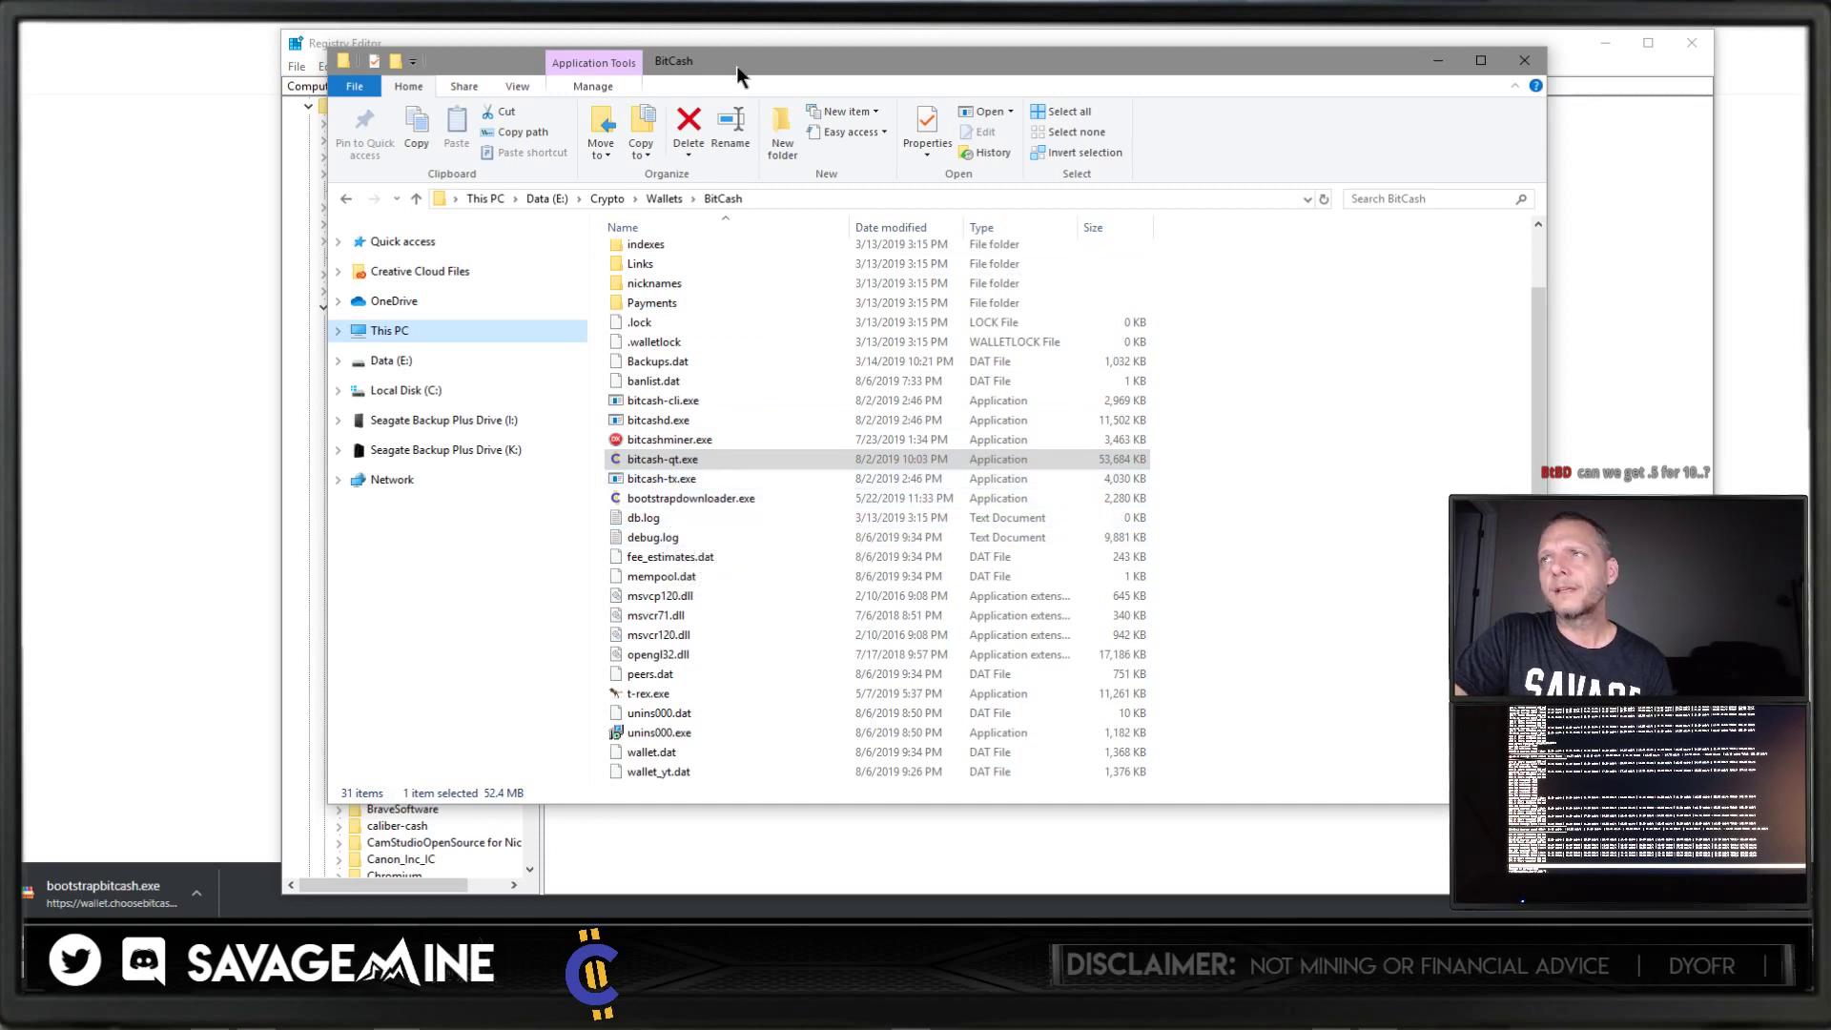
drag(735, 61, 655, 69)
click(655, 43)
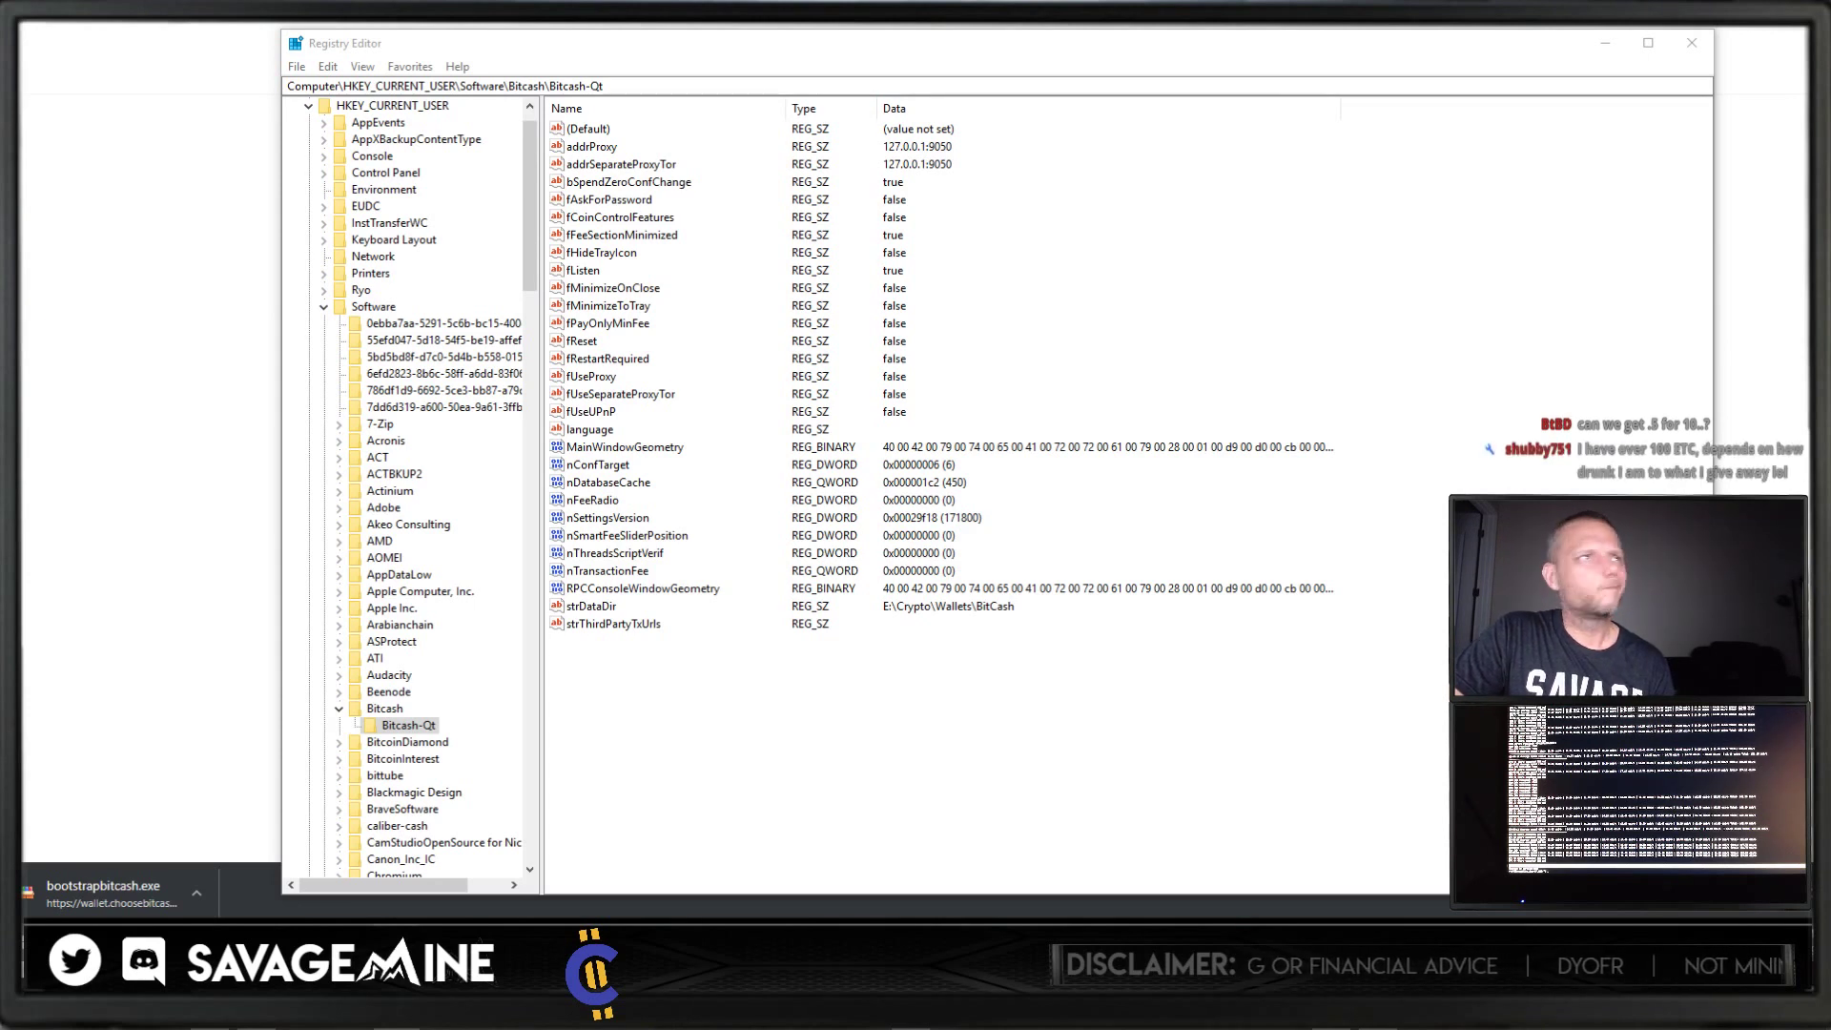
drag(19, 105, 698, 60)
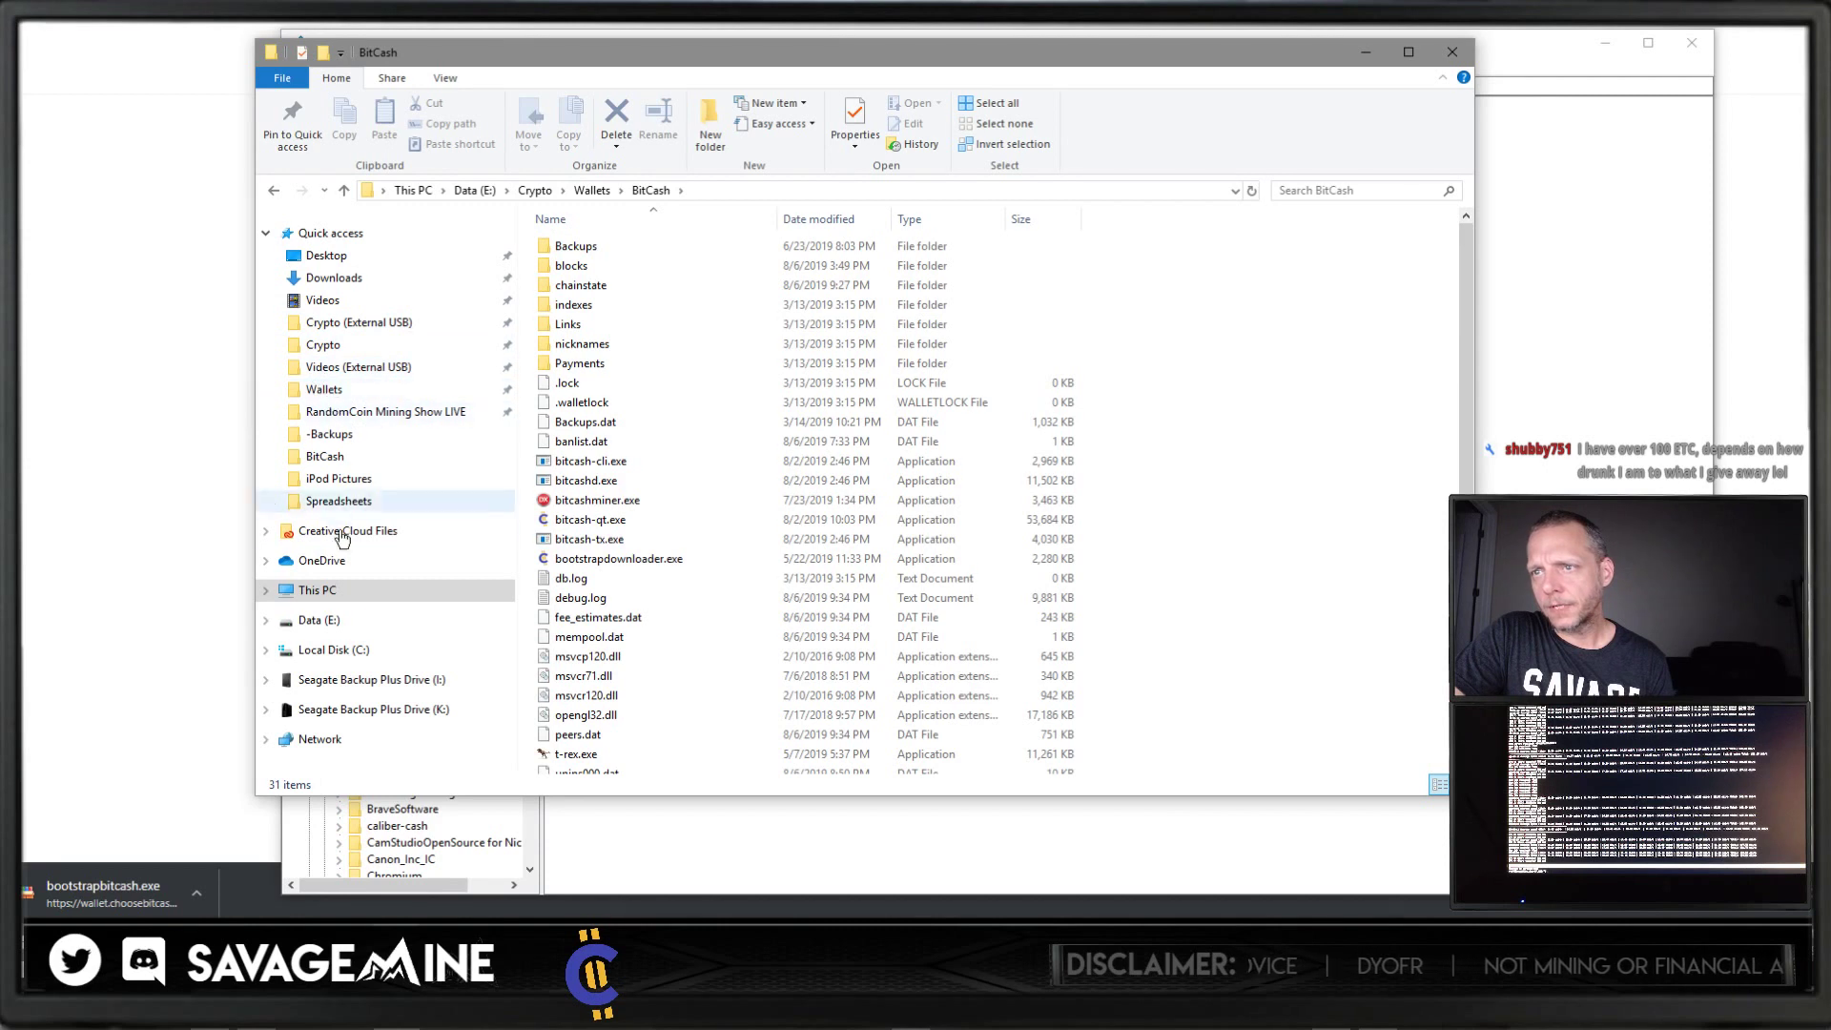
Step: Run bootstrapbitcash.exe from the Downloads folder as administrator and move its dialog in front of the Explorer window
click(329, 278)
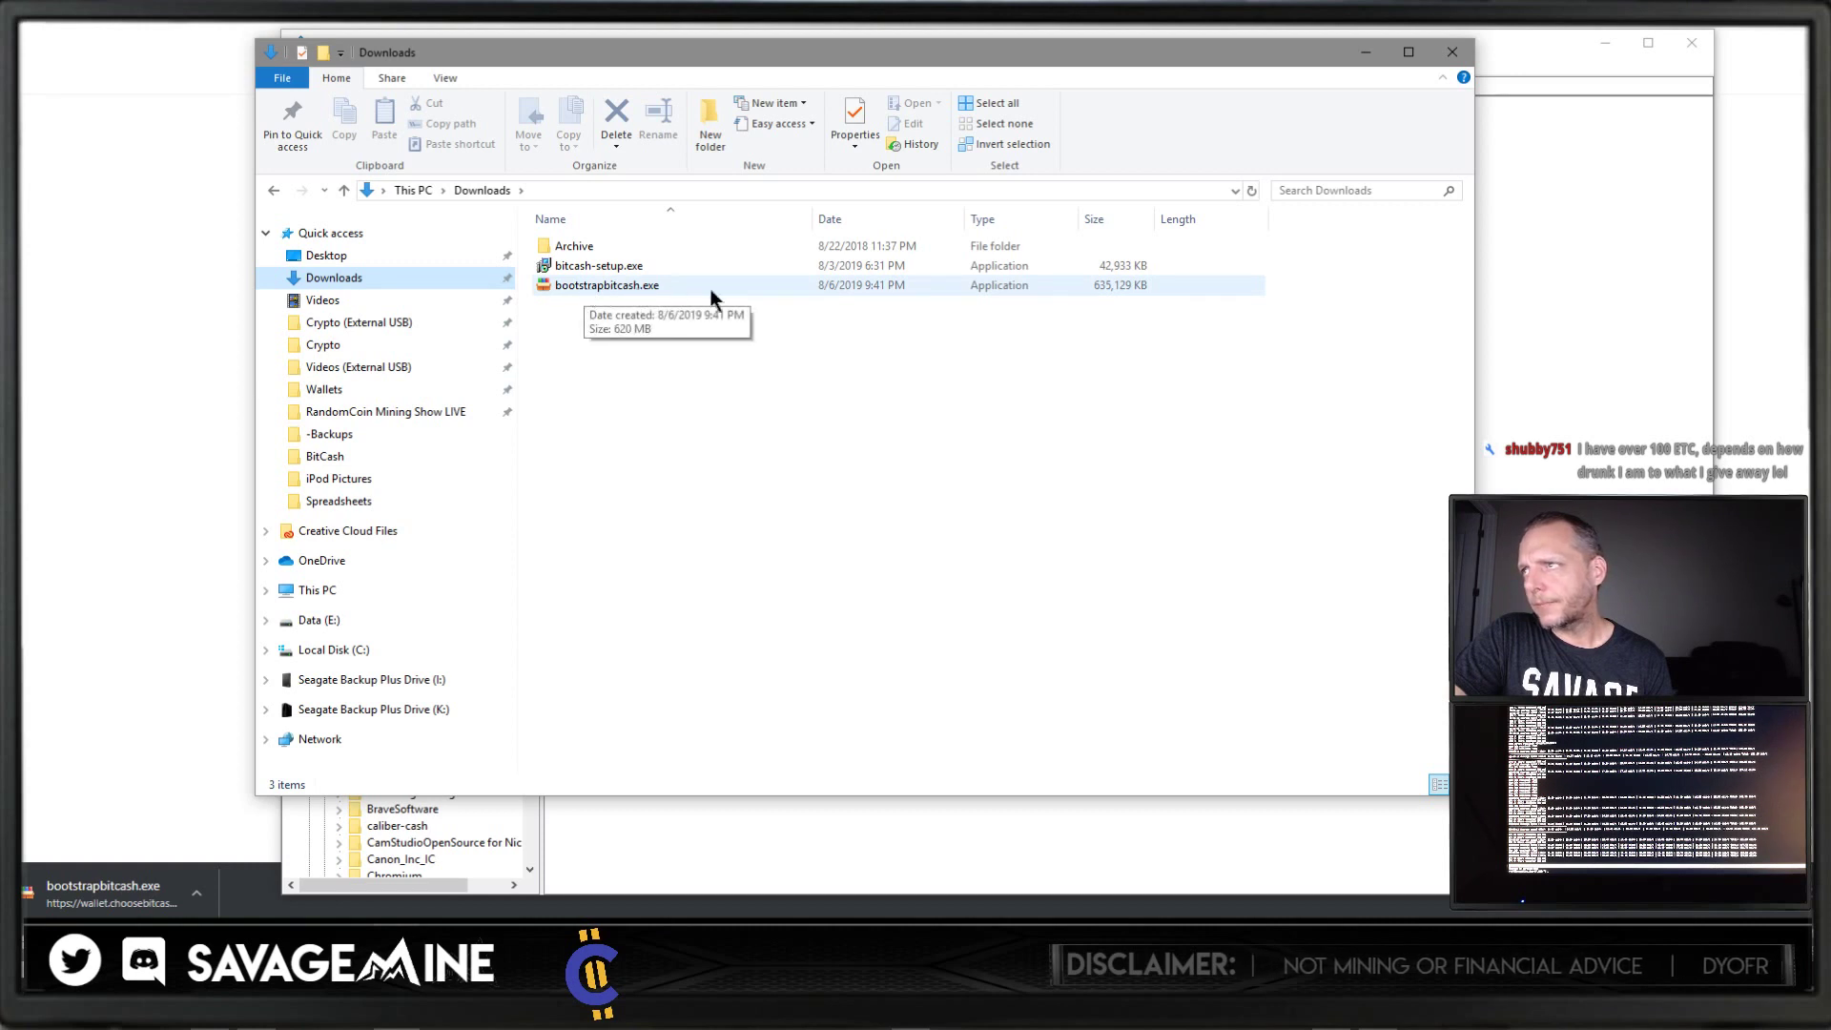
right_click(633, 282)
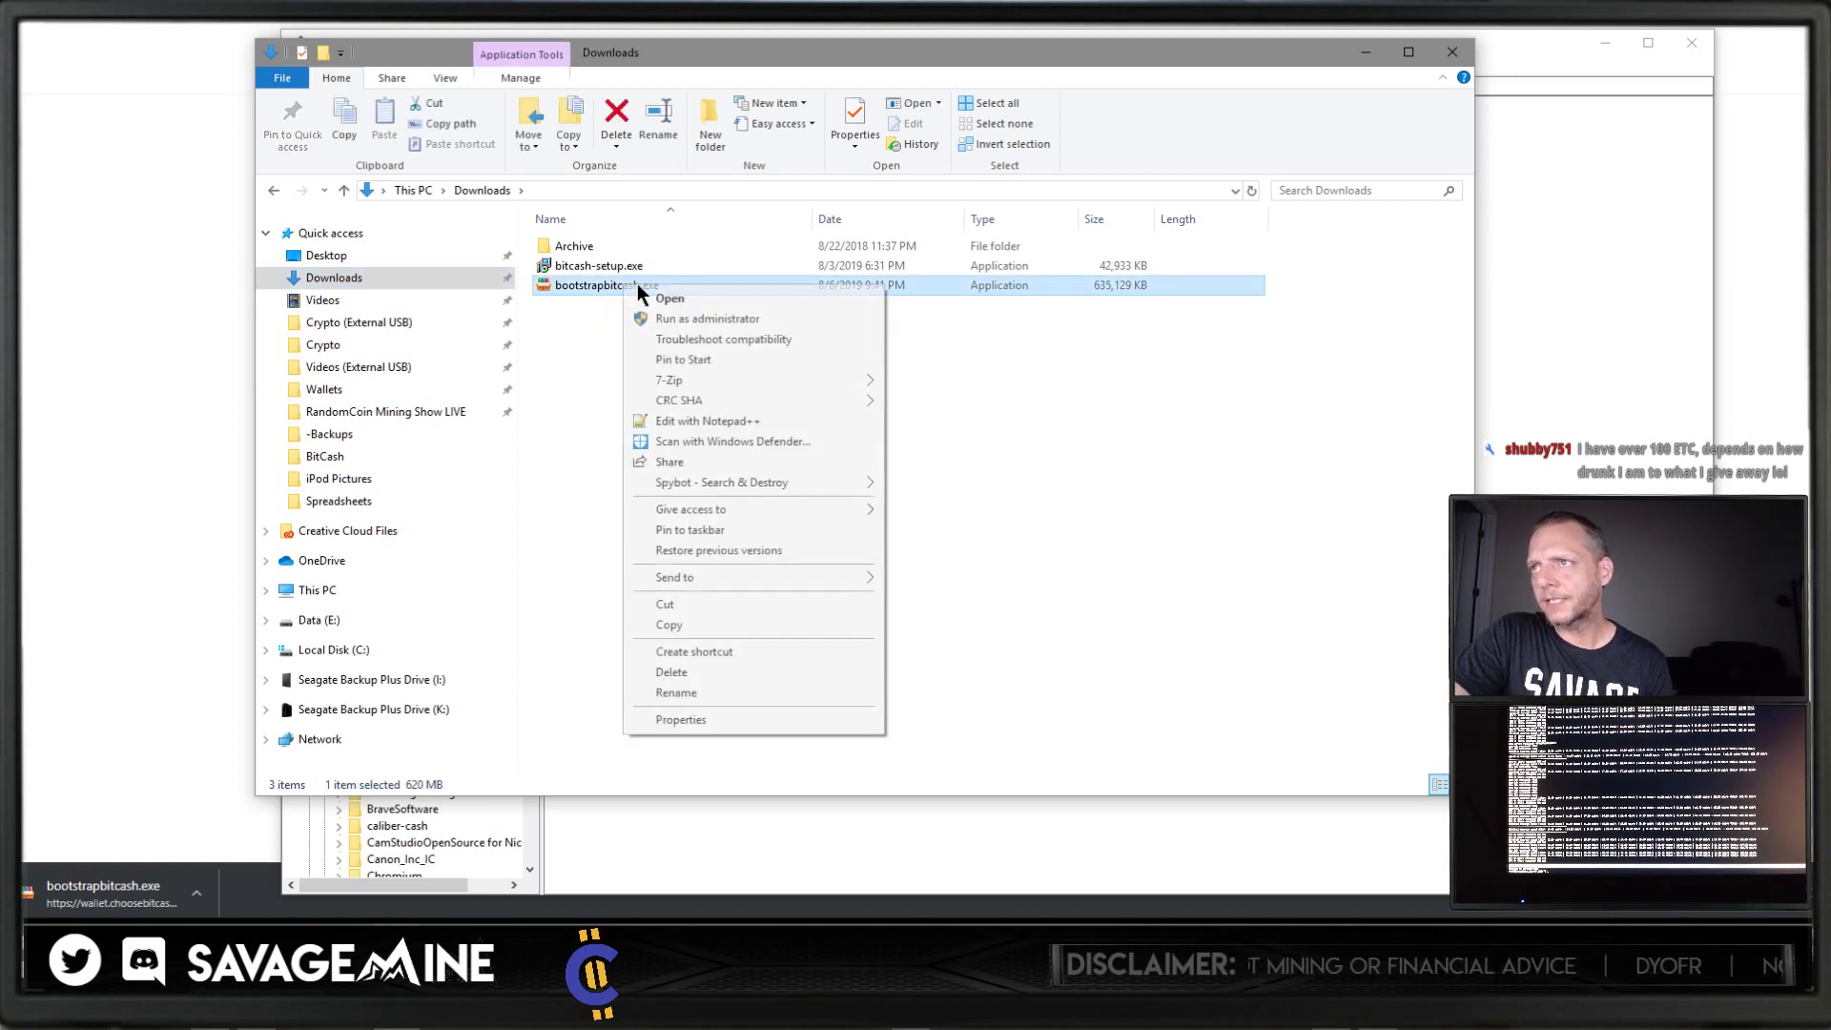
click(683, 314)
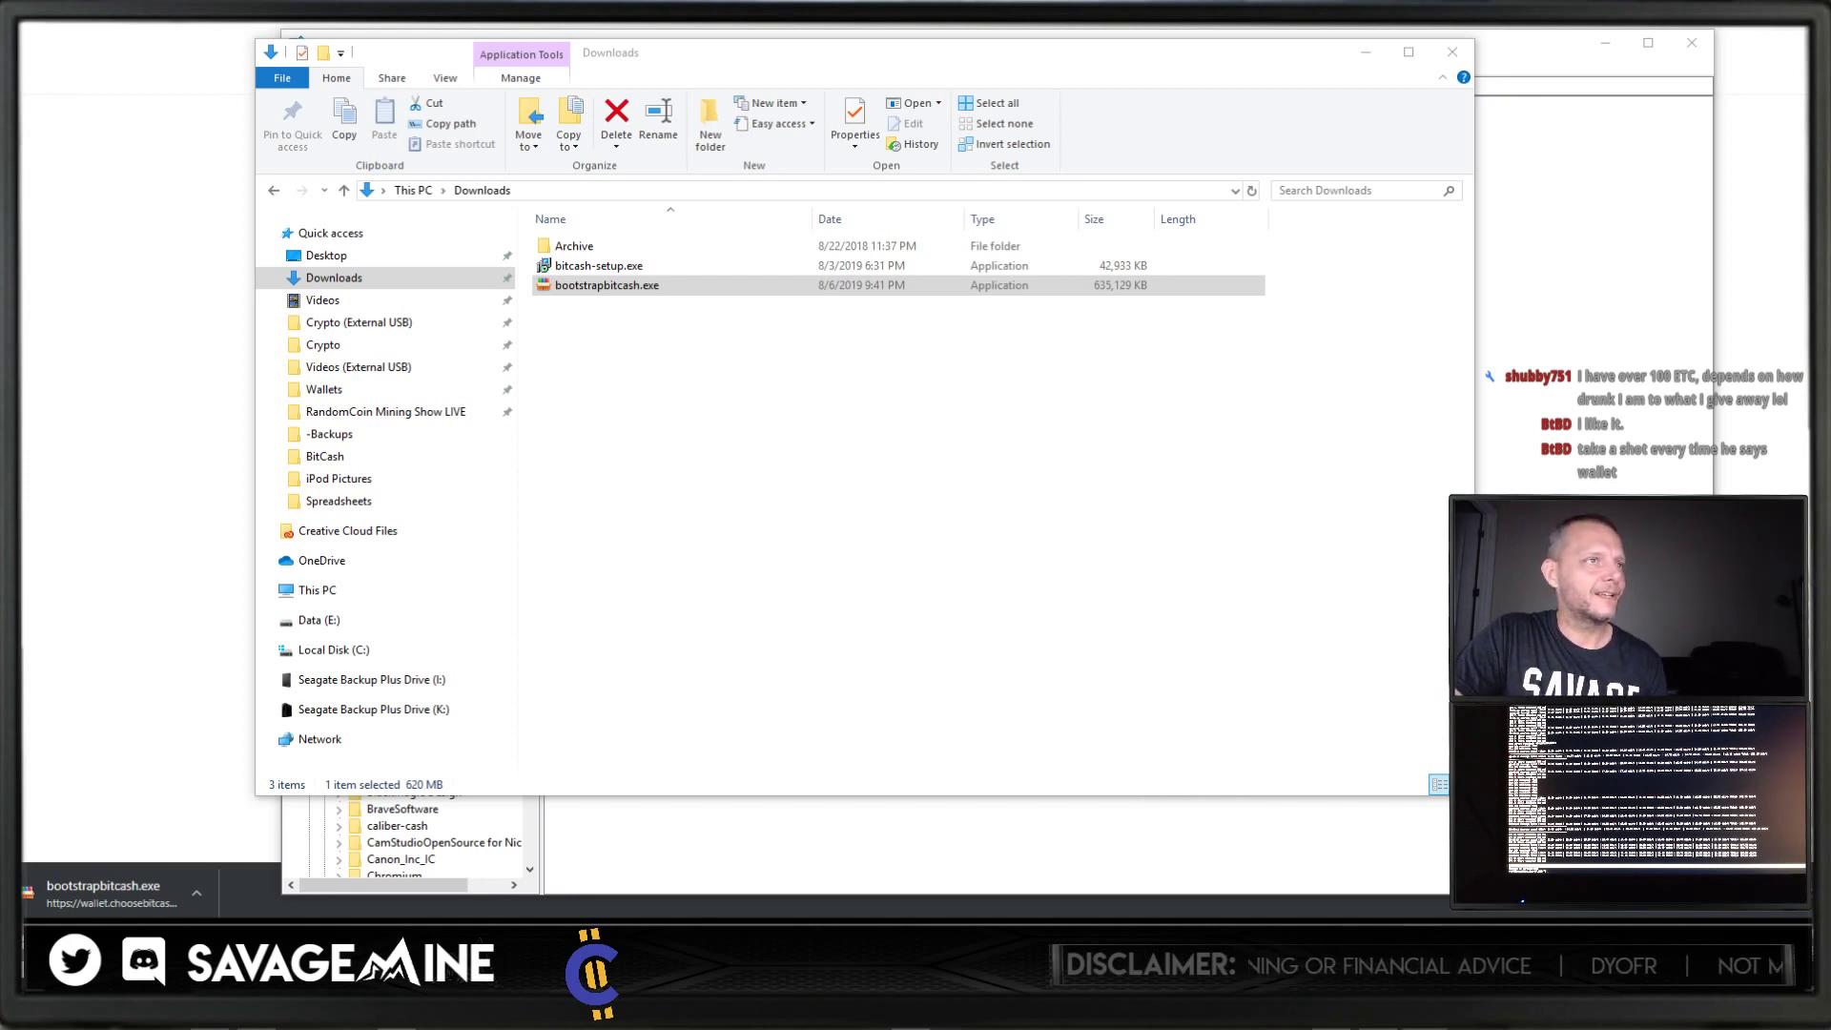
drag(296, 401, 767, 350)
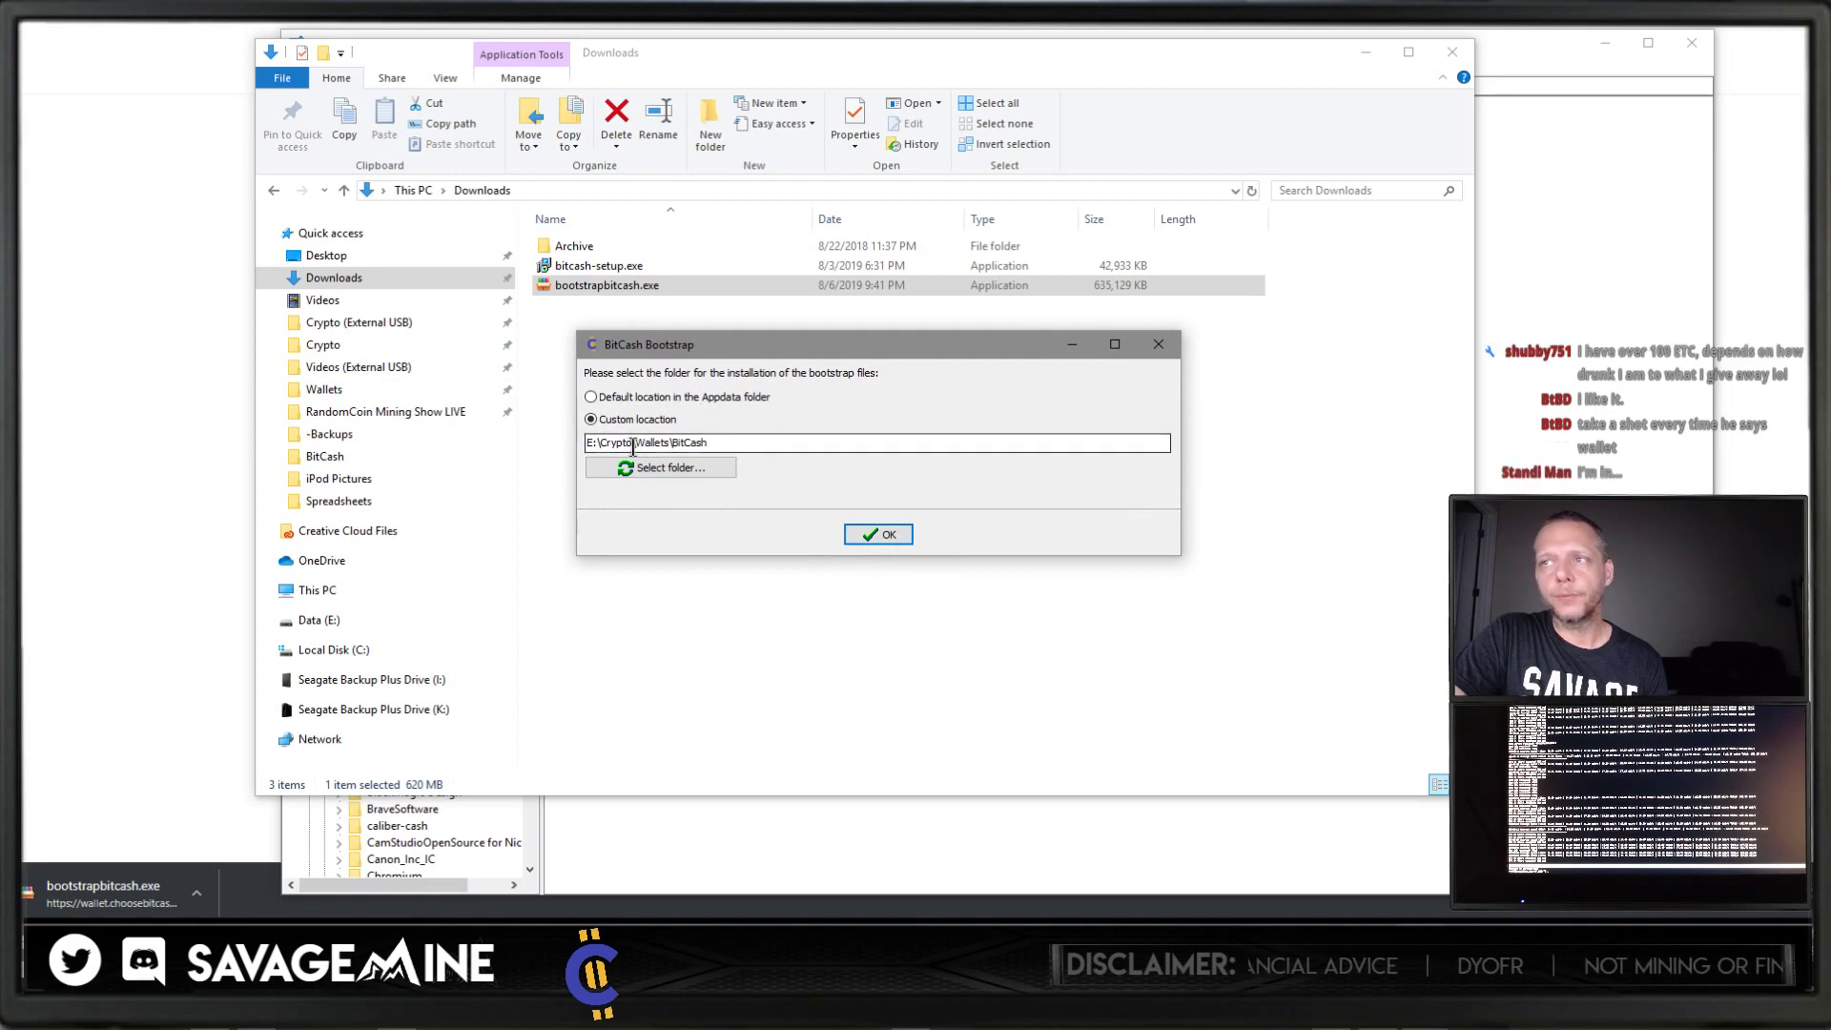
Step: Check the custom location E:\Crypto\Wallets\BitCash against the registry's strDataDir value and install the bootstrap files there
drag(720, 445, 585, 444)
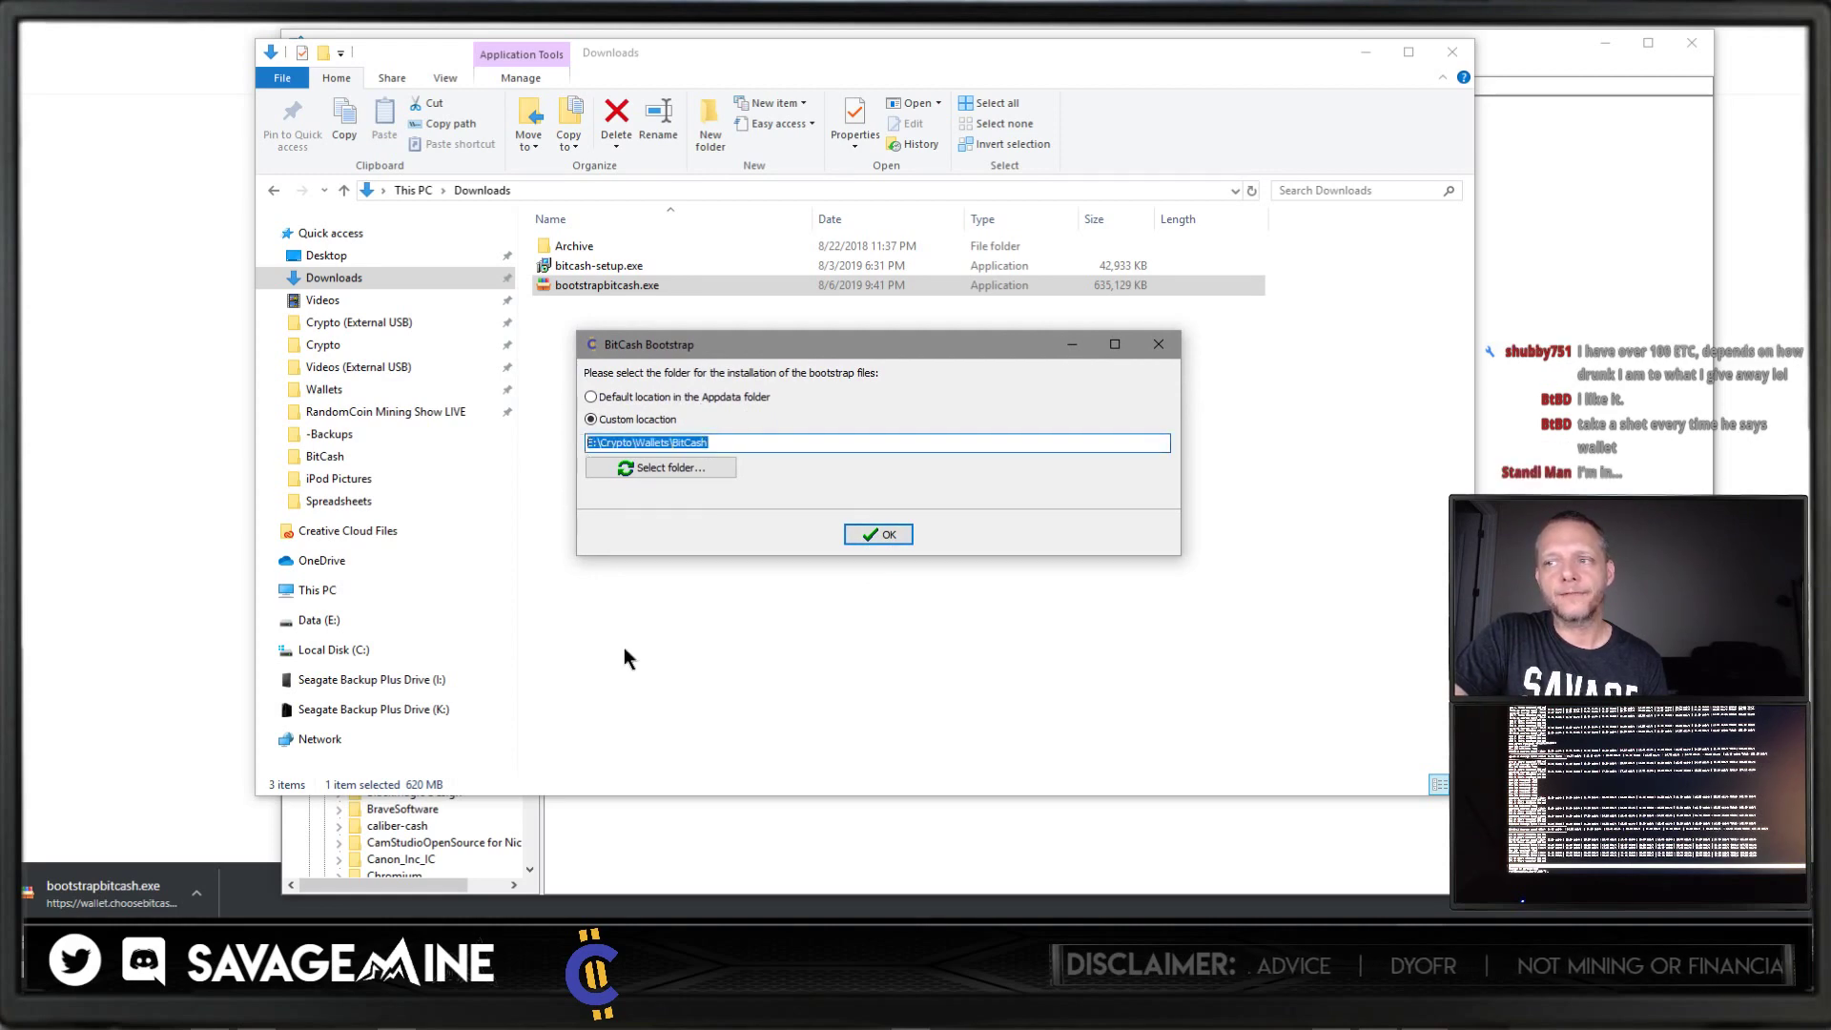
click(706, 1009)
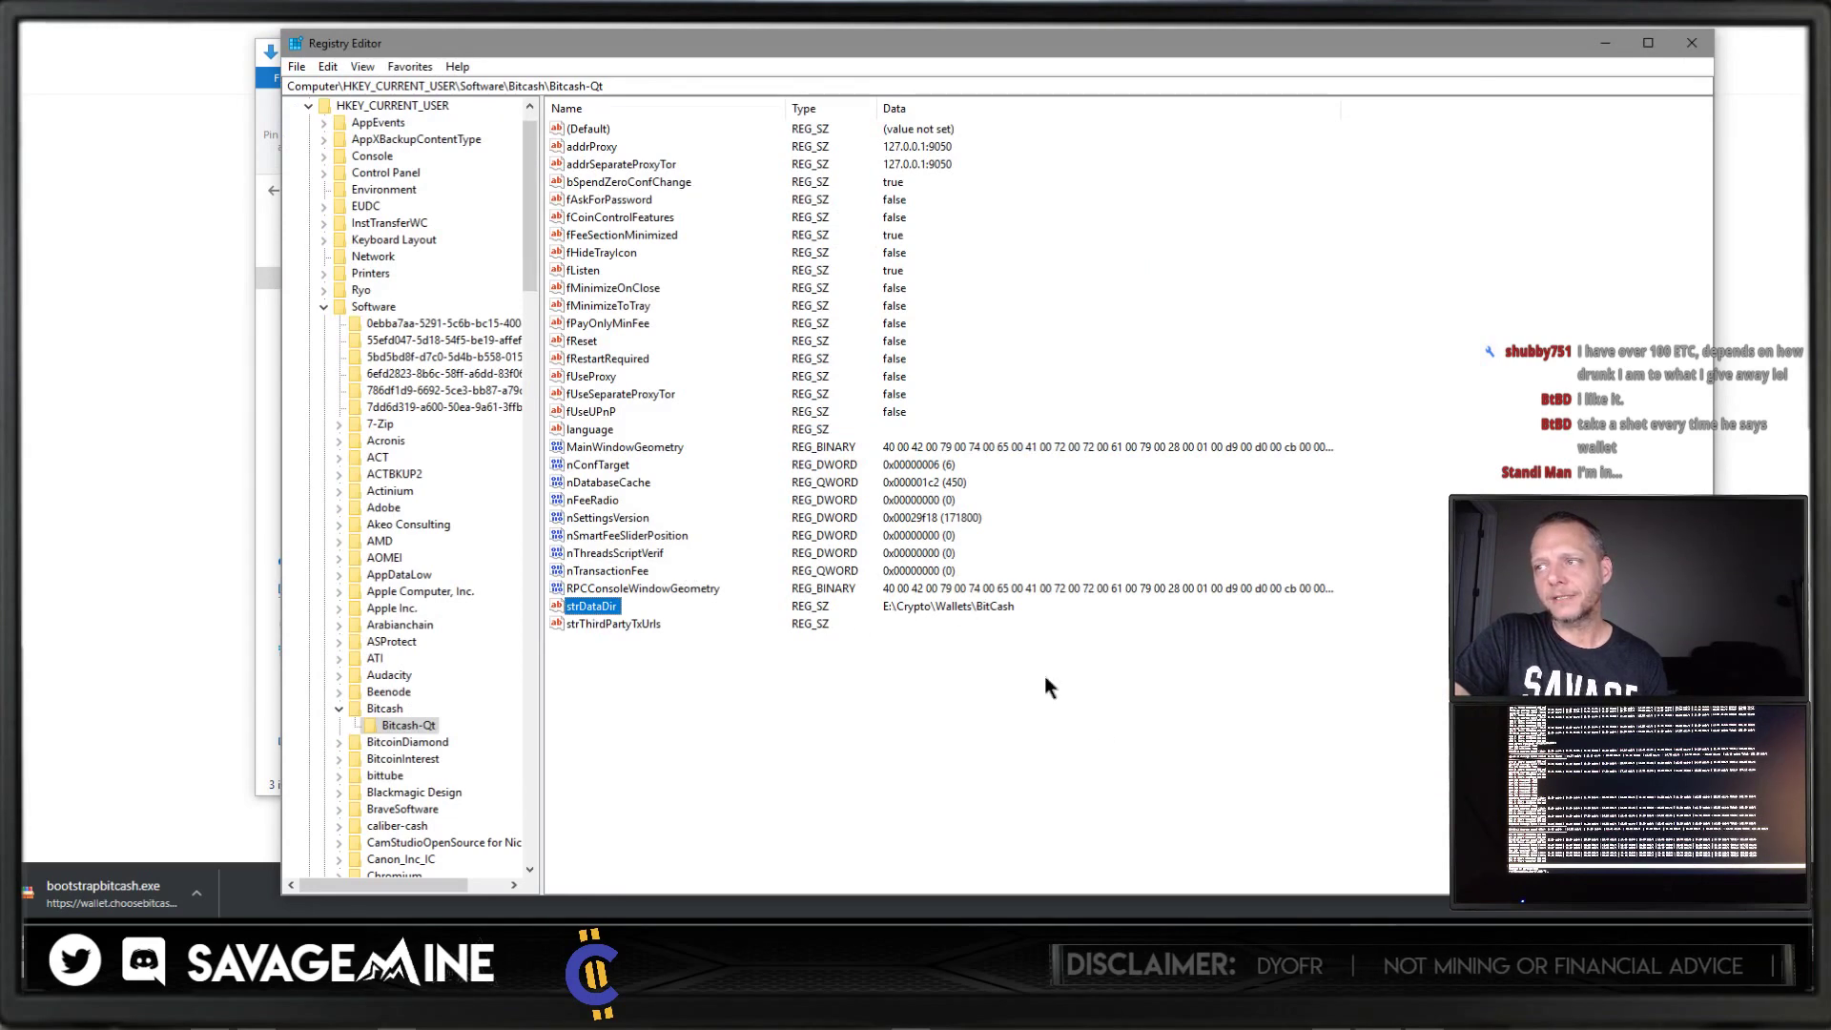
click(1058, 1008)
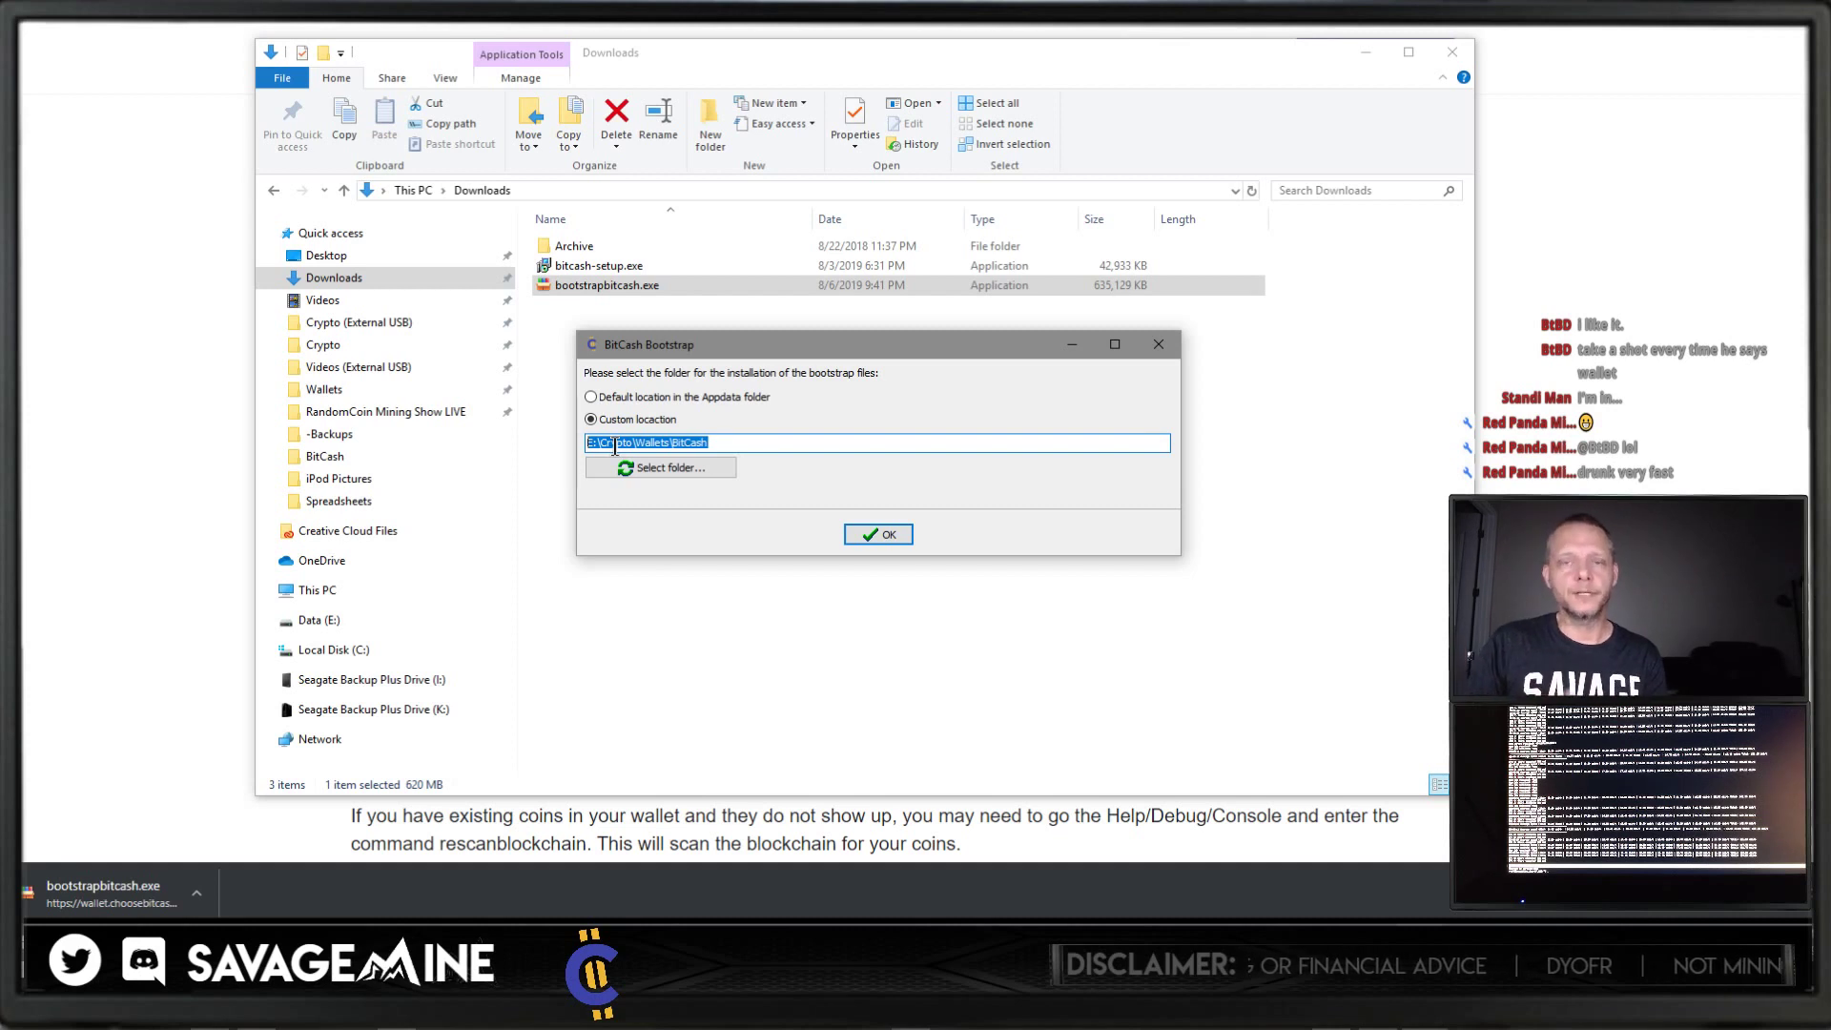
click(753, 449)
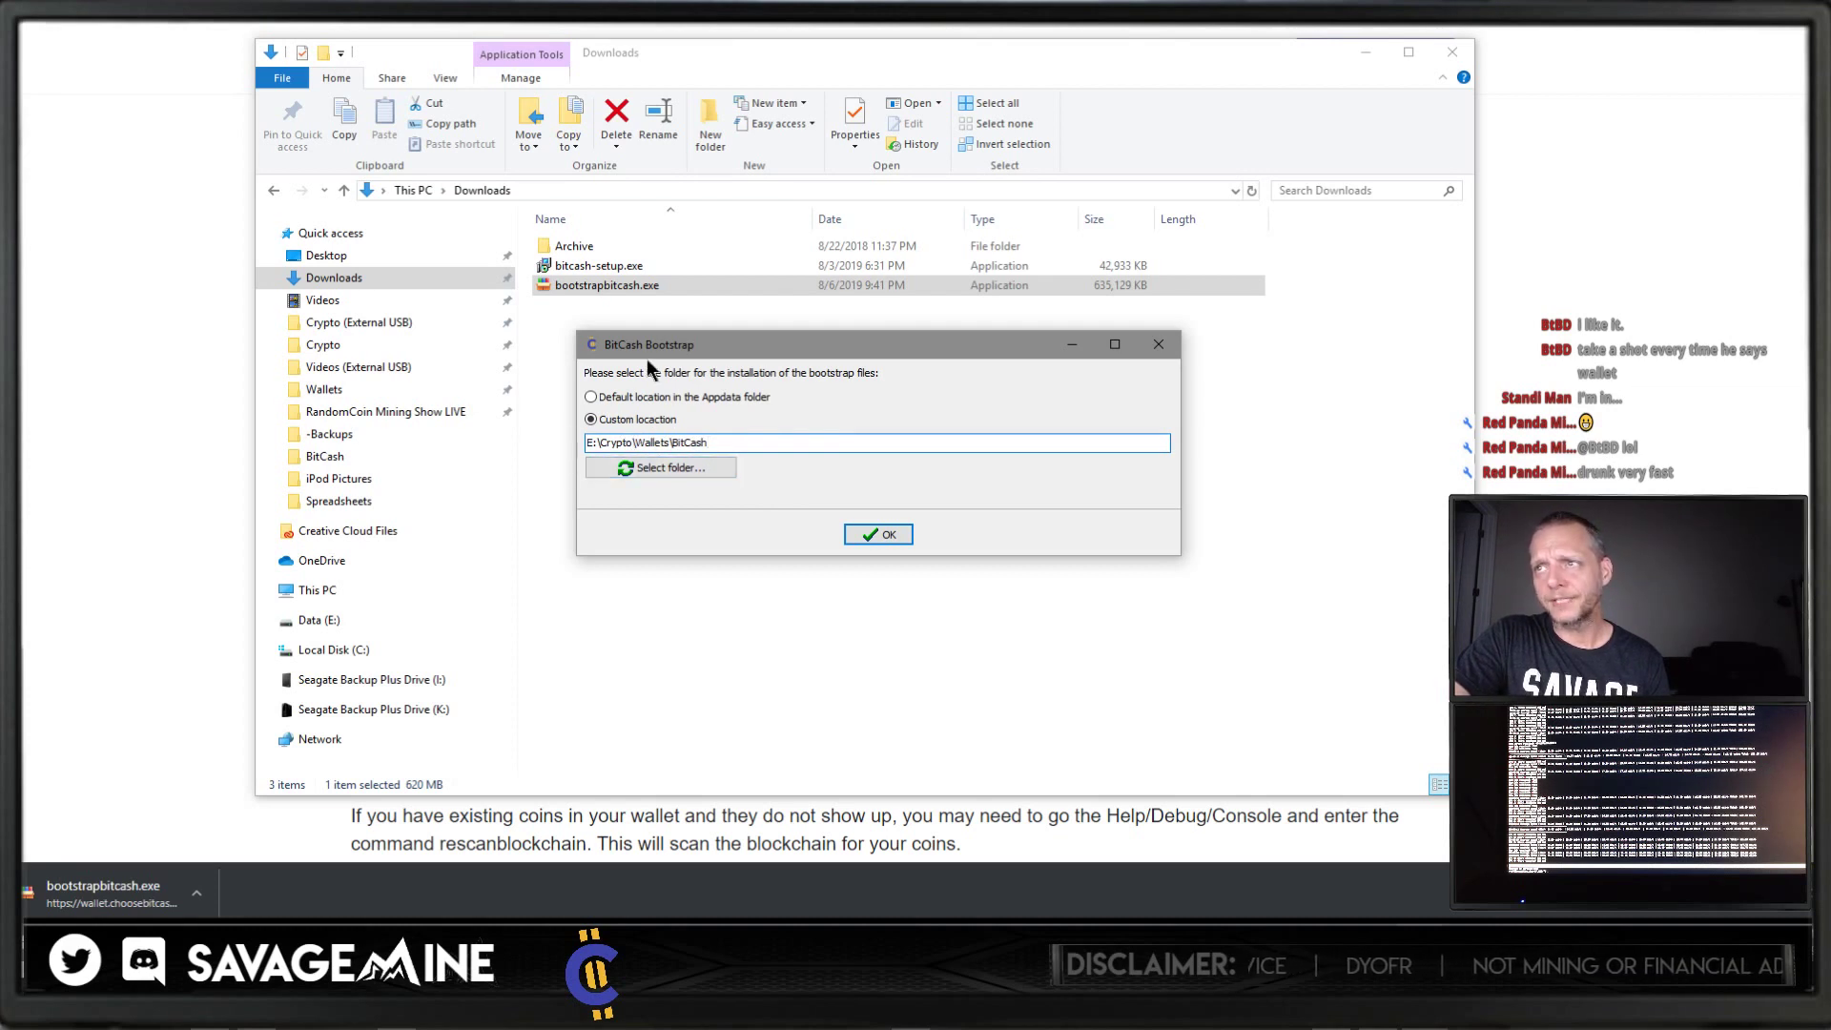
click(875, 534)
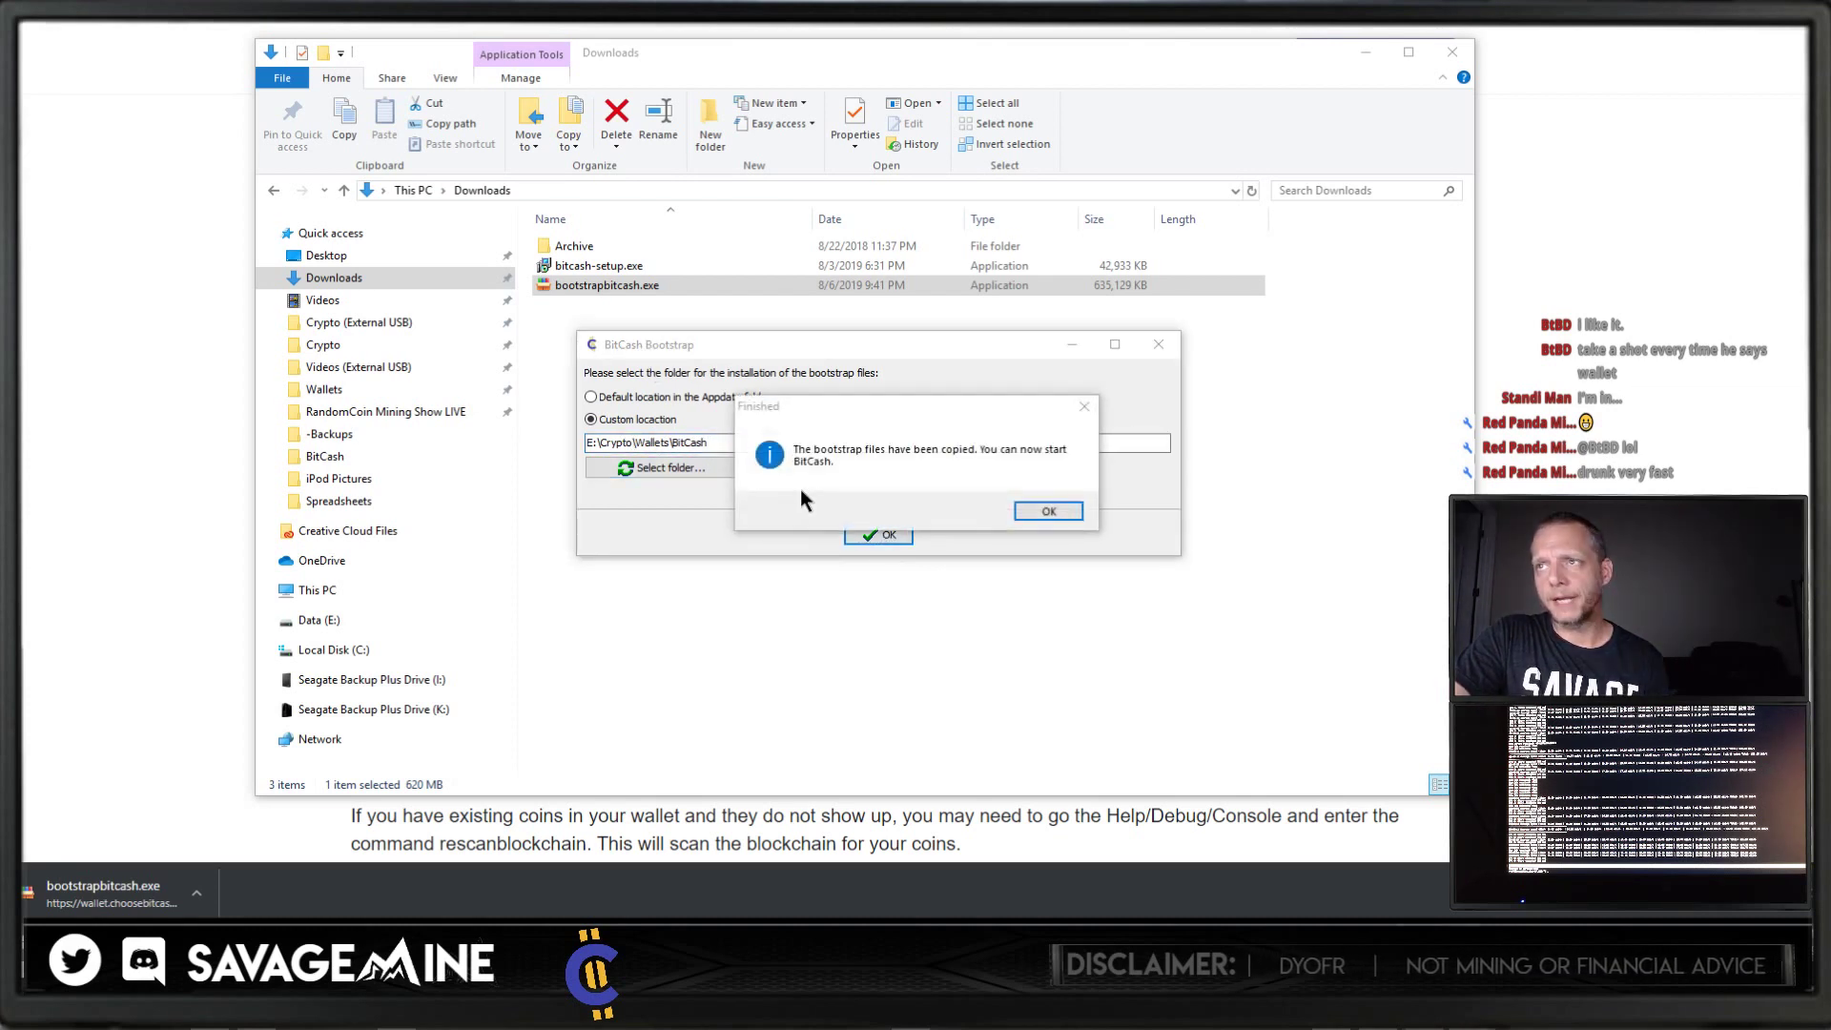
click(1037, 510)
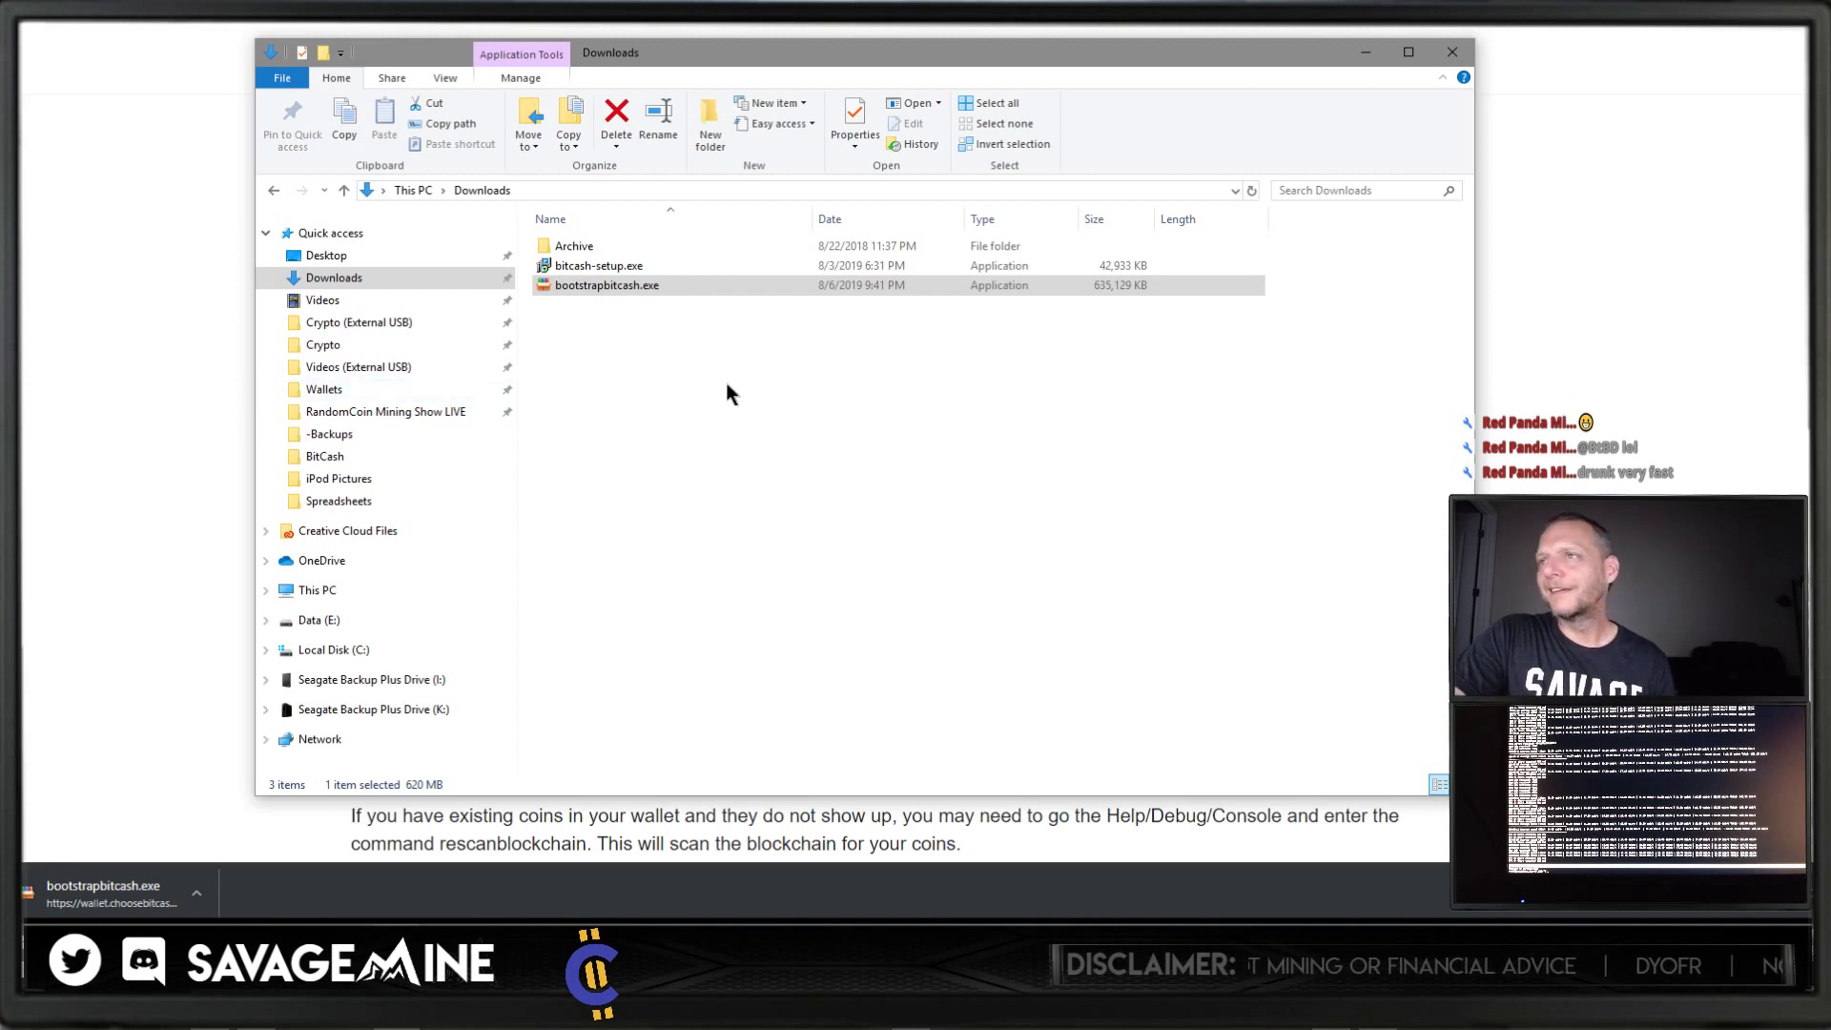
click(615, 320)
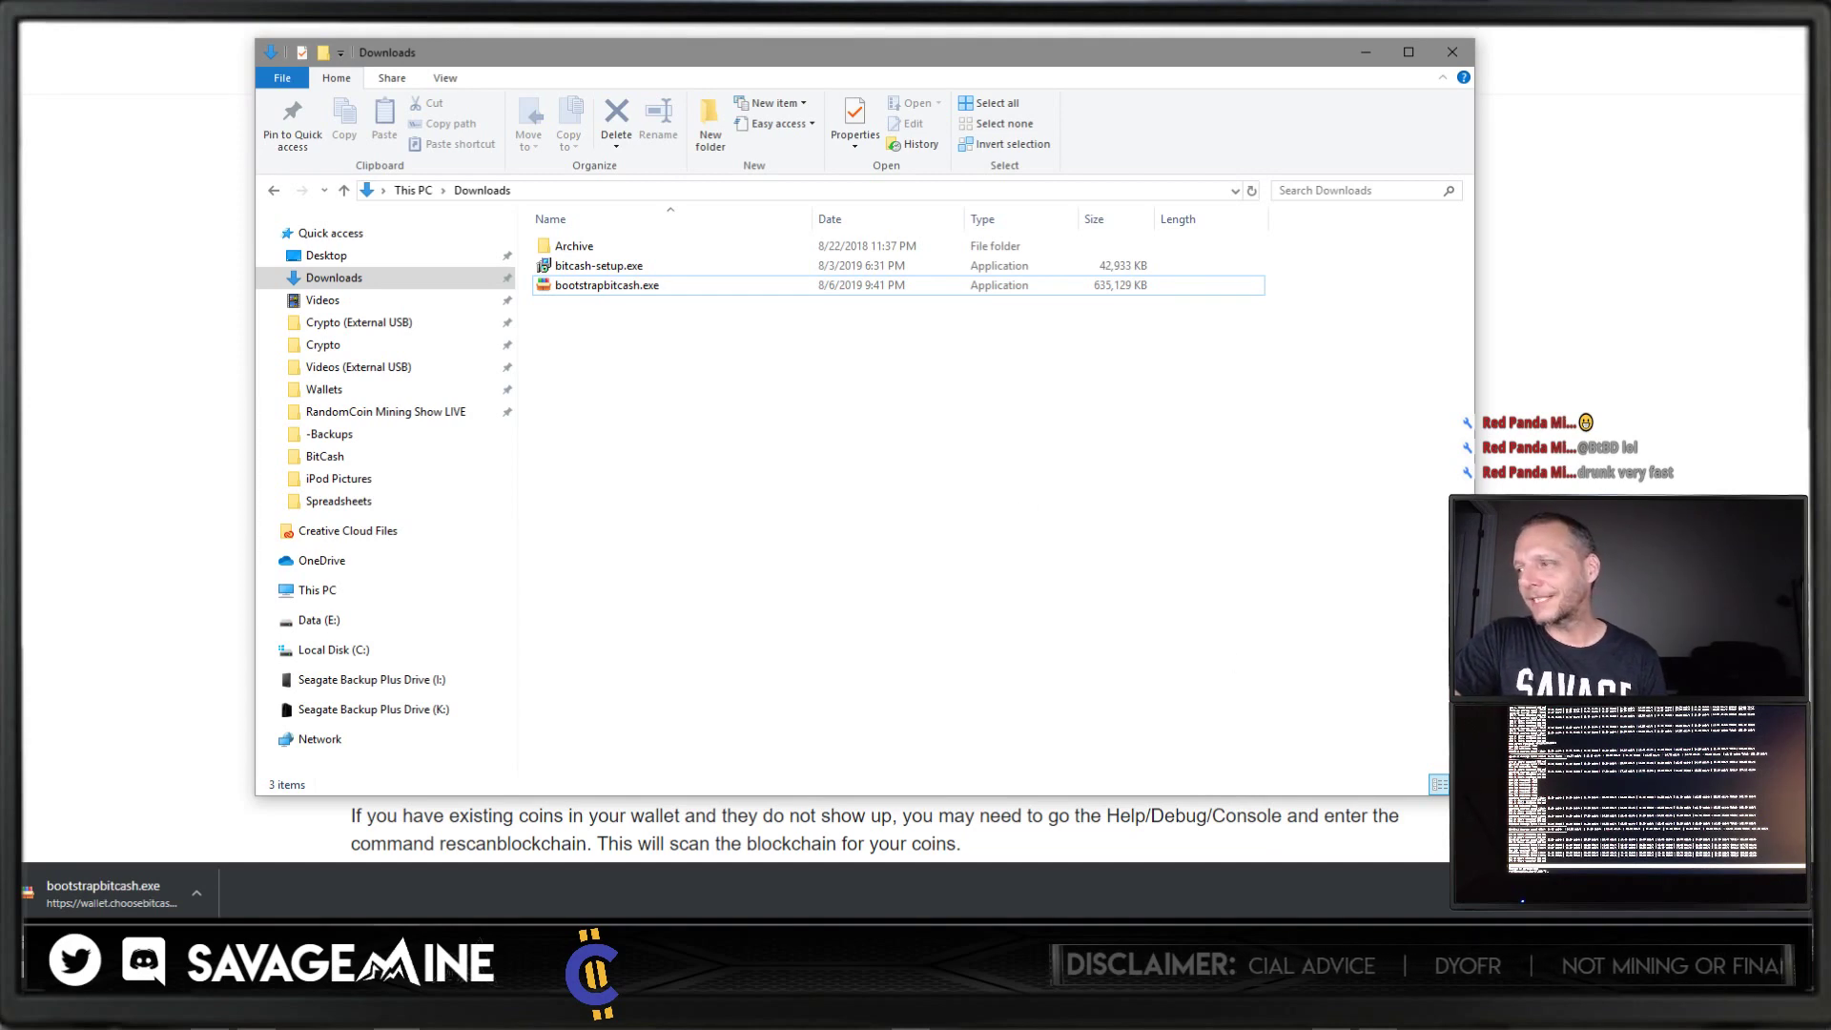
mouse_move(1375, 1009)
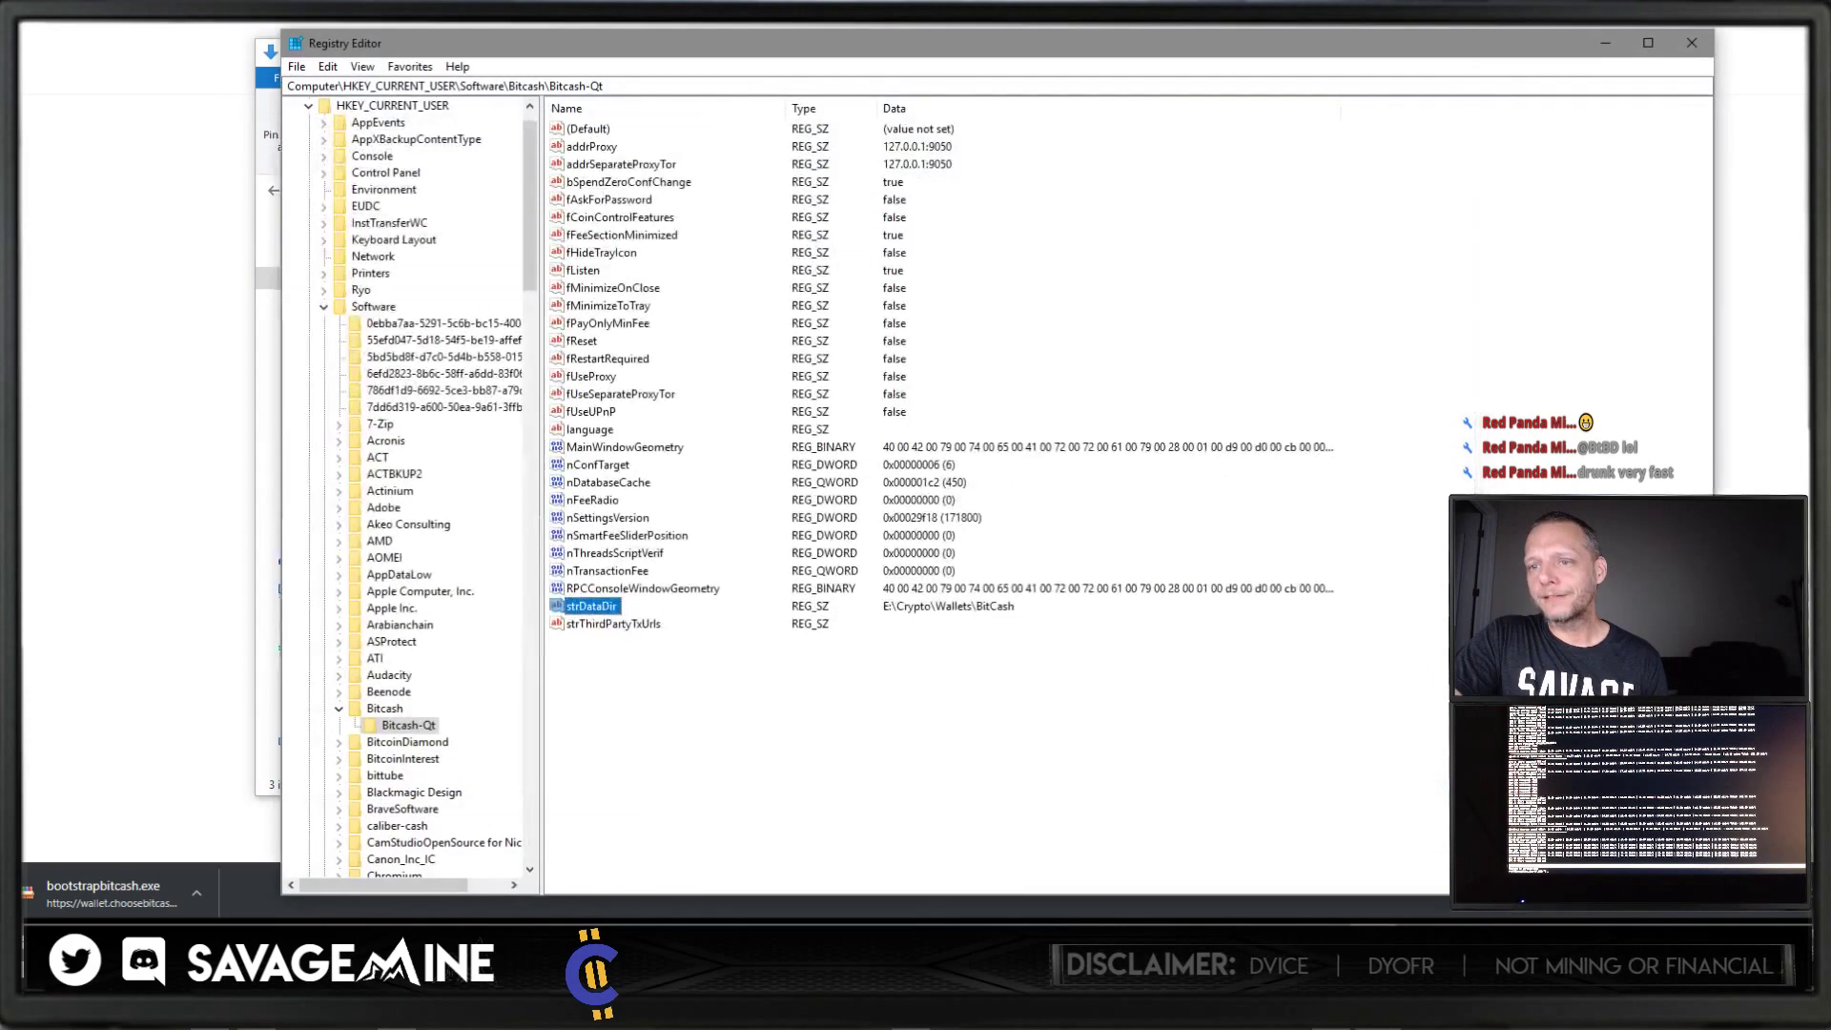
right_click(1363, 1009)
click(964, 604)
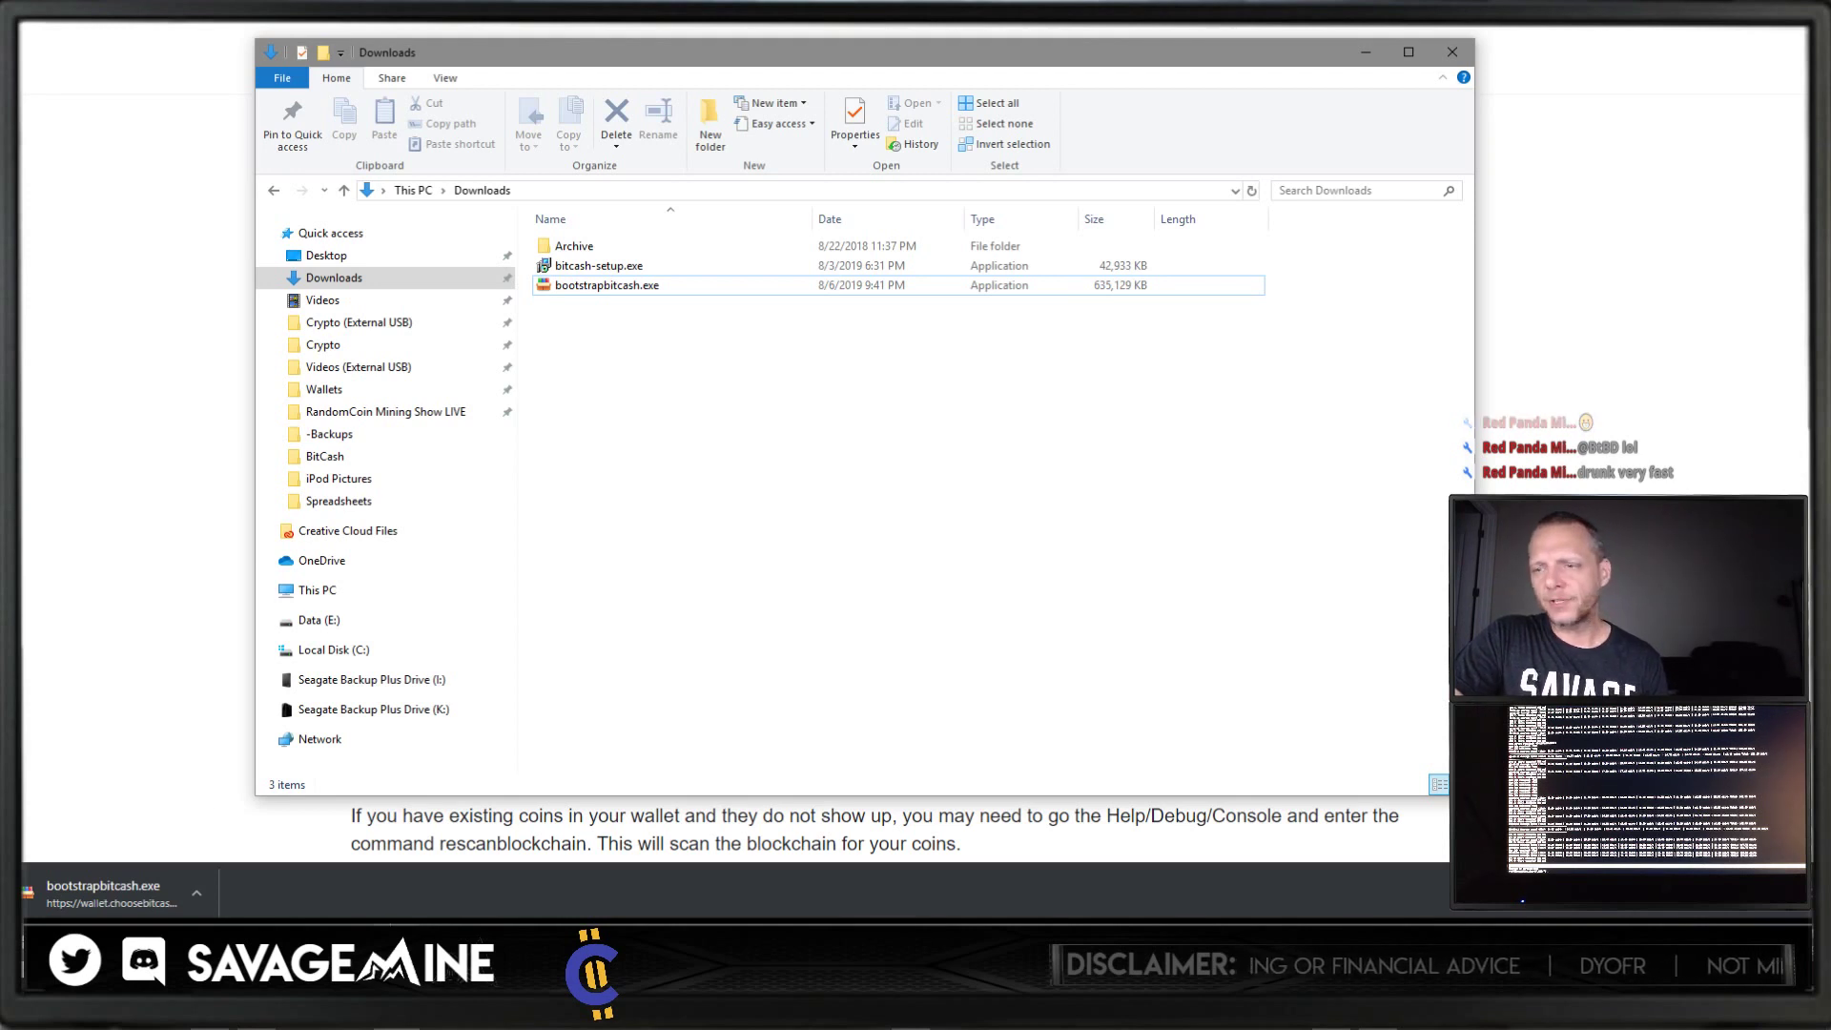
key(alt+Tab)
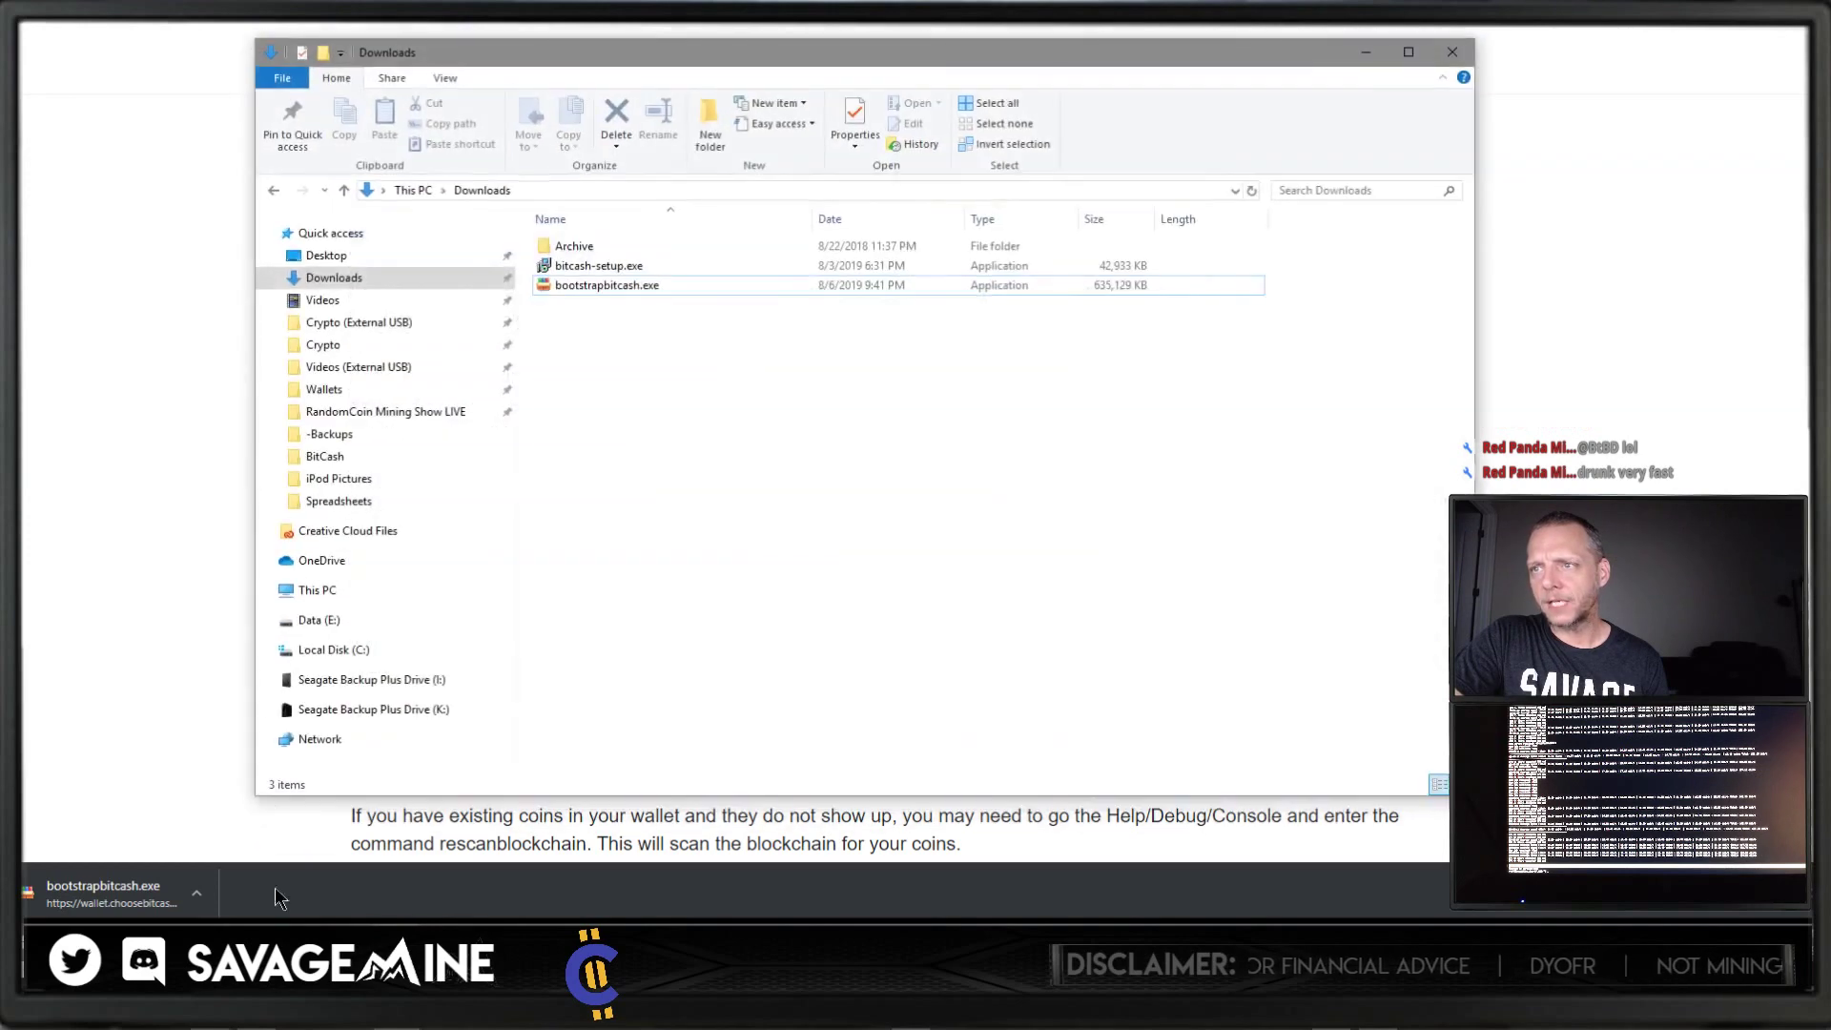
Step: Open the BitCash wallet folder in E:\Crypto\Wallets and bring its wallet files into view
click(326, 458)
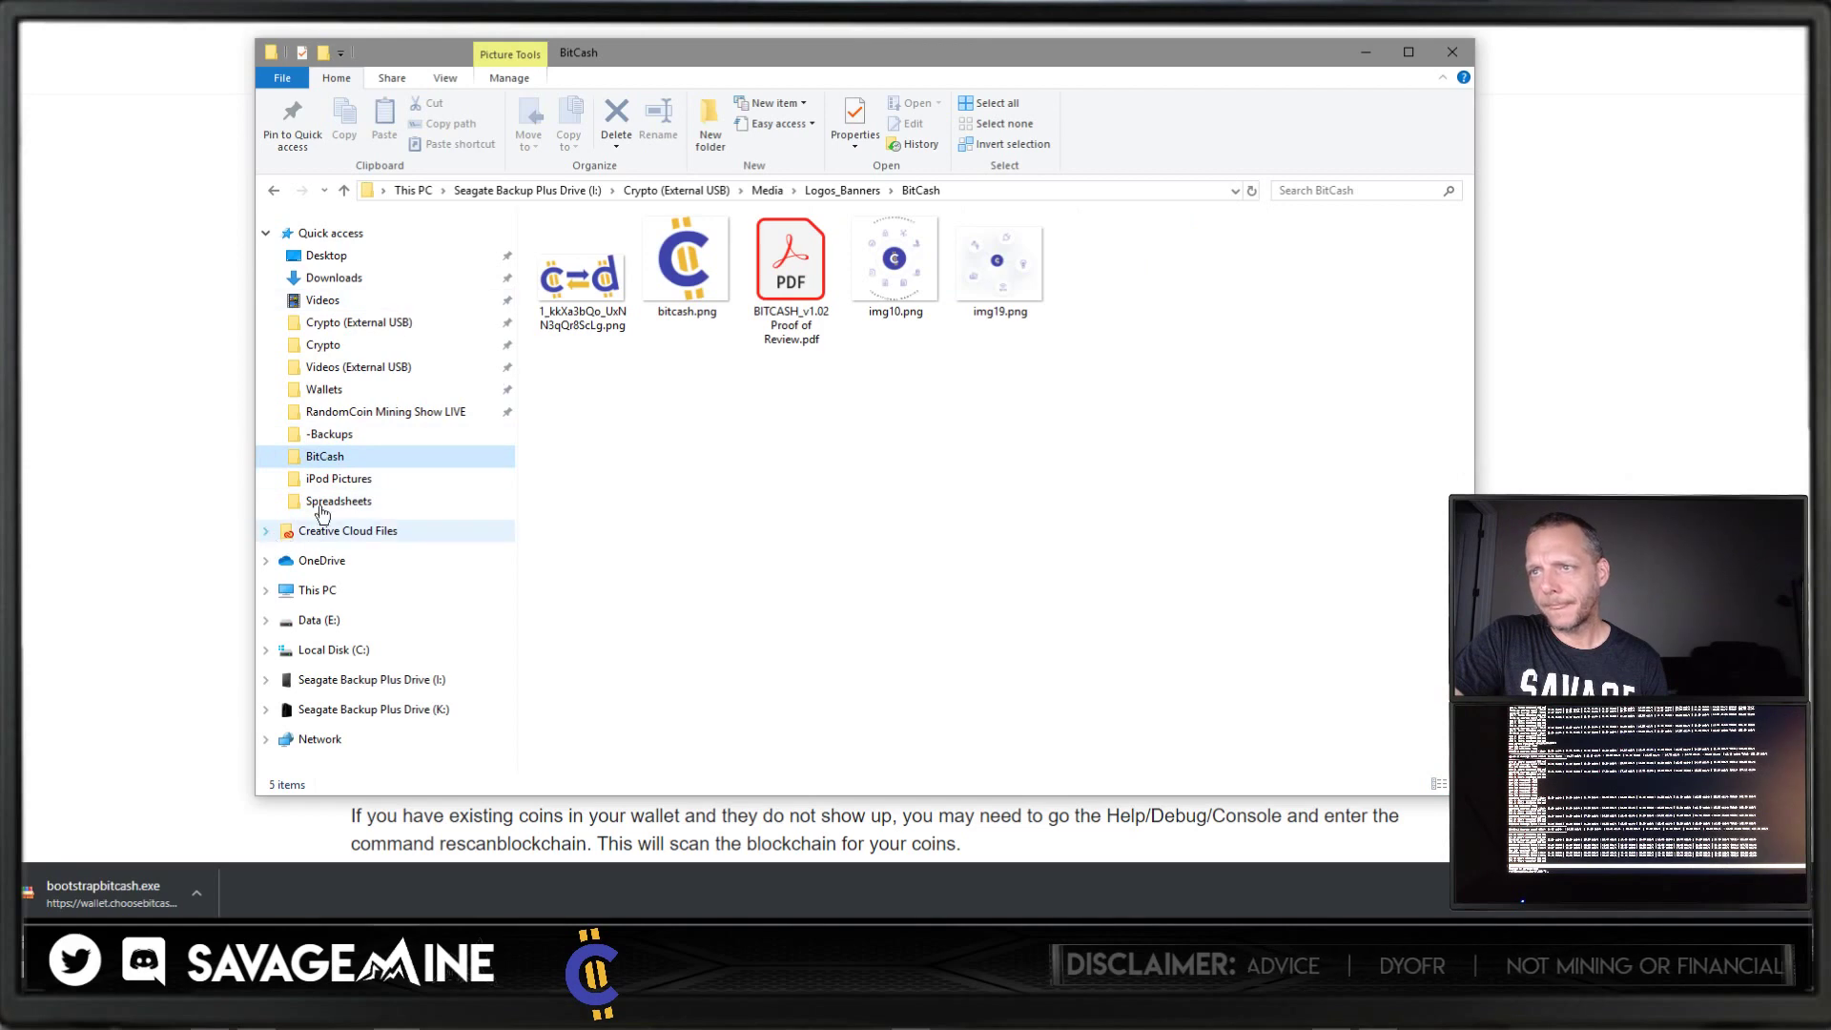
click(324, 389)
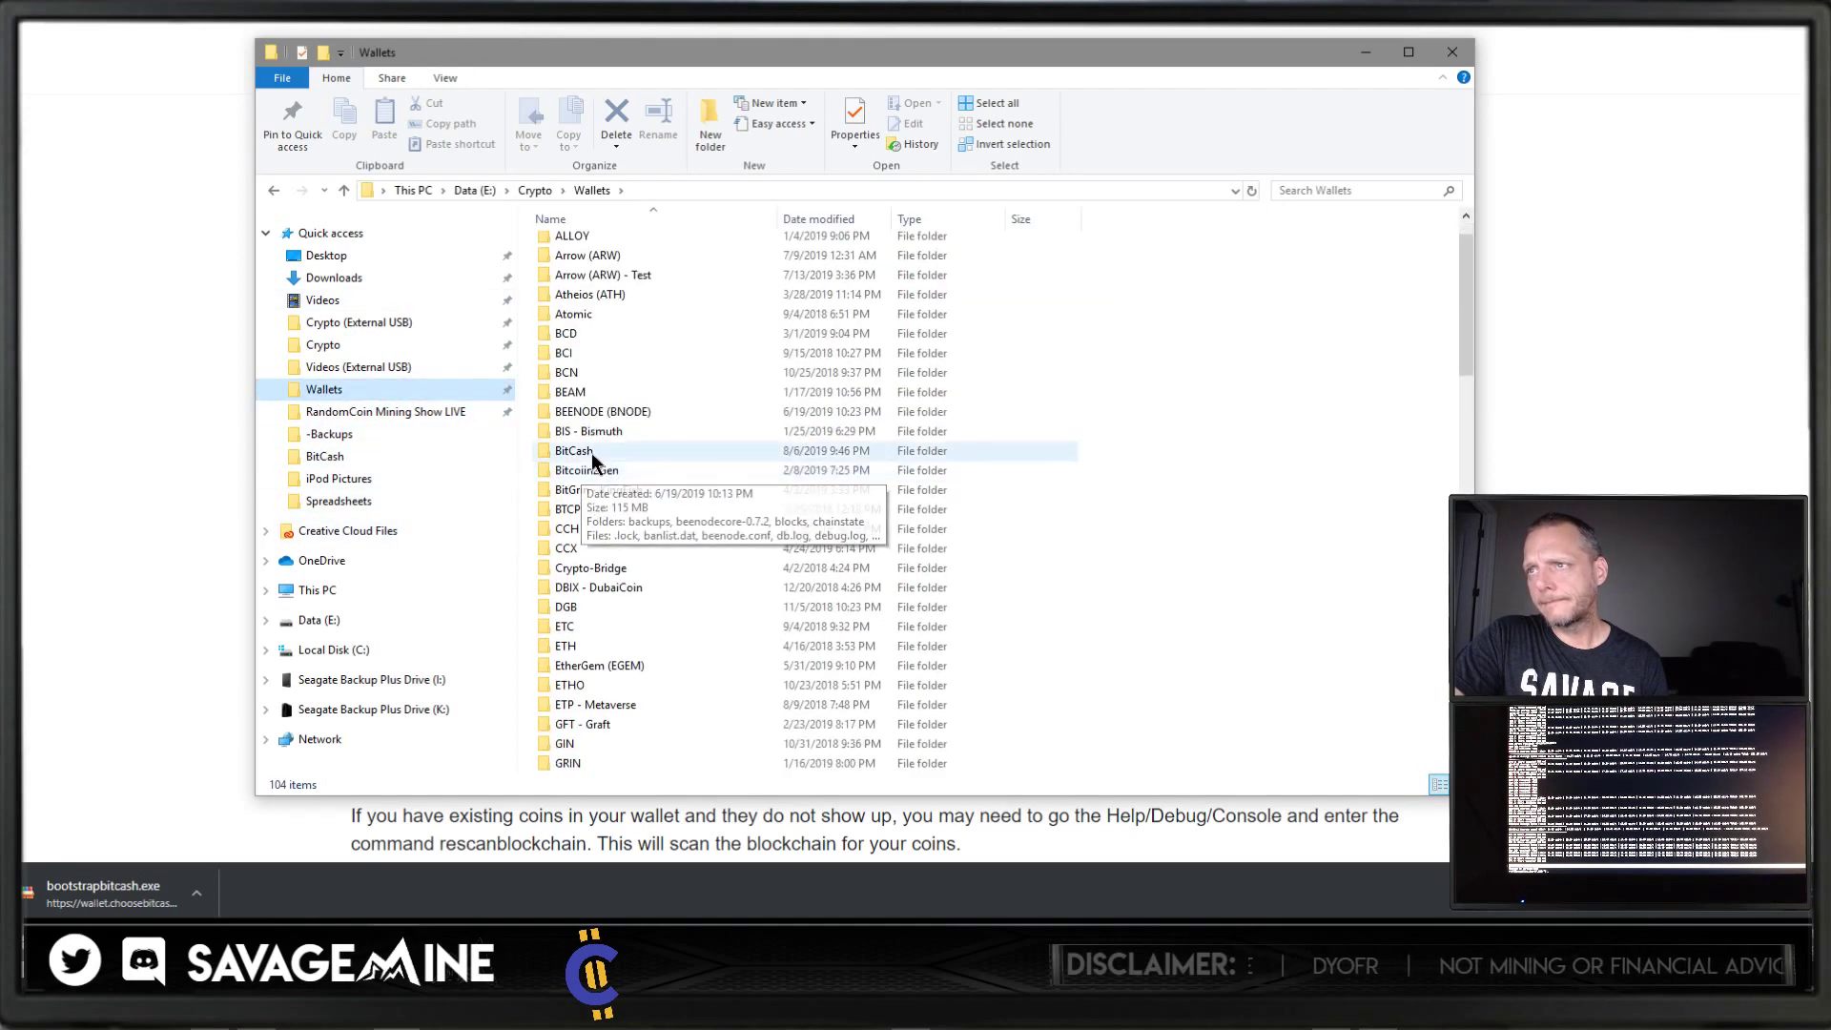
click(591, 452)
double_click(591, 454)
scroll(667, 528, down, 2)
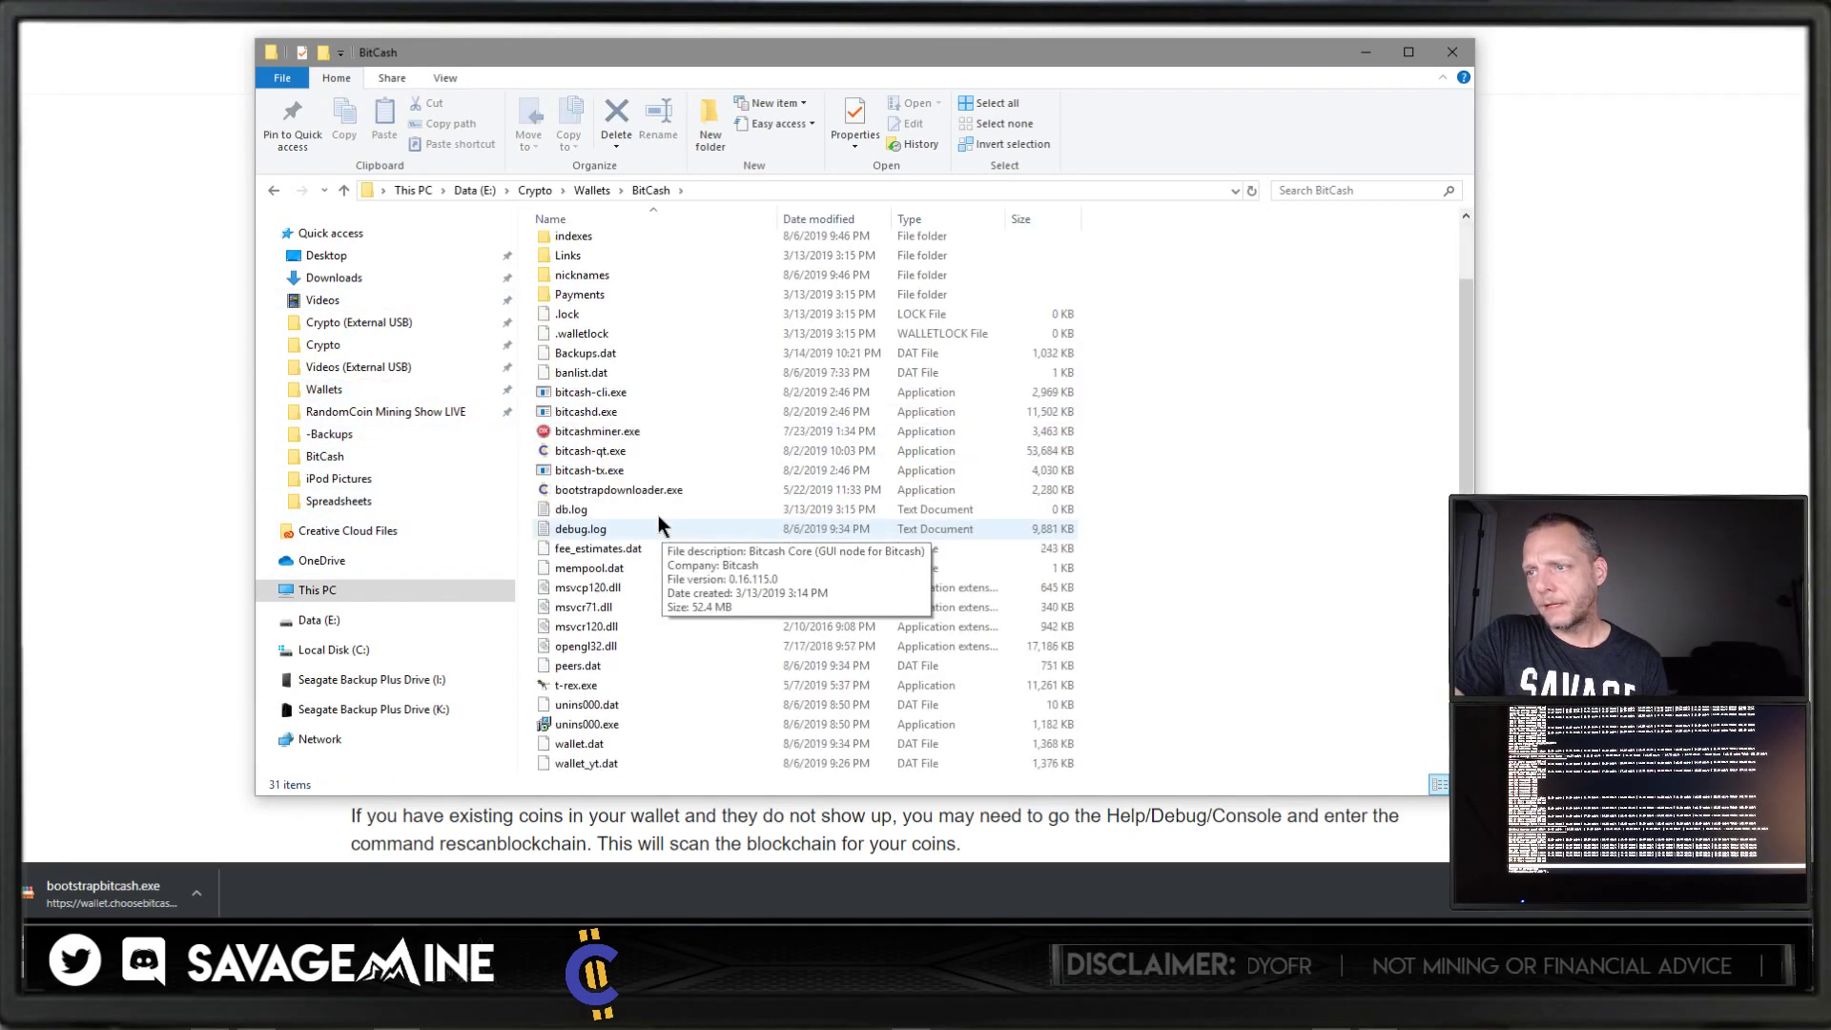
Step: Rename the wallet.dat file in the BitCash folder as wallet_savagemine.dat
click(615, 749)
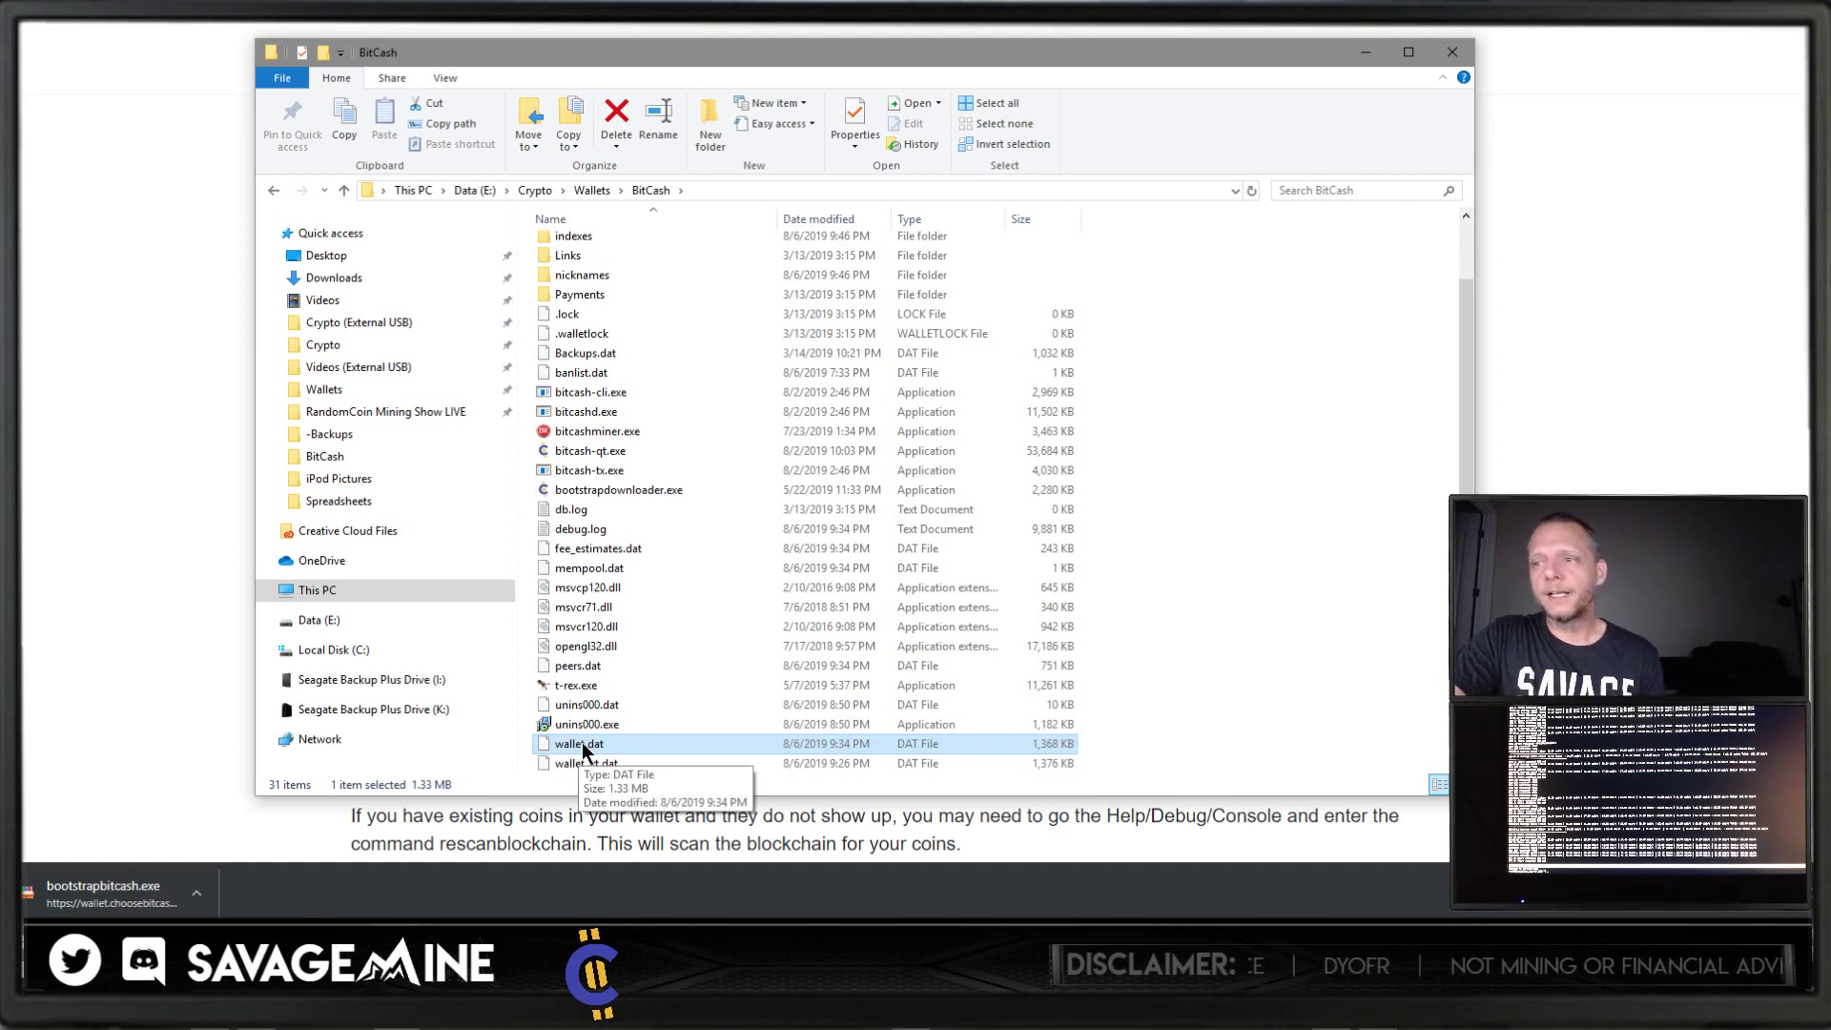
click(583, 763)
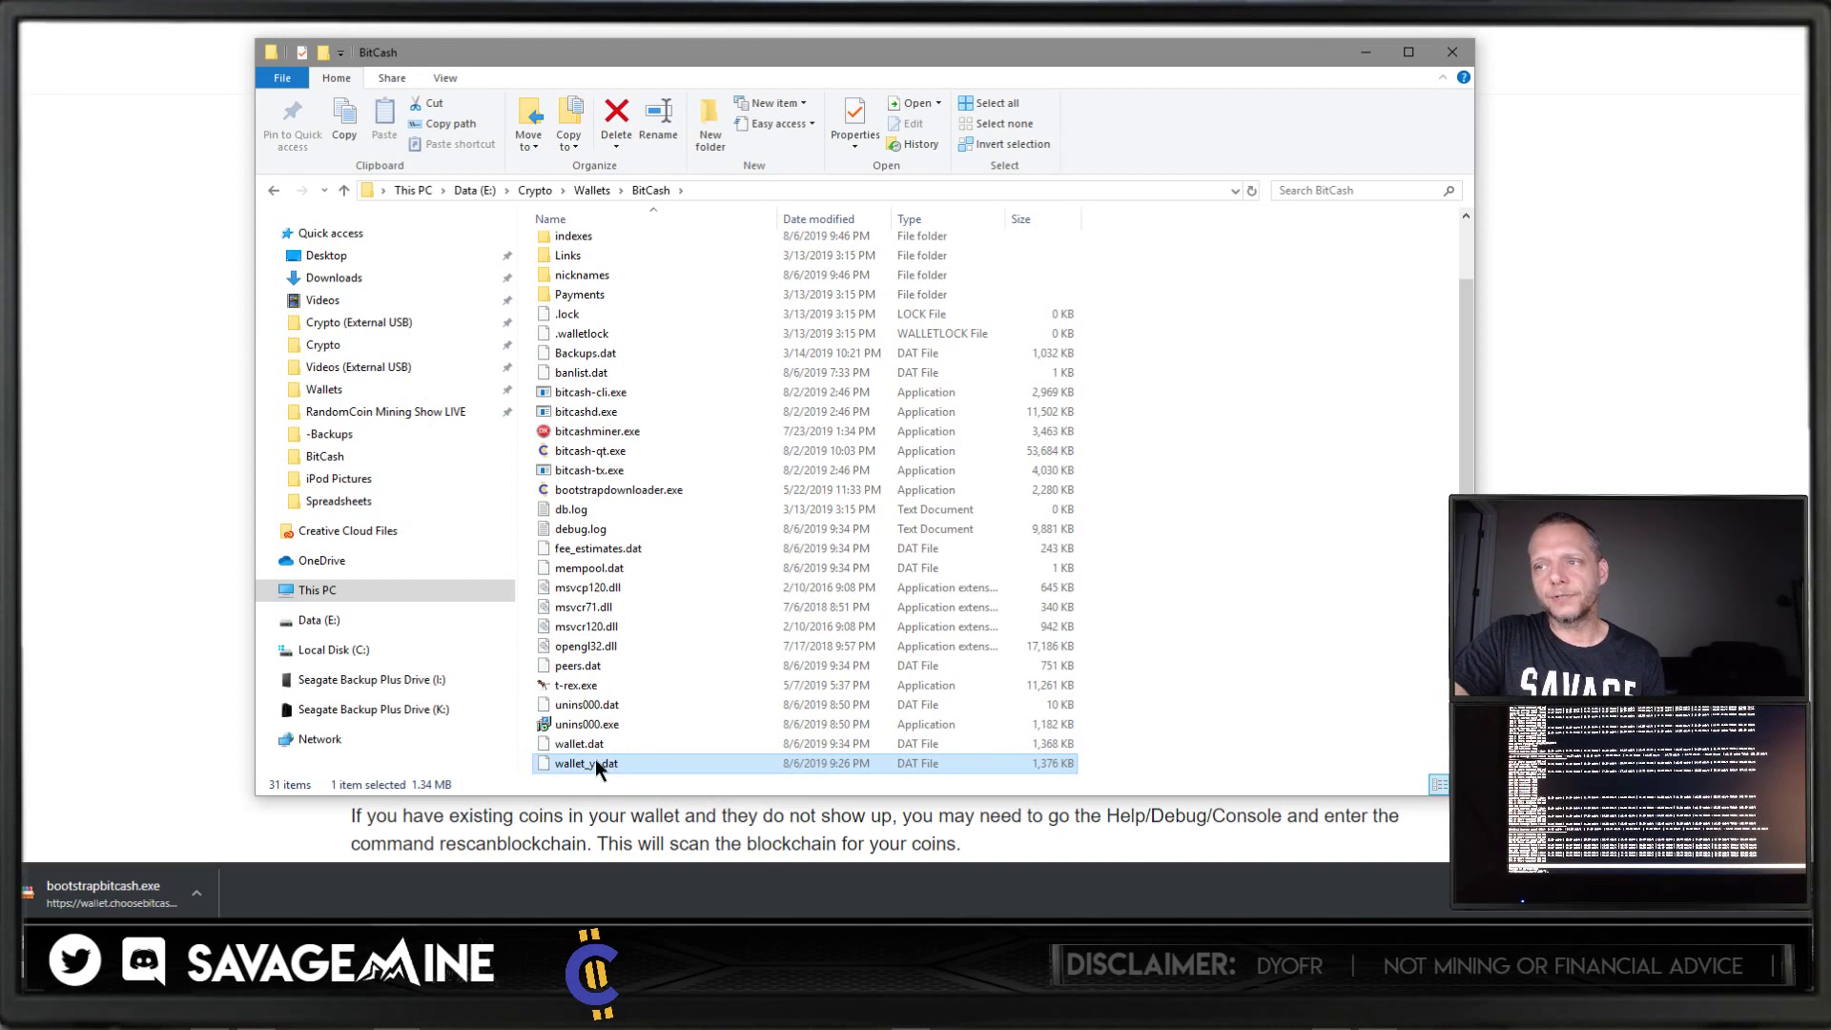
click(587, 747)
click(582, 742)
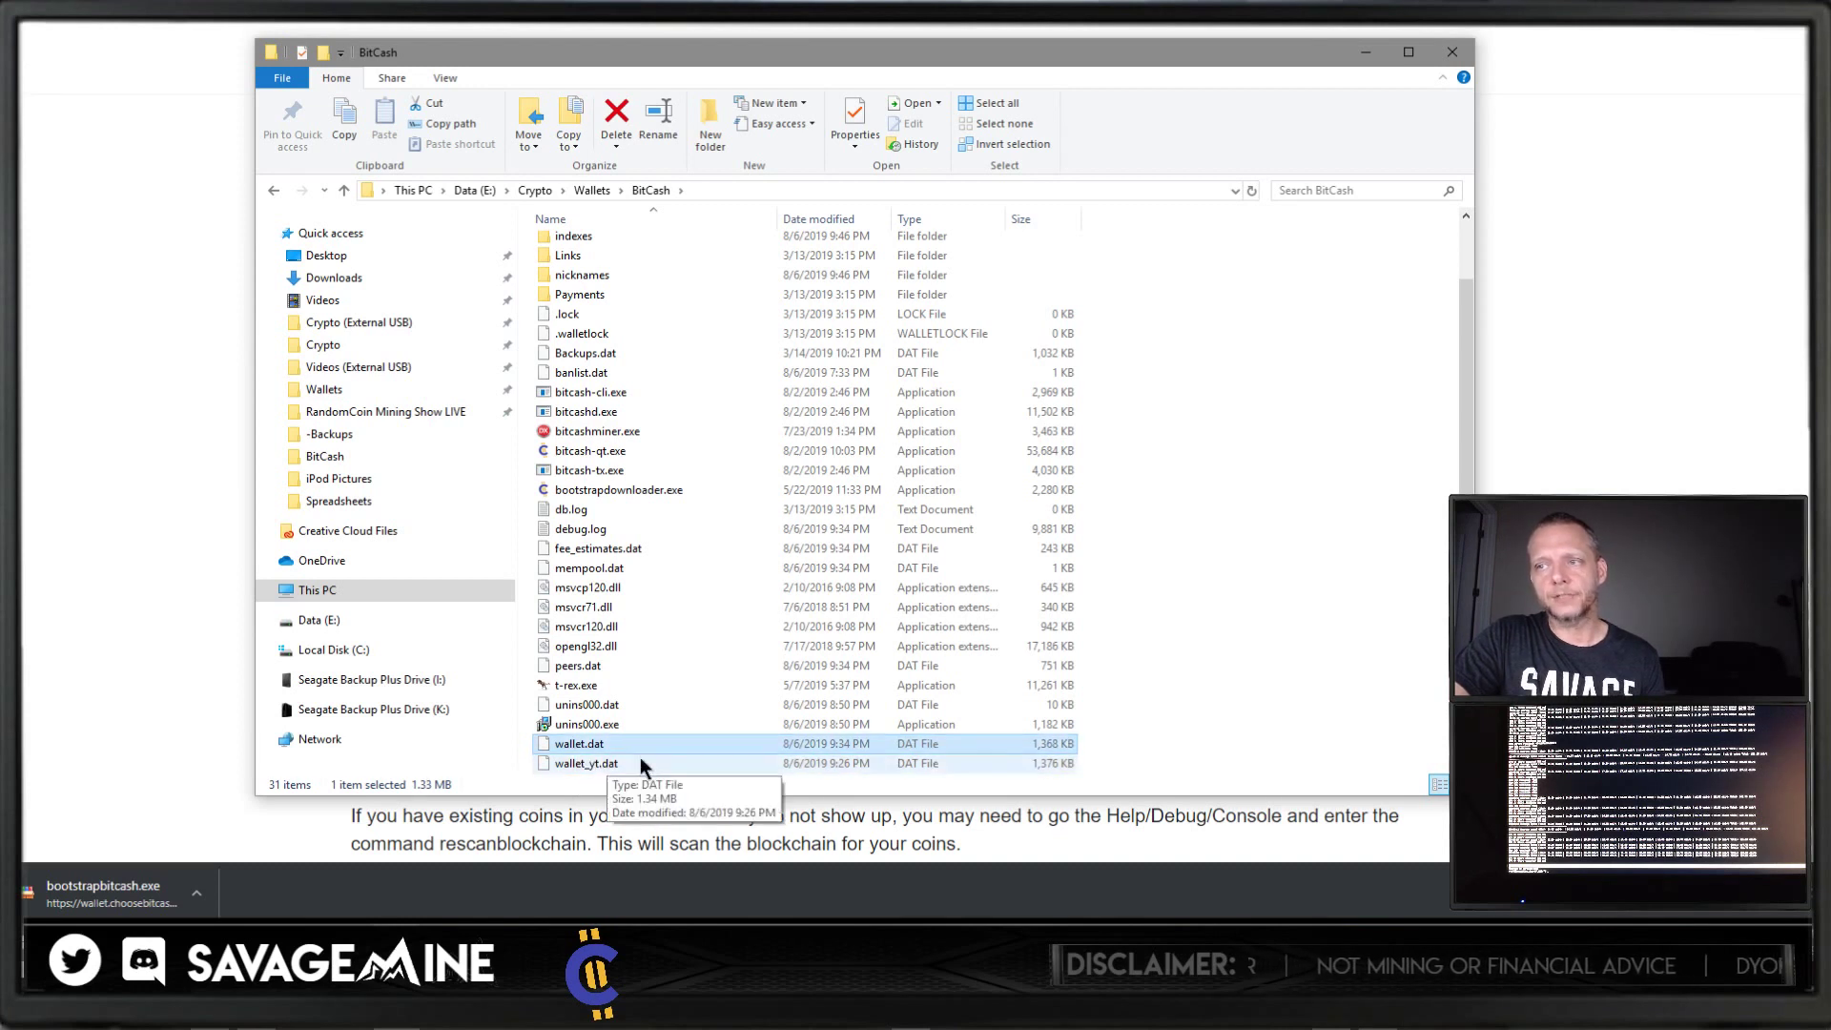
key(Right)
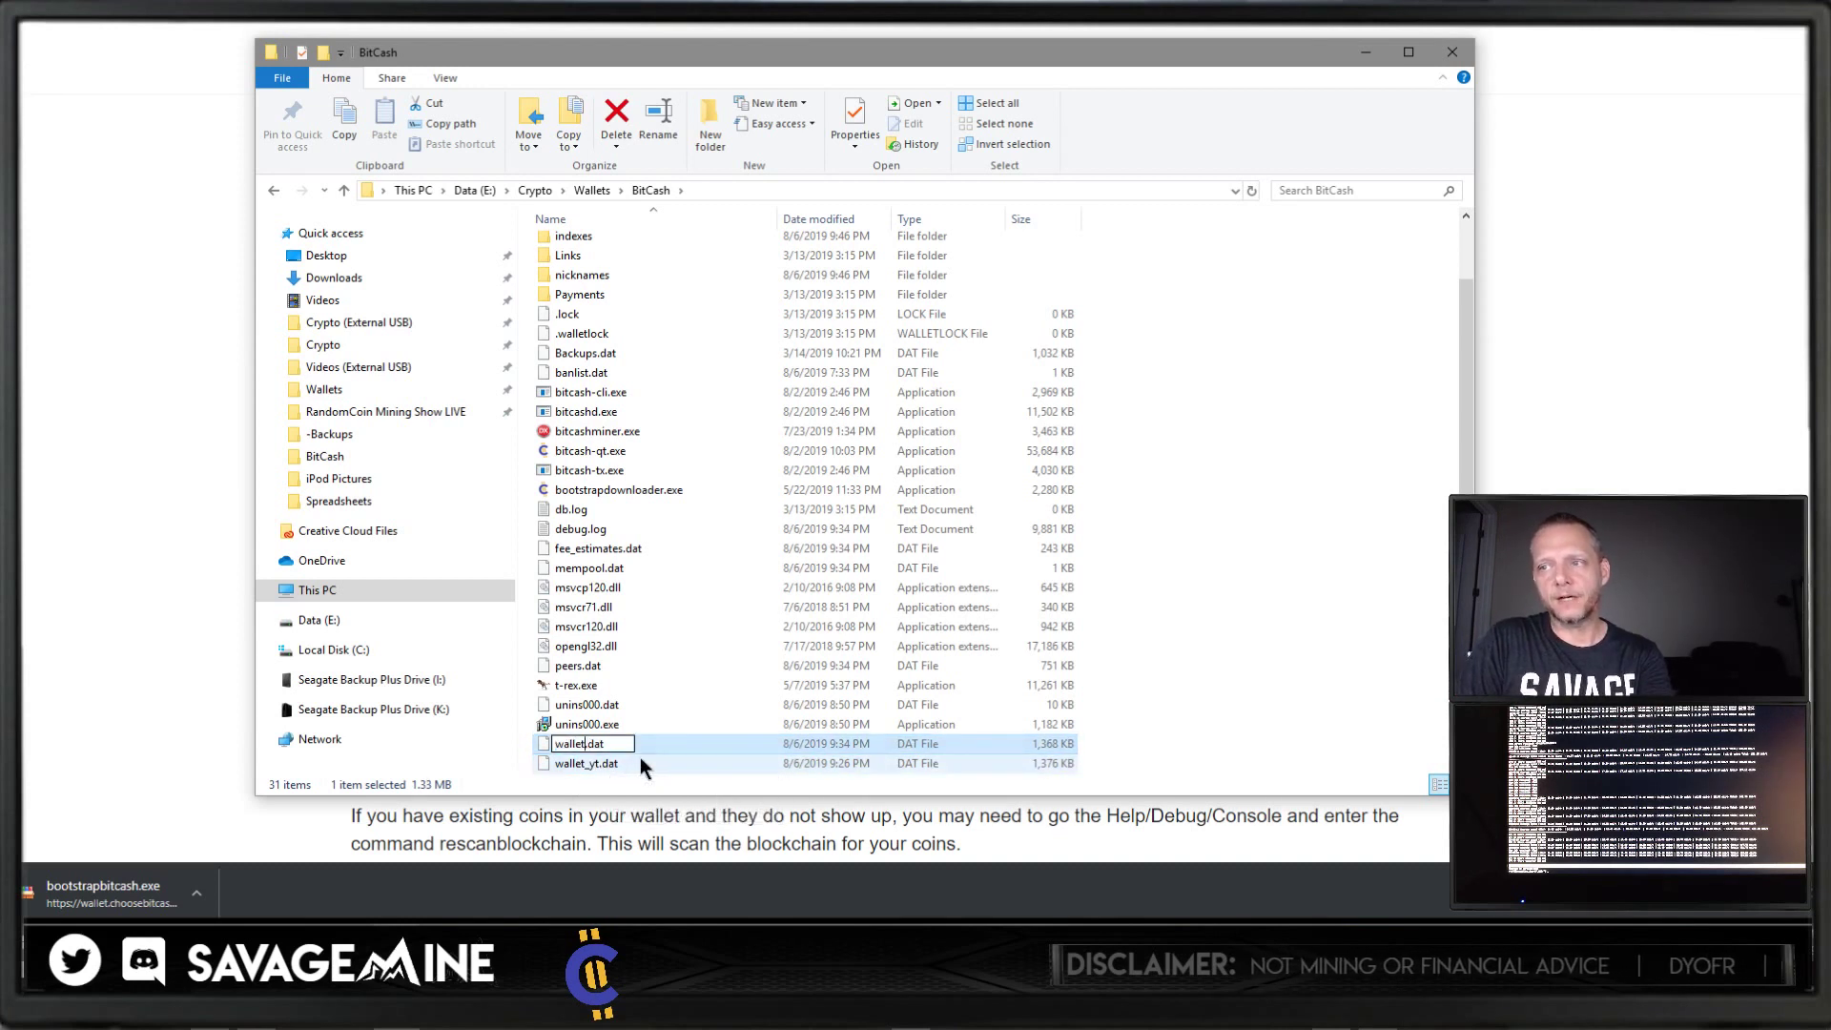
text(_savage)
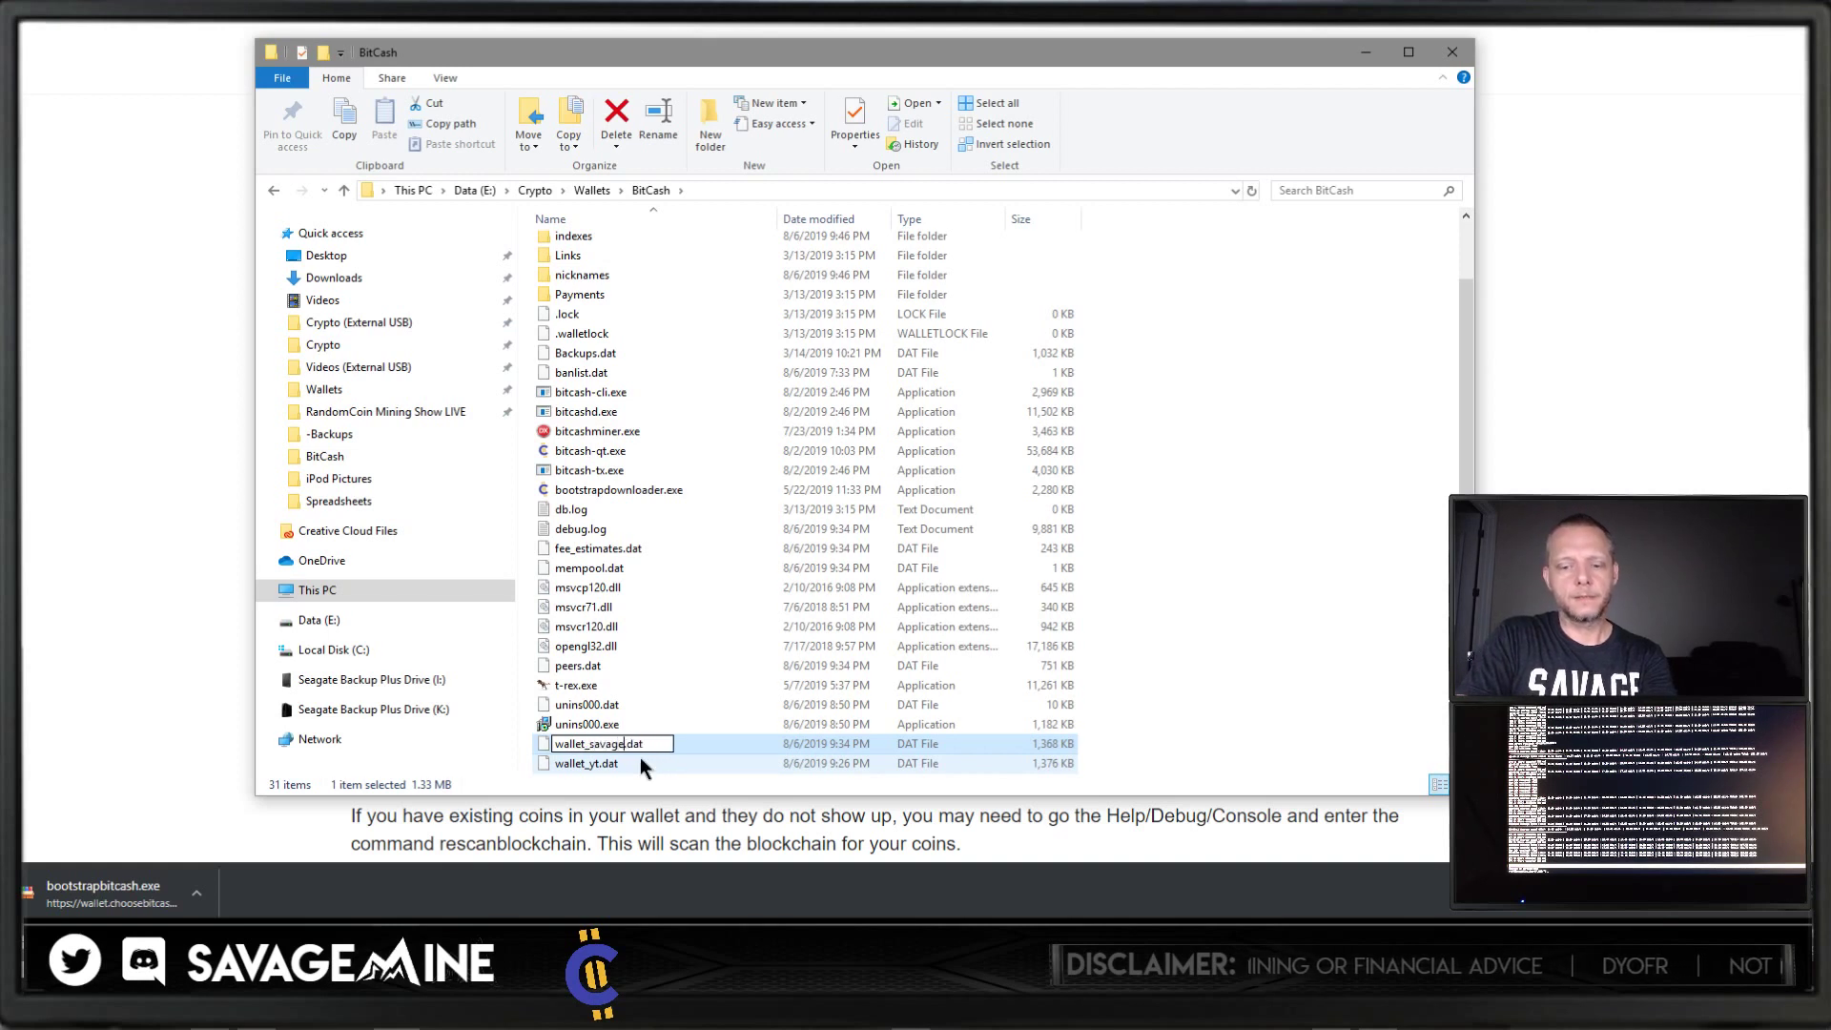
text(mine)
key(Return)
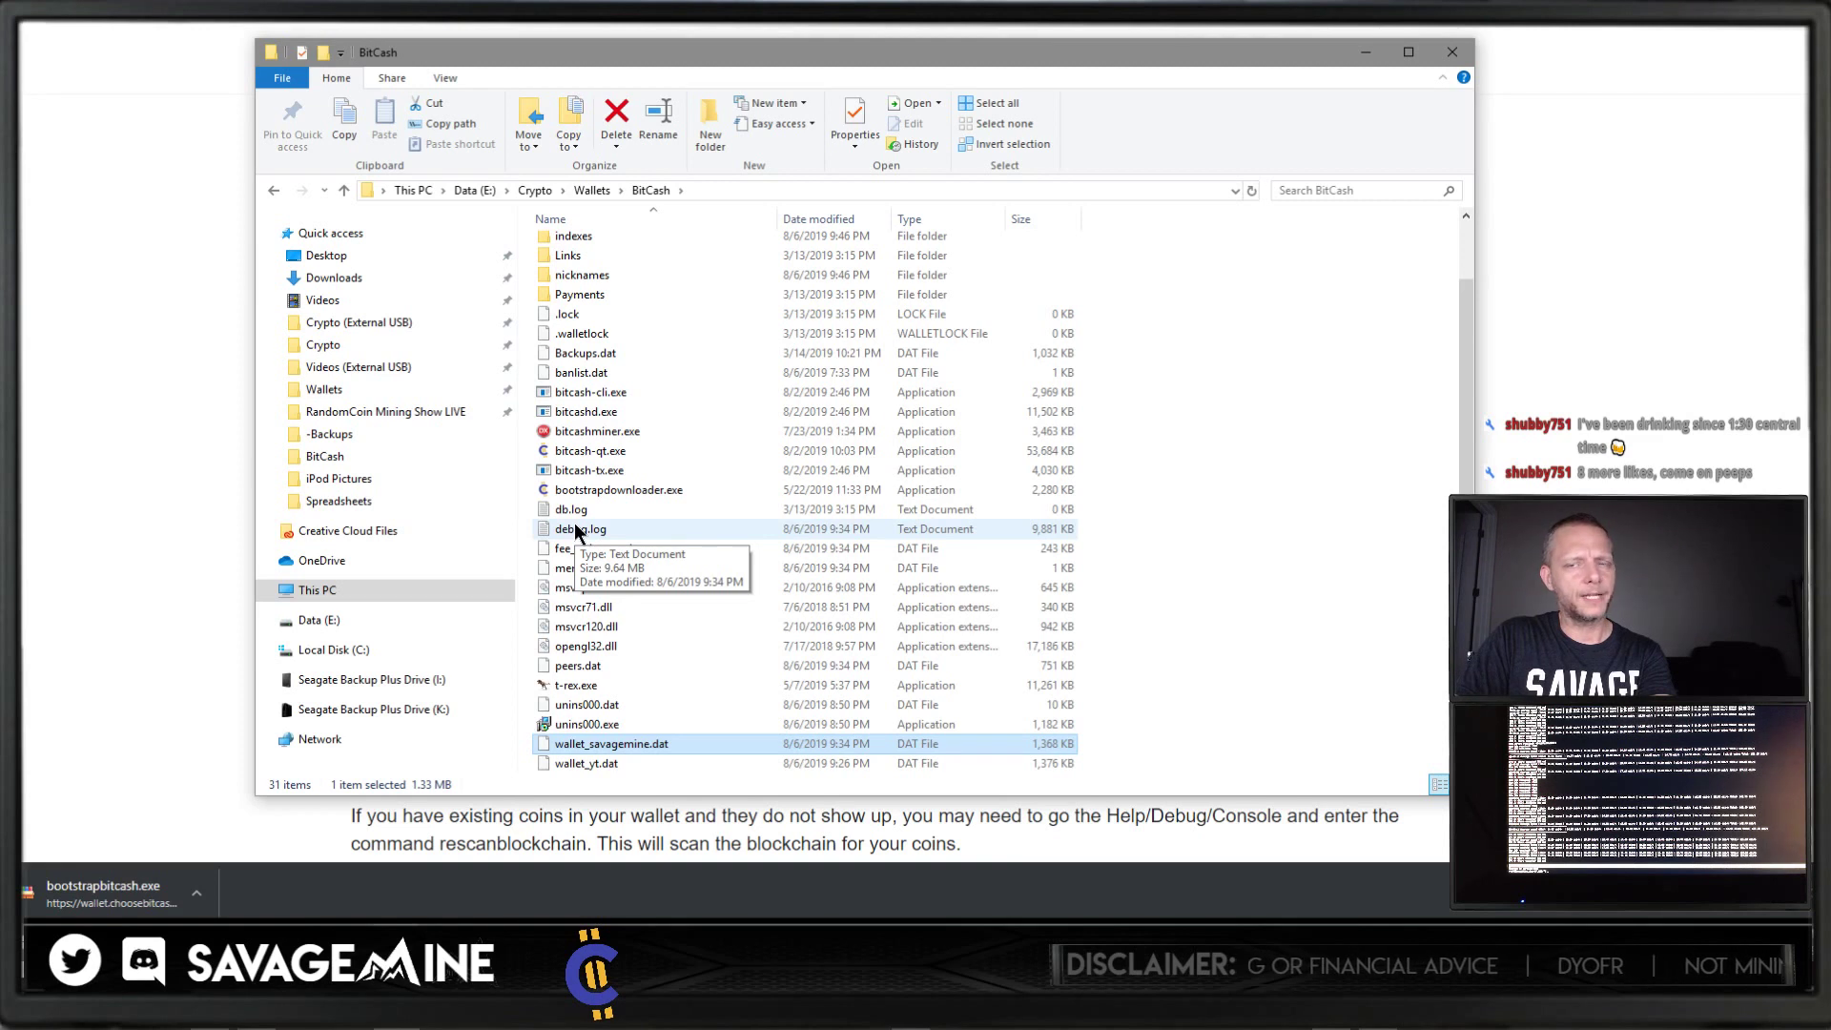
Step: Rename the wallet_yt.dat file as wallet.dat so the desktop wallet loads it
click(603, 762)
click(590, 765)
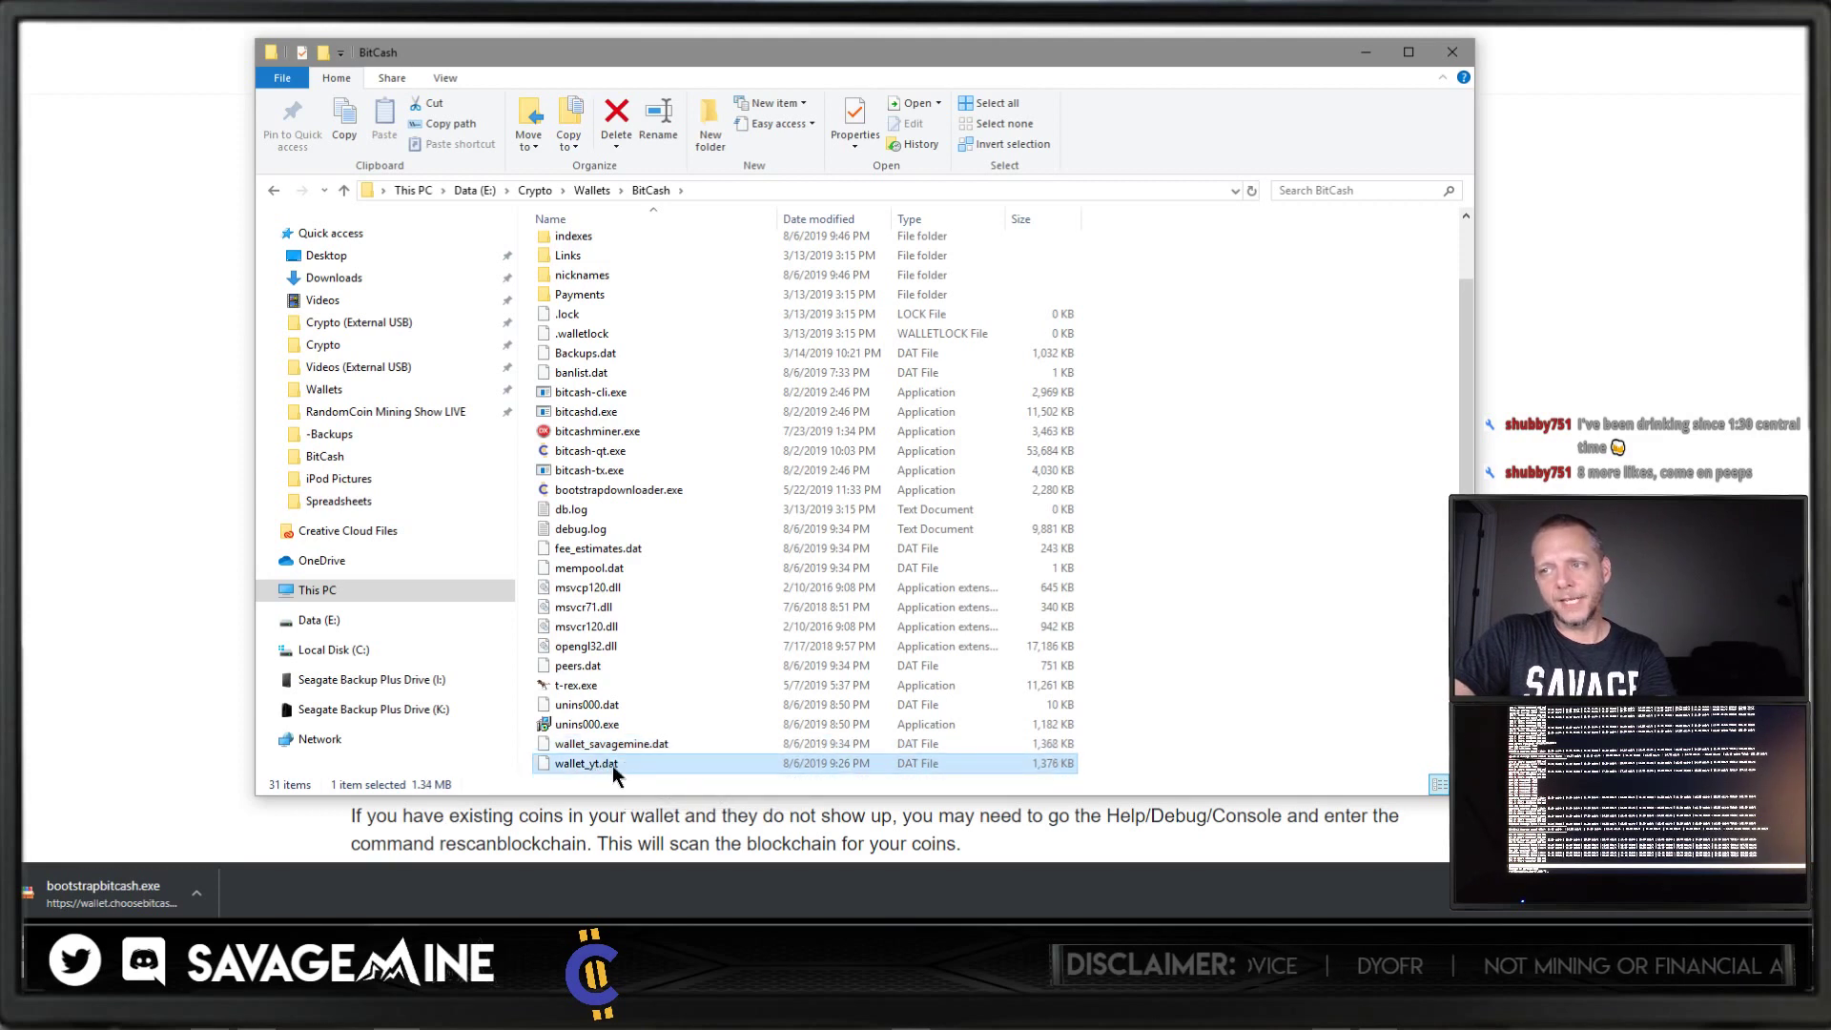
click(612, 765)
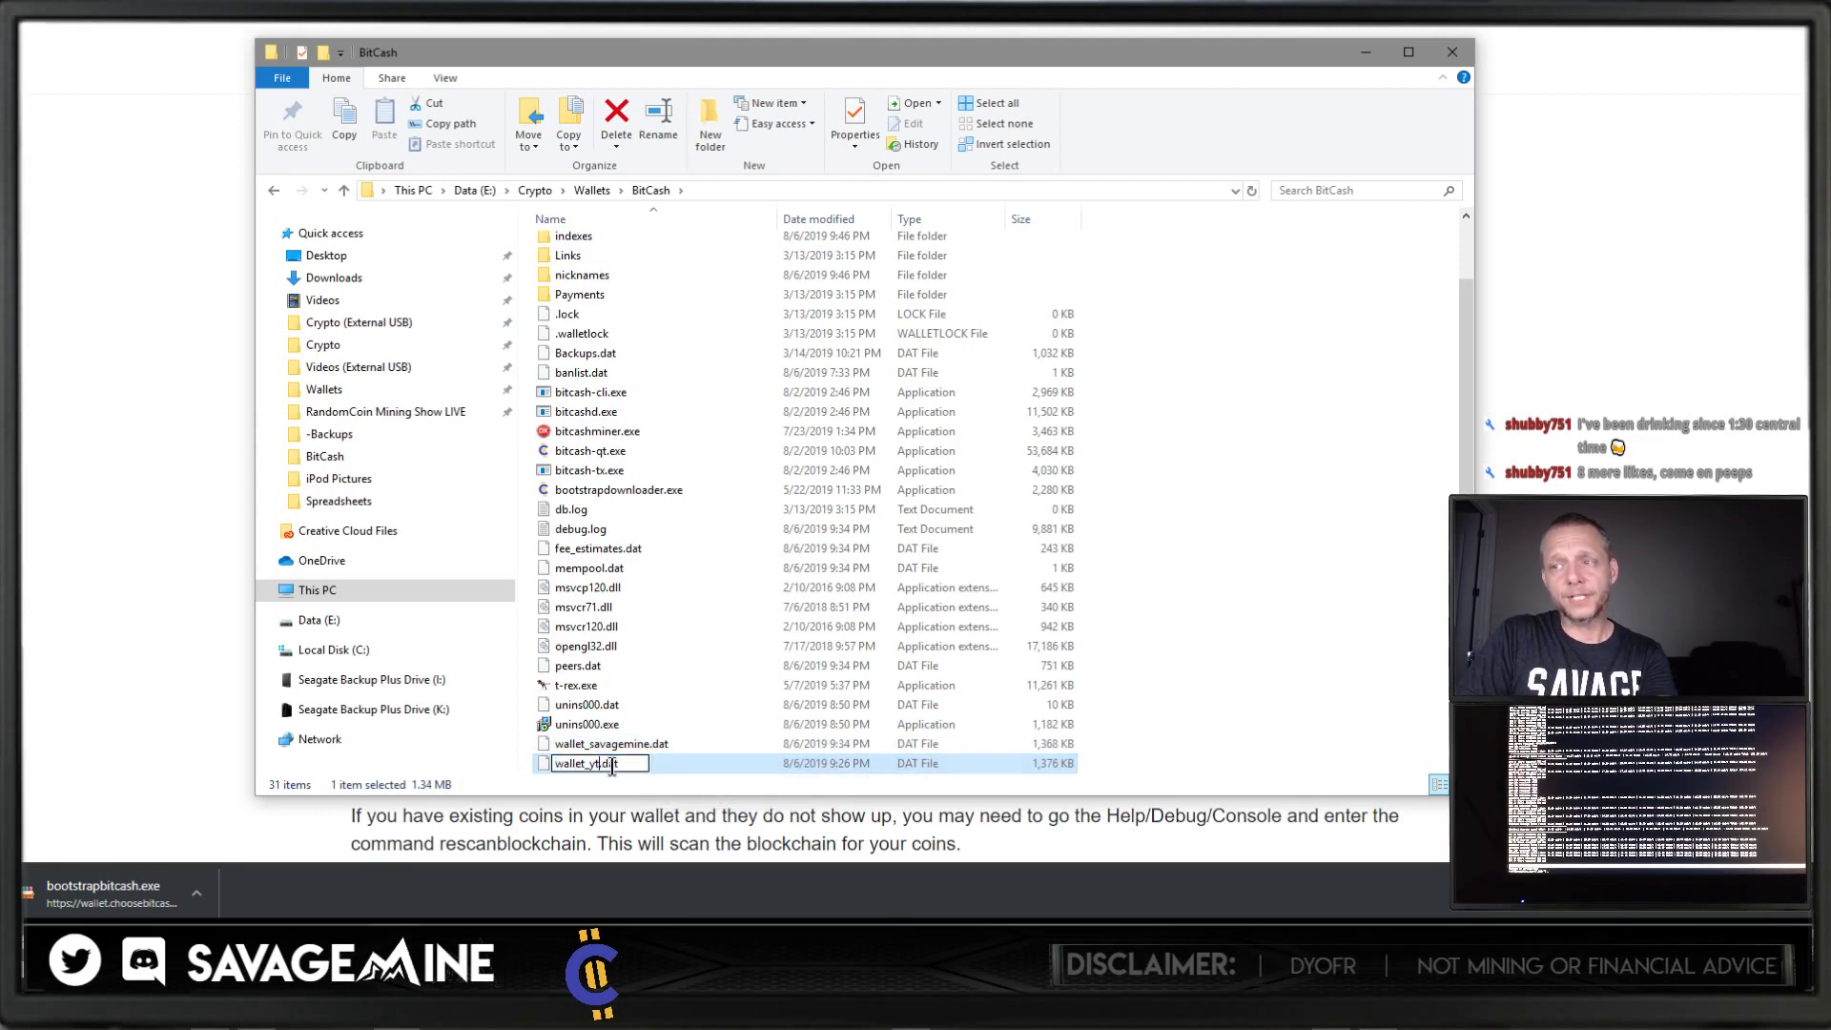
key(BackSpace)
key(BackSpace)
key(BackSpace)
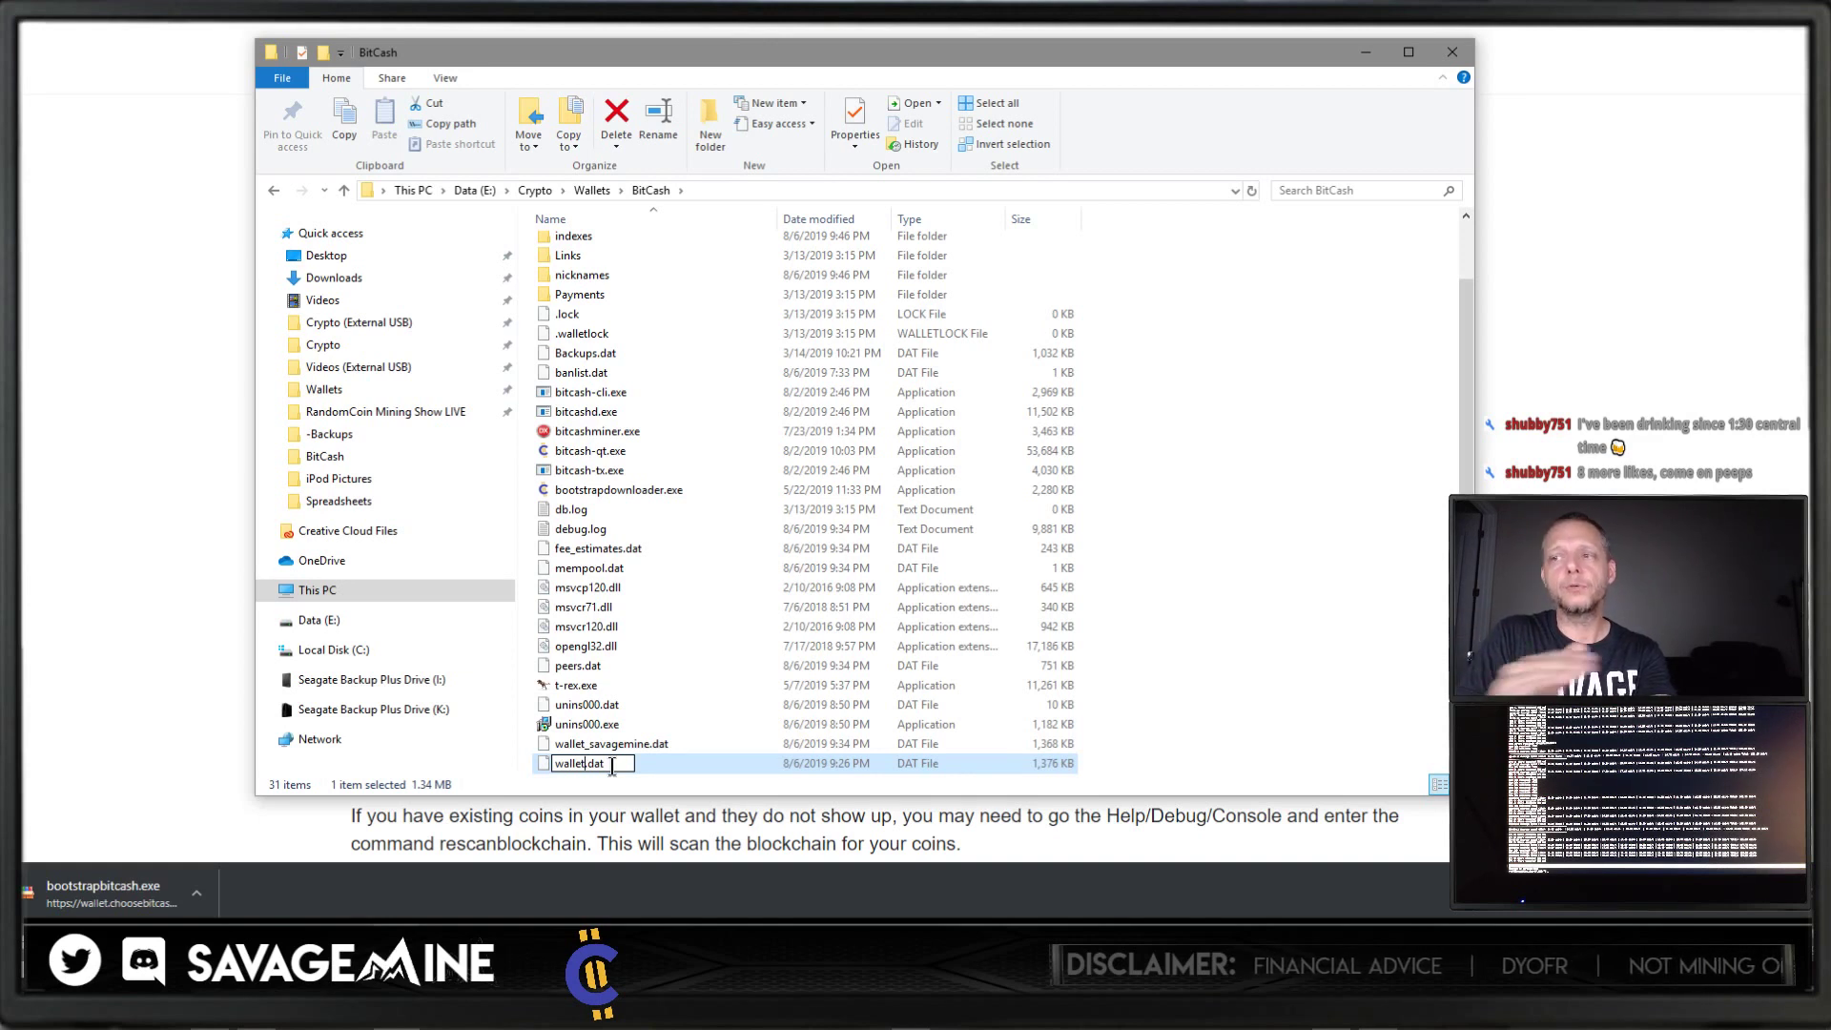
key(Return)
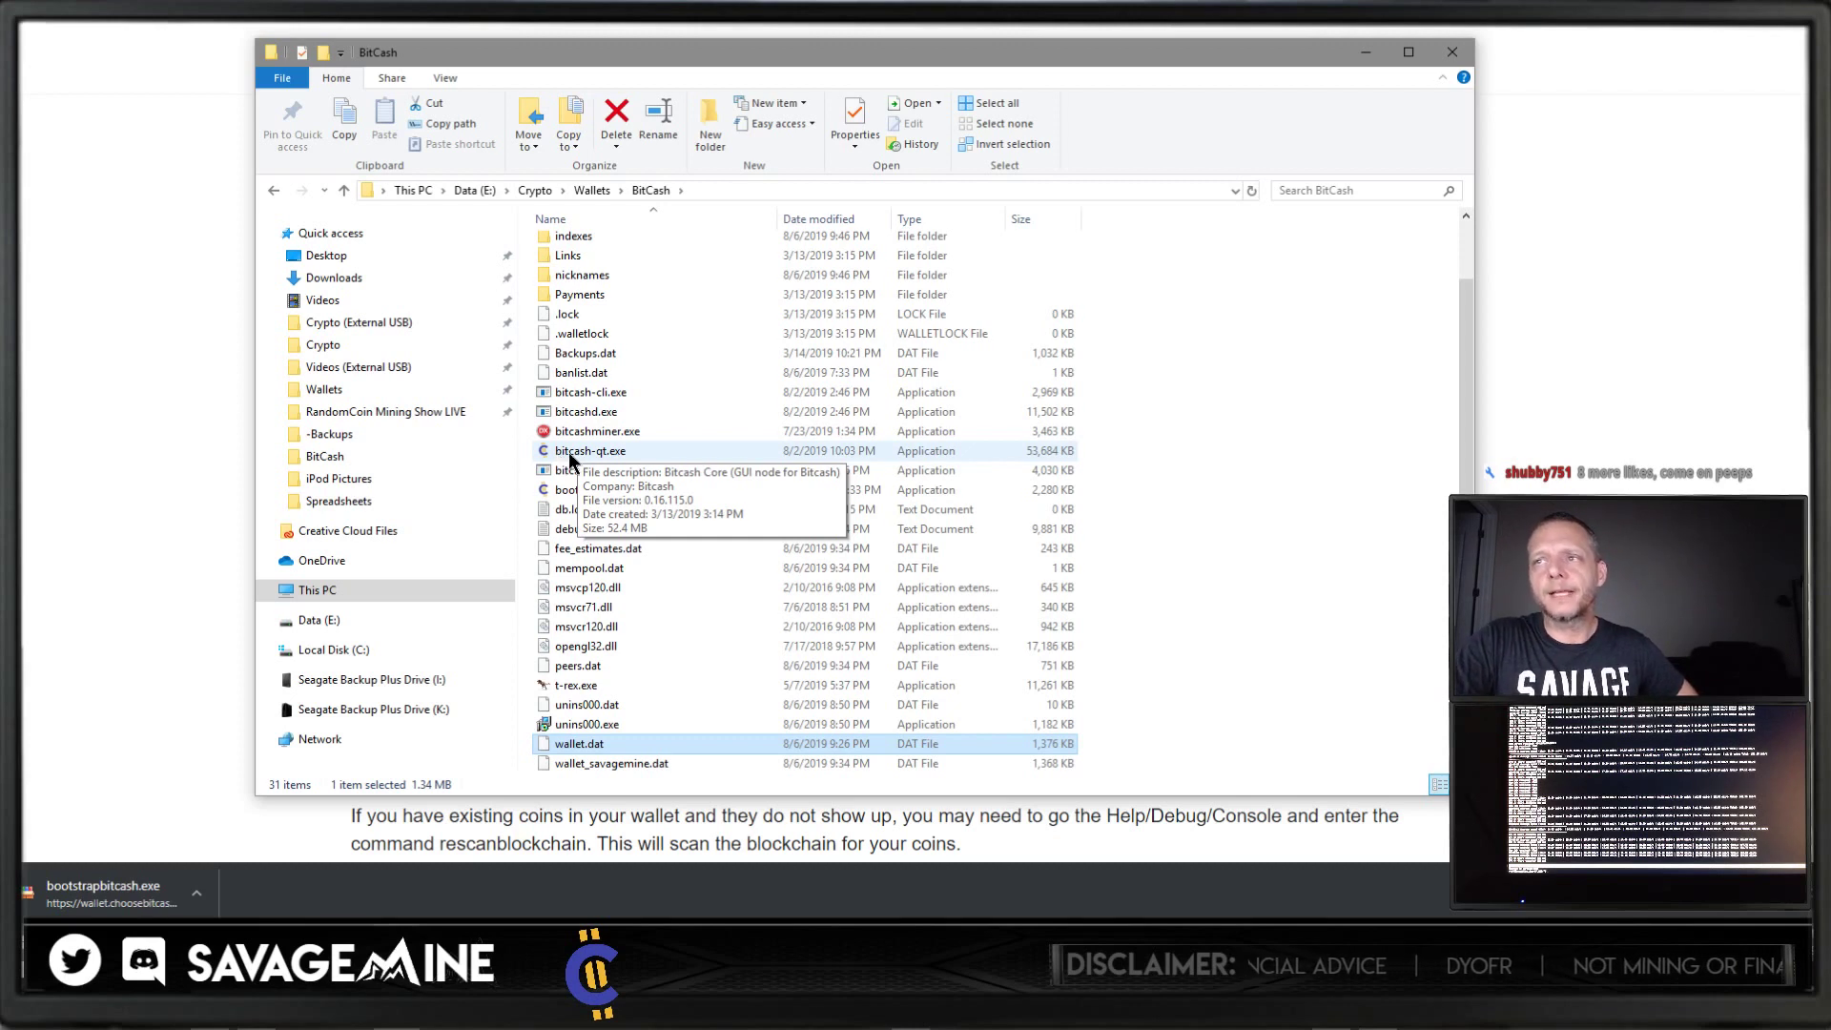
Step: Launch bitcash-qt.exe, minimize the browser and File Explorer windows, and move the Bitcash Core loading window on the desktop
click(586, 452)
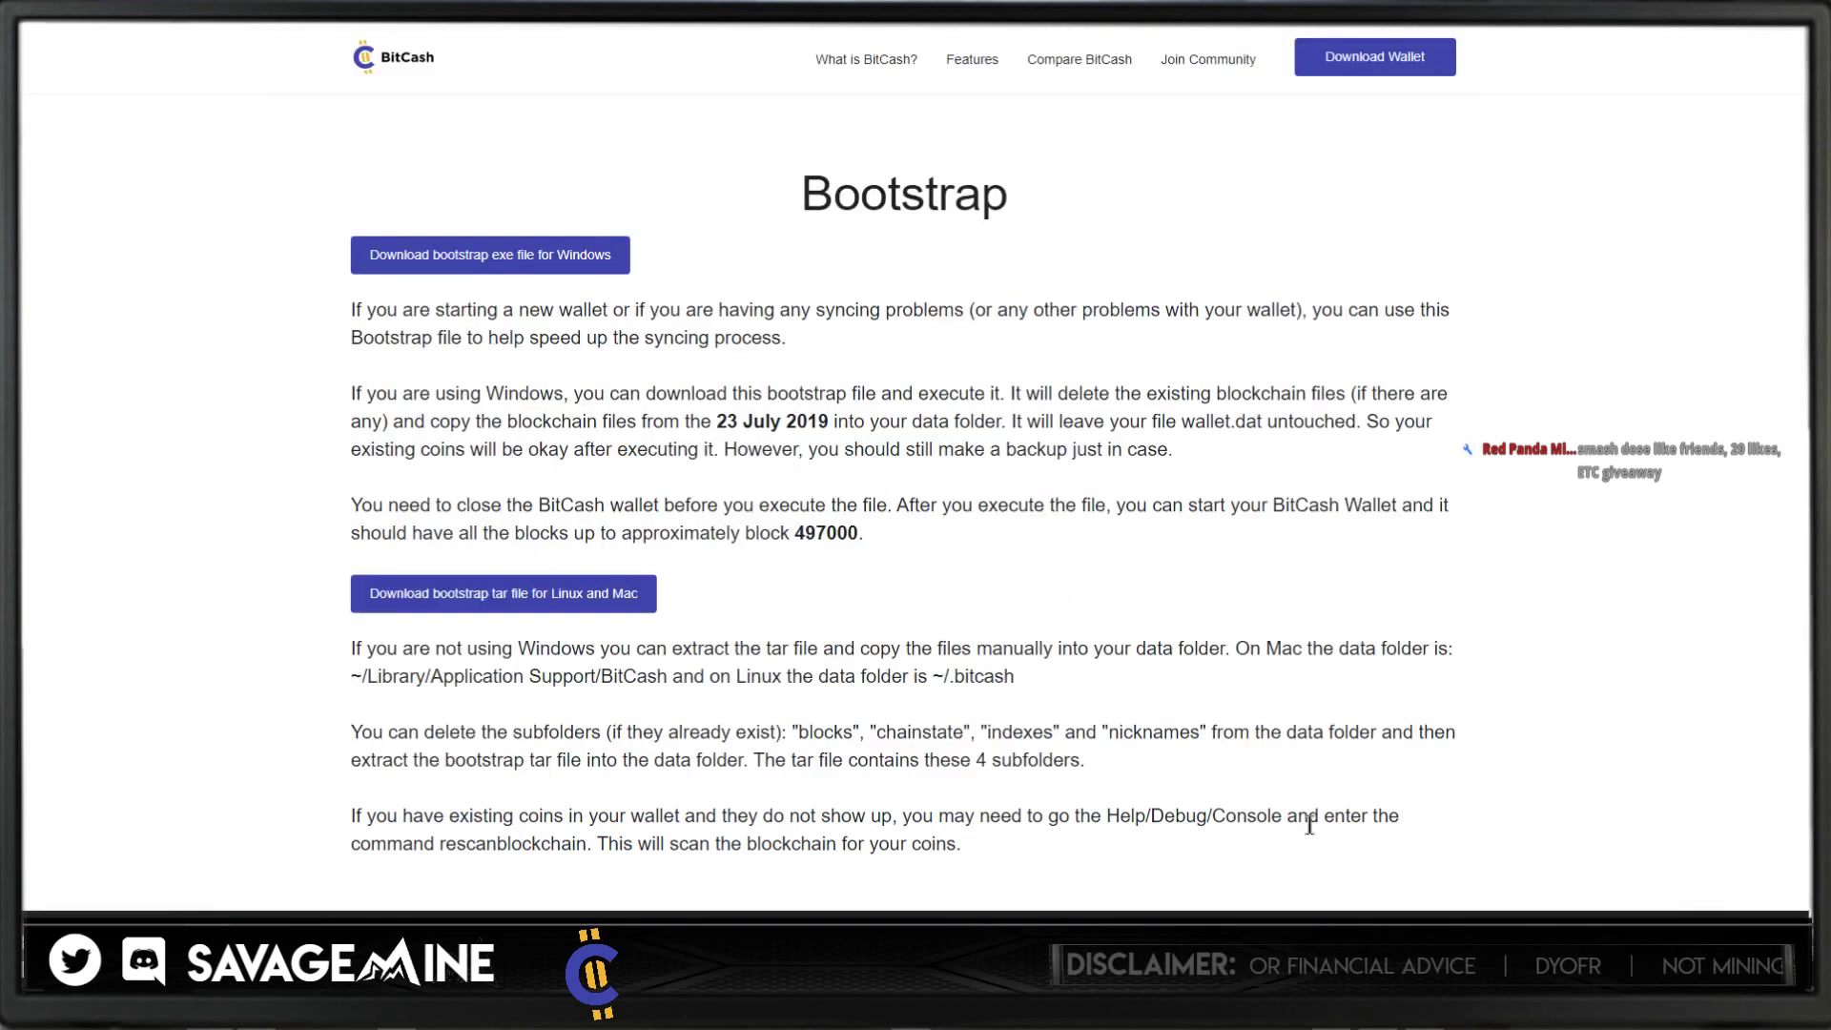
click(911, 1013)
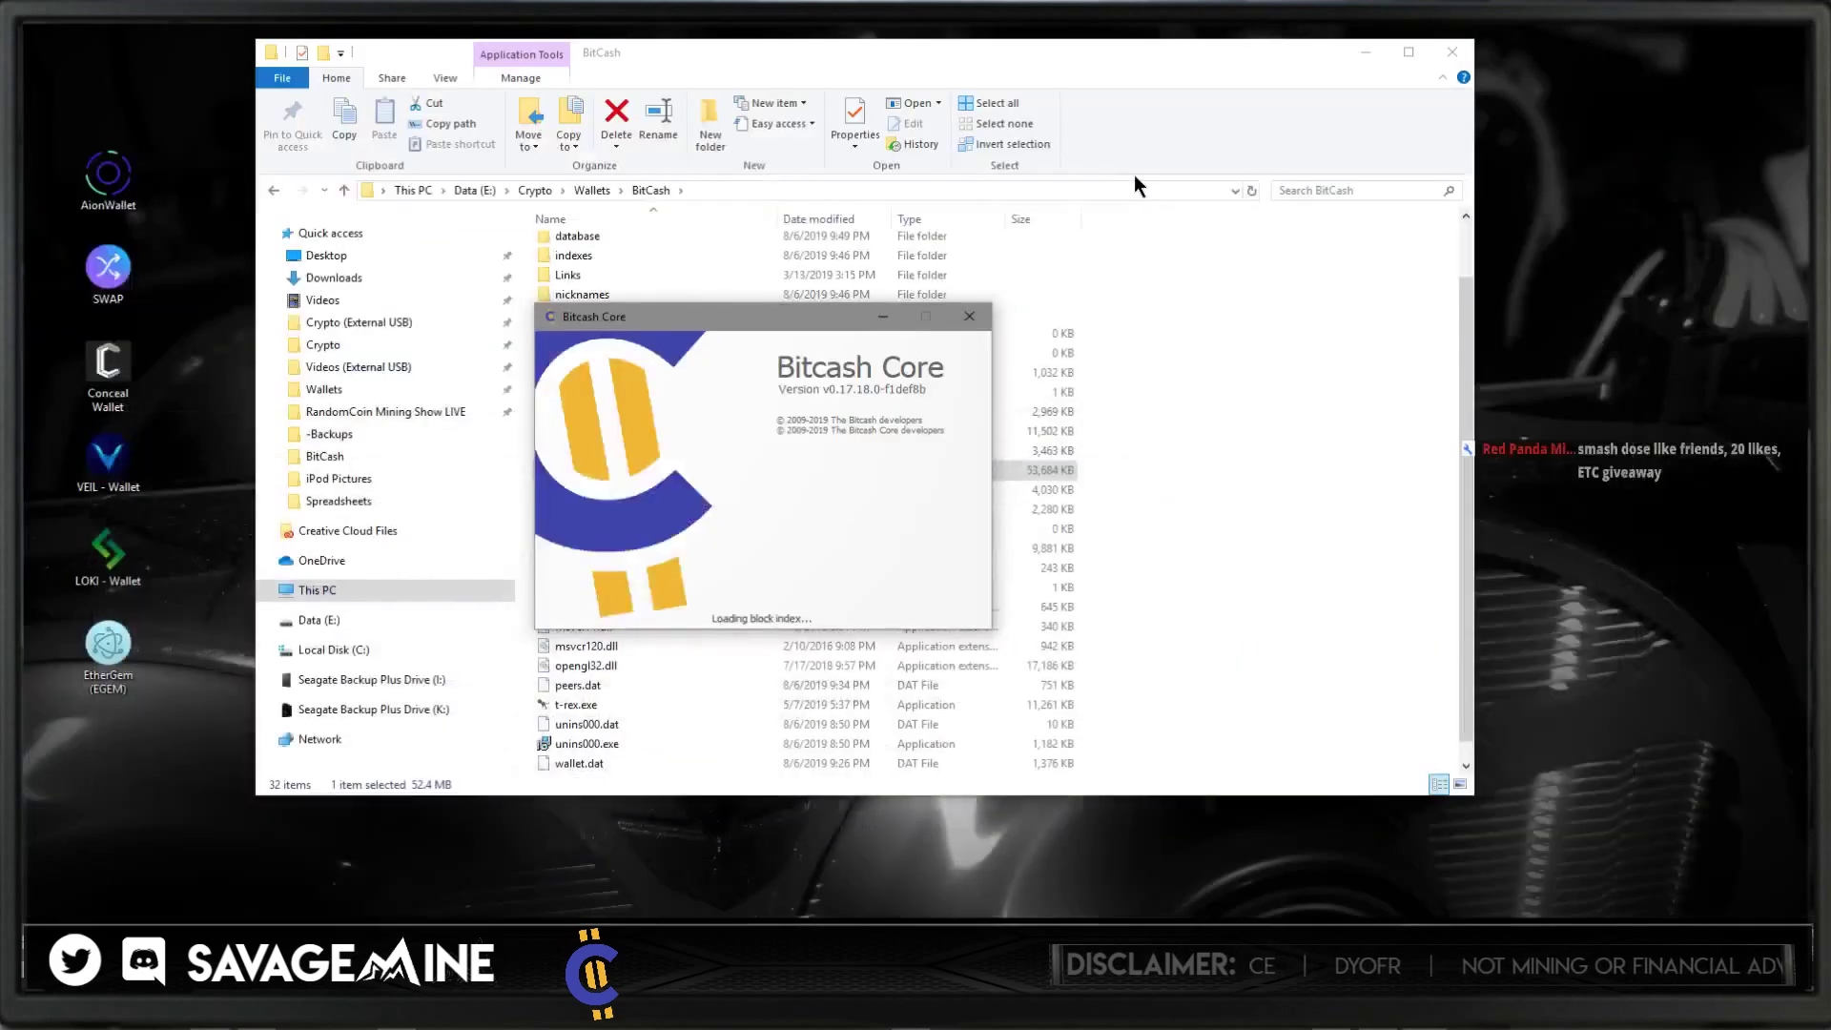
click(1365, 53)
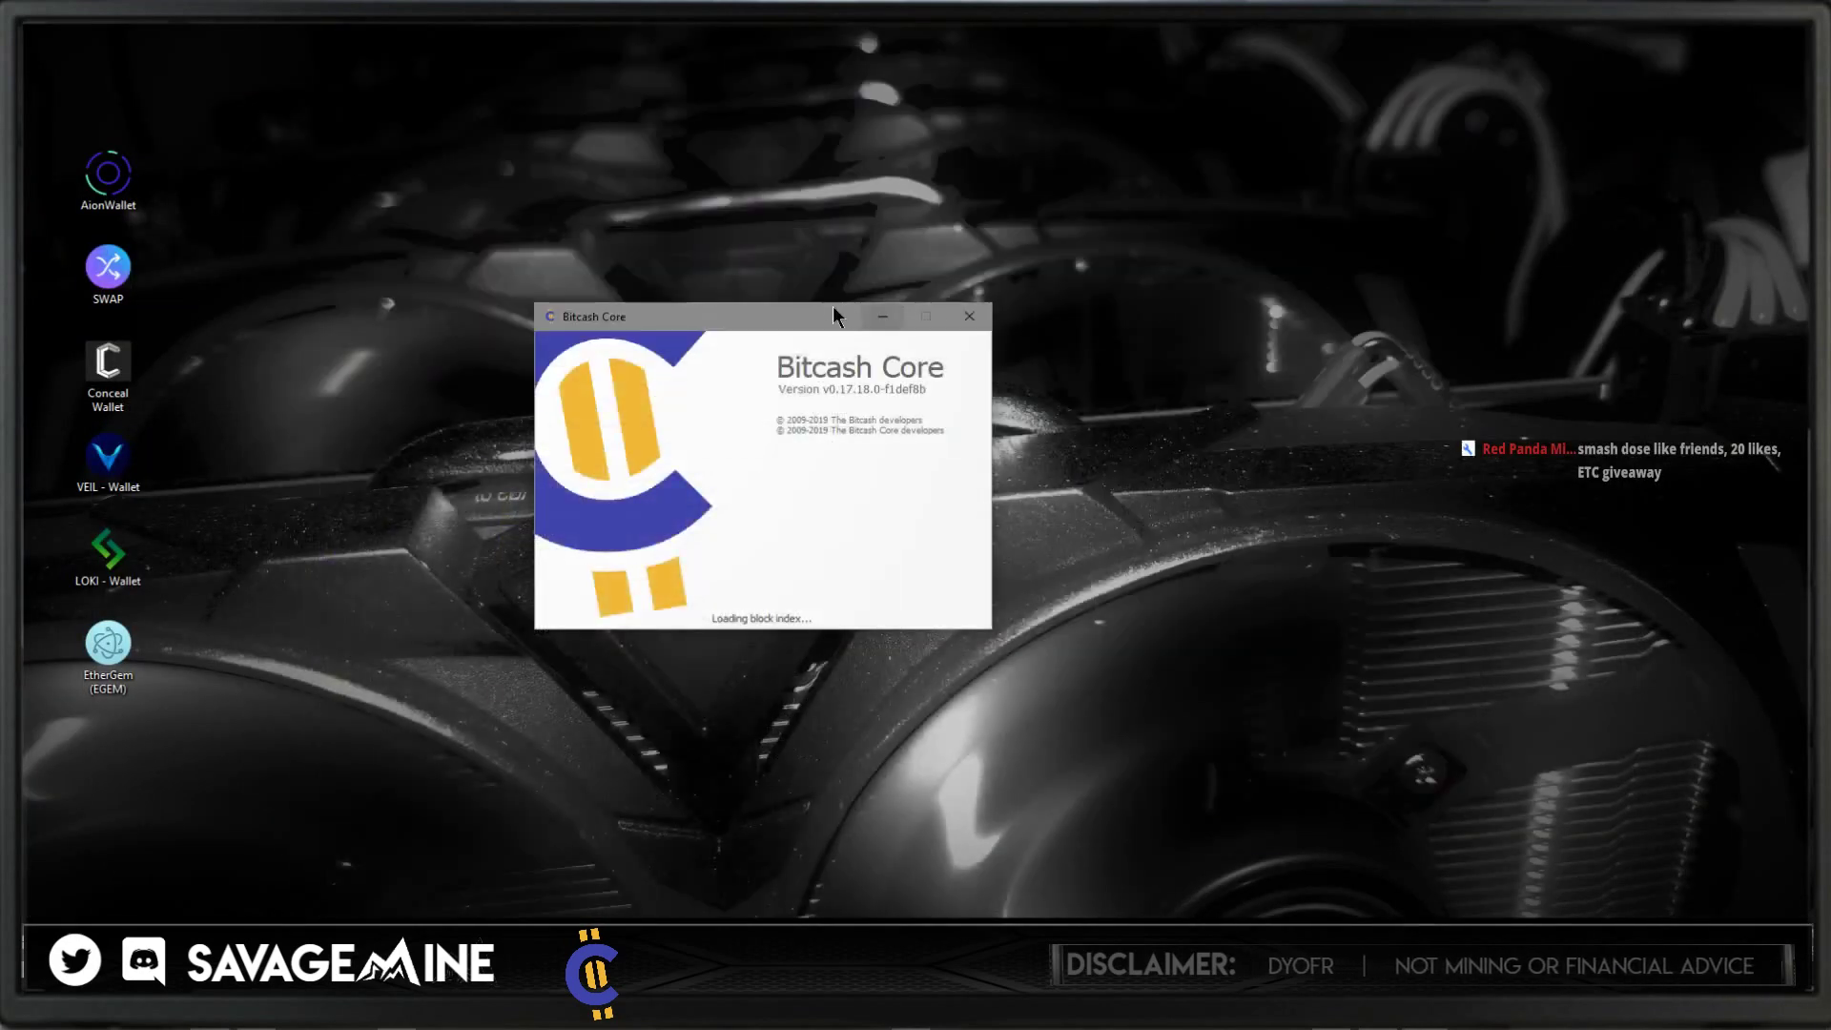
drag(813, 318, 1009, 276)
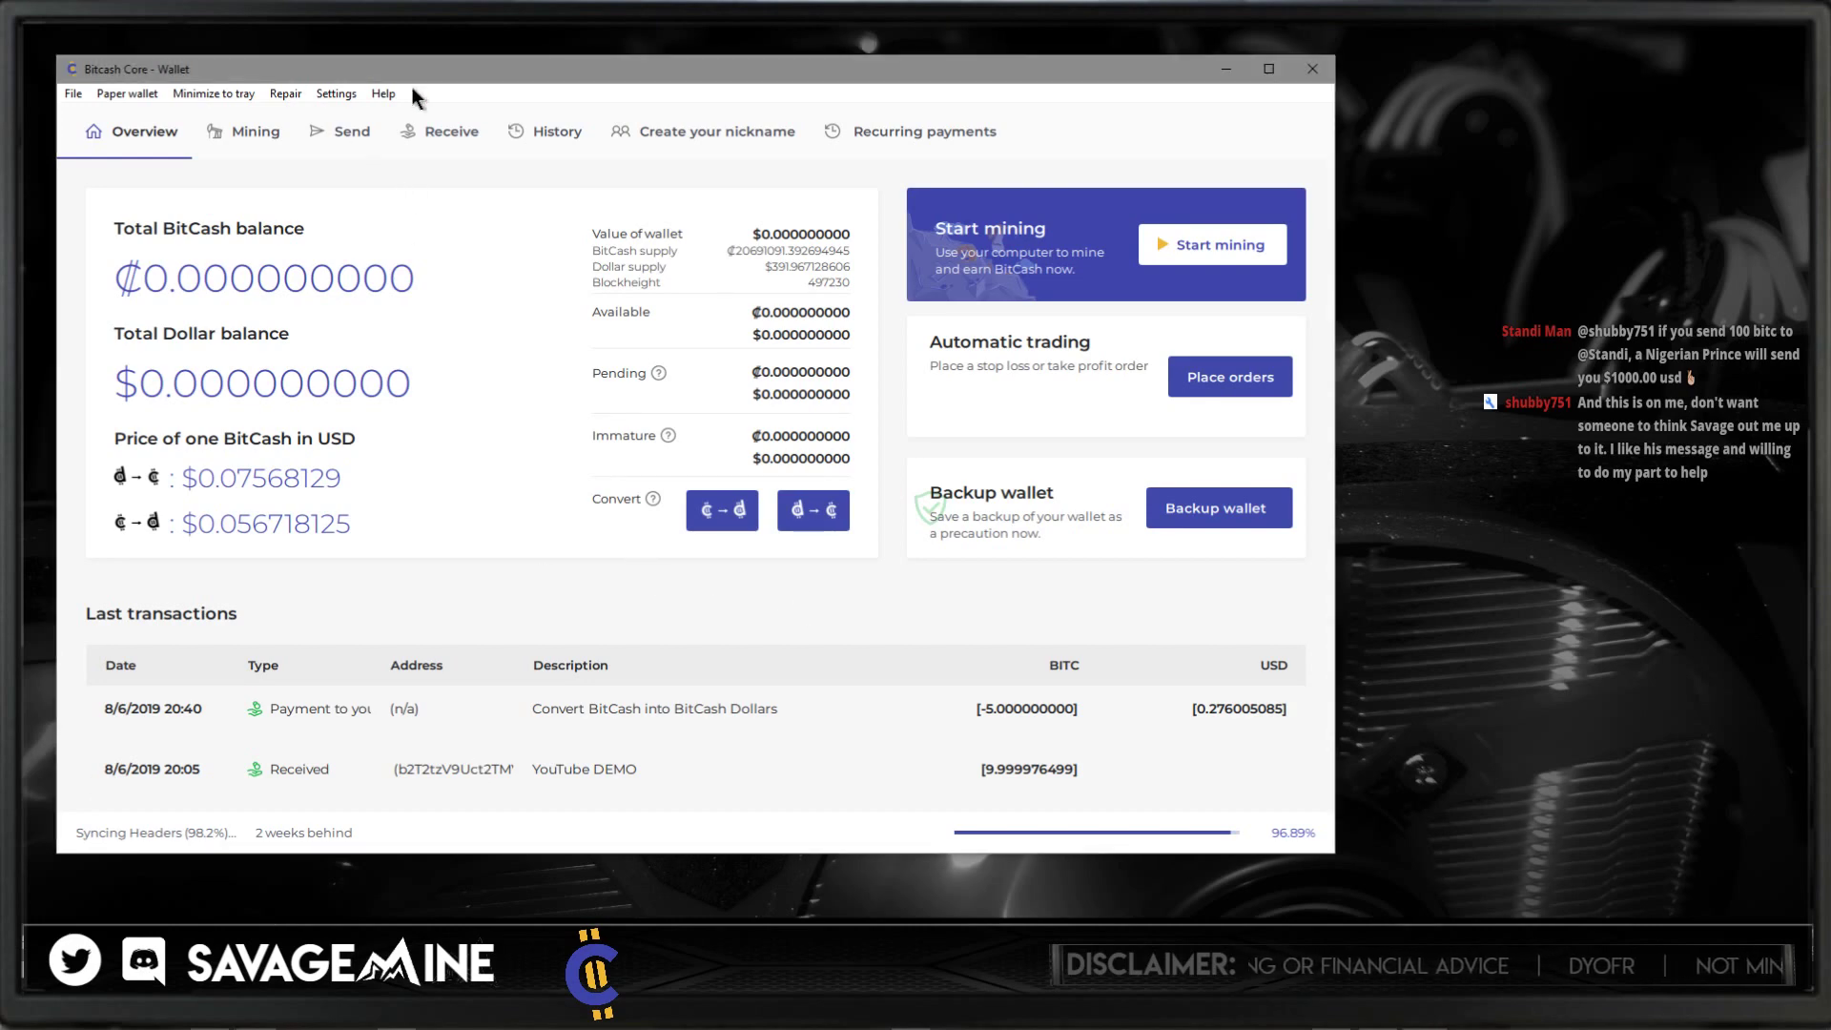
Step: Reposition the Bitcash Core wallet window on the desktop while it synchronizes
drag(410, 77, 540, 97)
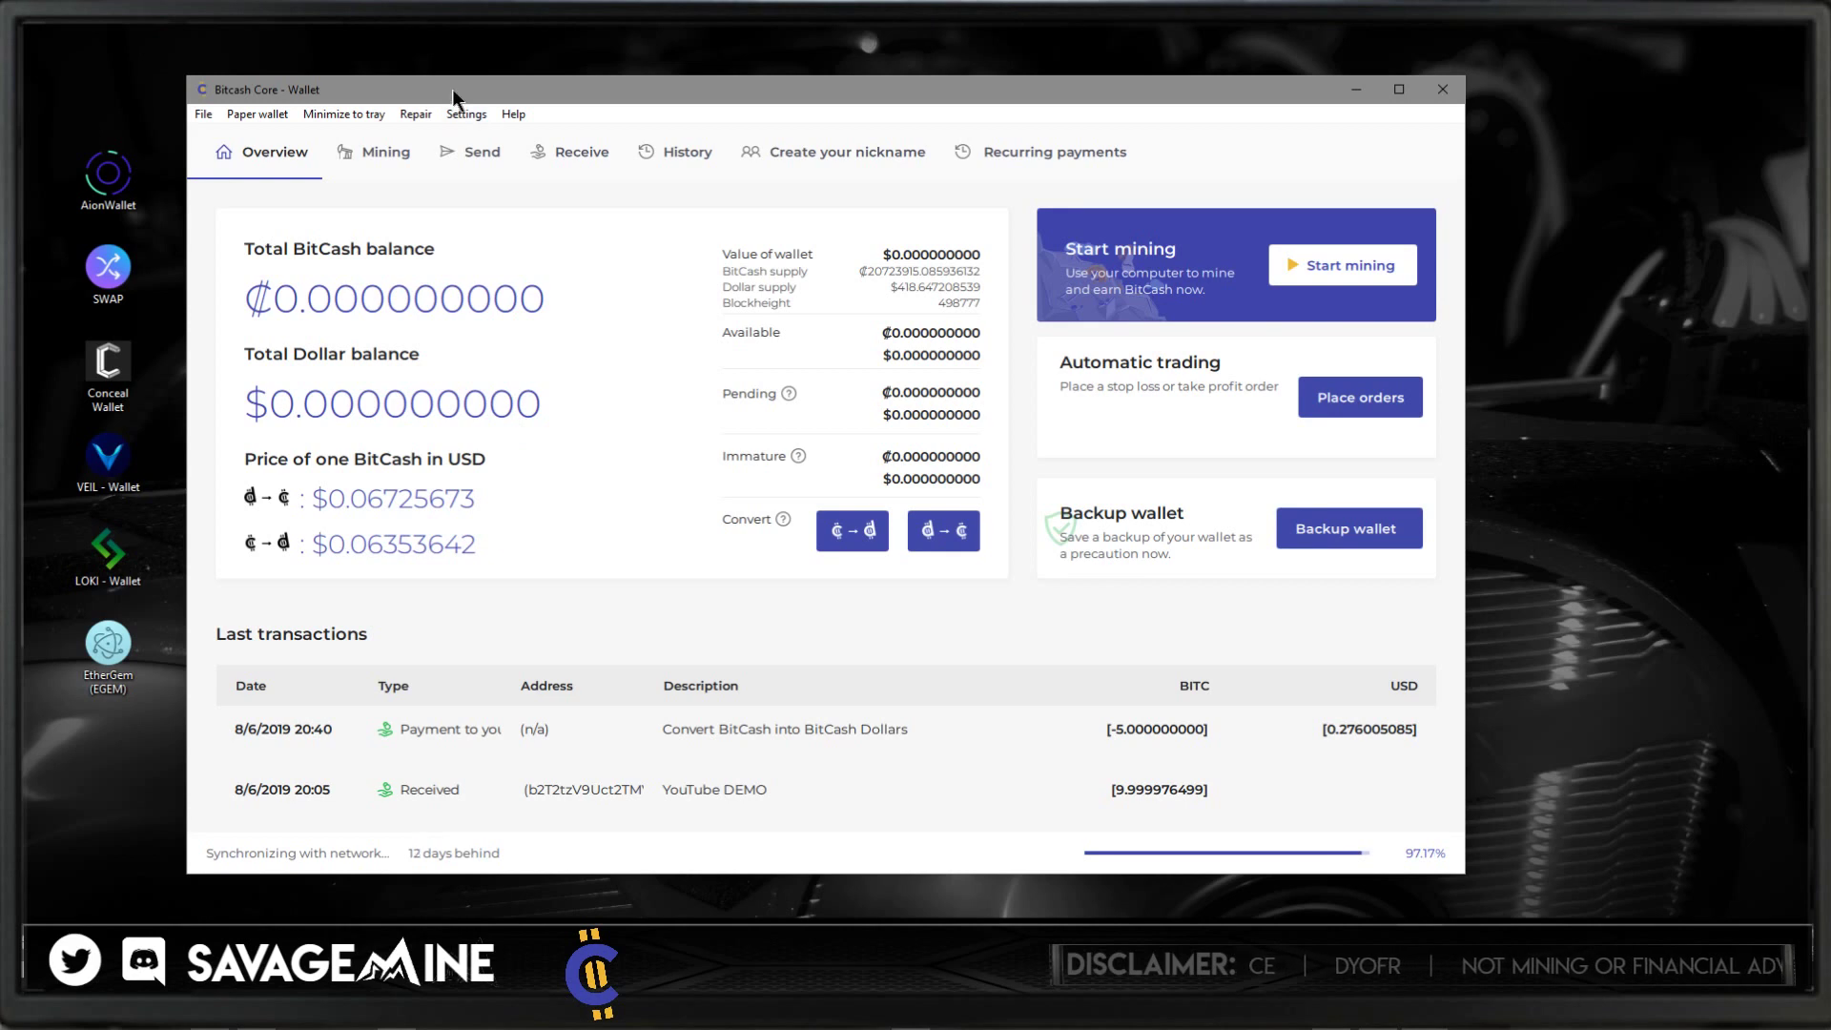
drag(452, 89, 517, 56)
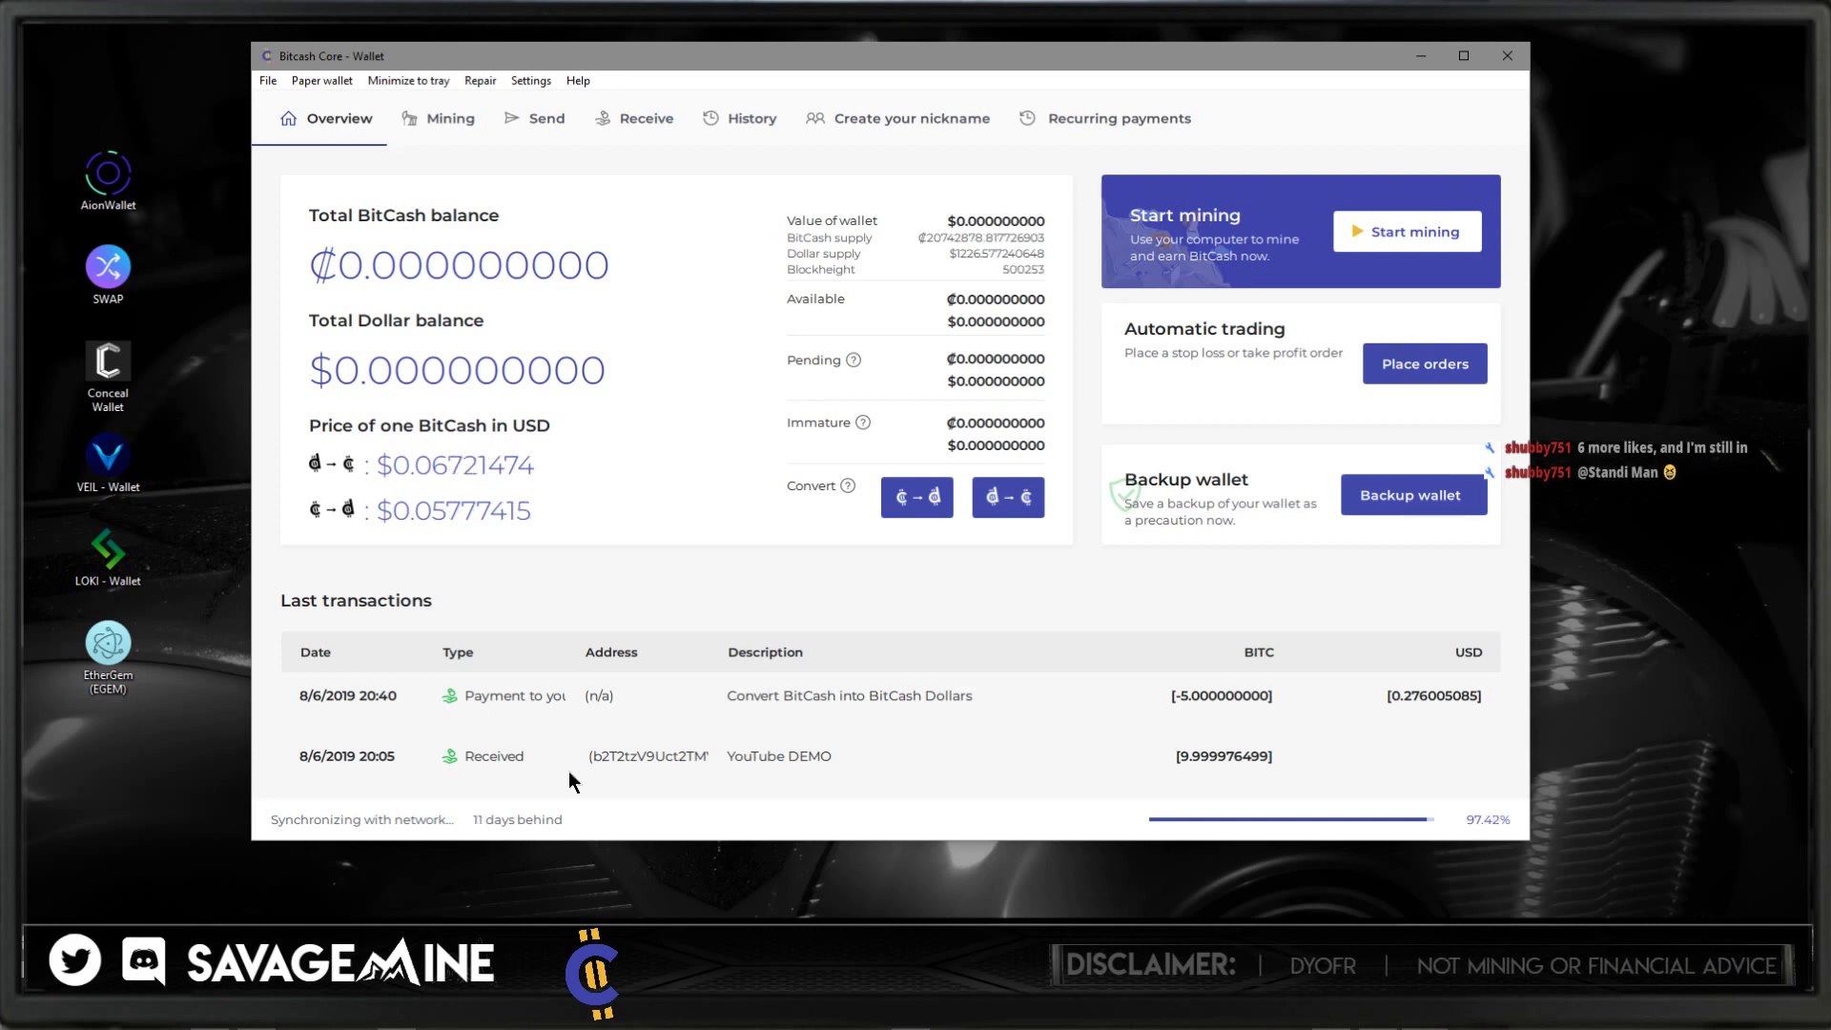
drag(736, 59, 671, 0)
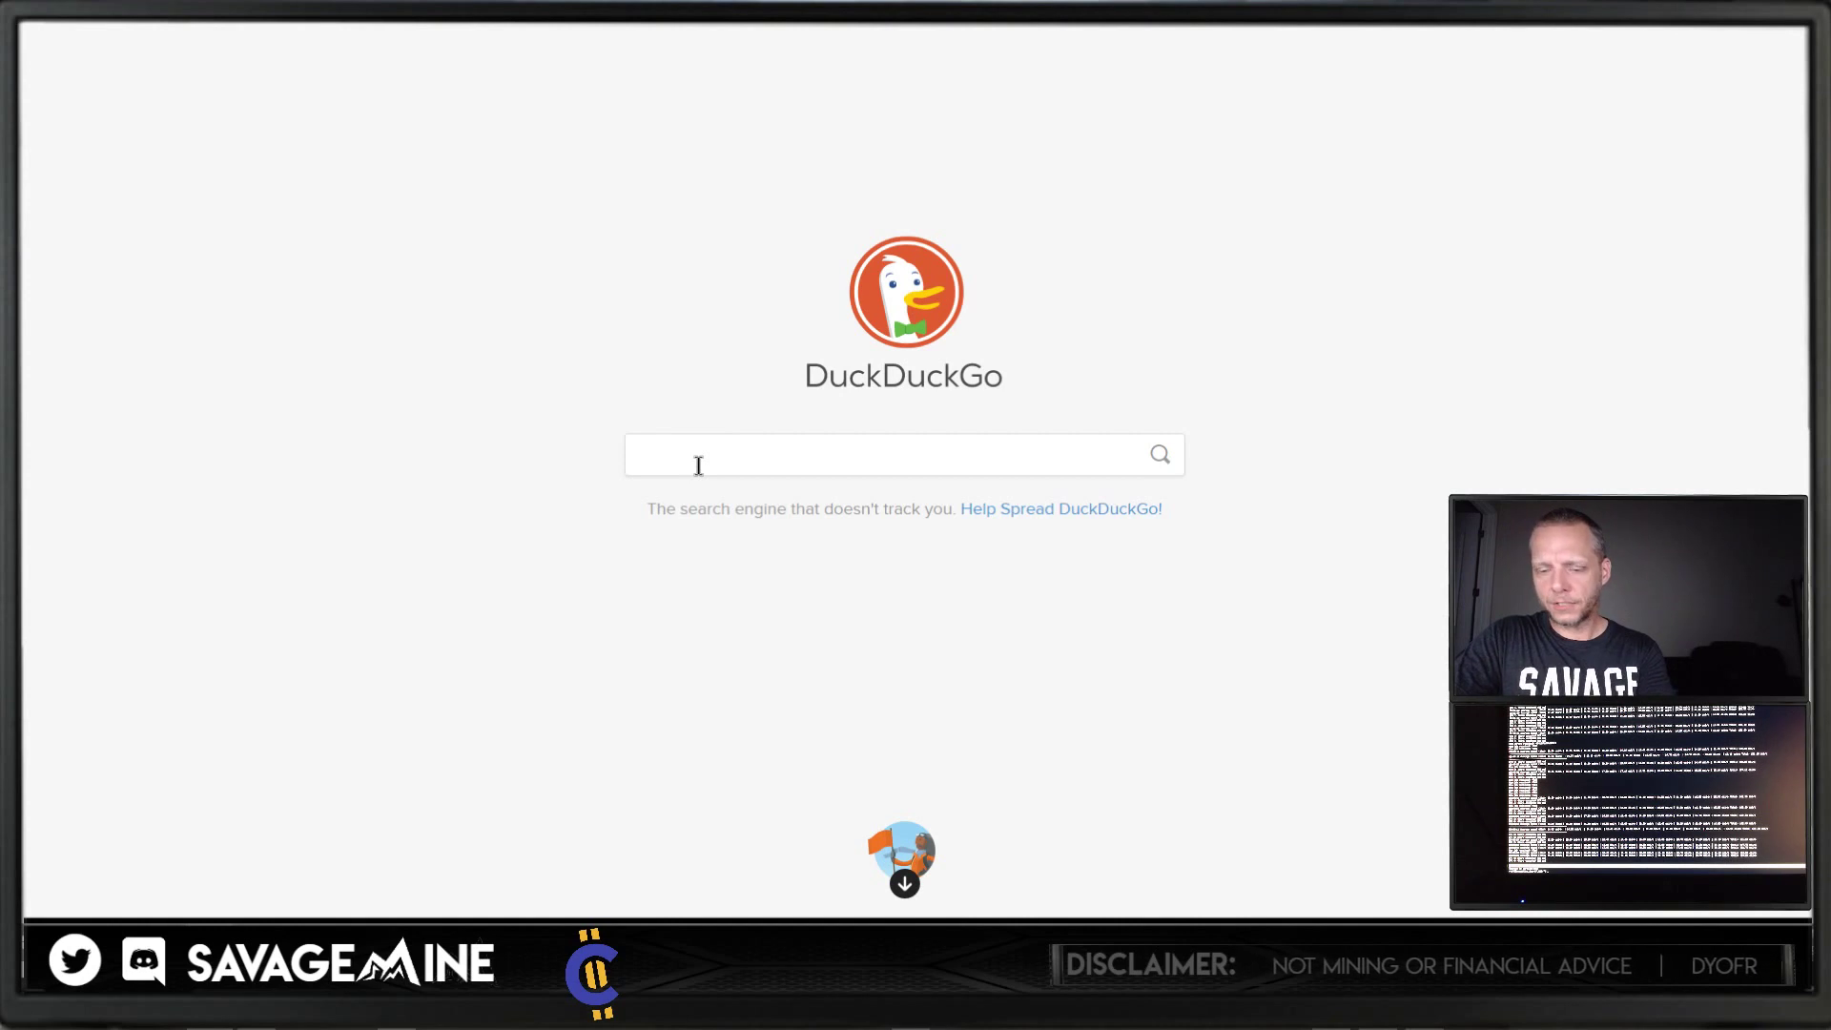
Step: Search DuckDuckGo for "blockchain bootstrap"
text(block)
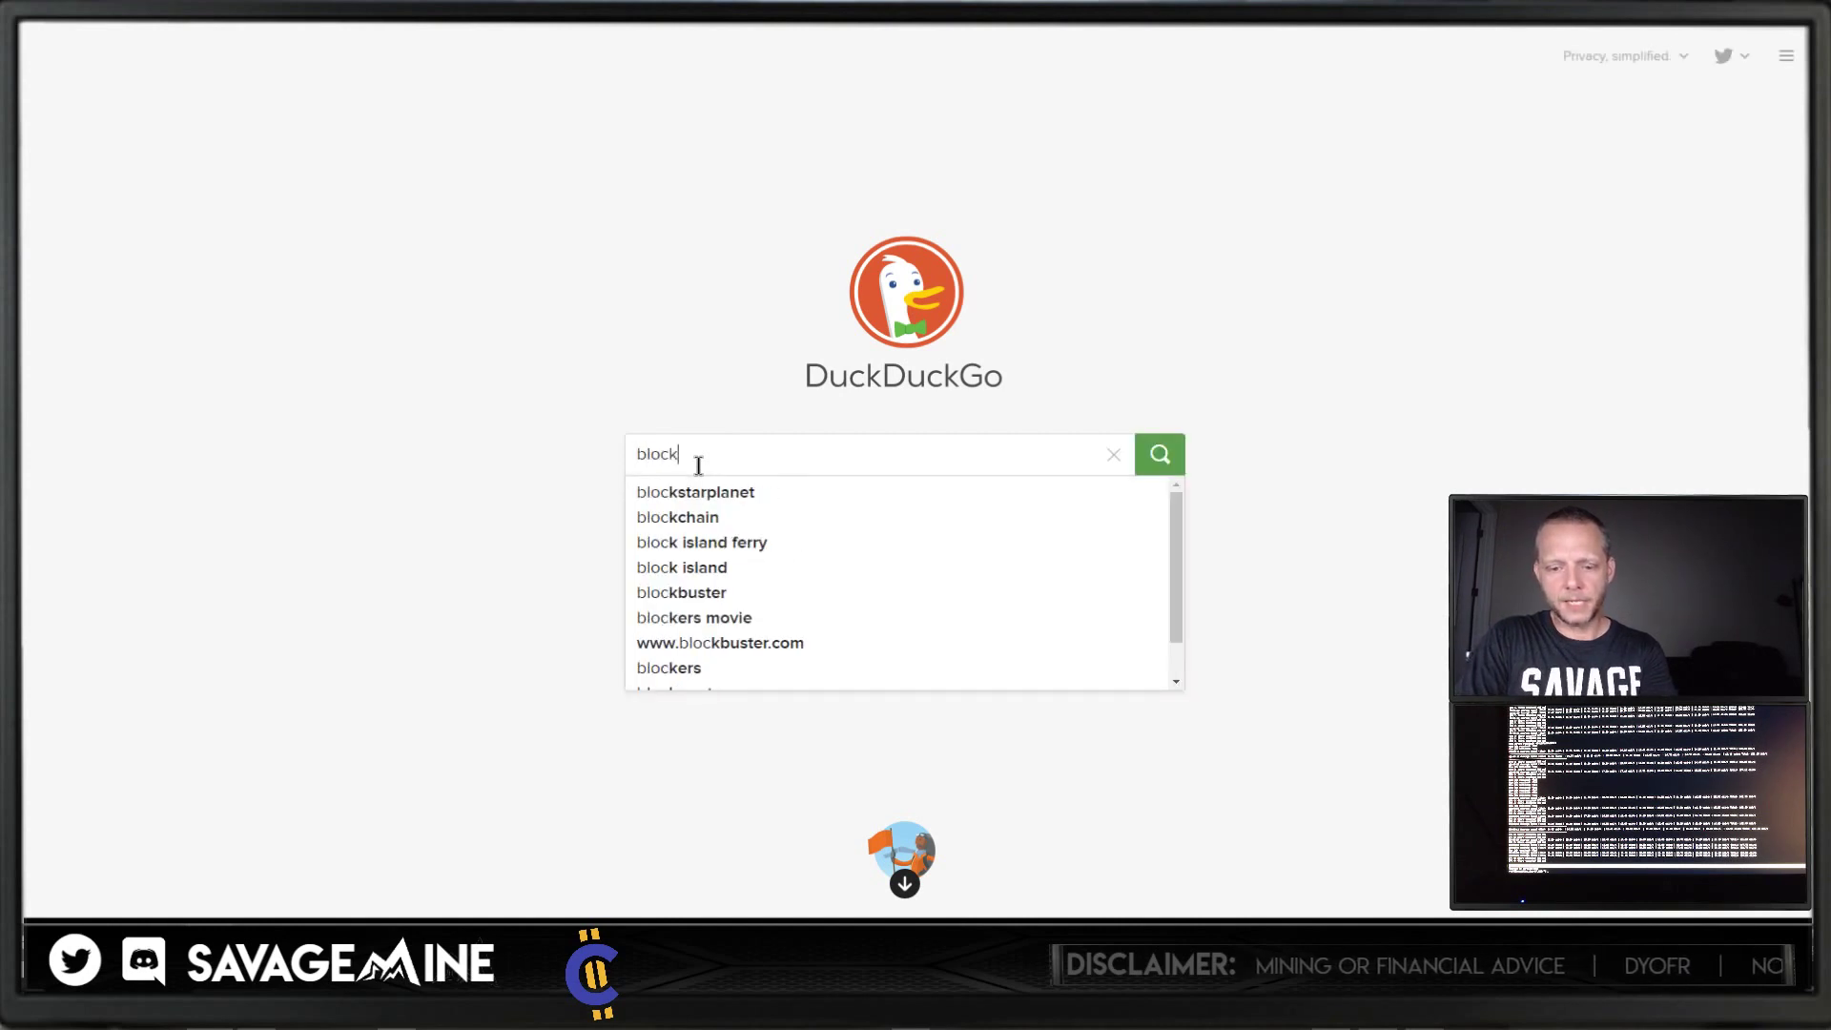
text(chain bo)
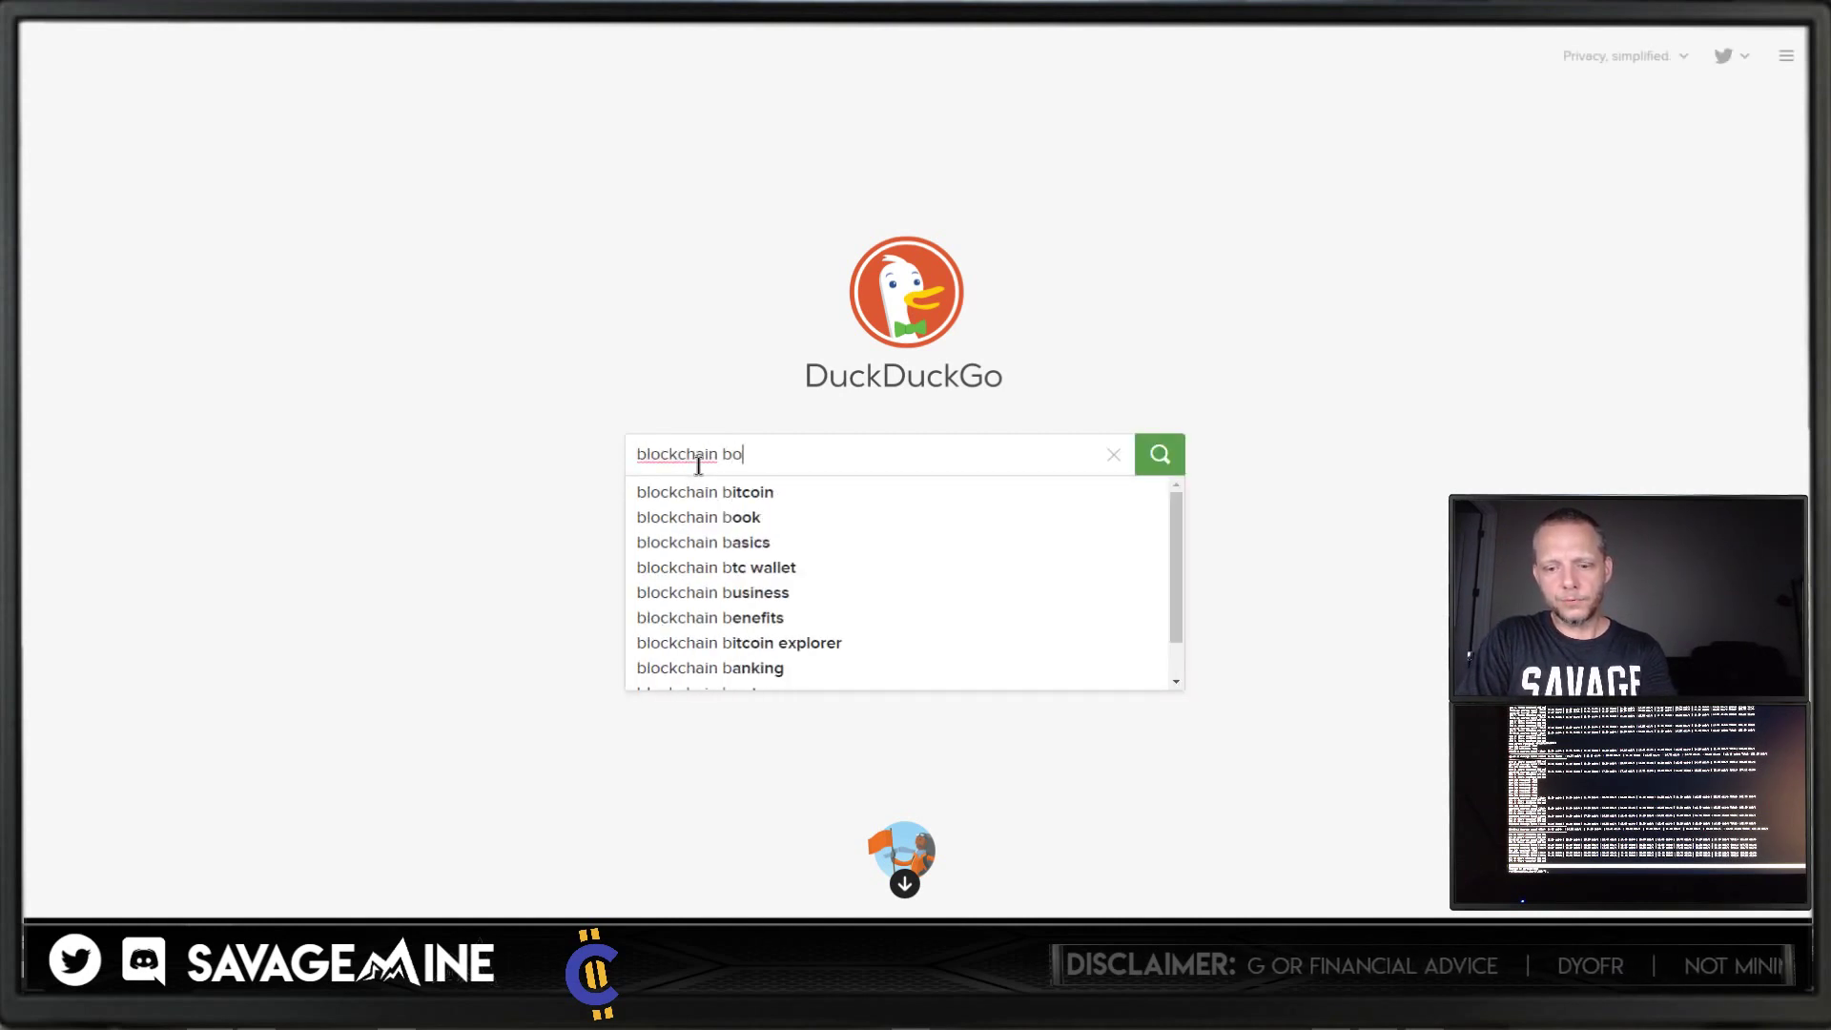
text(otstrap)
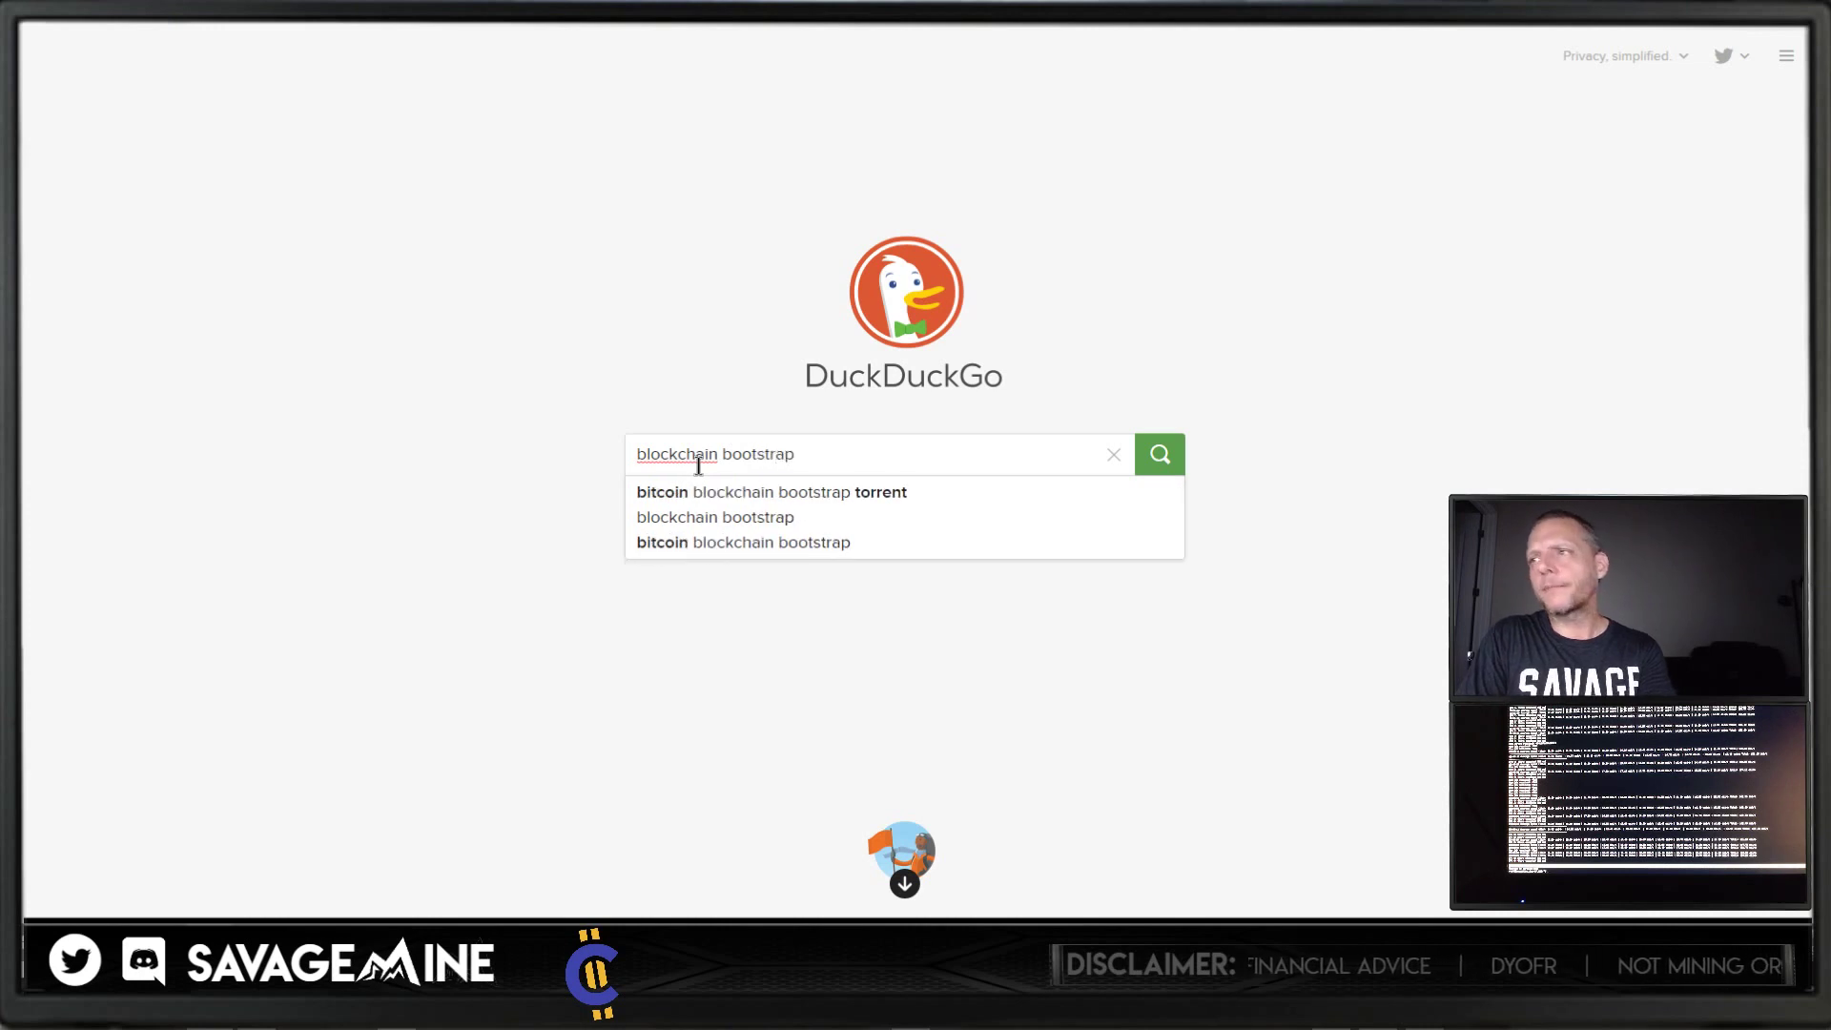
key(Return)
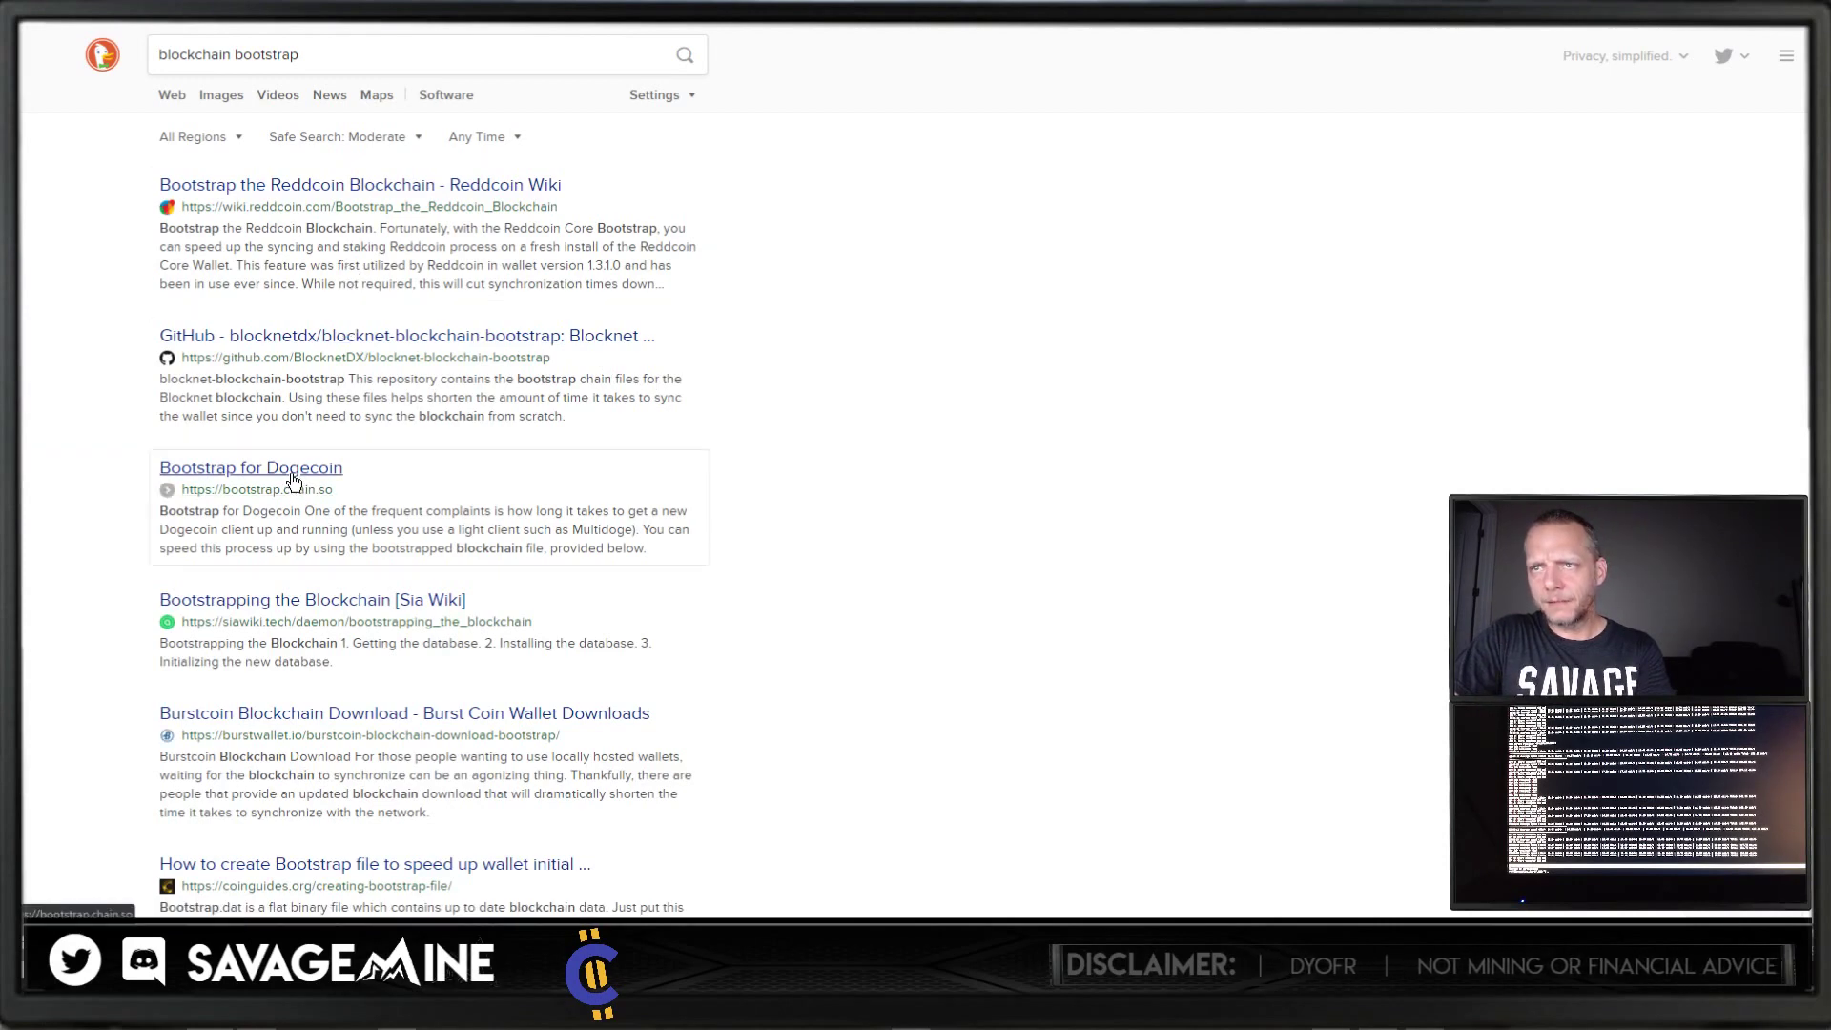
Step: Find the "CryptoChainer - A resource for Altcoin Blockchains" entry in the search results and open it
scroll(406, 556, down, 2)
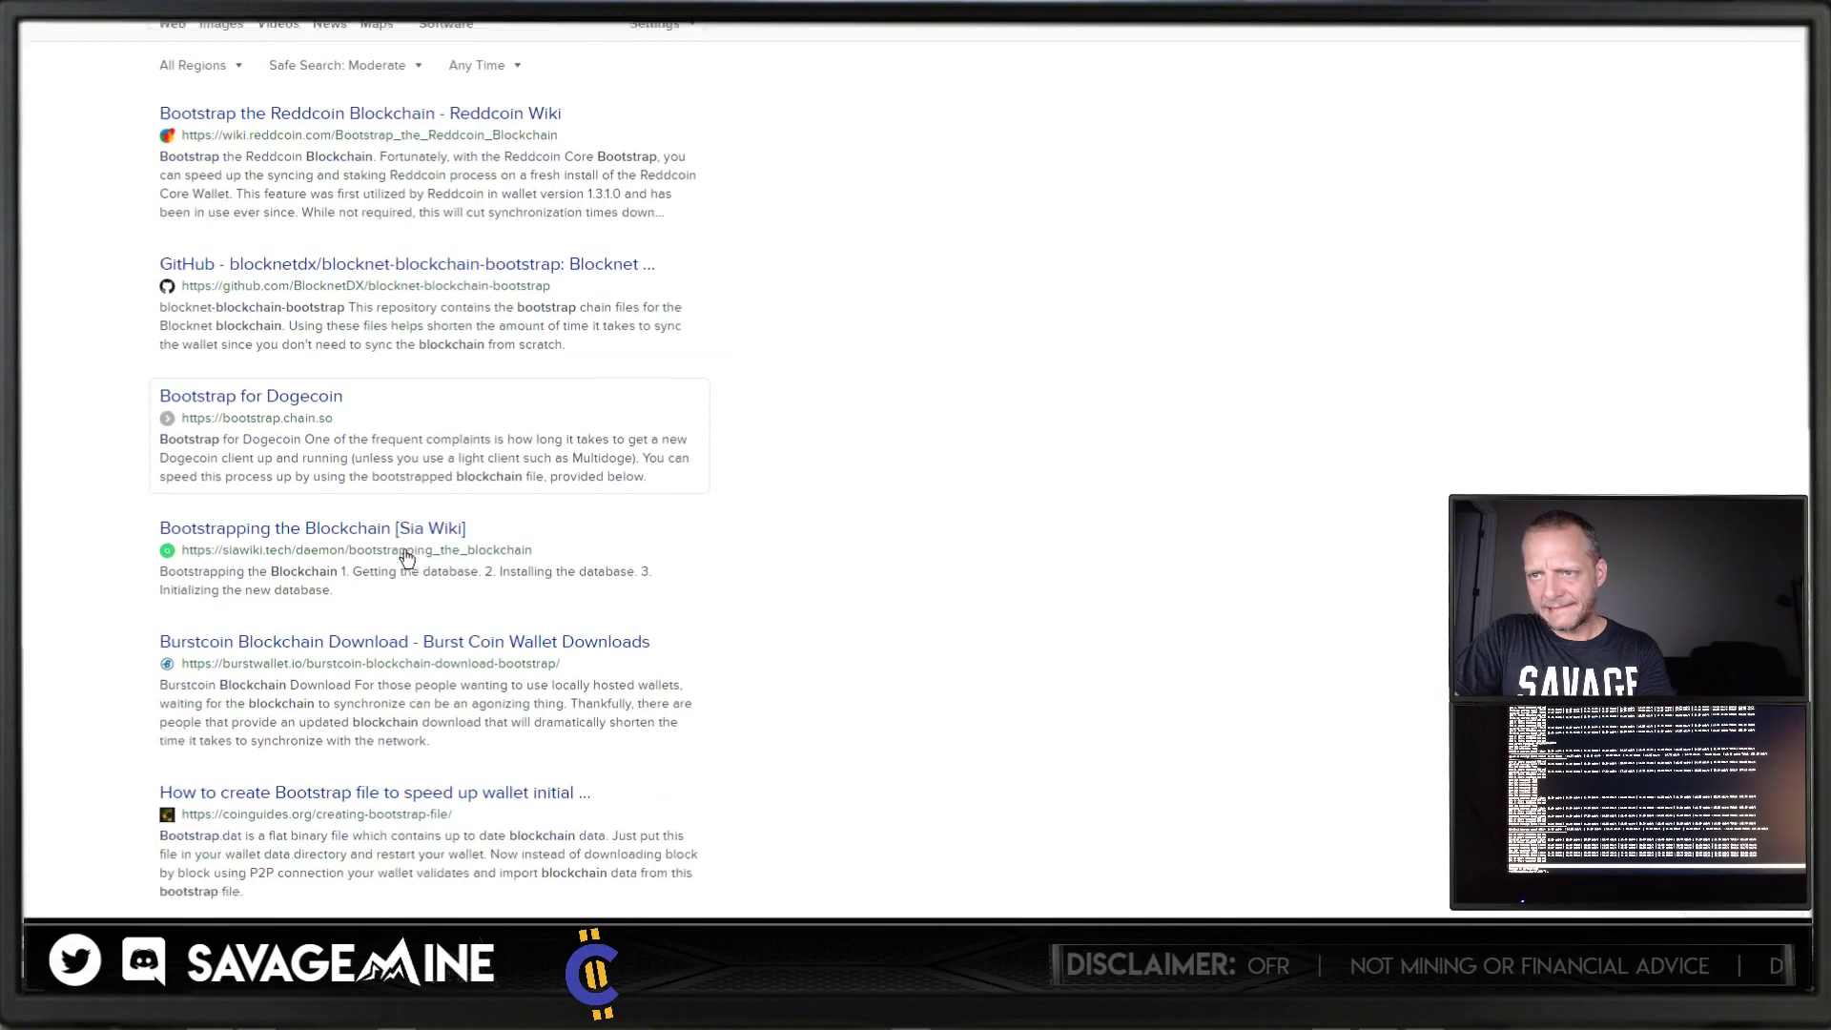
scroll(405, 556, down, 2)
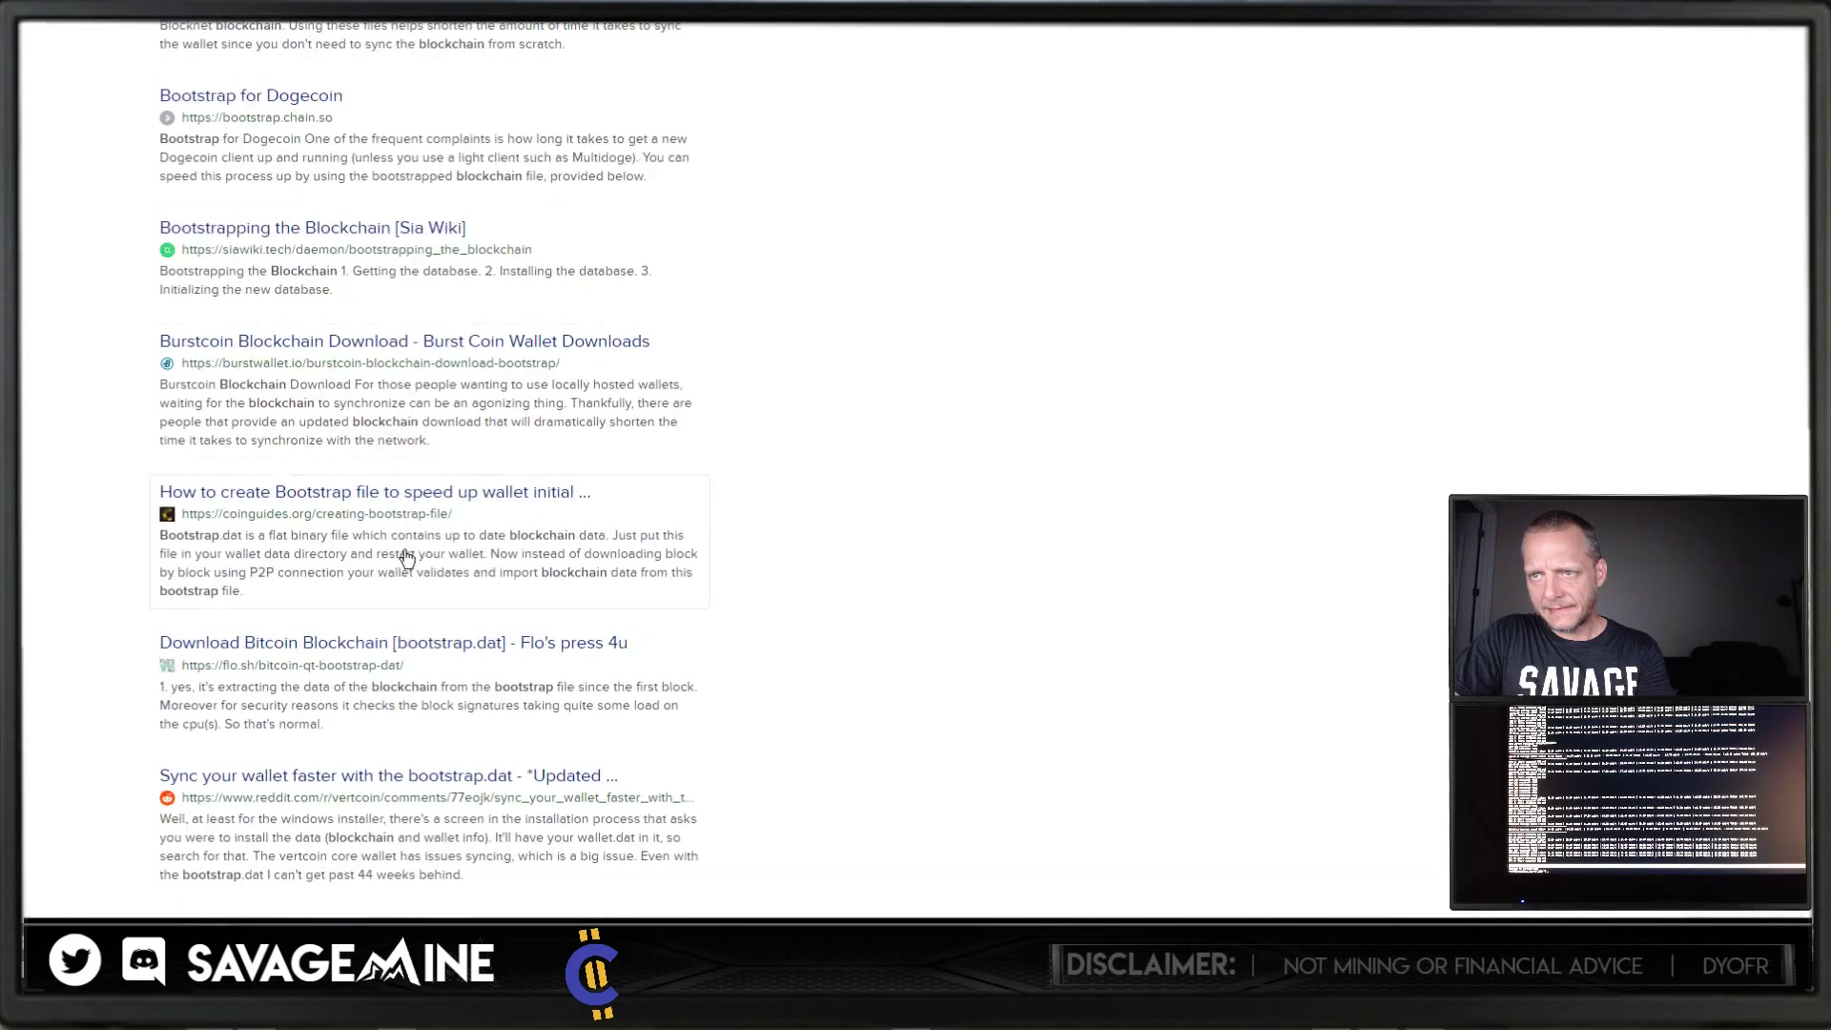
scroll(407, 558, down, 2)
scroll(407, 557, down, 2)
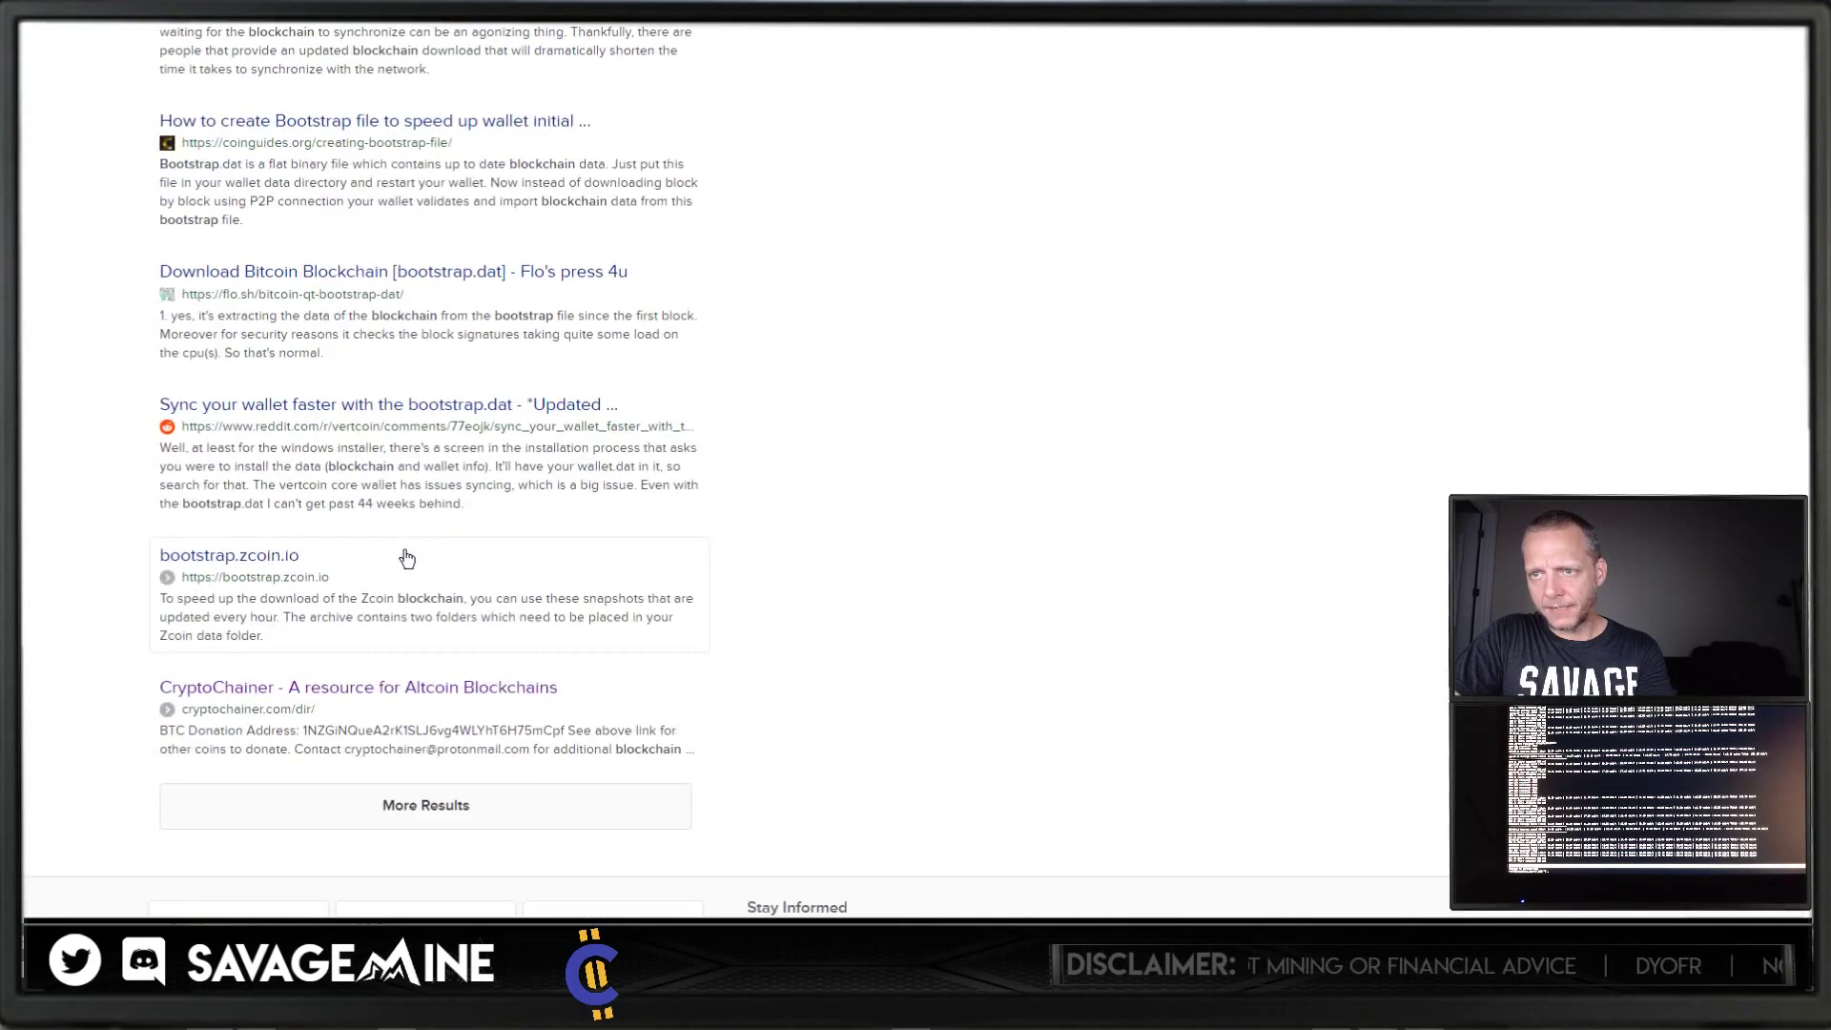
click(442, 683)
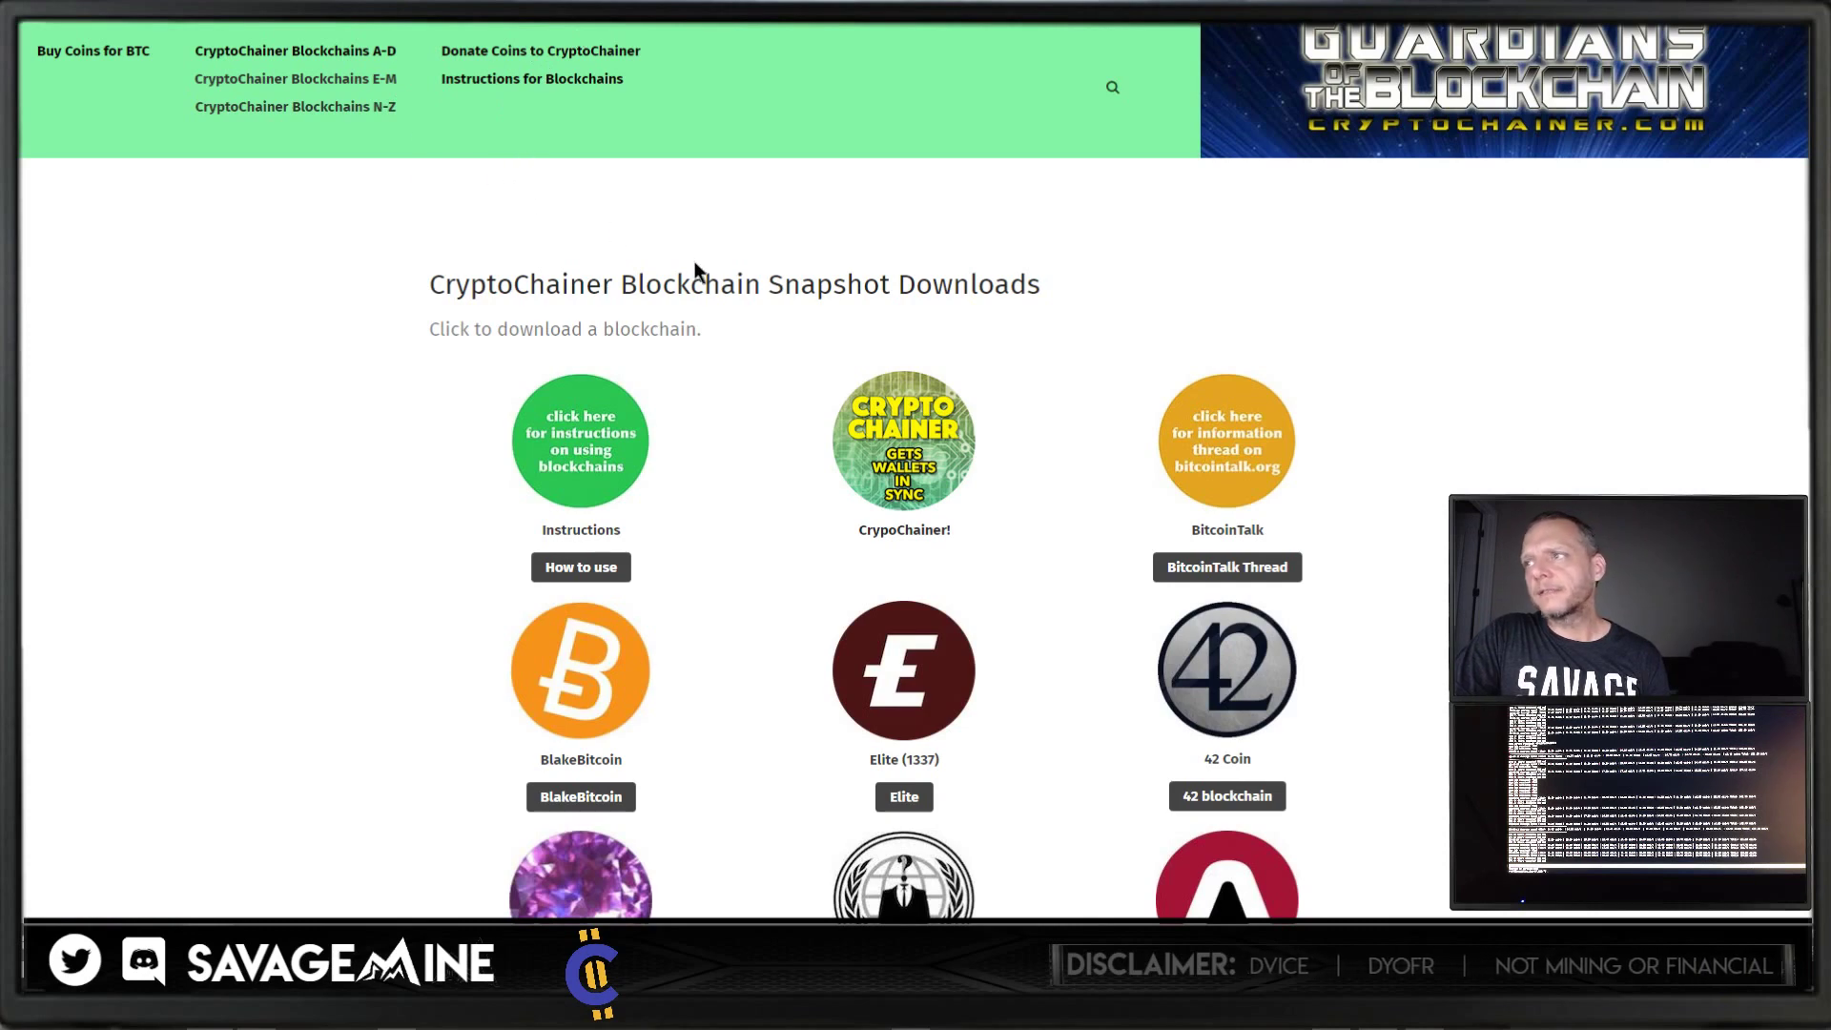
Step: Skim the blockchain snapshot downloads and search the CryptoChainer site for "ravencoin"
scroll(696, 270, down, 4)
scroll(696, 271, down, 7)
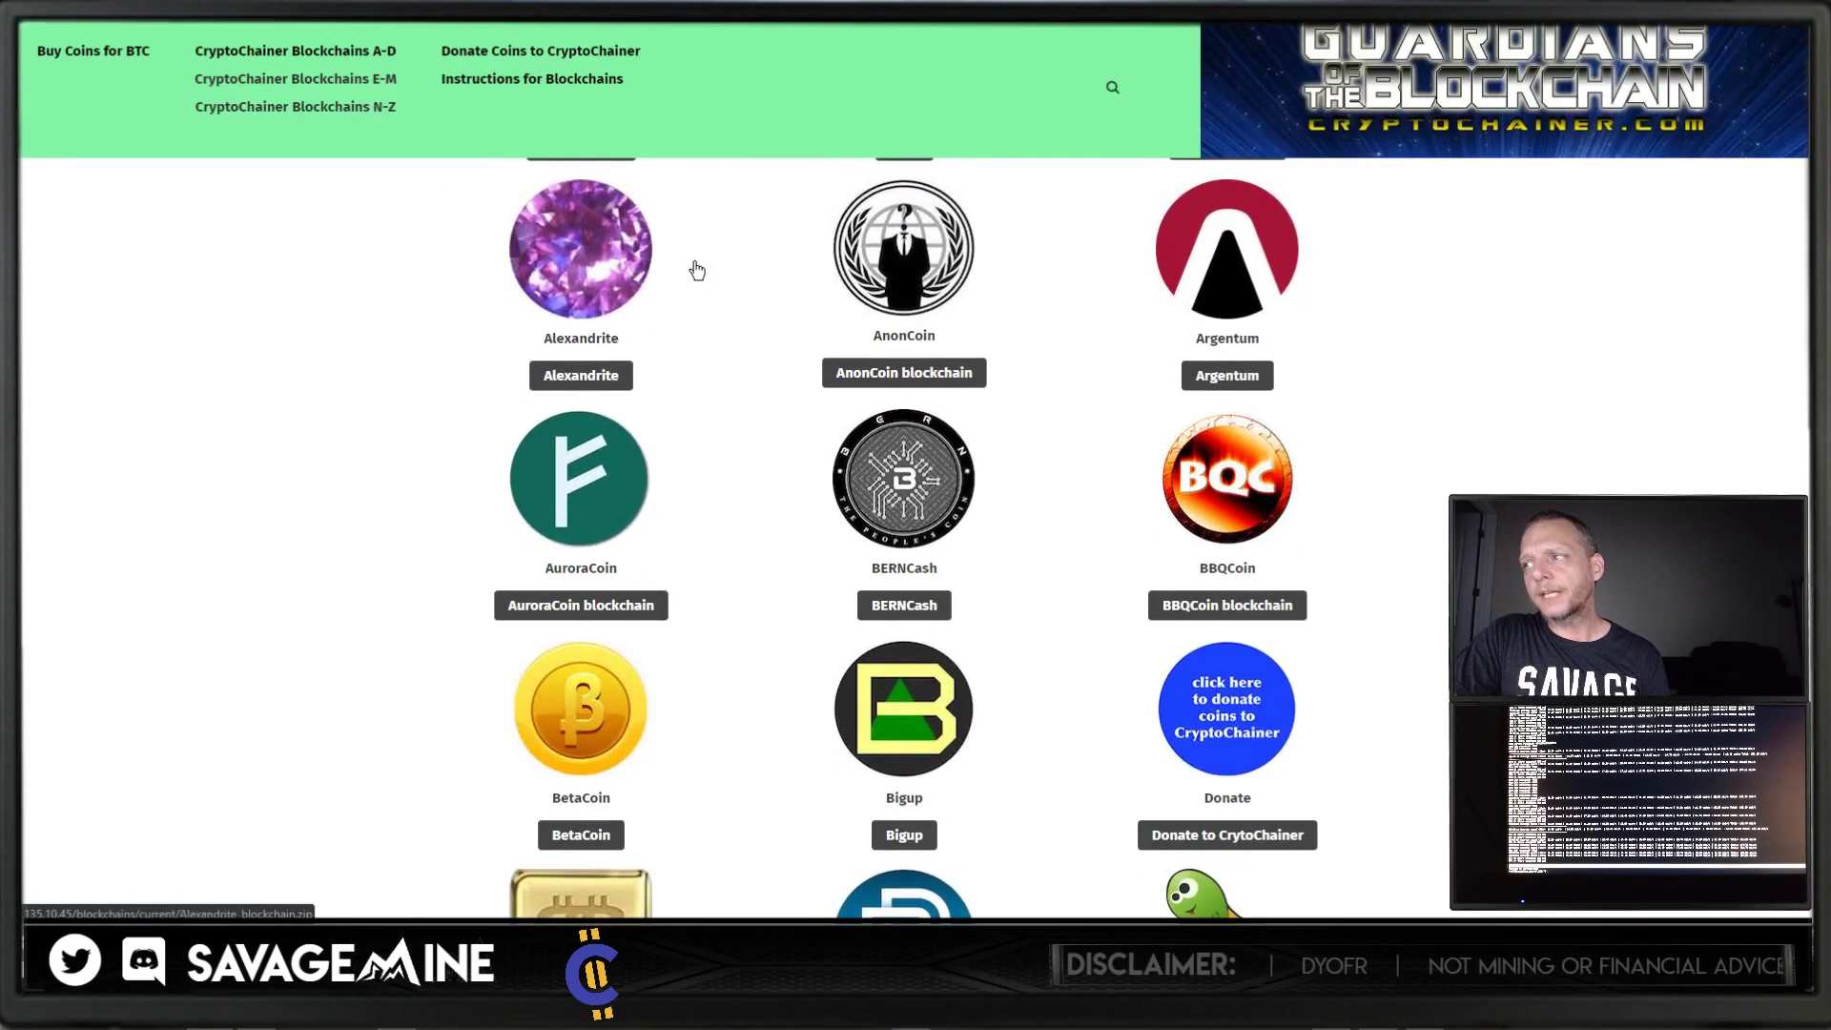
scroll(376, 80, up, 9)
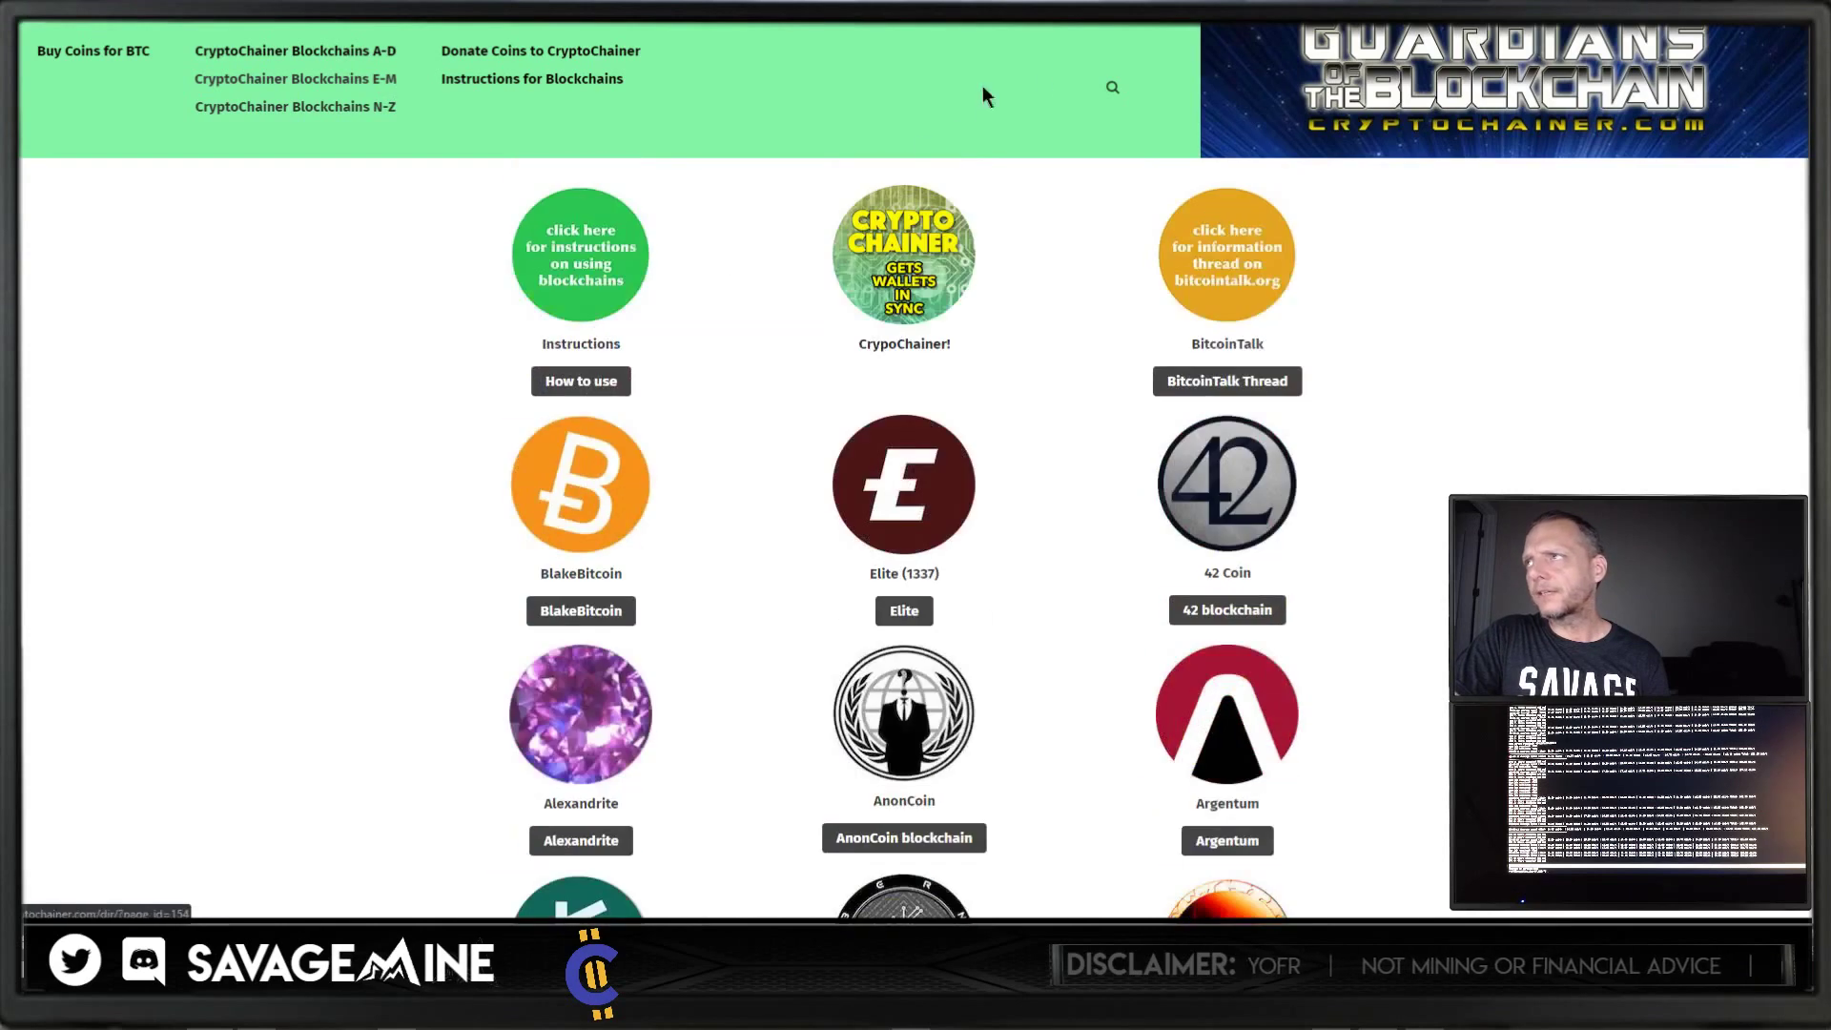
click(1113, 89)
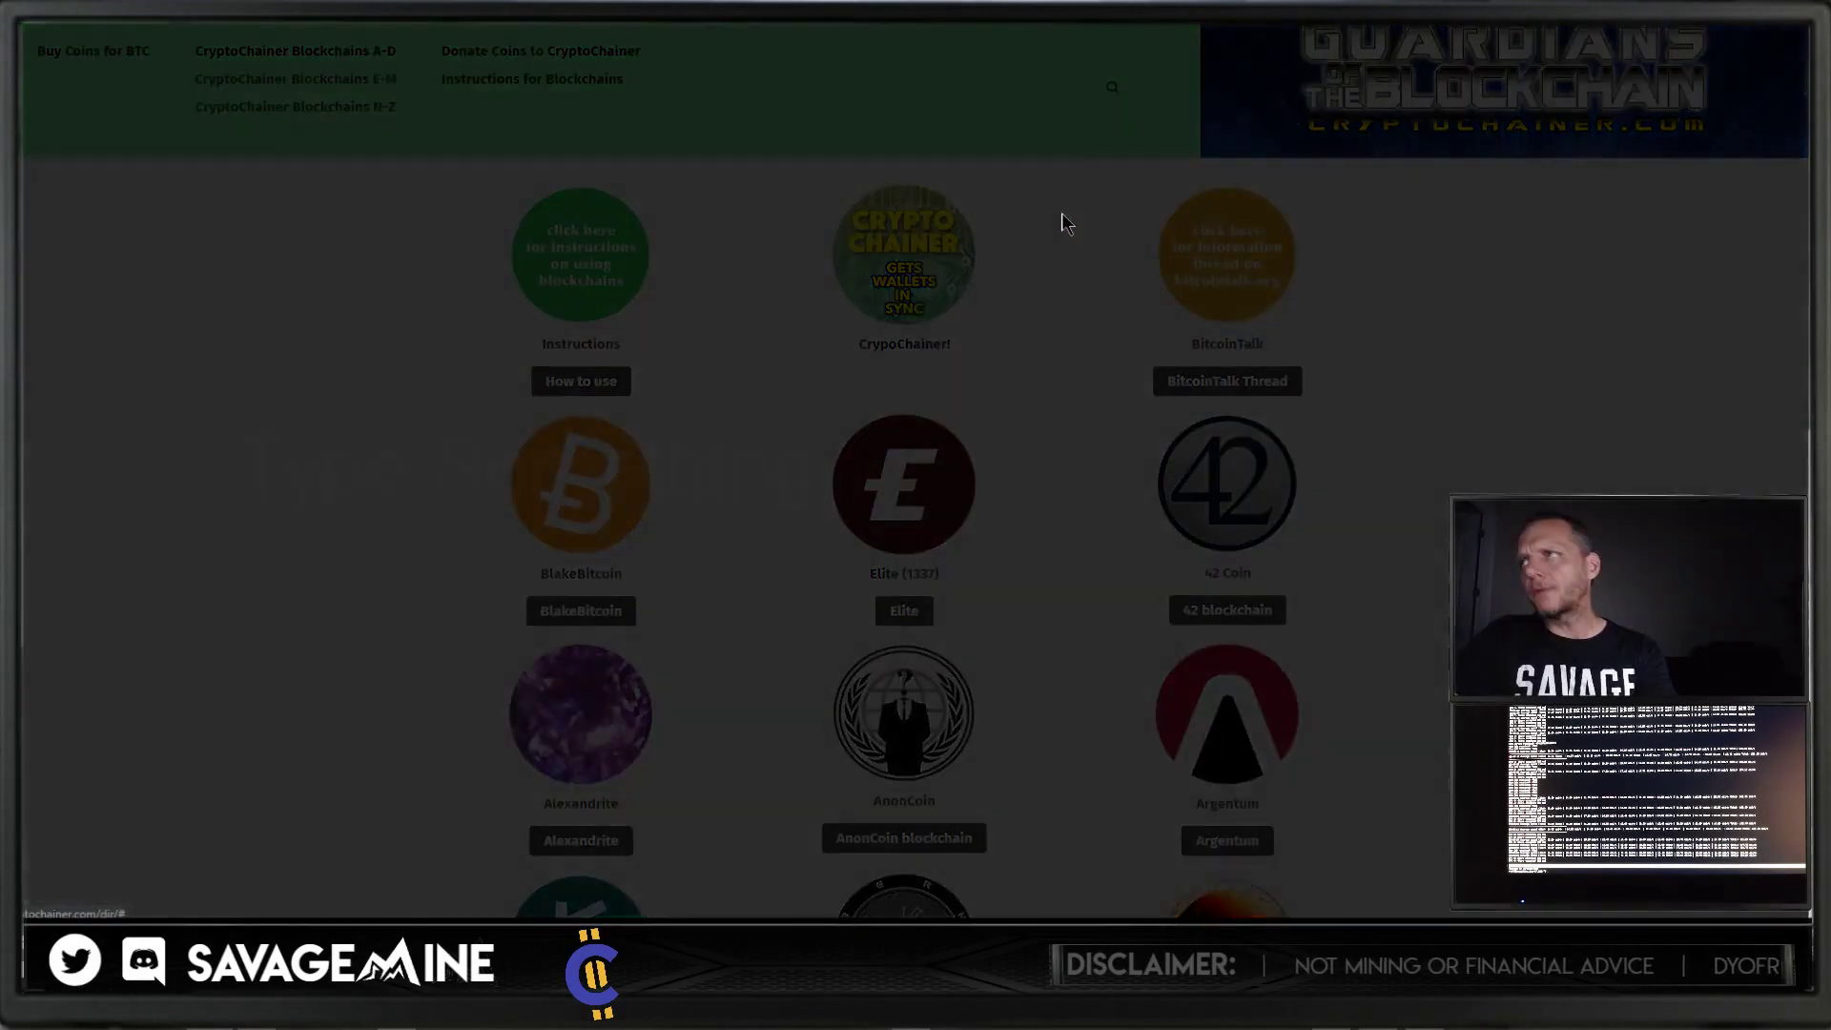
text(rav)
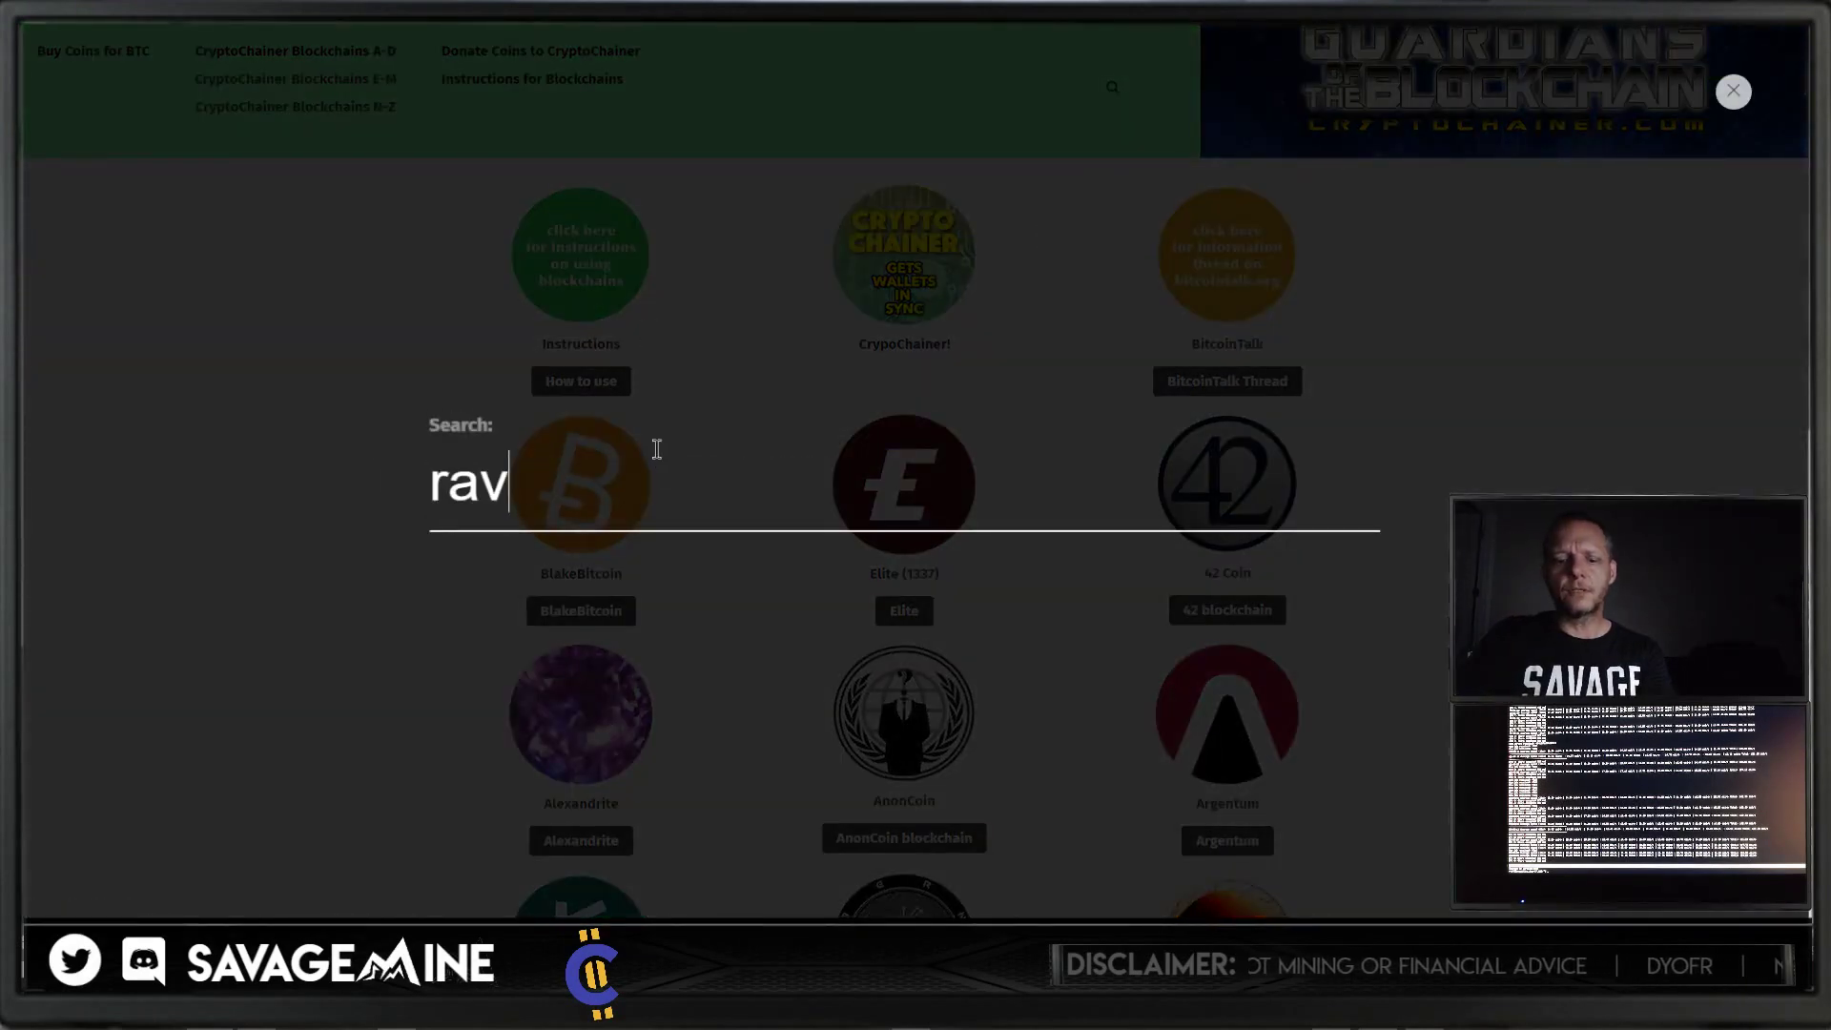
text(encoin)
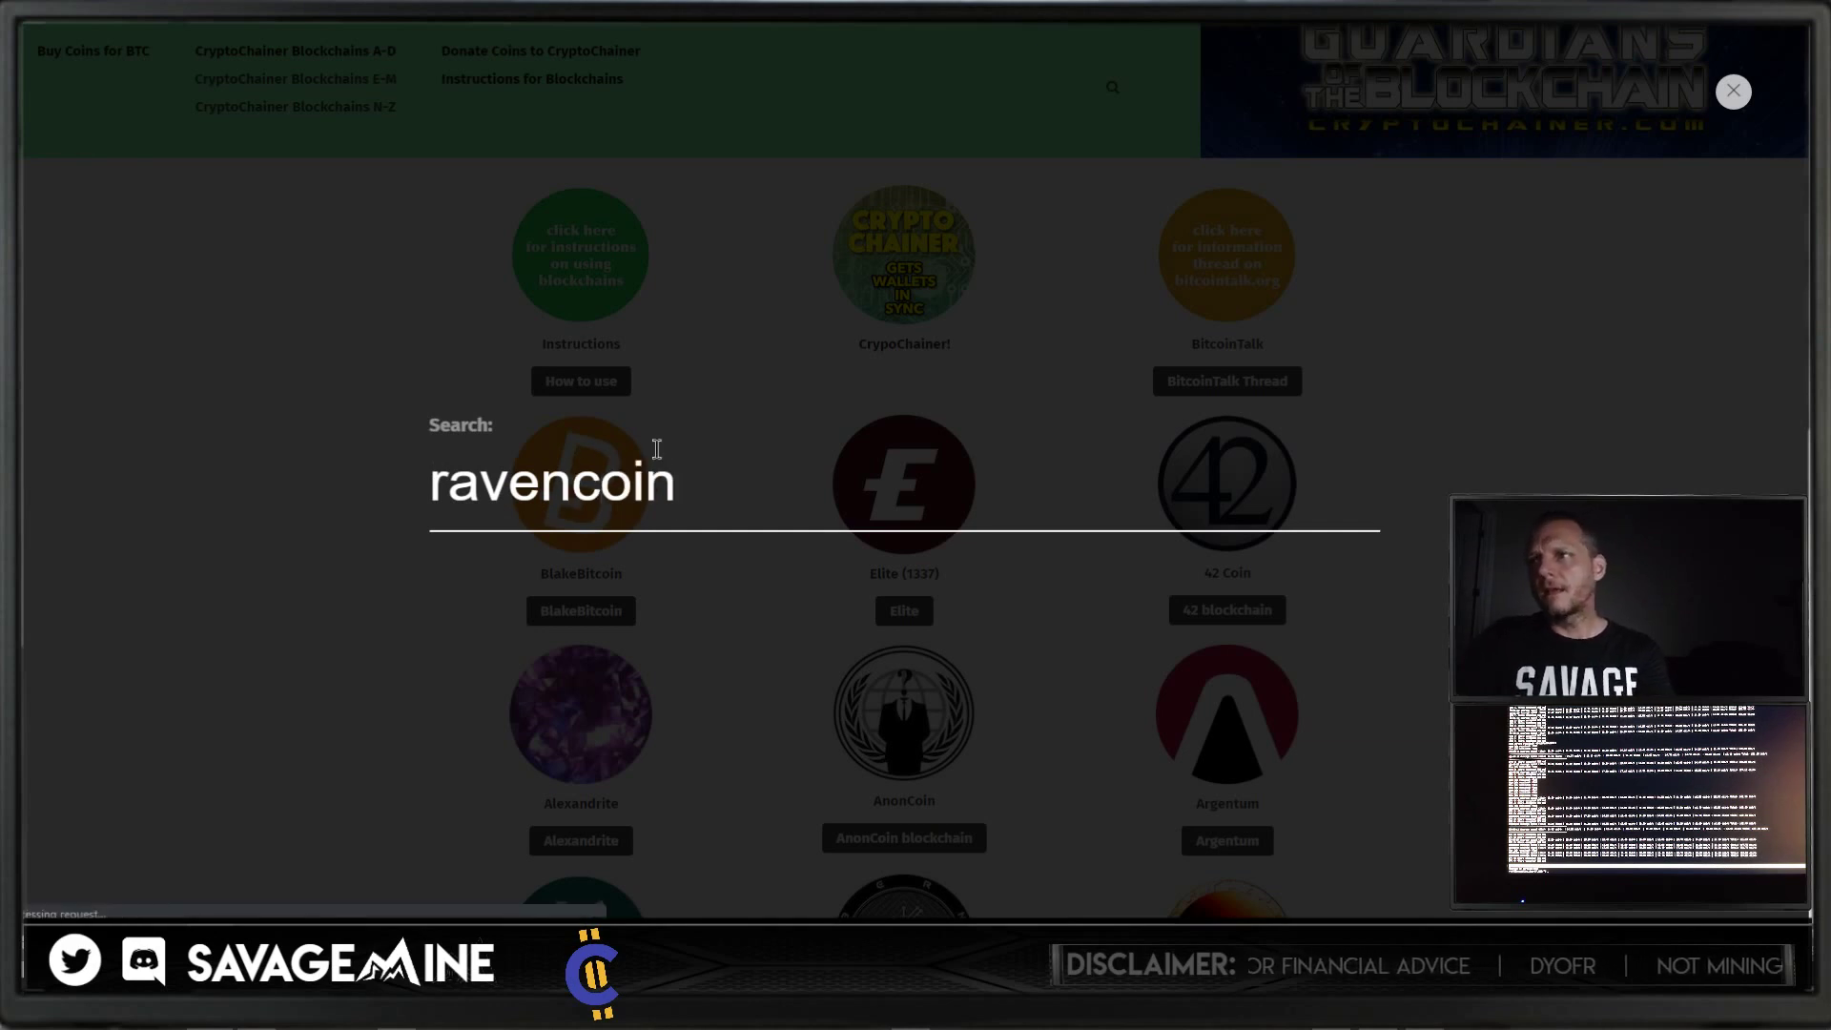
key(Return)
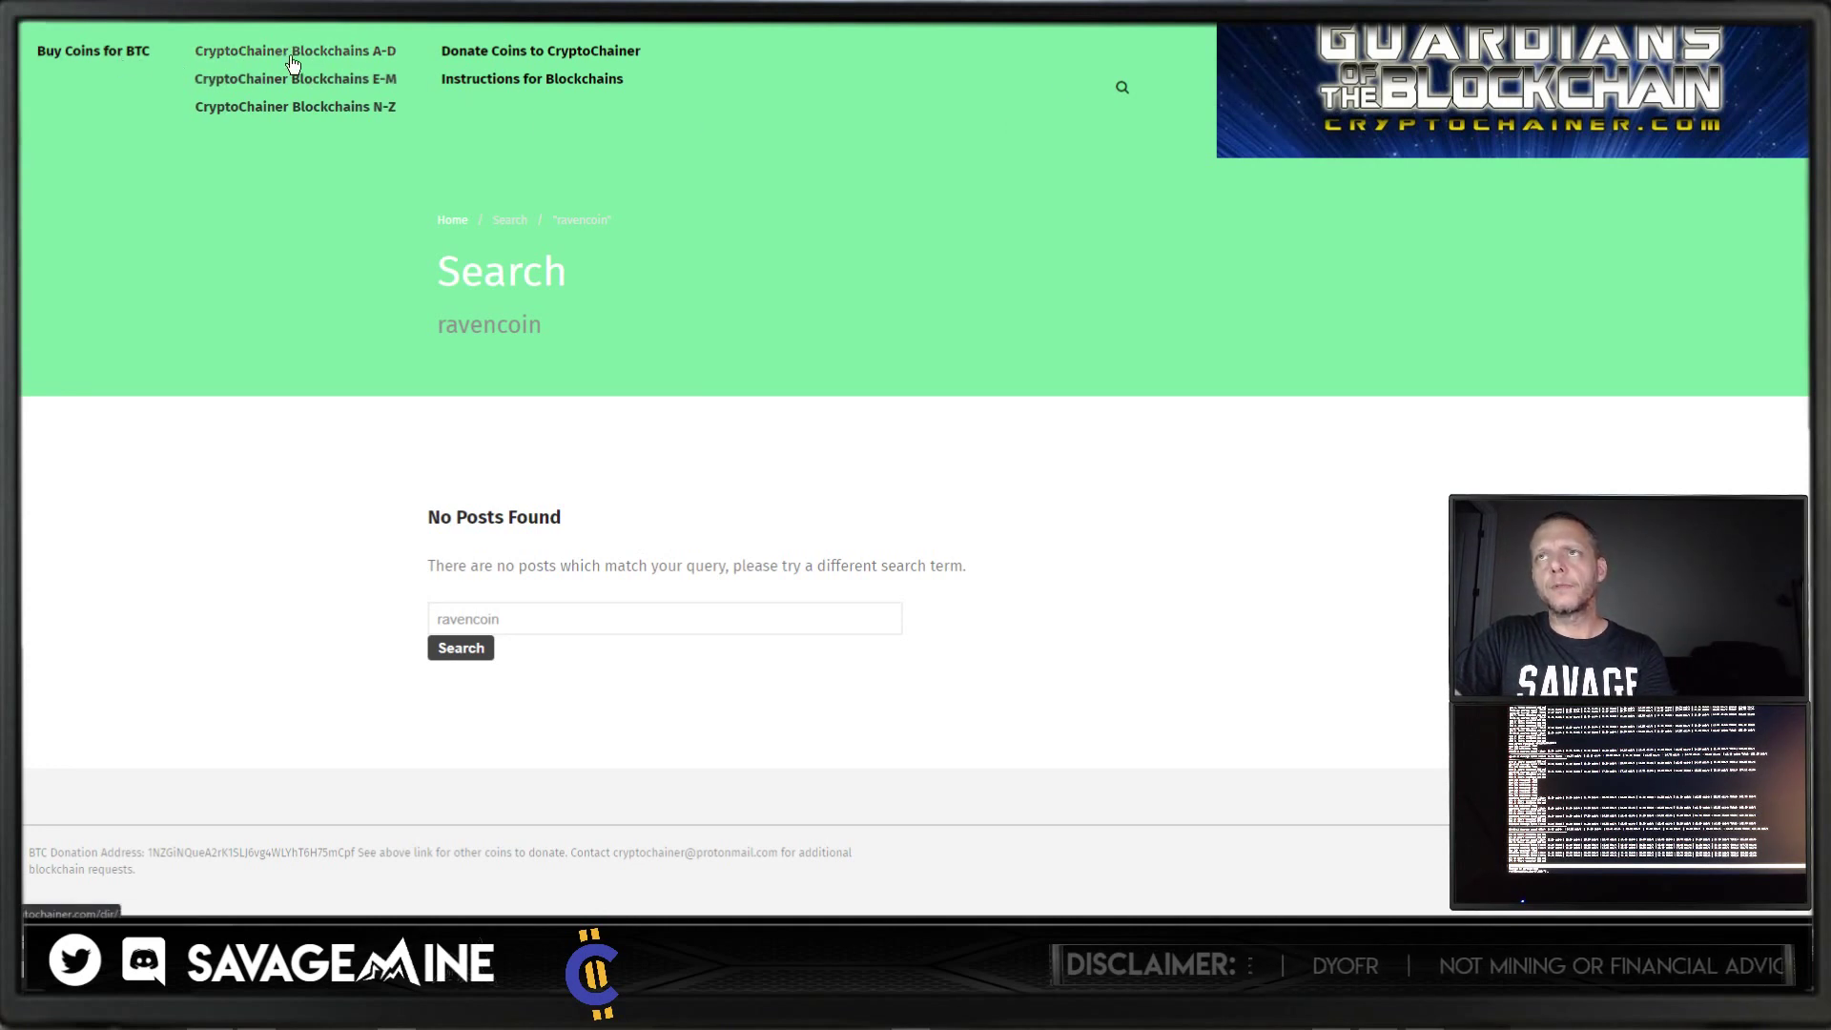
Step: Open the CryptoChainer Blockchains N-Z page and look through its coin downloads
click(358, 107)
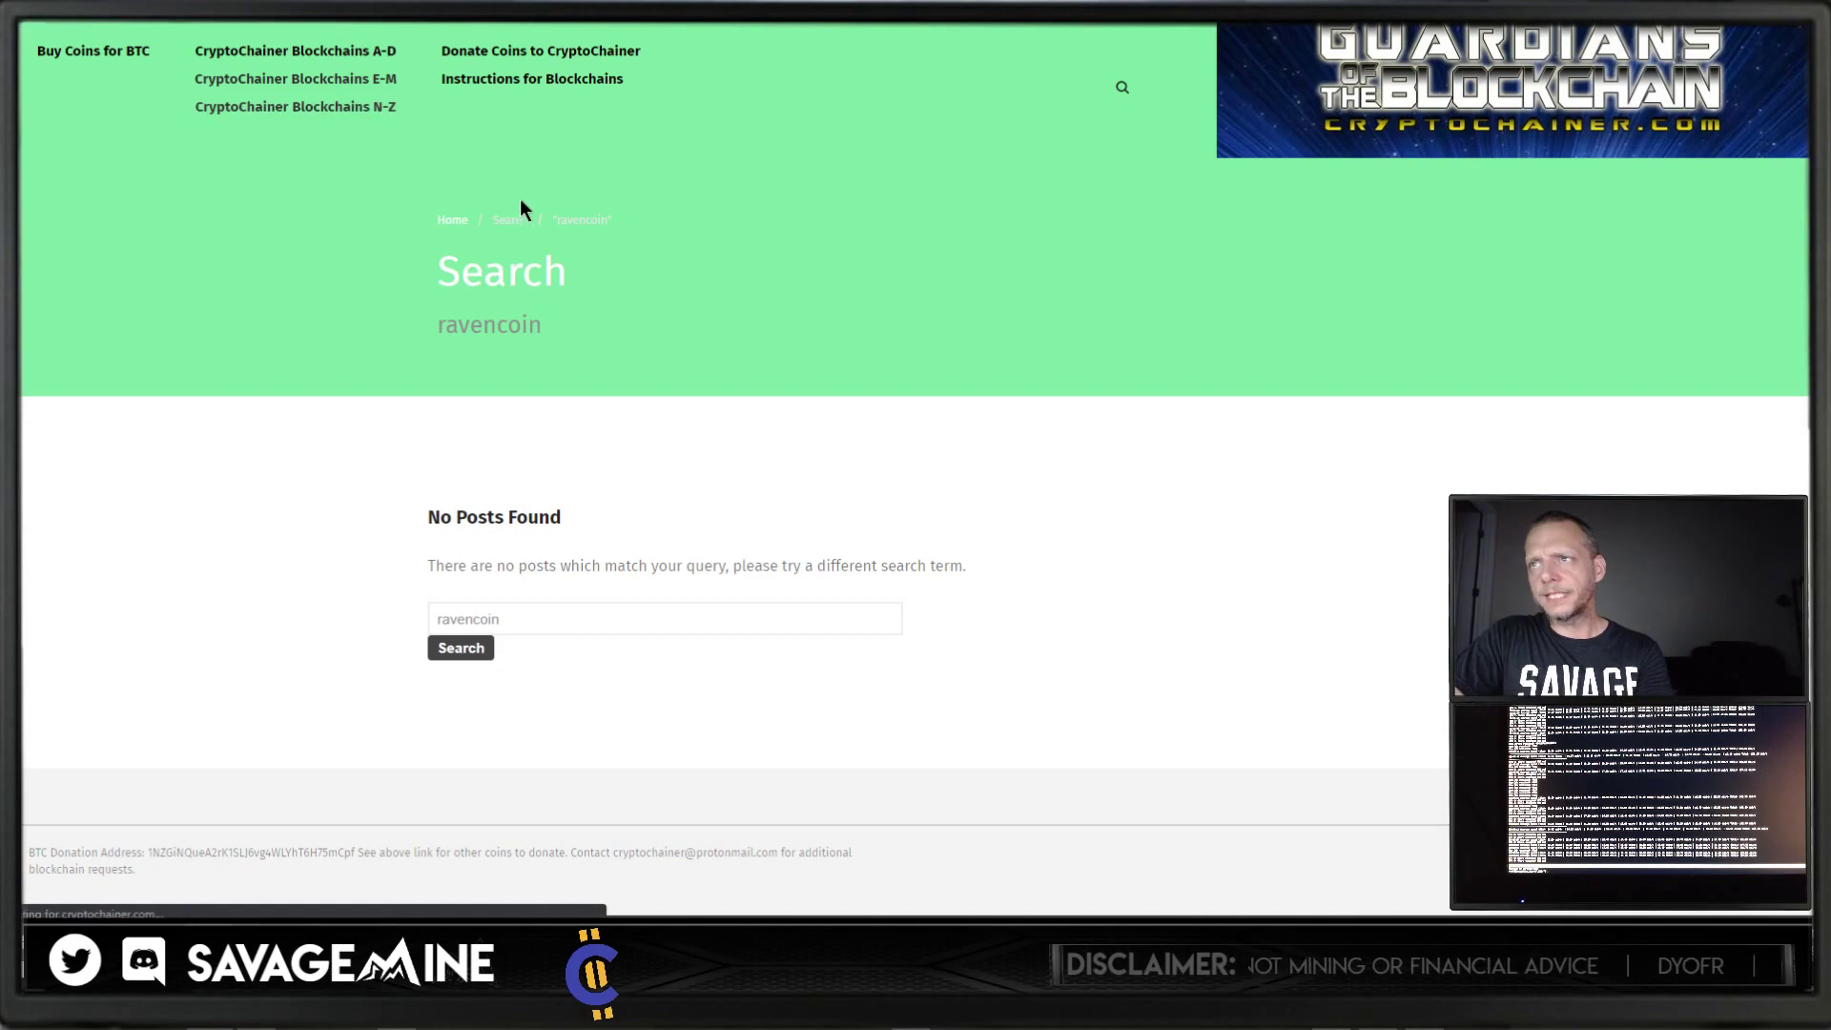
scroll(904, 544, down, 8)
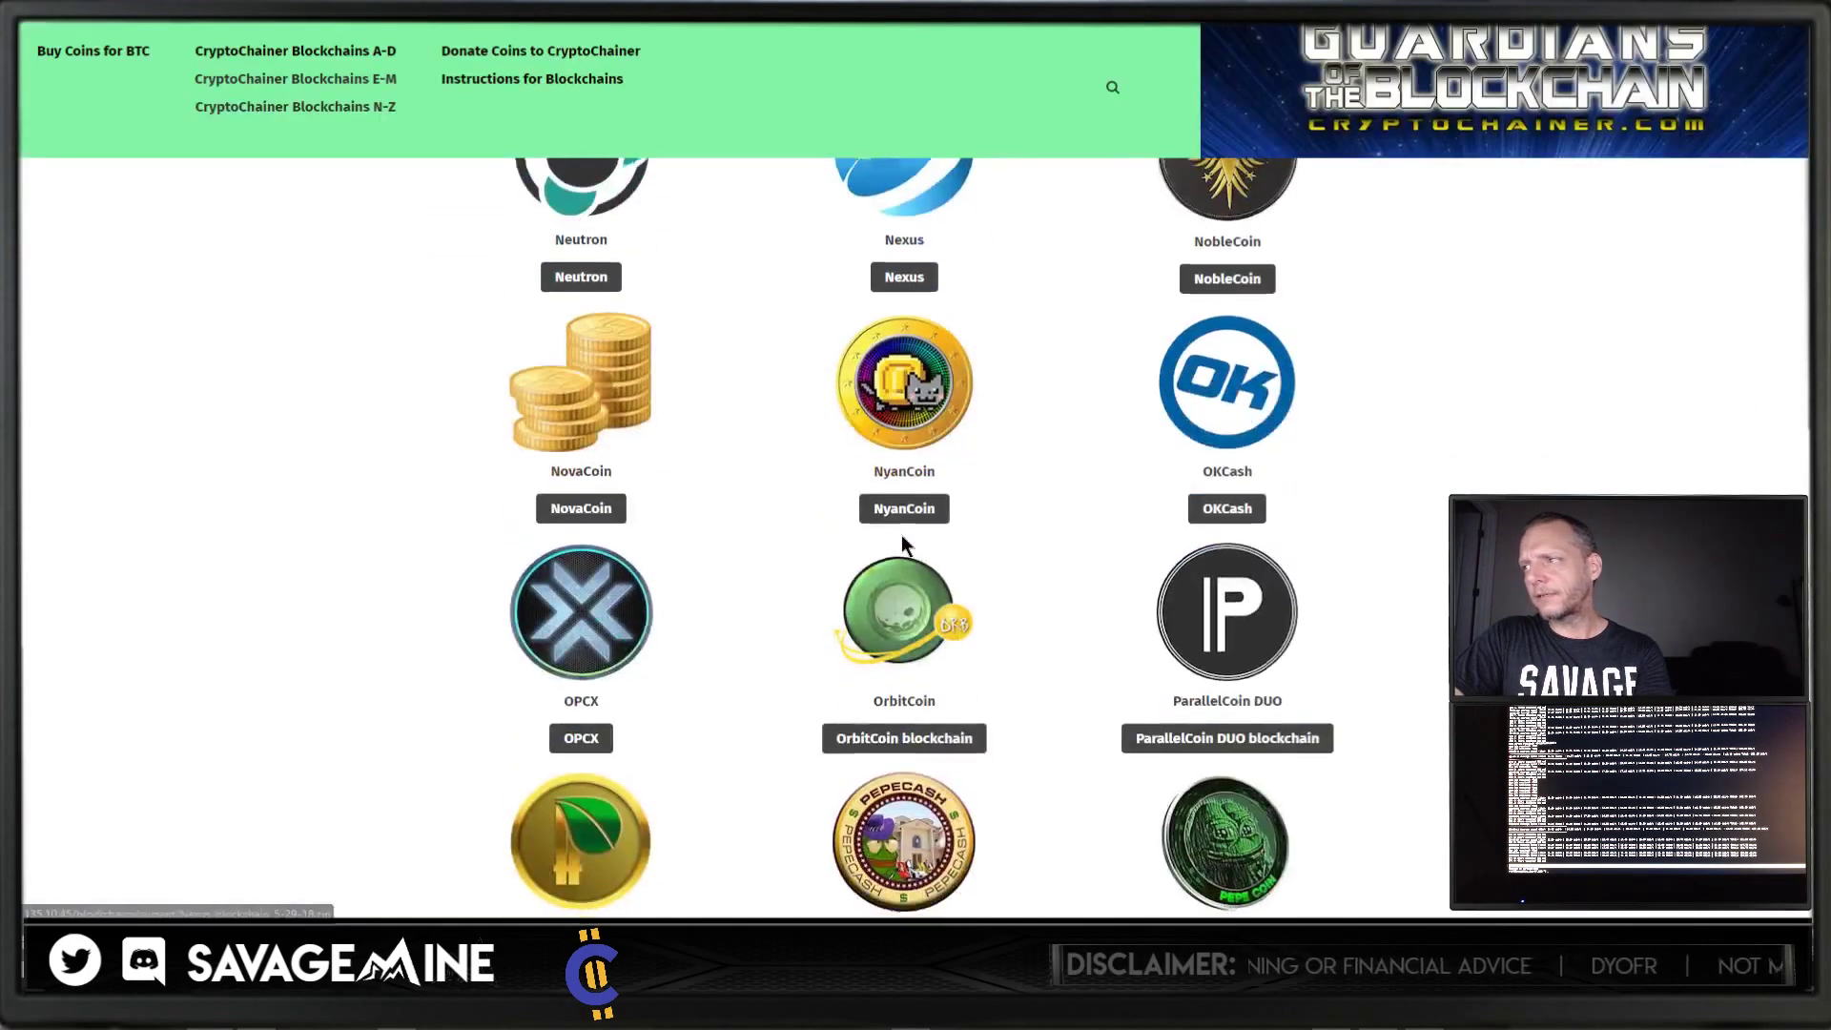
scroll(902, 534, down, 6)
scroll(902, 537, up, 12)
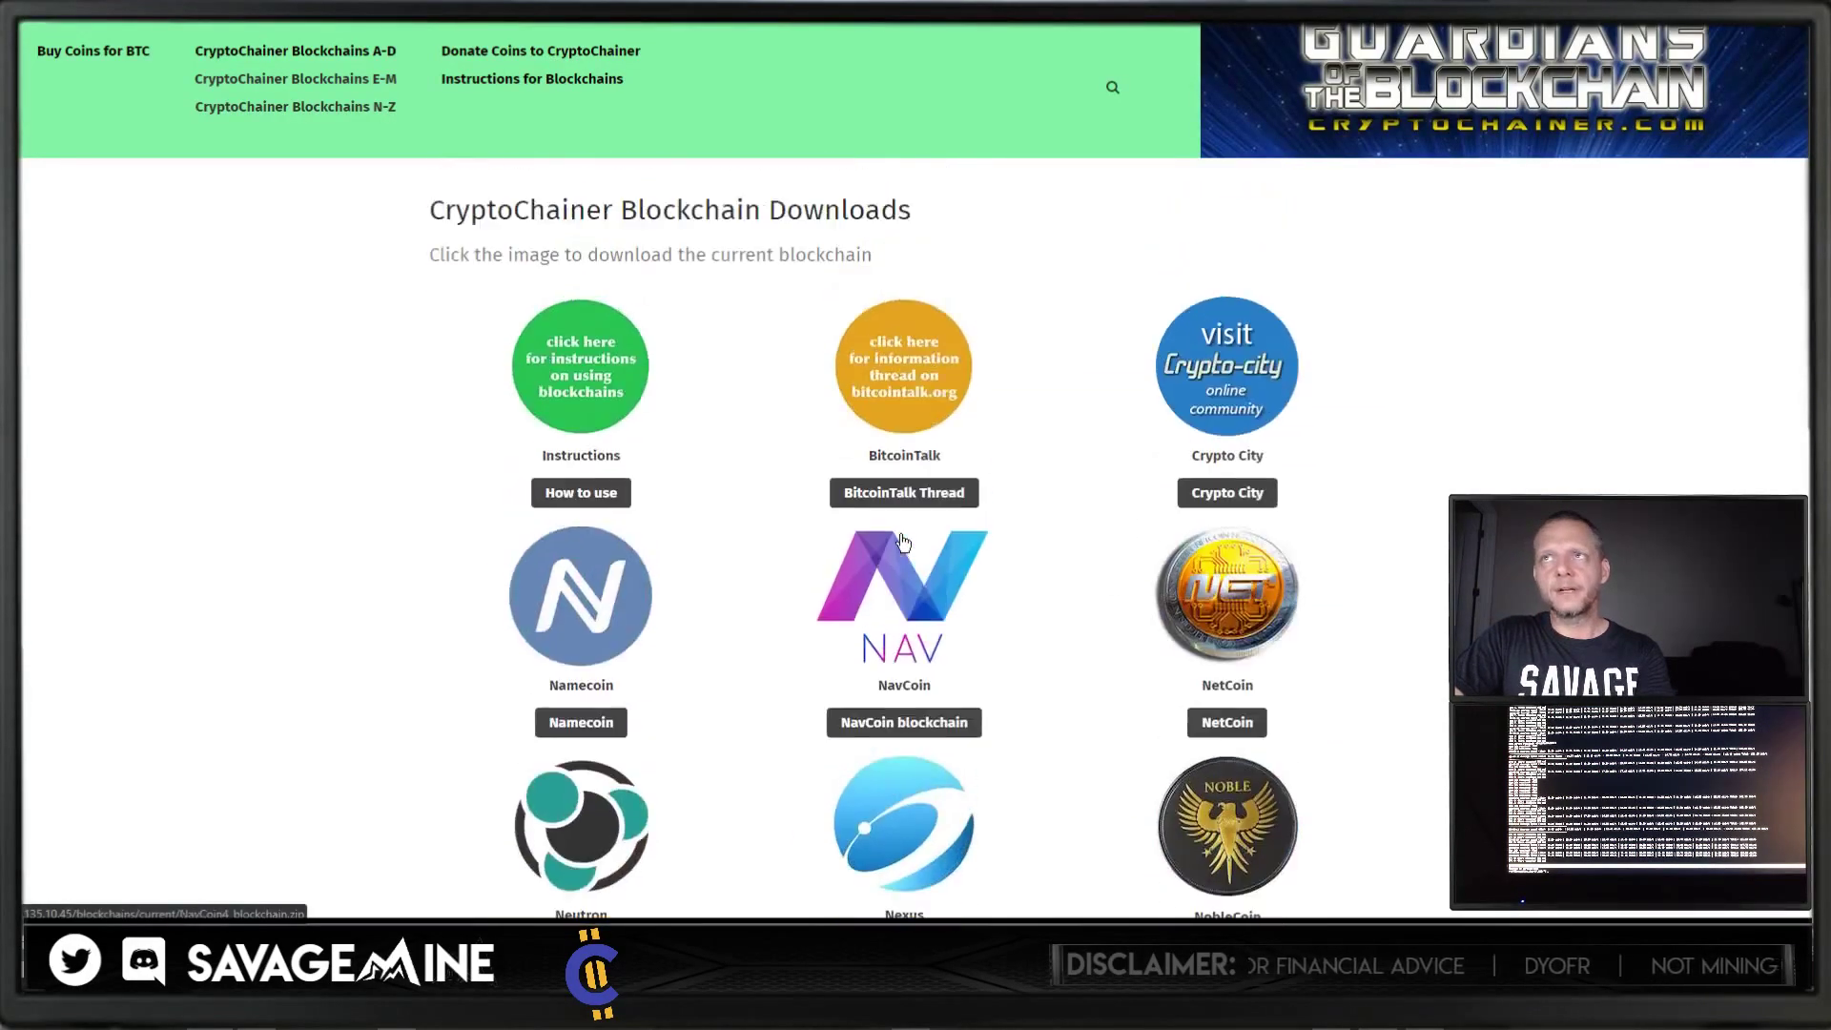
Step: Open the CryptoChainer Blockchains A-D page and examine which coins have a blockchain snapshot available for download
click(369, 51)
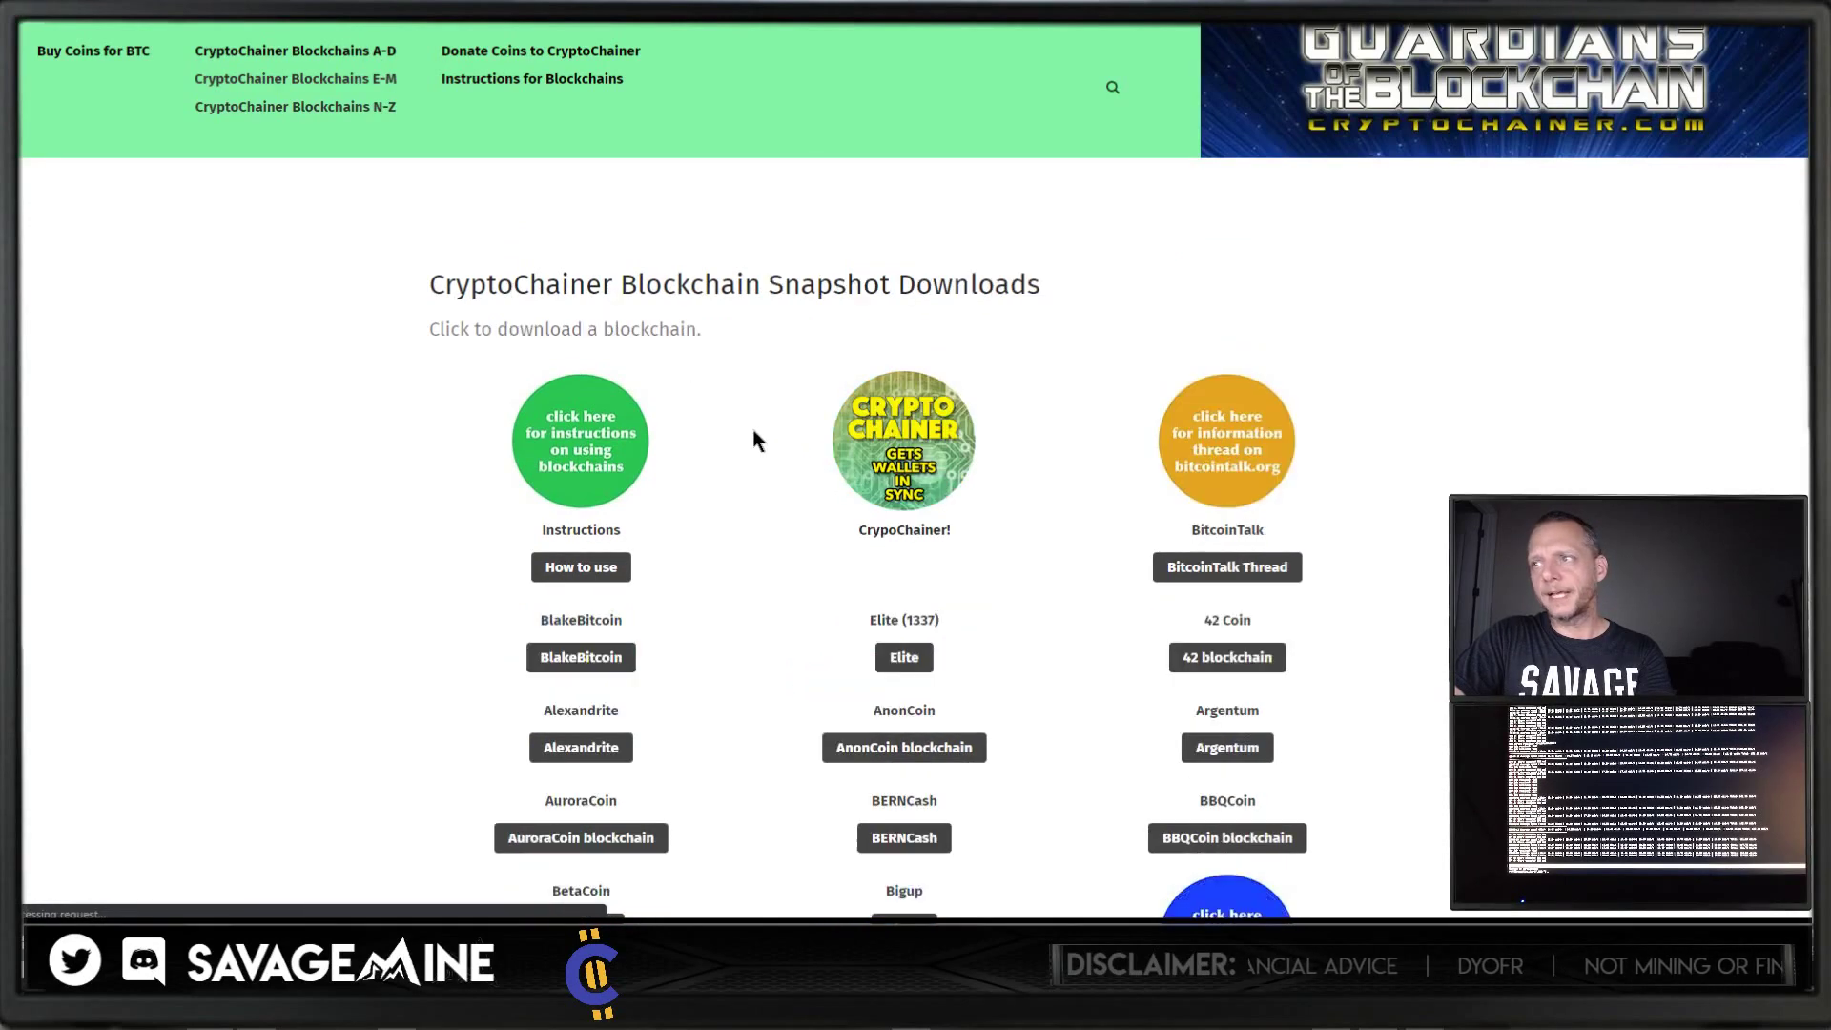
scroll(761, 467, down, 3)
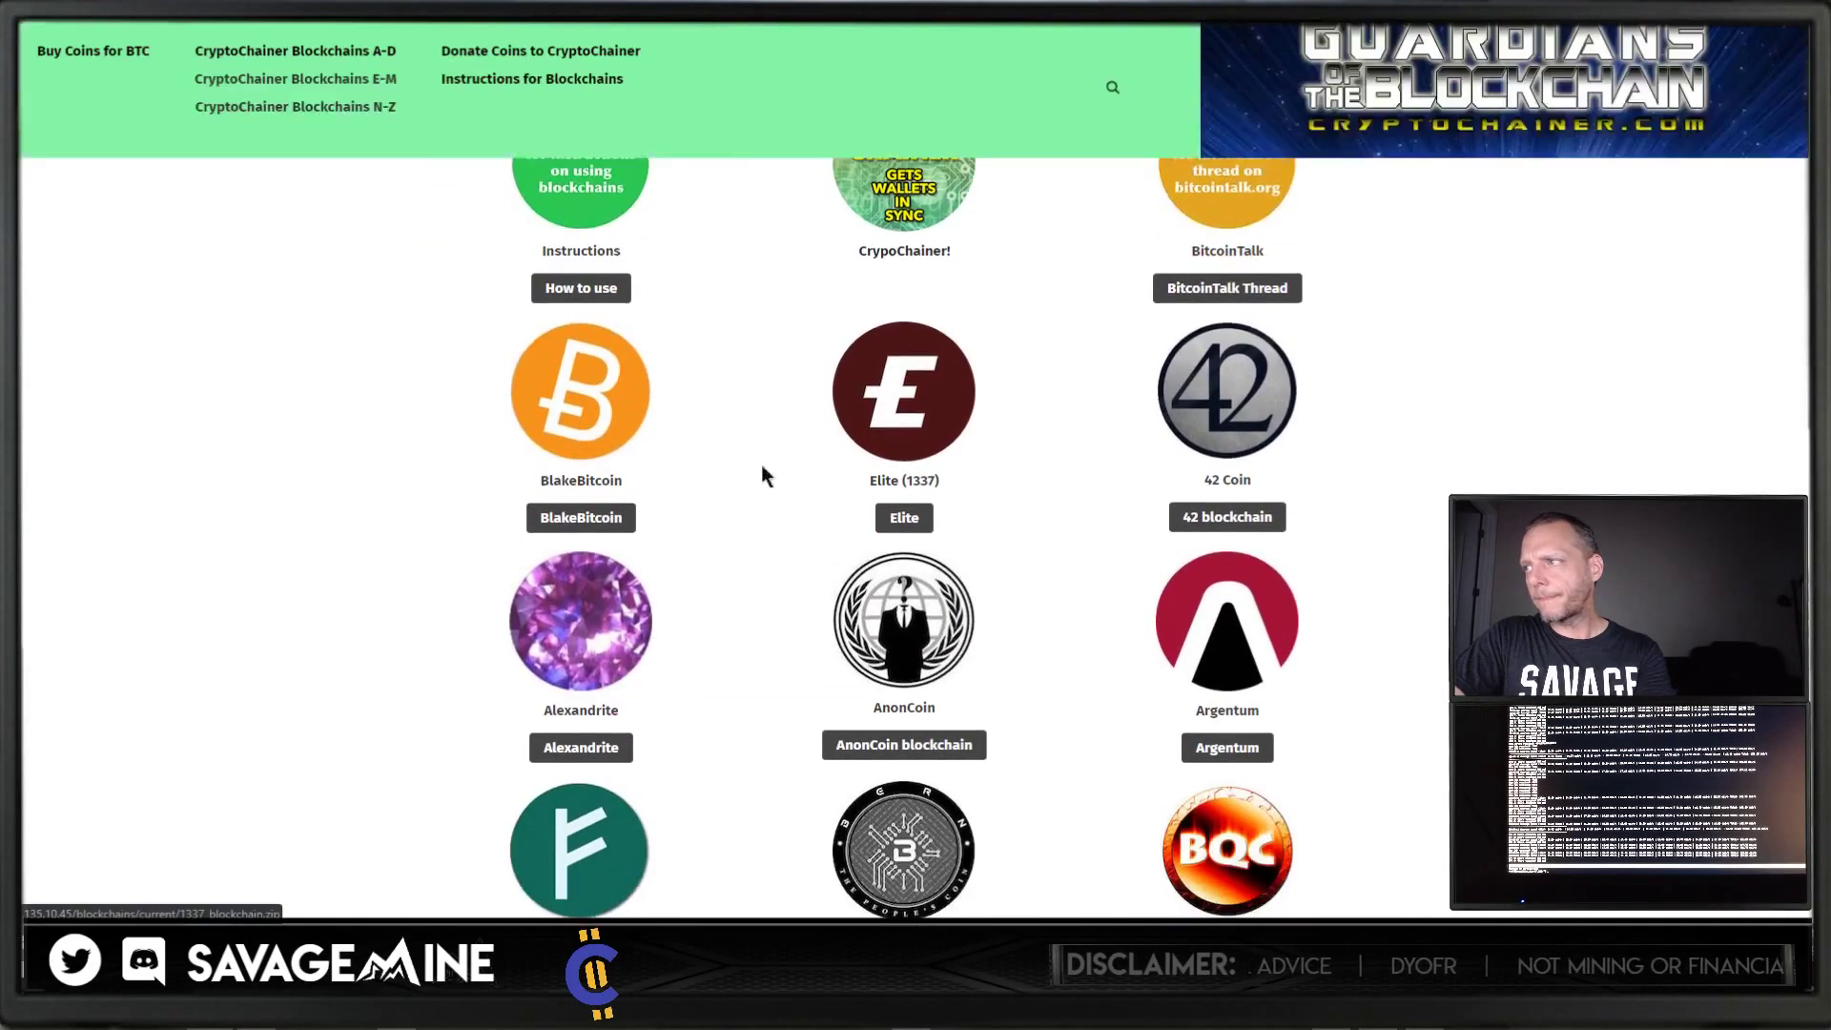
scroll(873, 345, up, 1)
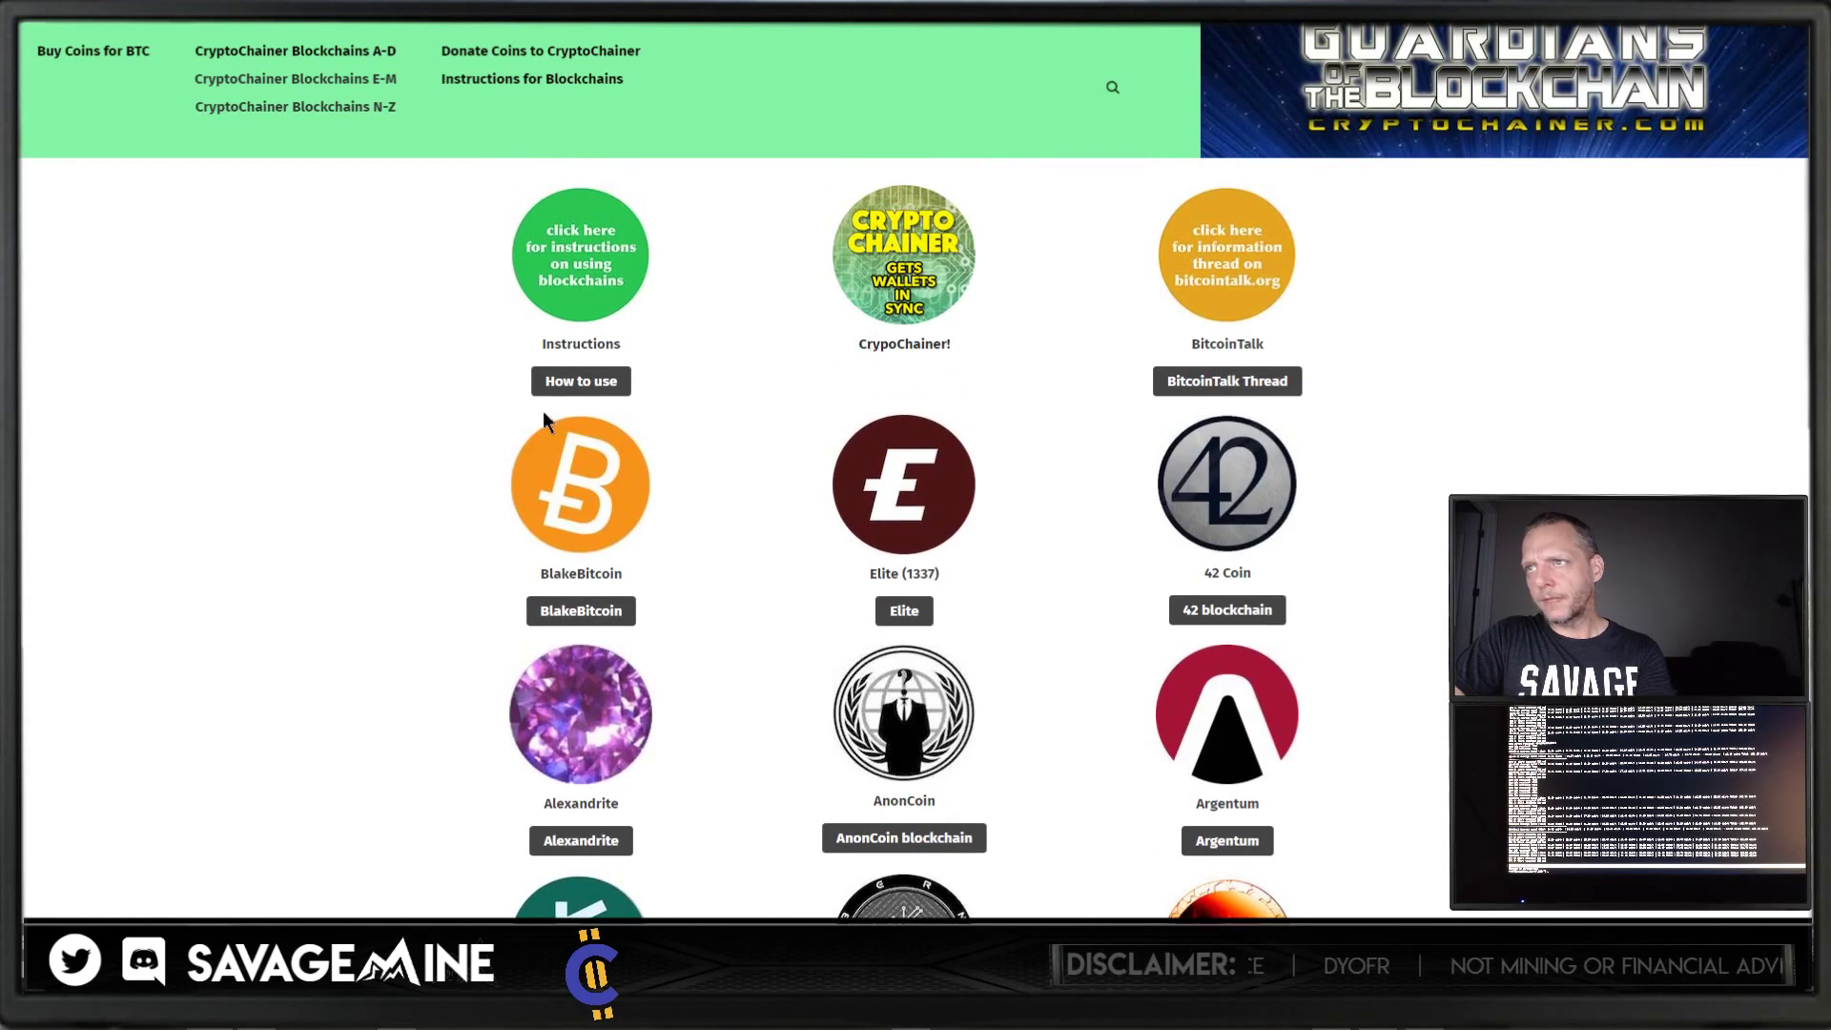
scroll(596, 629, down, 4)
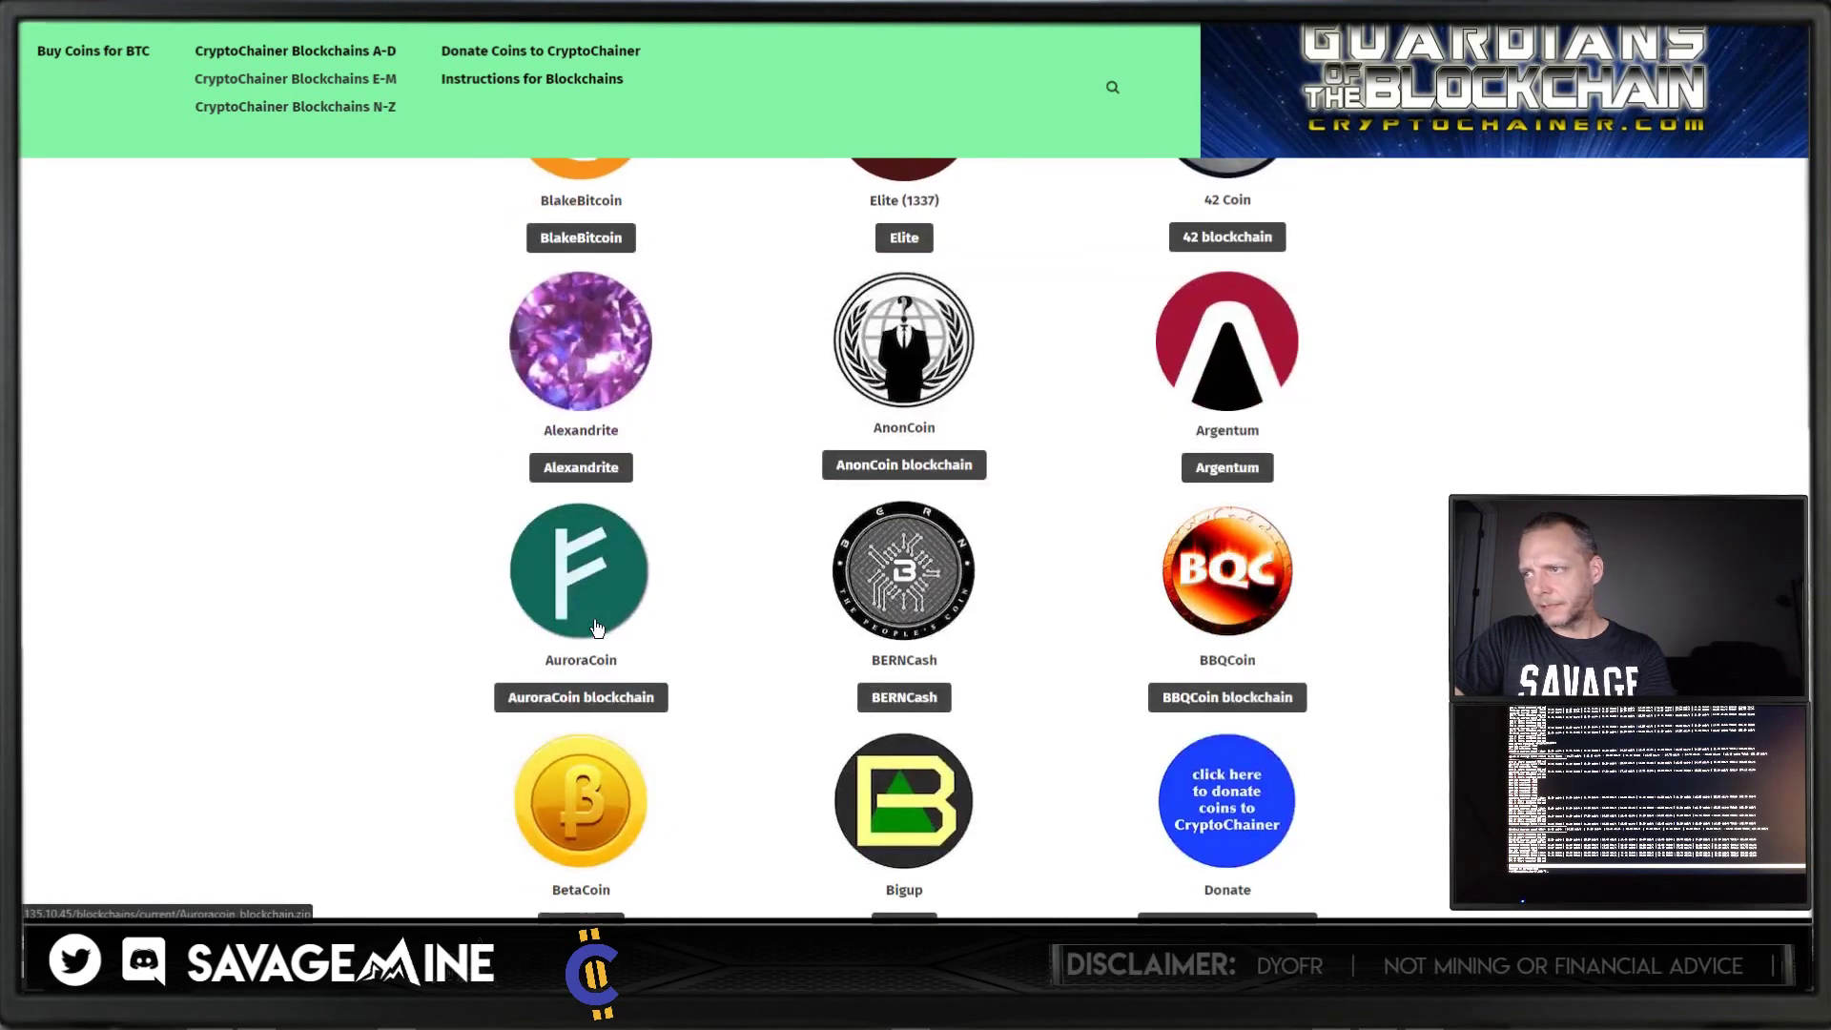
scroll(594, 627, down, 4)
scroll(740, 618, down, 1)
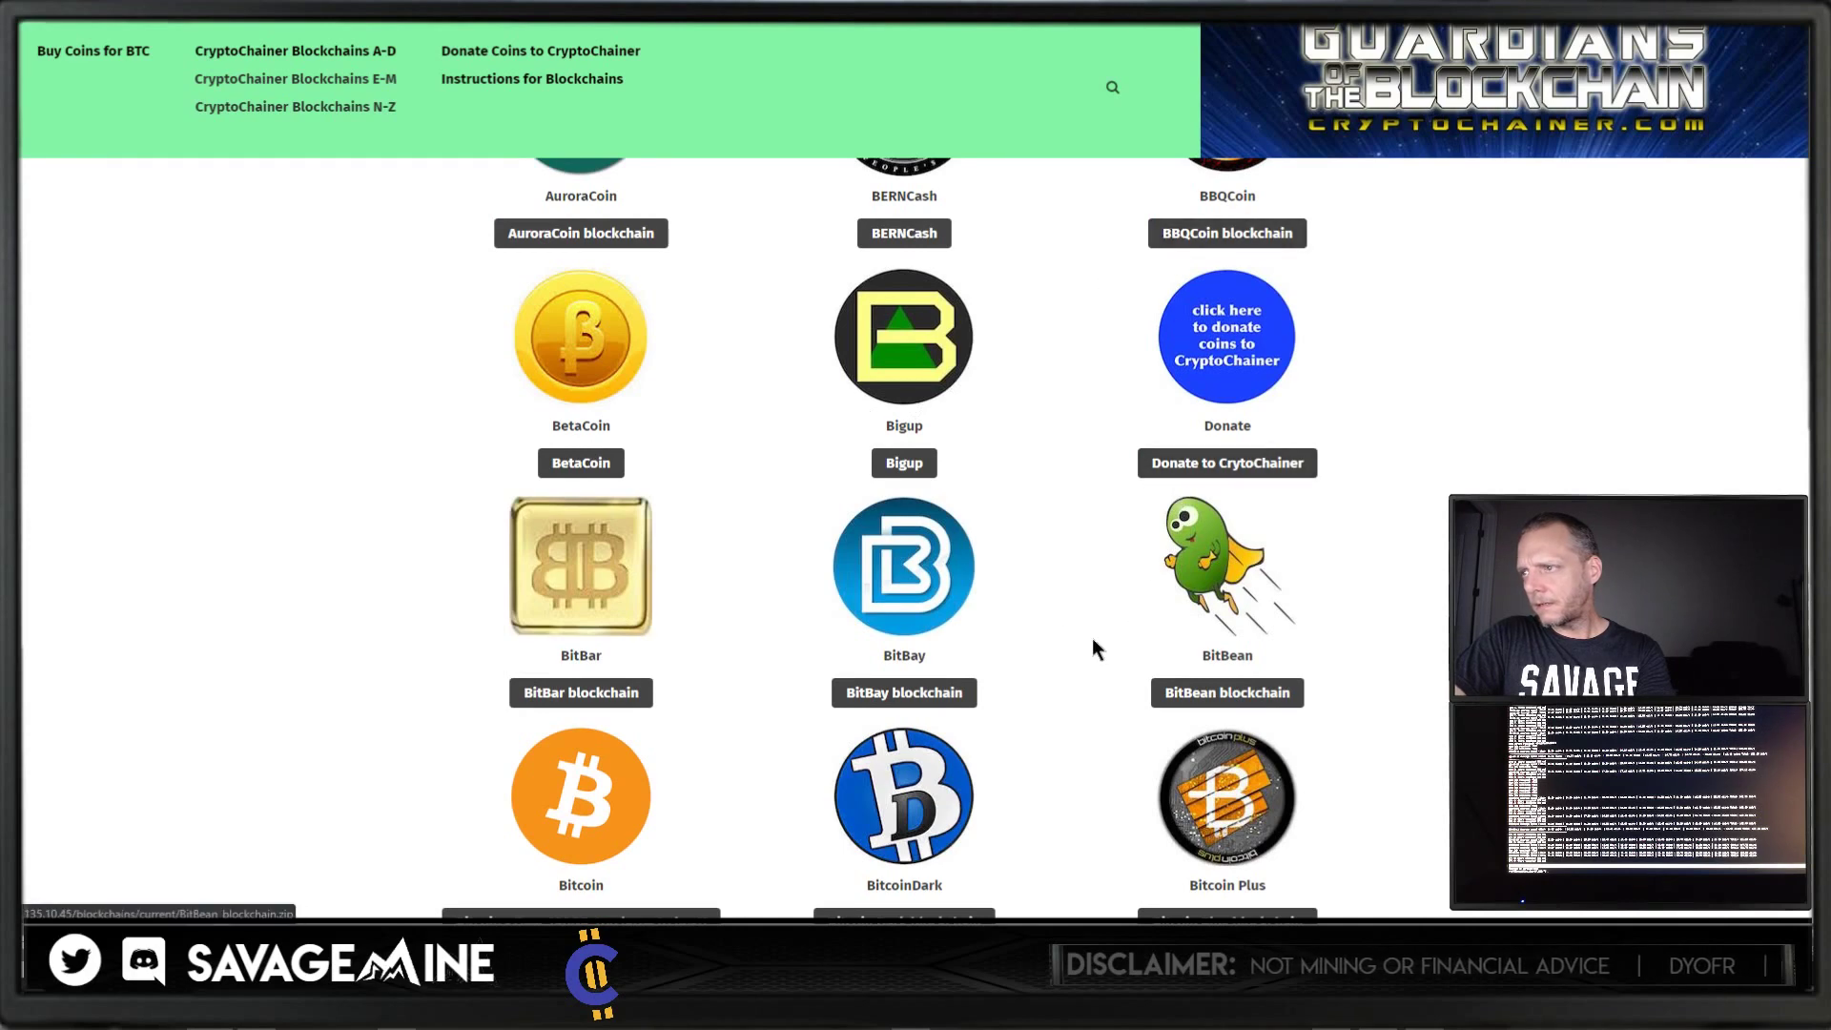
scroll(1015, 637, down, 4)
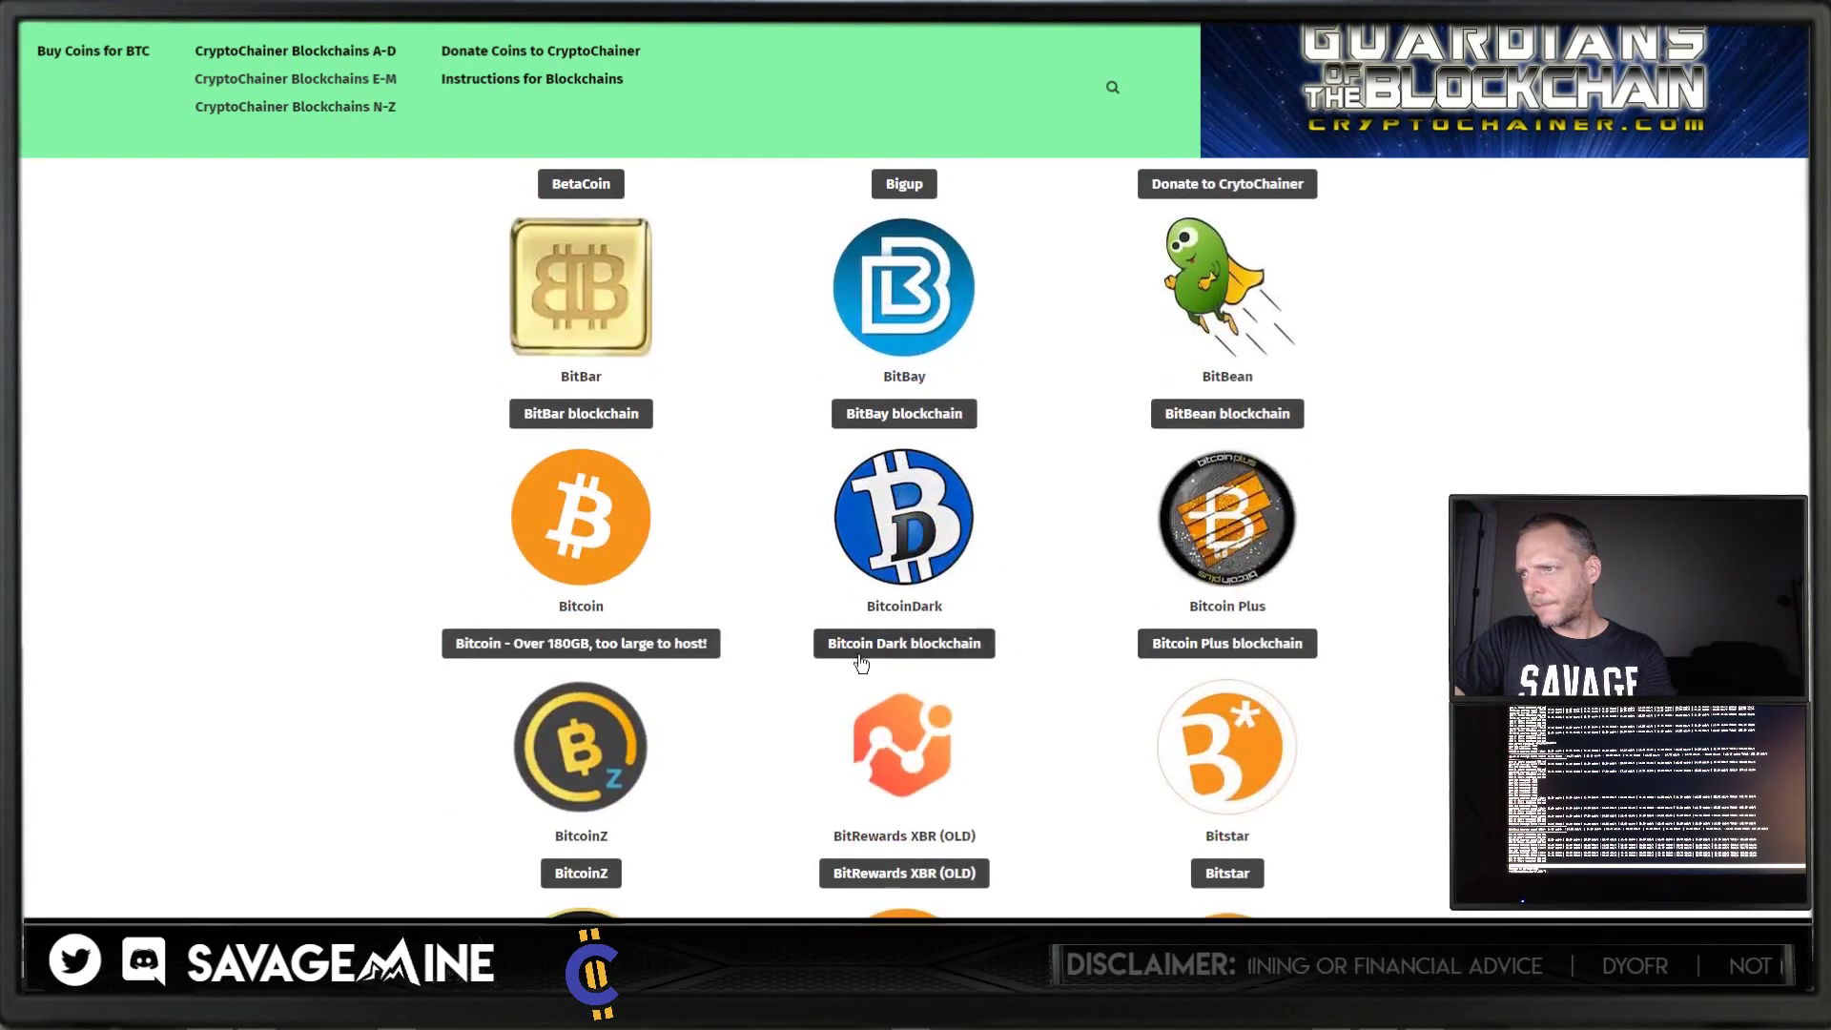
scroll(723, 663, down, 3)
scroll(1042, 664, down, 5)
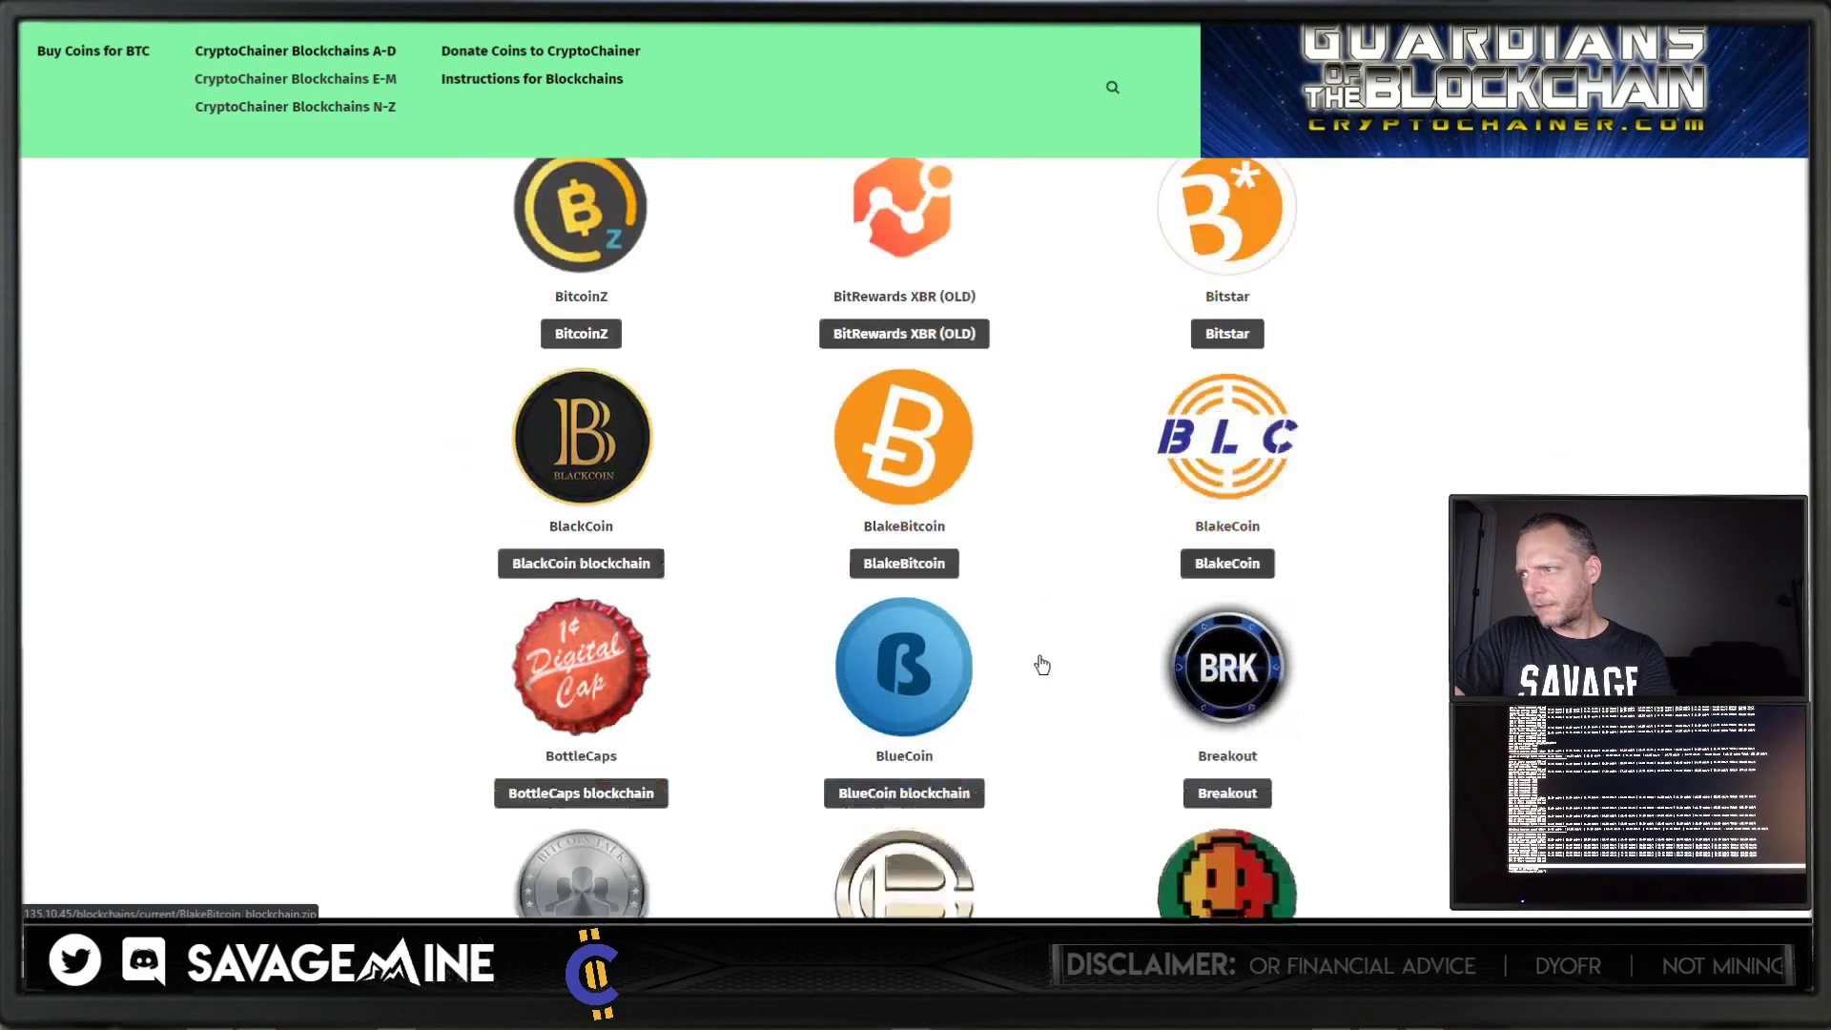
scroll(1043, 665, down, 3)
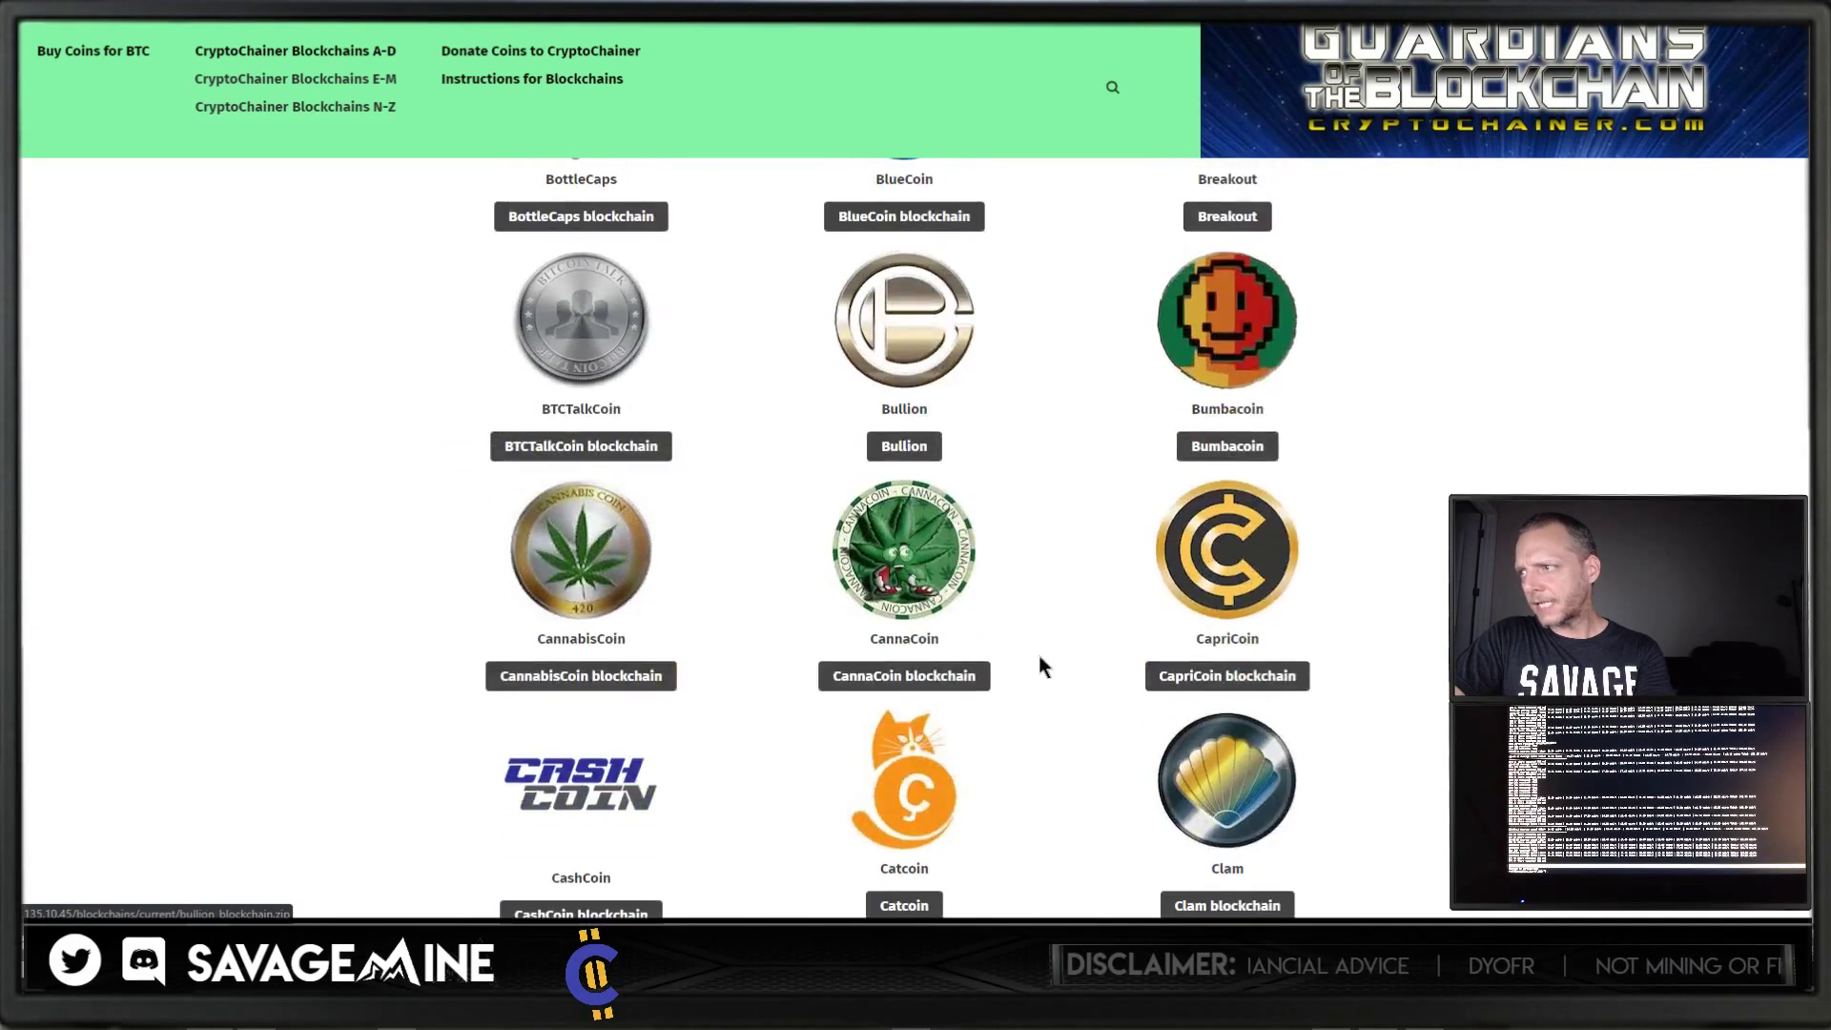
scroll(1040, 665, down, 3)
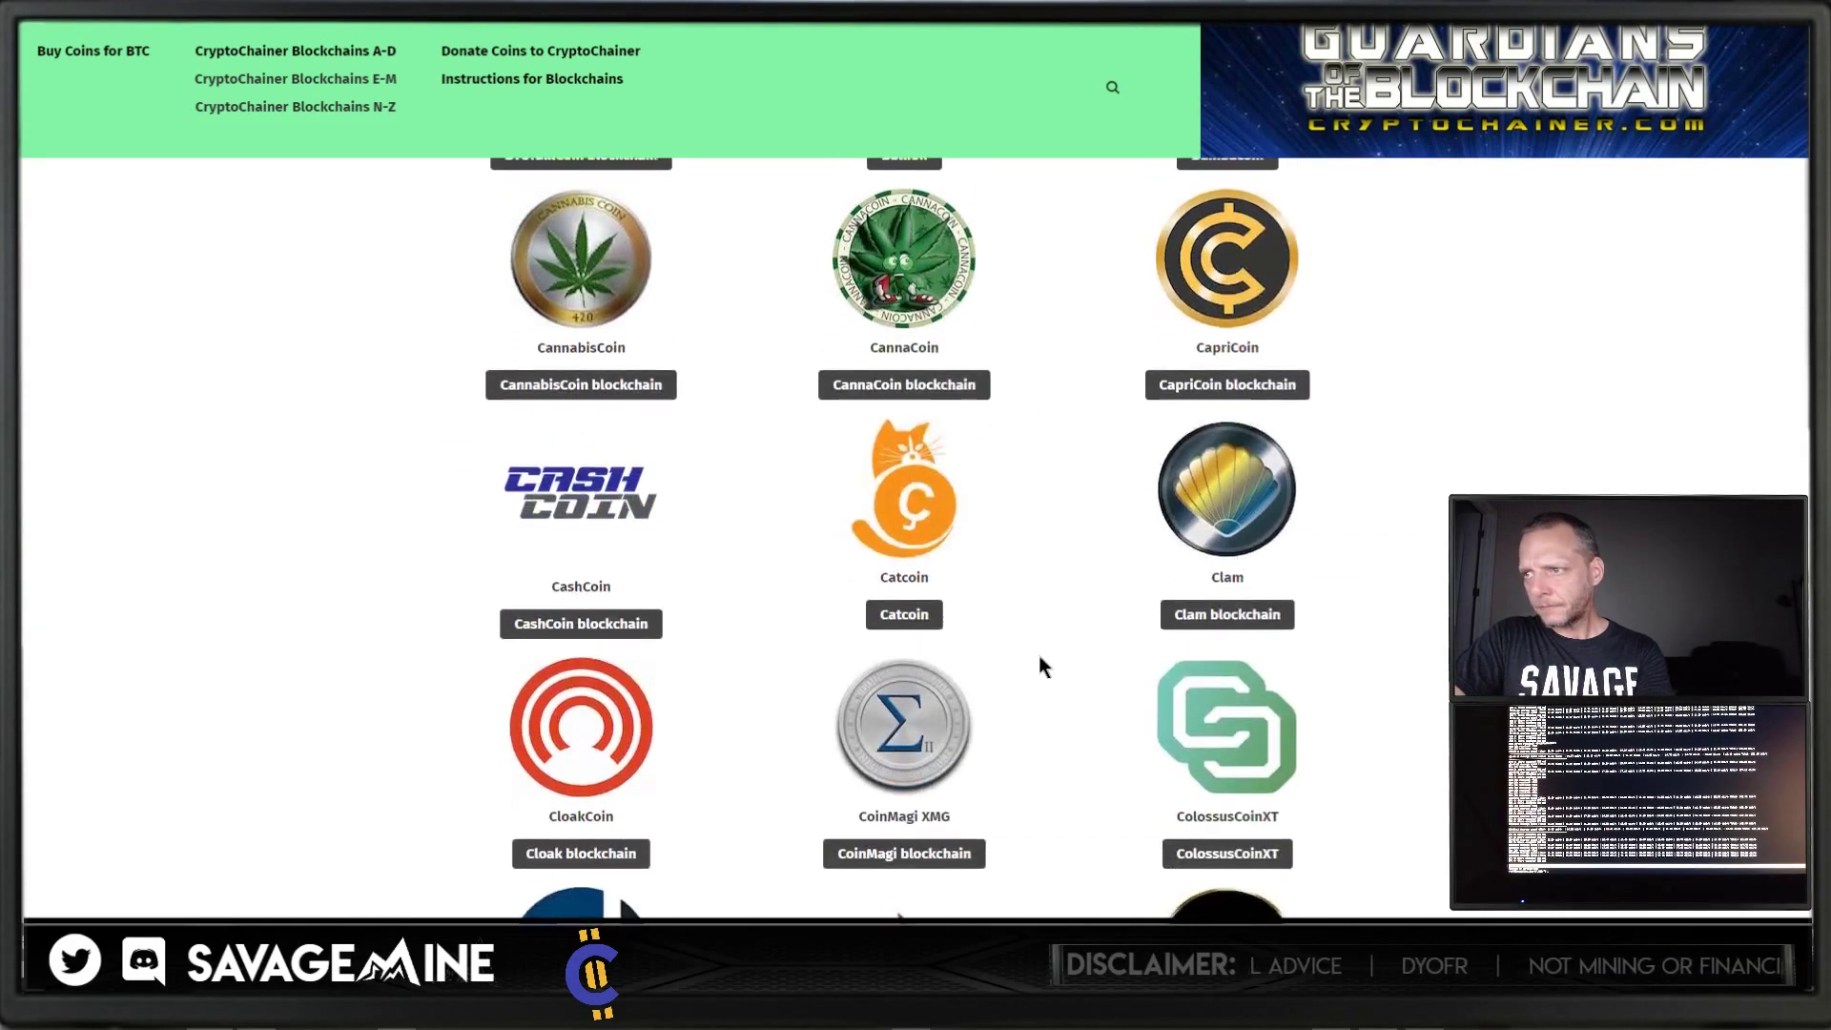
scroll(1040, 665, down, 3)
scroll(1040, 663, down, 10)
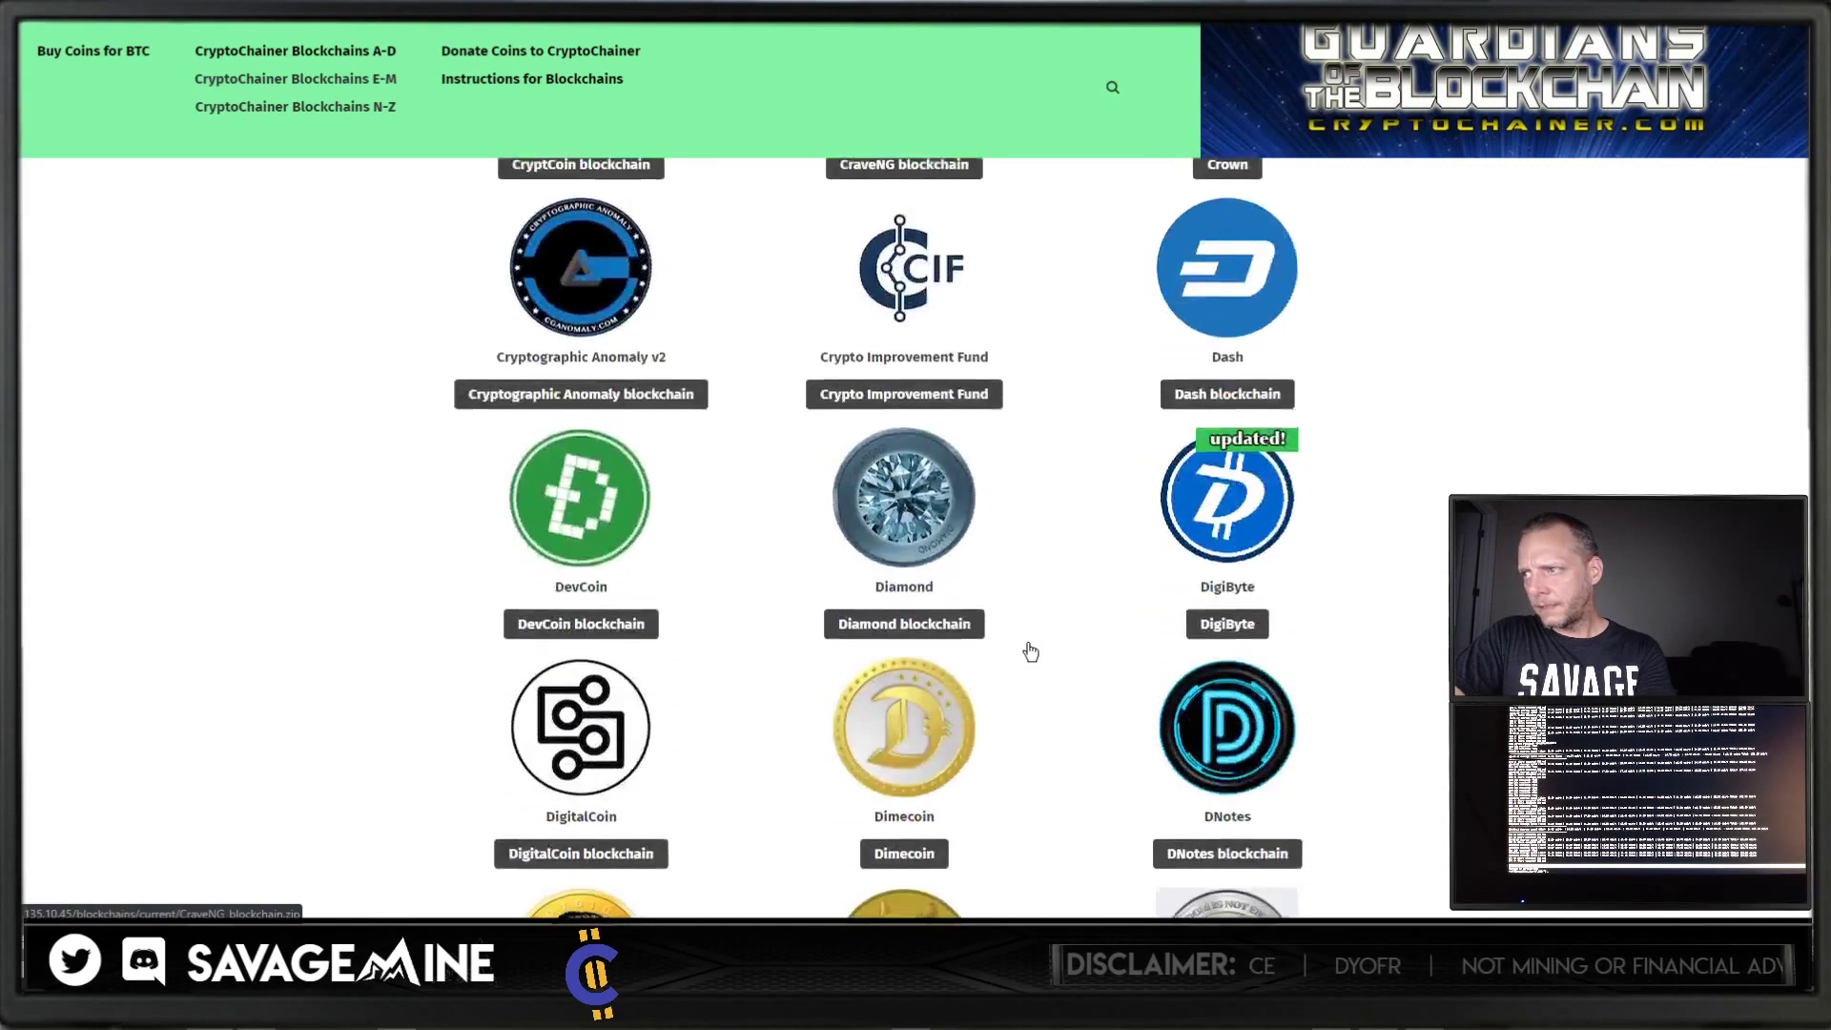
scroll(1029, 651, up, 12)
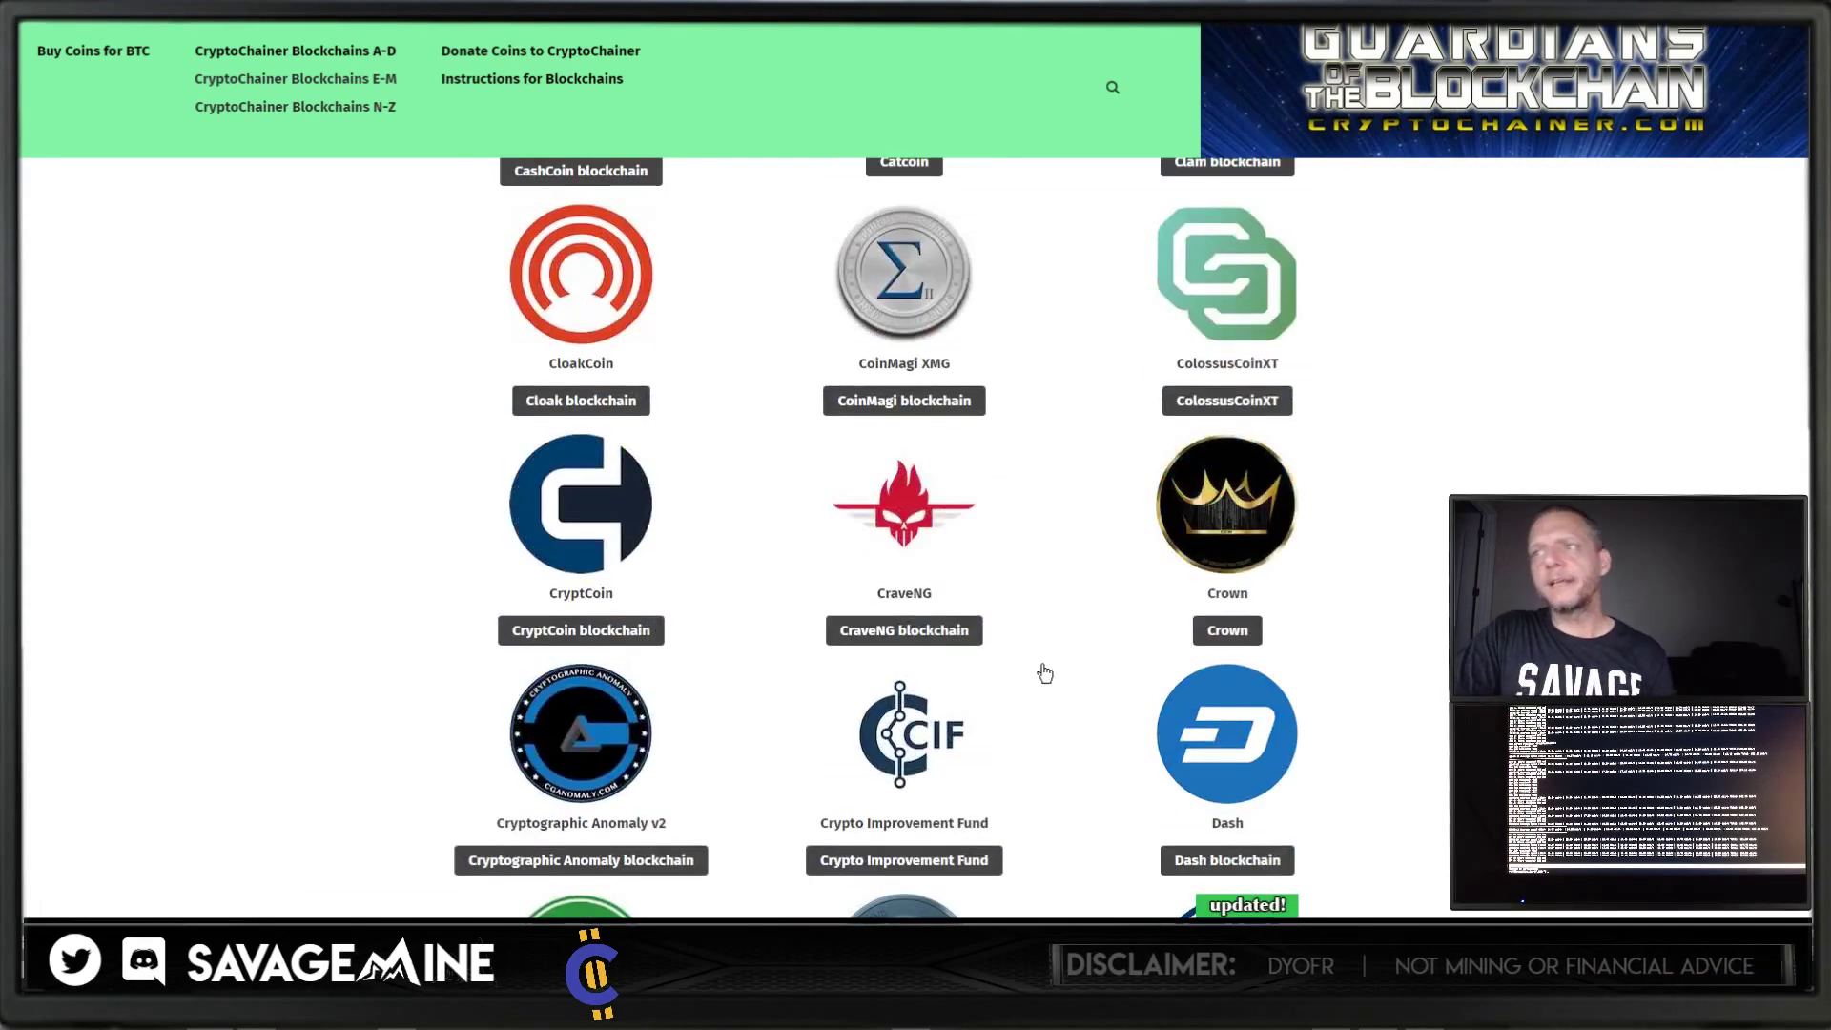
scroll(1043, 662, up, 15)
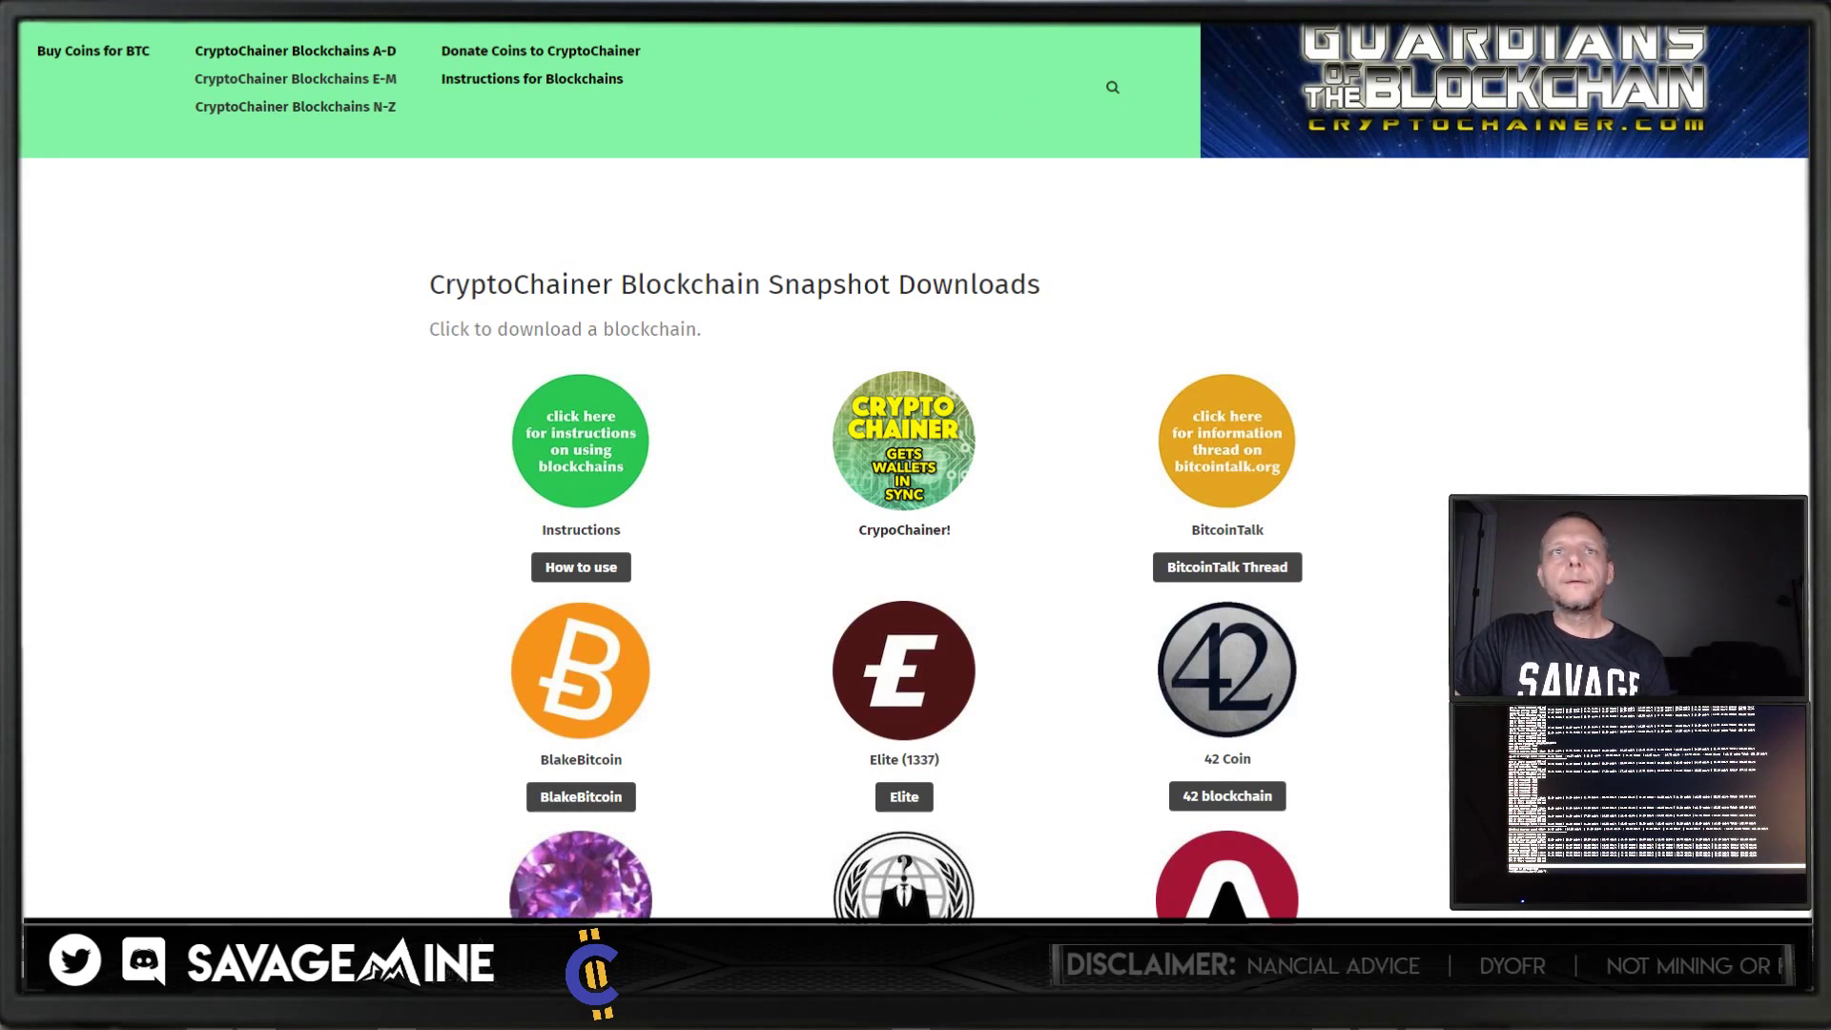
Step: Return to the previous CryptoChainer page and check the BitCash desktop wallet's synchronization progress before switching back to the browser
click(72, 24)
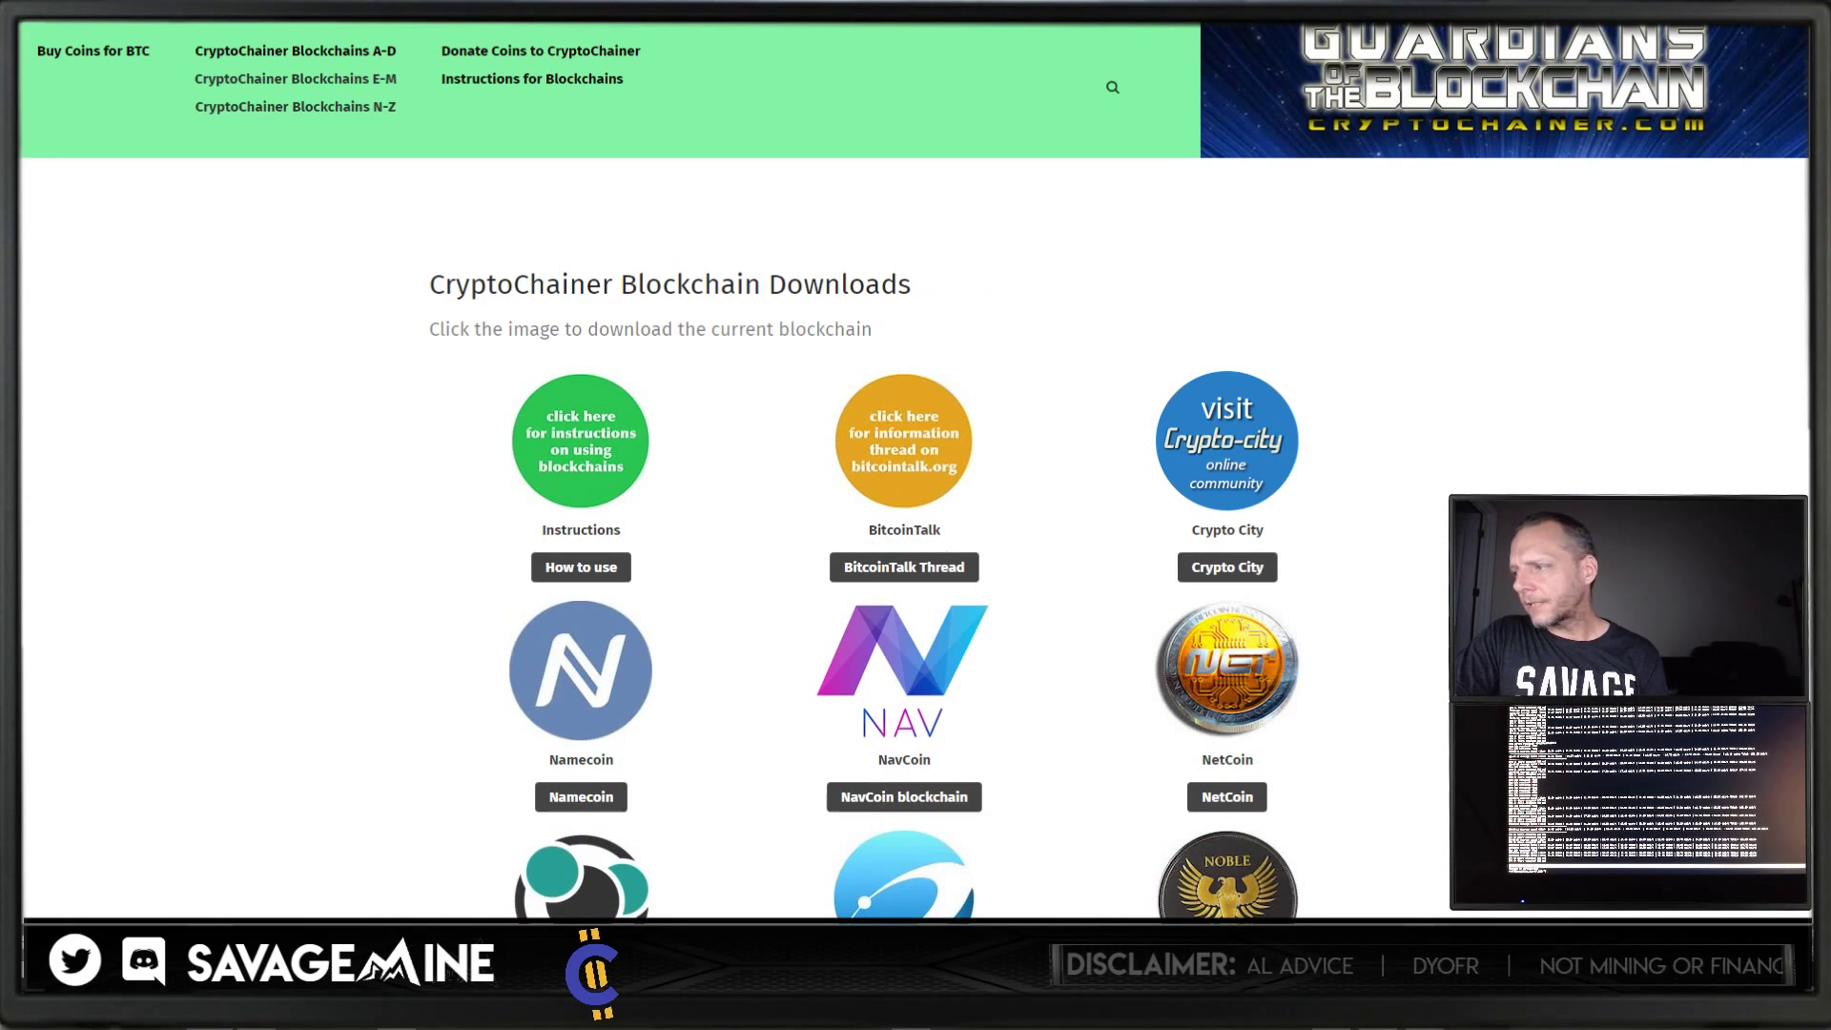
key(alt+Tab)
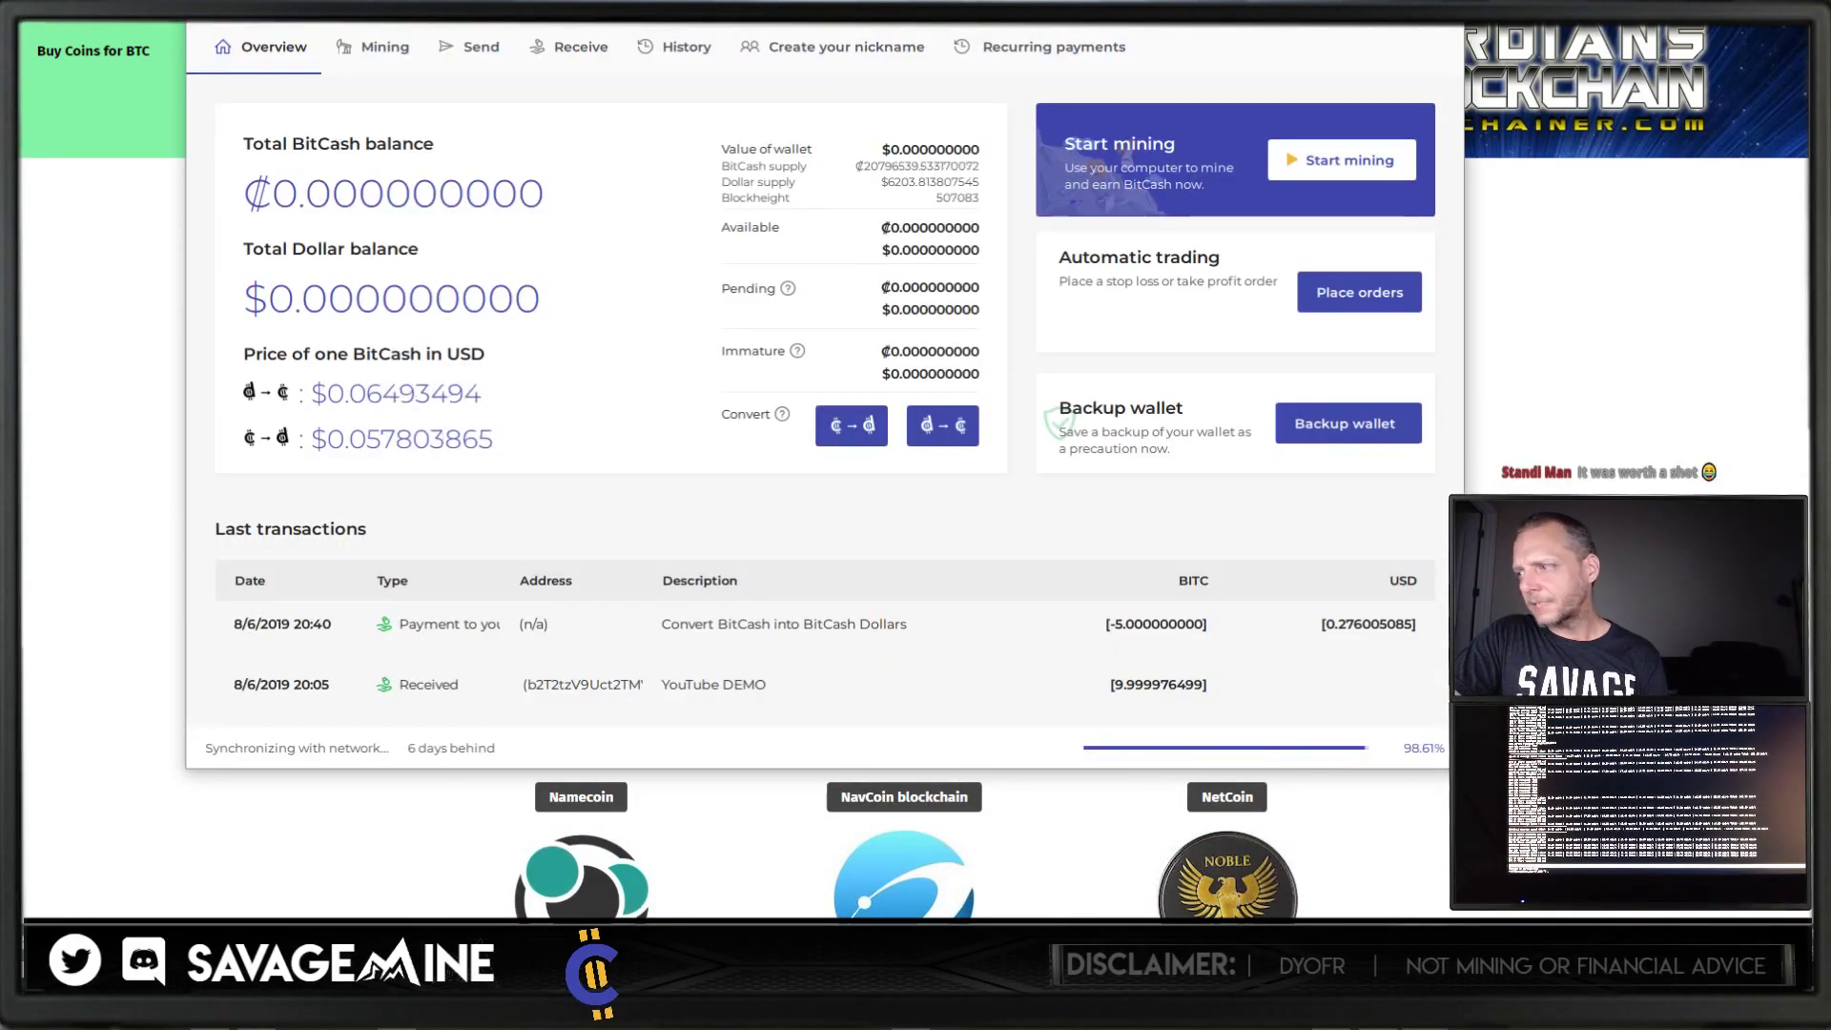
key(alt+Tab)
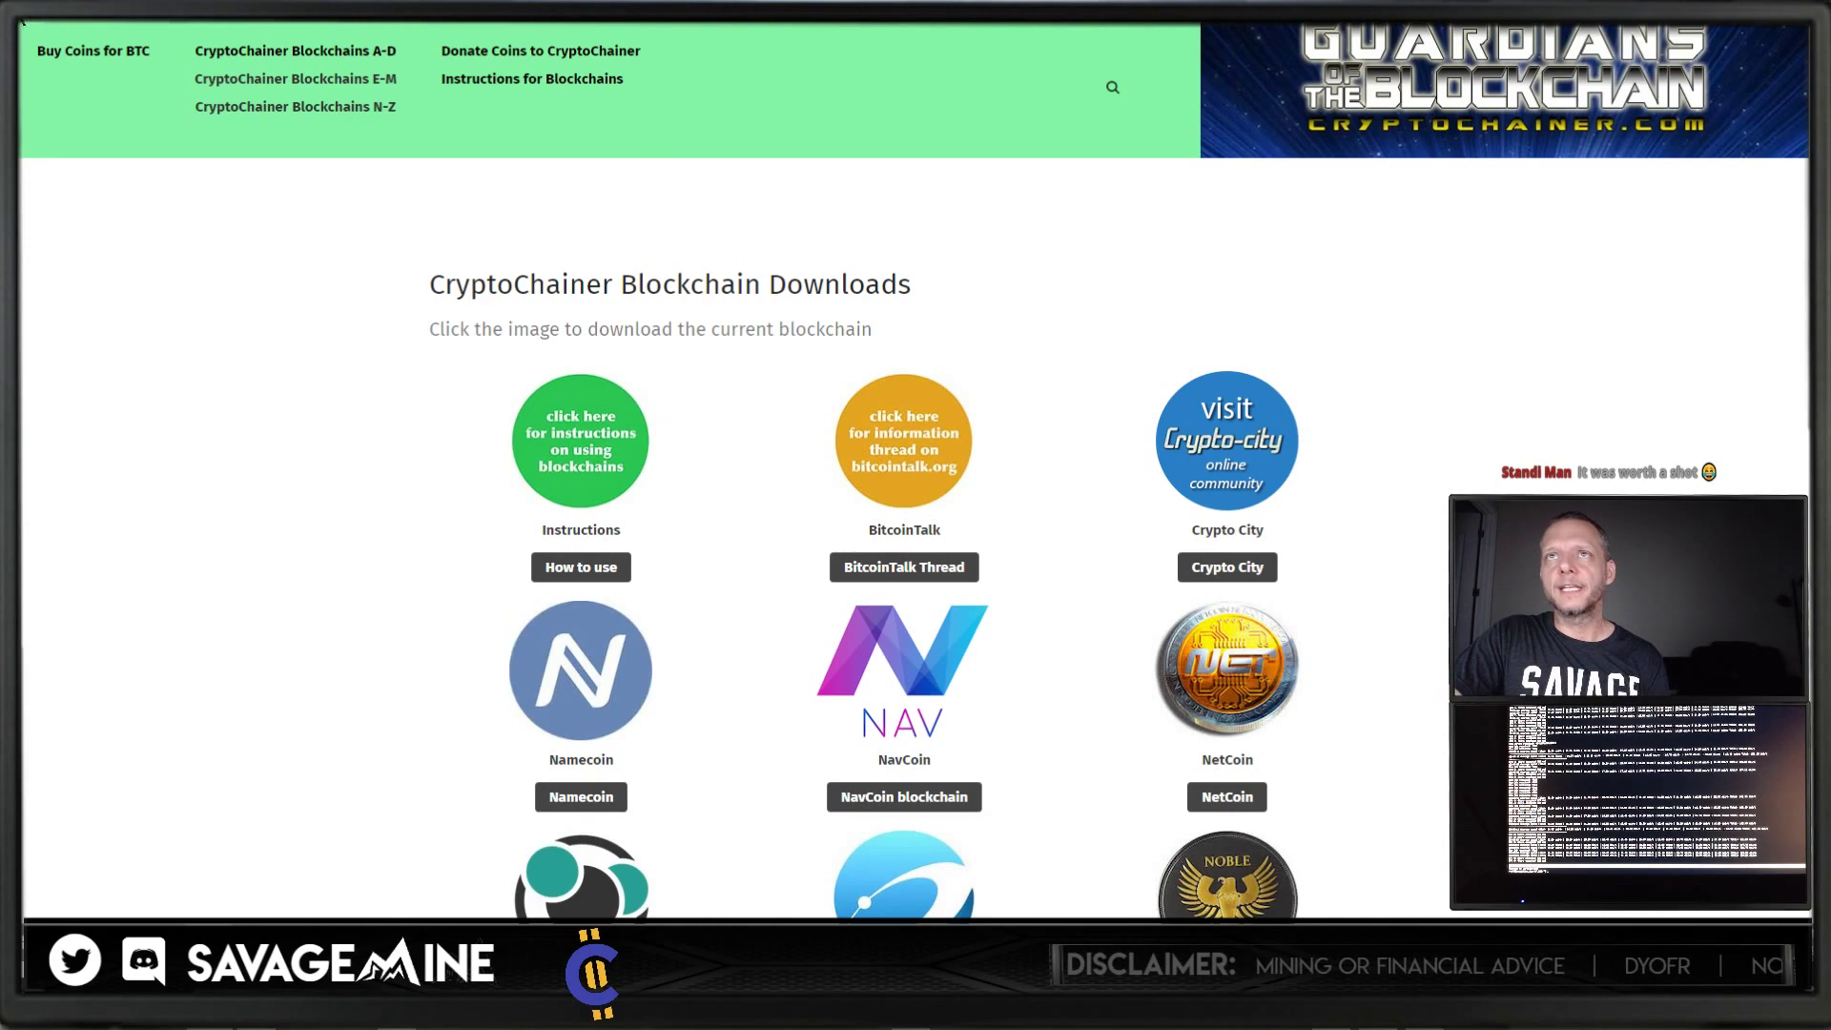
Step: Go back through the visited CryptoChainer pages and search results to the DuckDuckGo start page
key(alt+Left)
key(alt+Left)
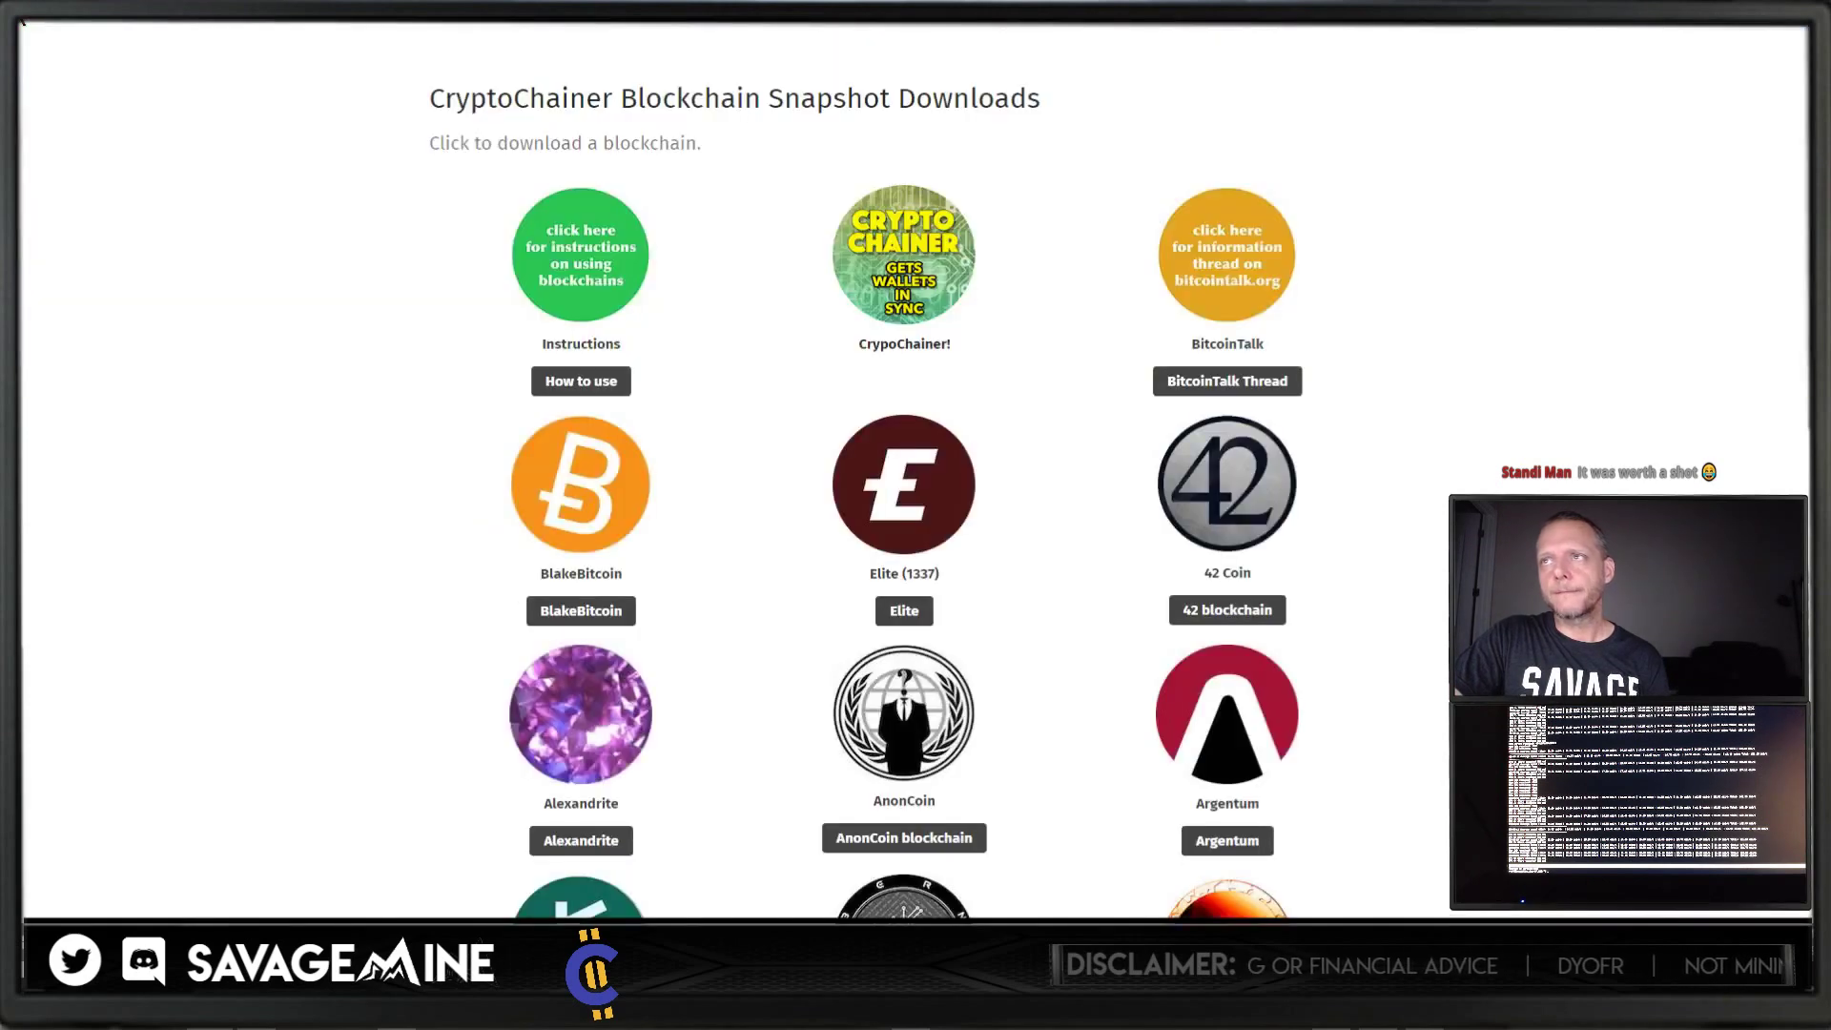
key(alt+Tab)
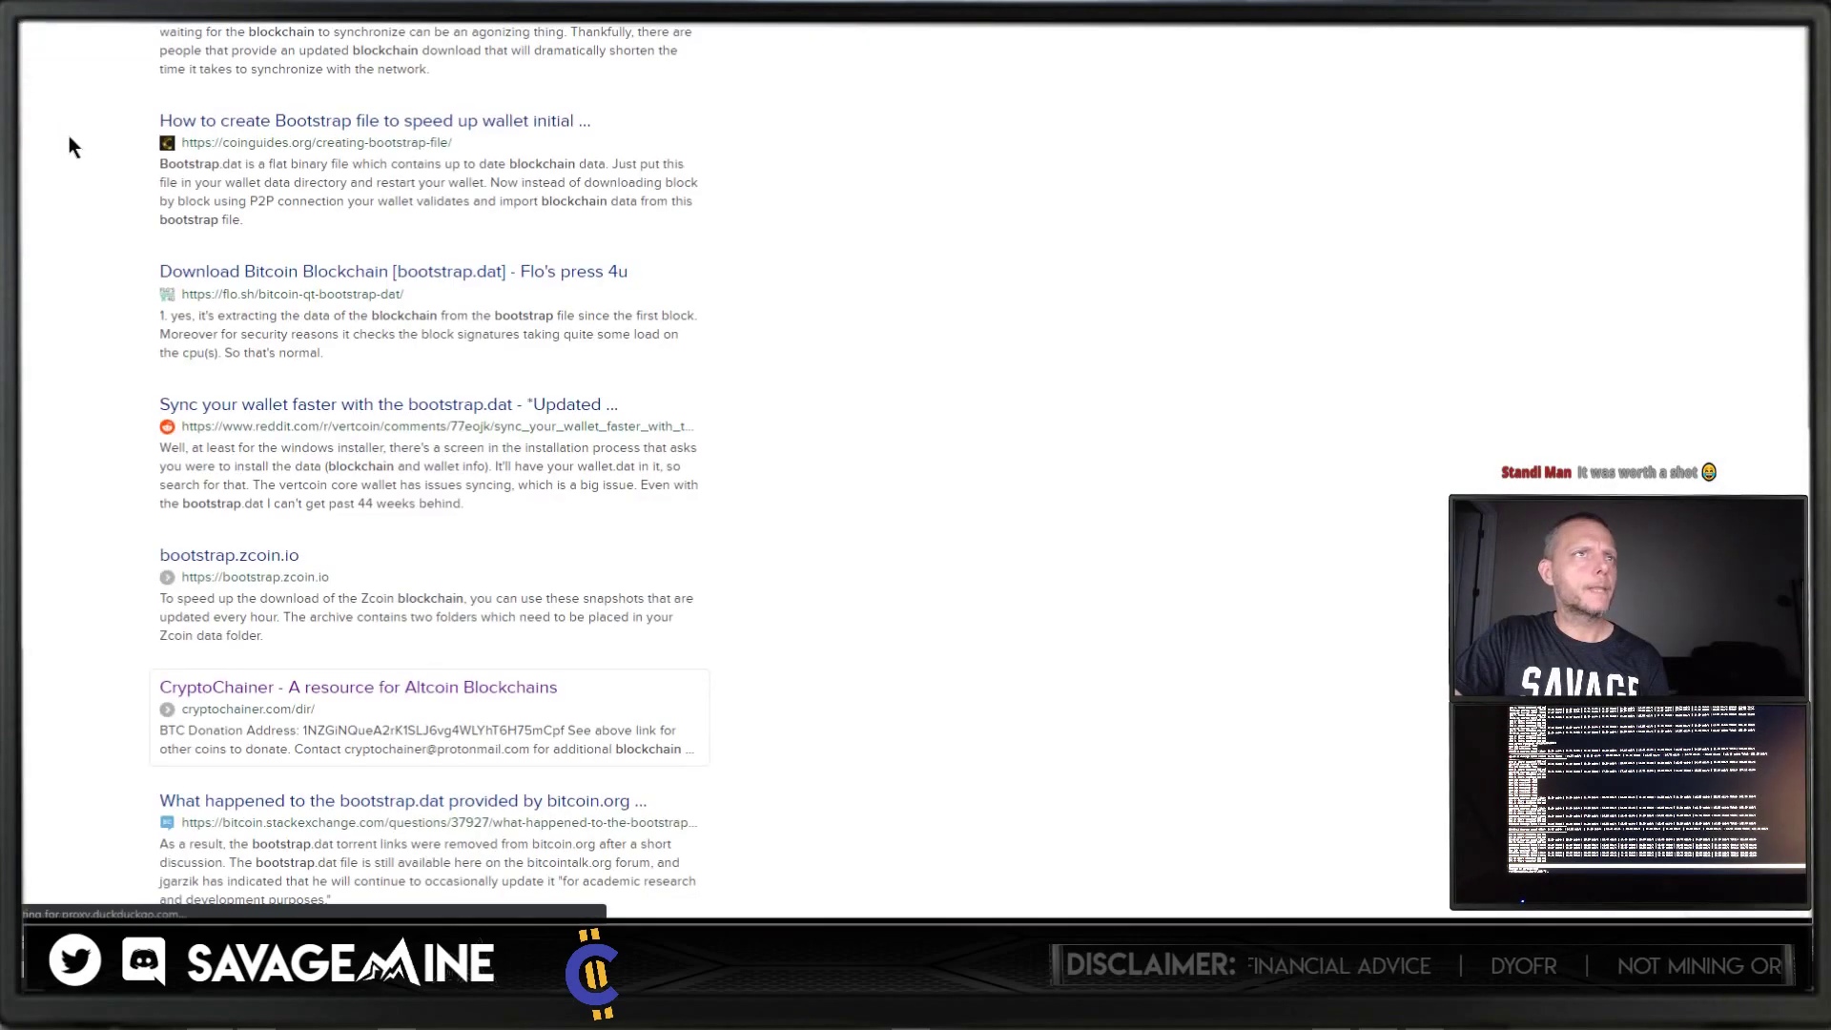
key(alt+Left)
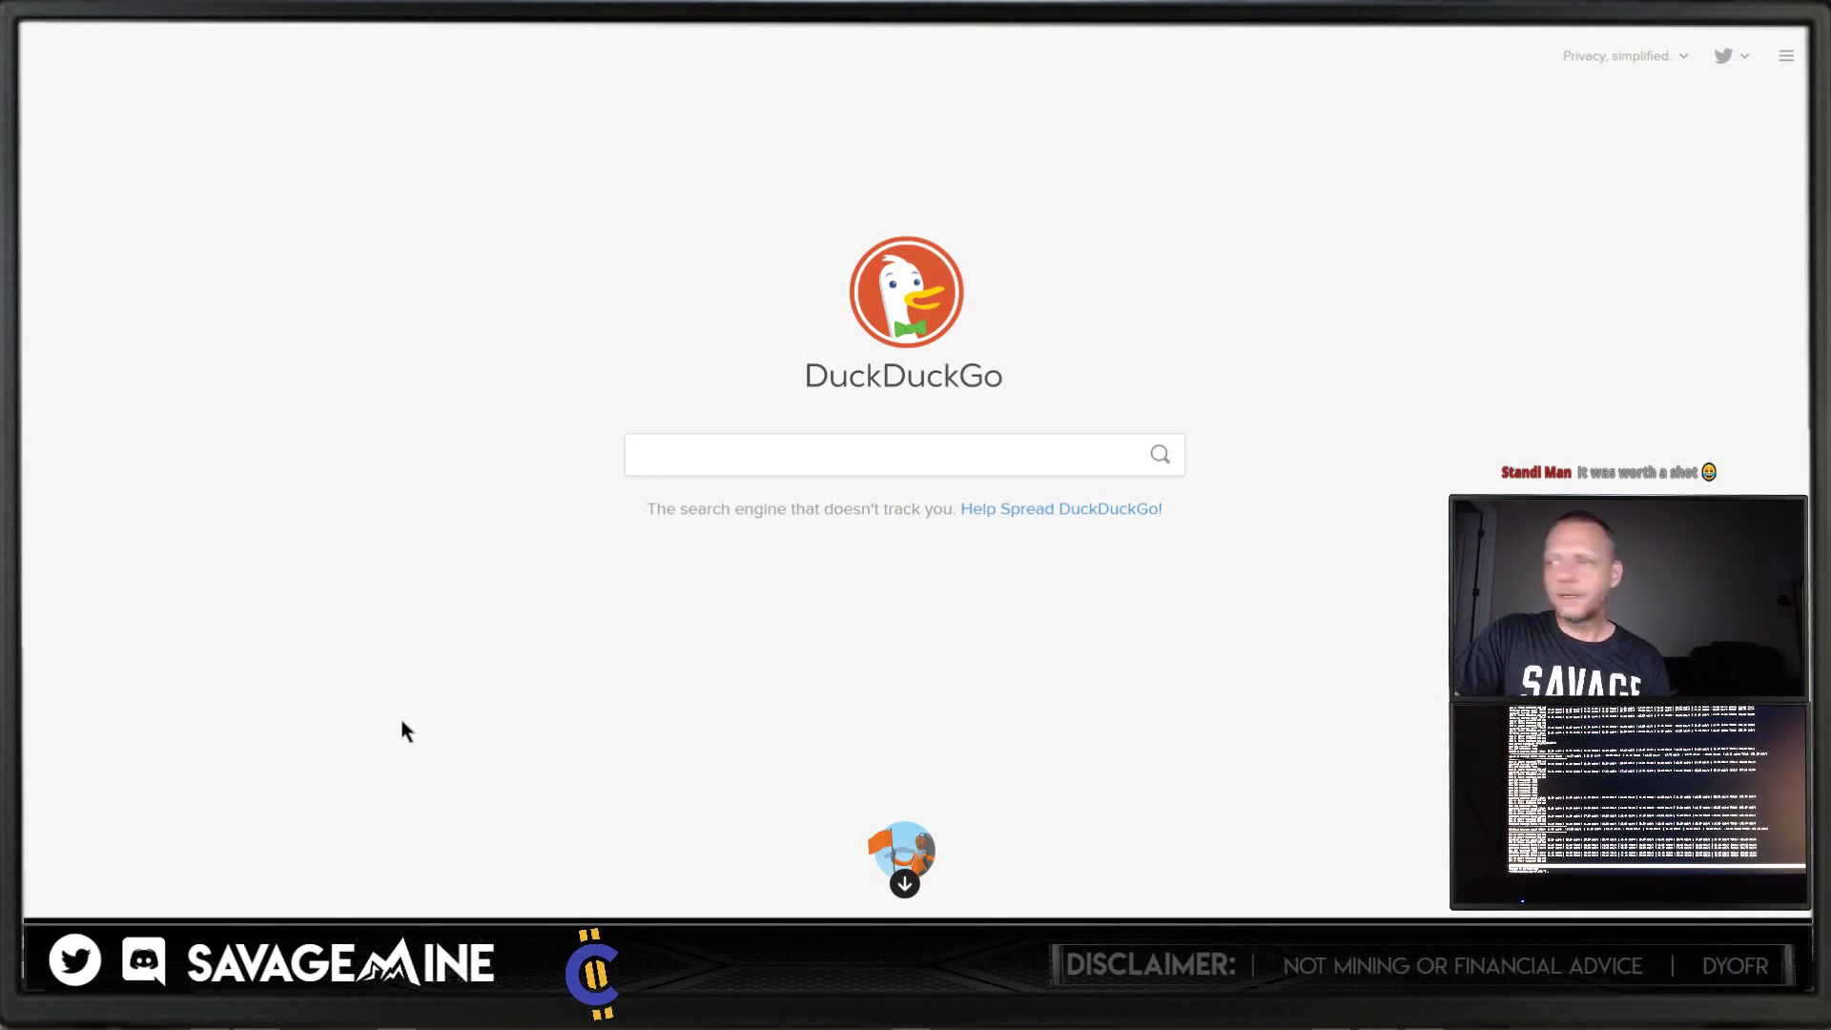
Step: Switch to Windows Defender Firewall, unlock the allowed apps list for changes and look up the Bitcash entries in it
key(alt+Tab)
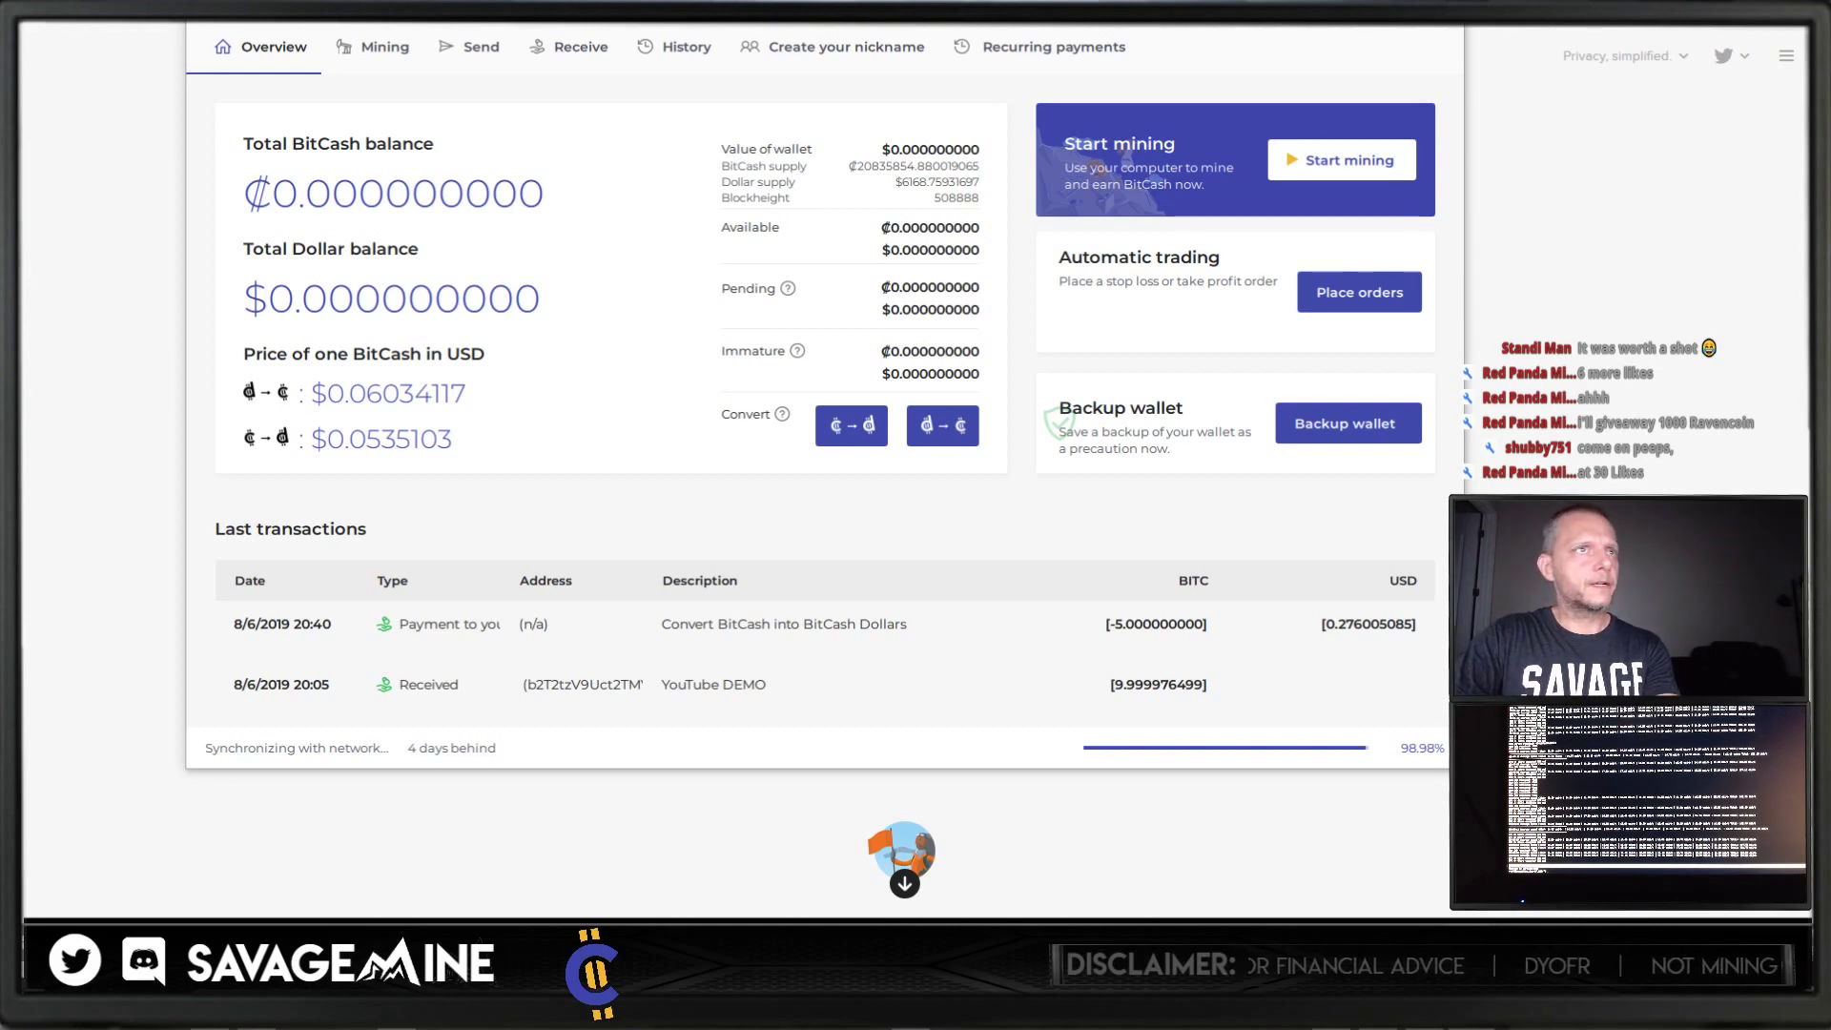
drag(22, 211, 521, 213)
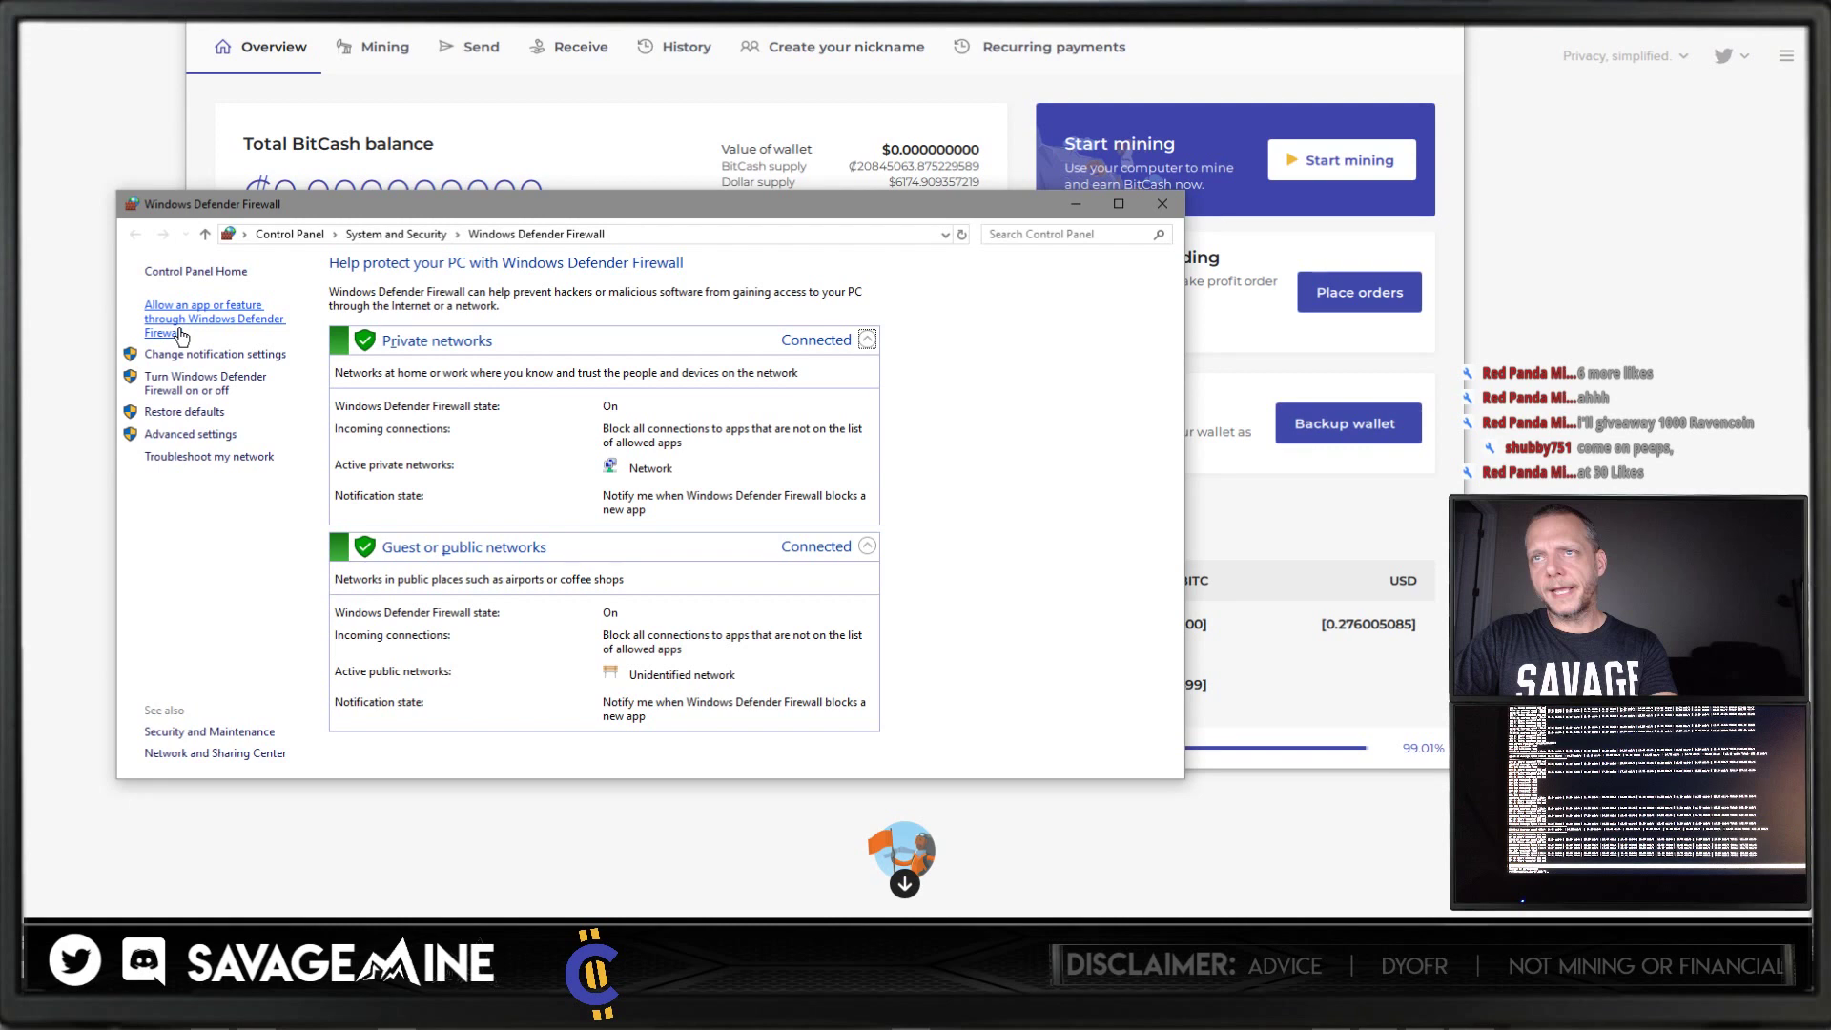
click(221, 324)
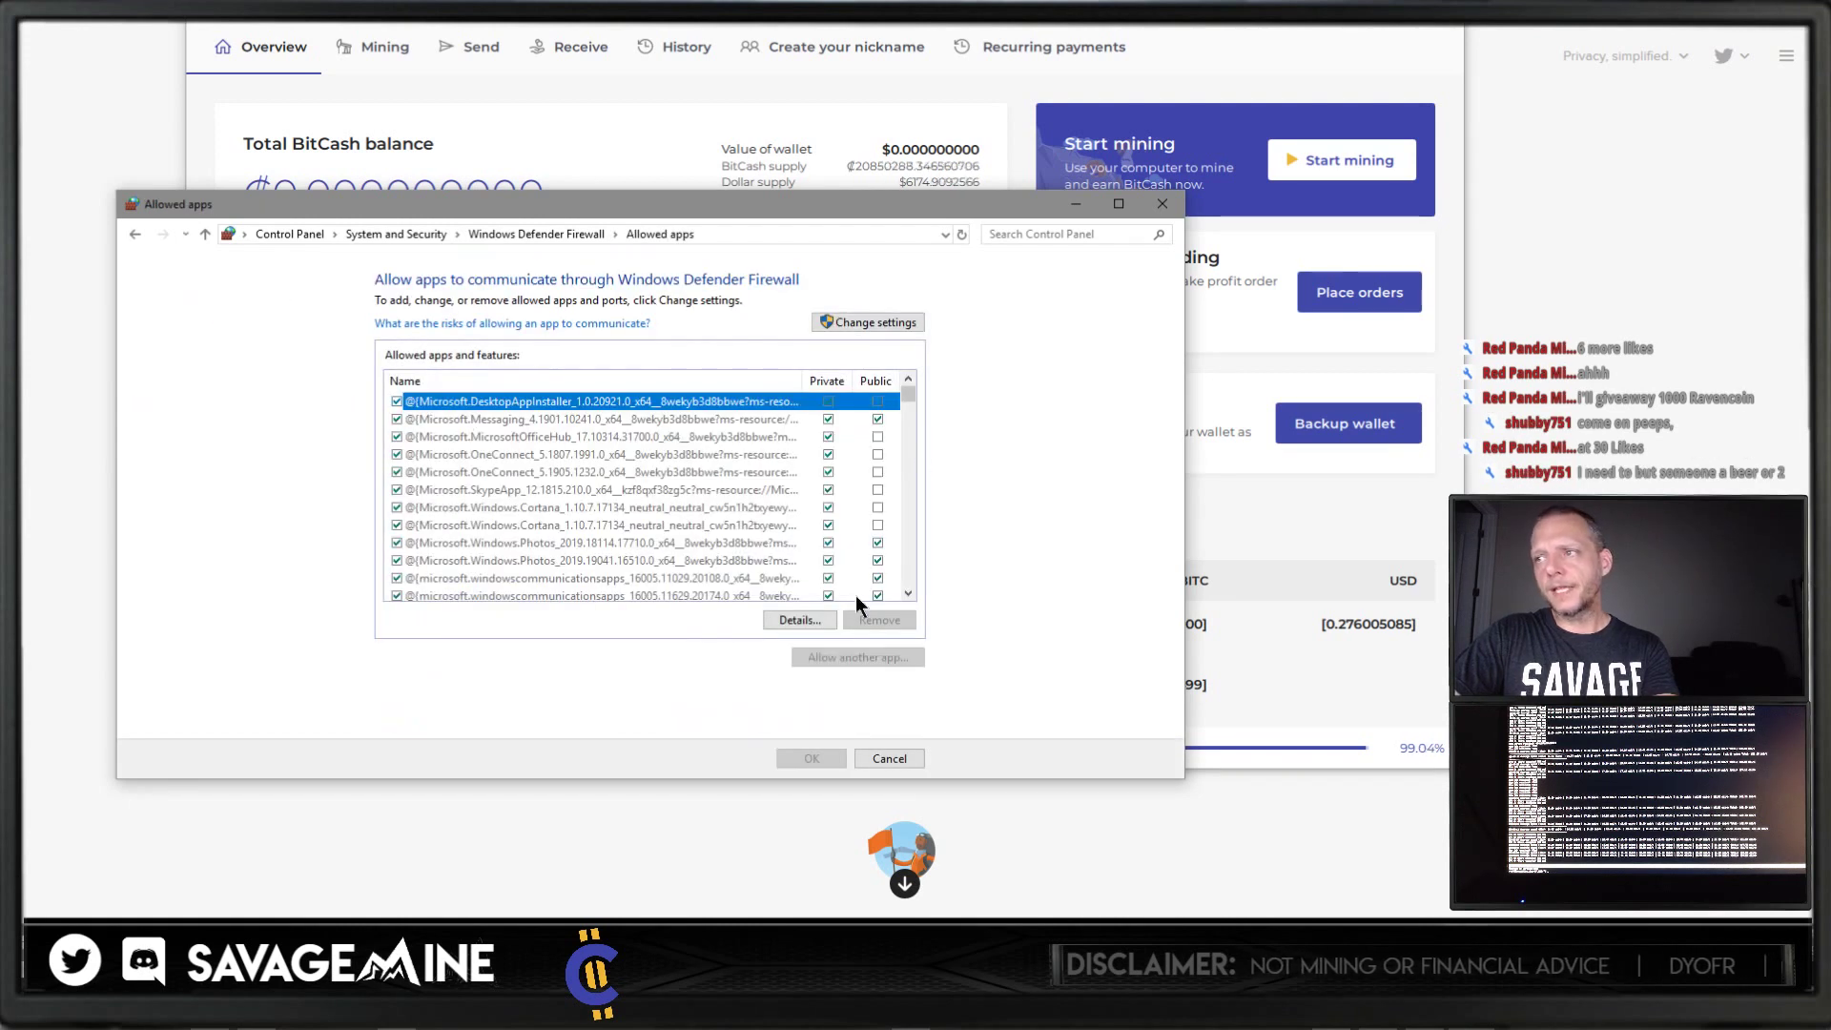
click(848, 321)
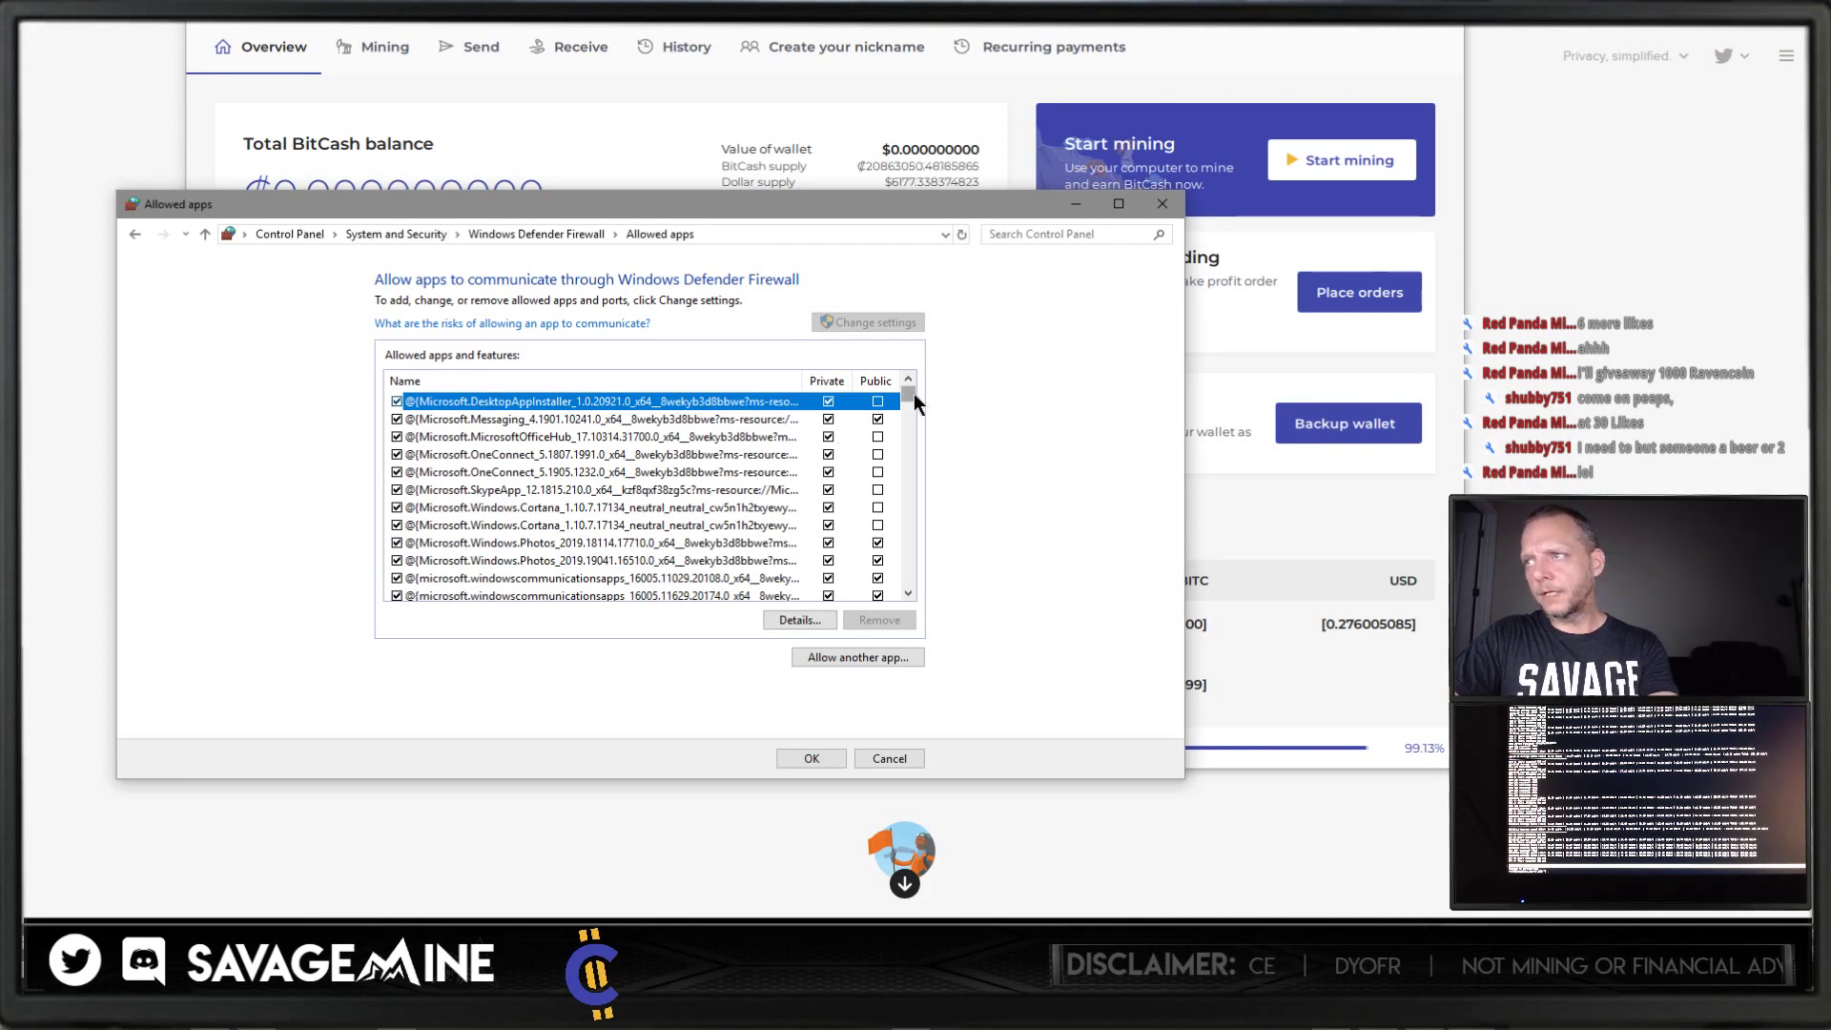
drag(913, 393, 912, 414)
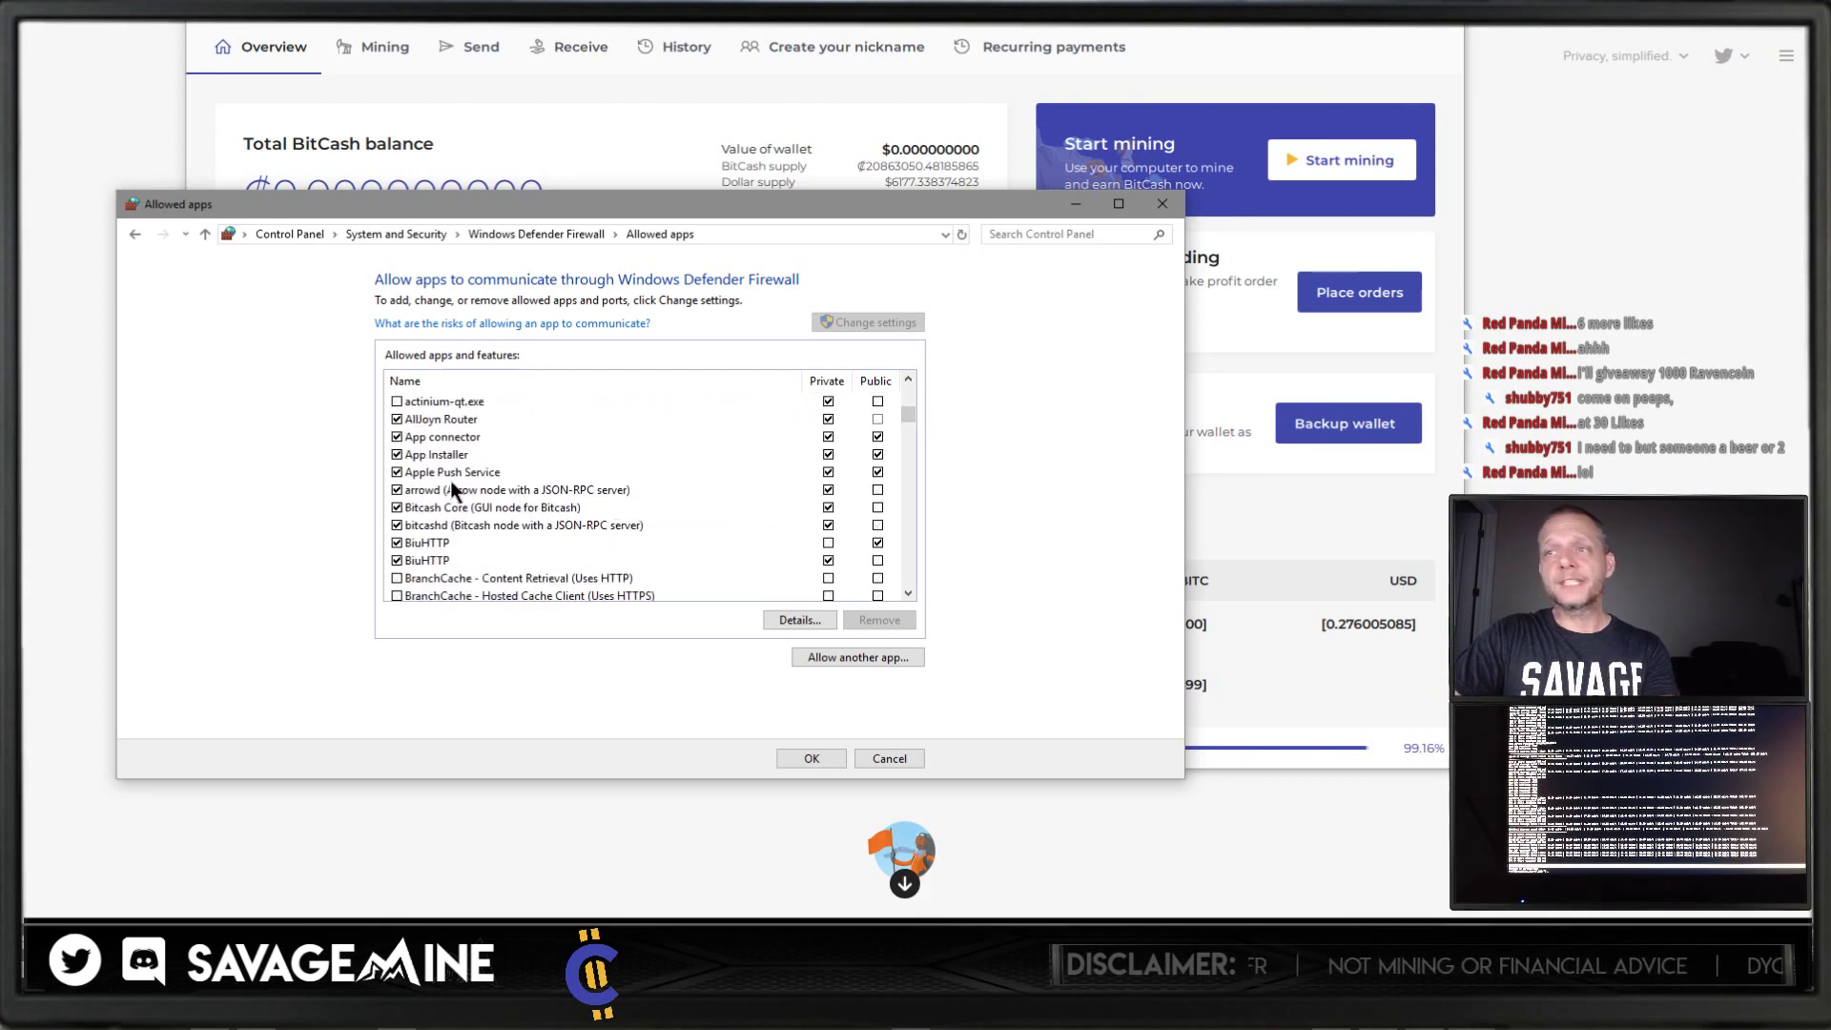
Step: Start allowing another app through the firewall and browse to the BitCash folder in Crypto > Wallets on Data (E:)
click(837, 656)
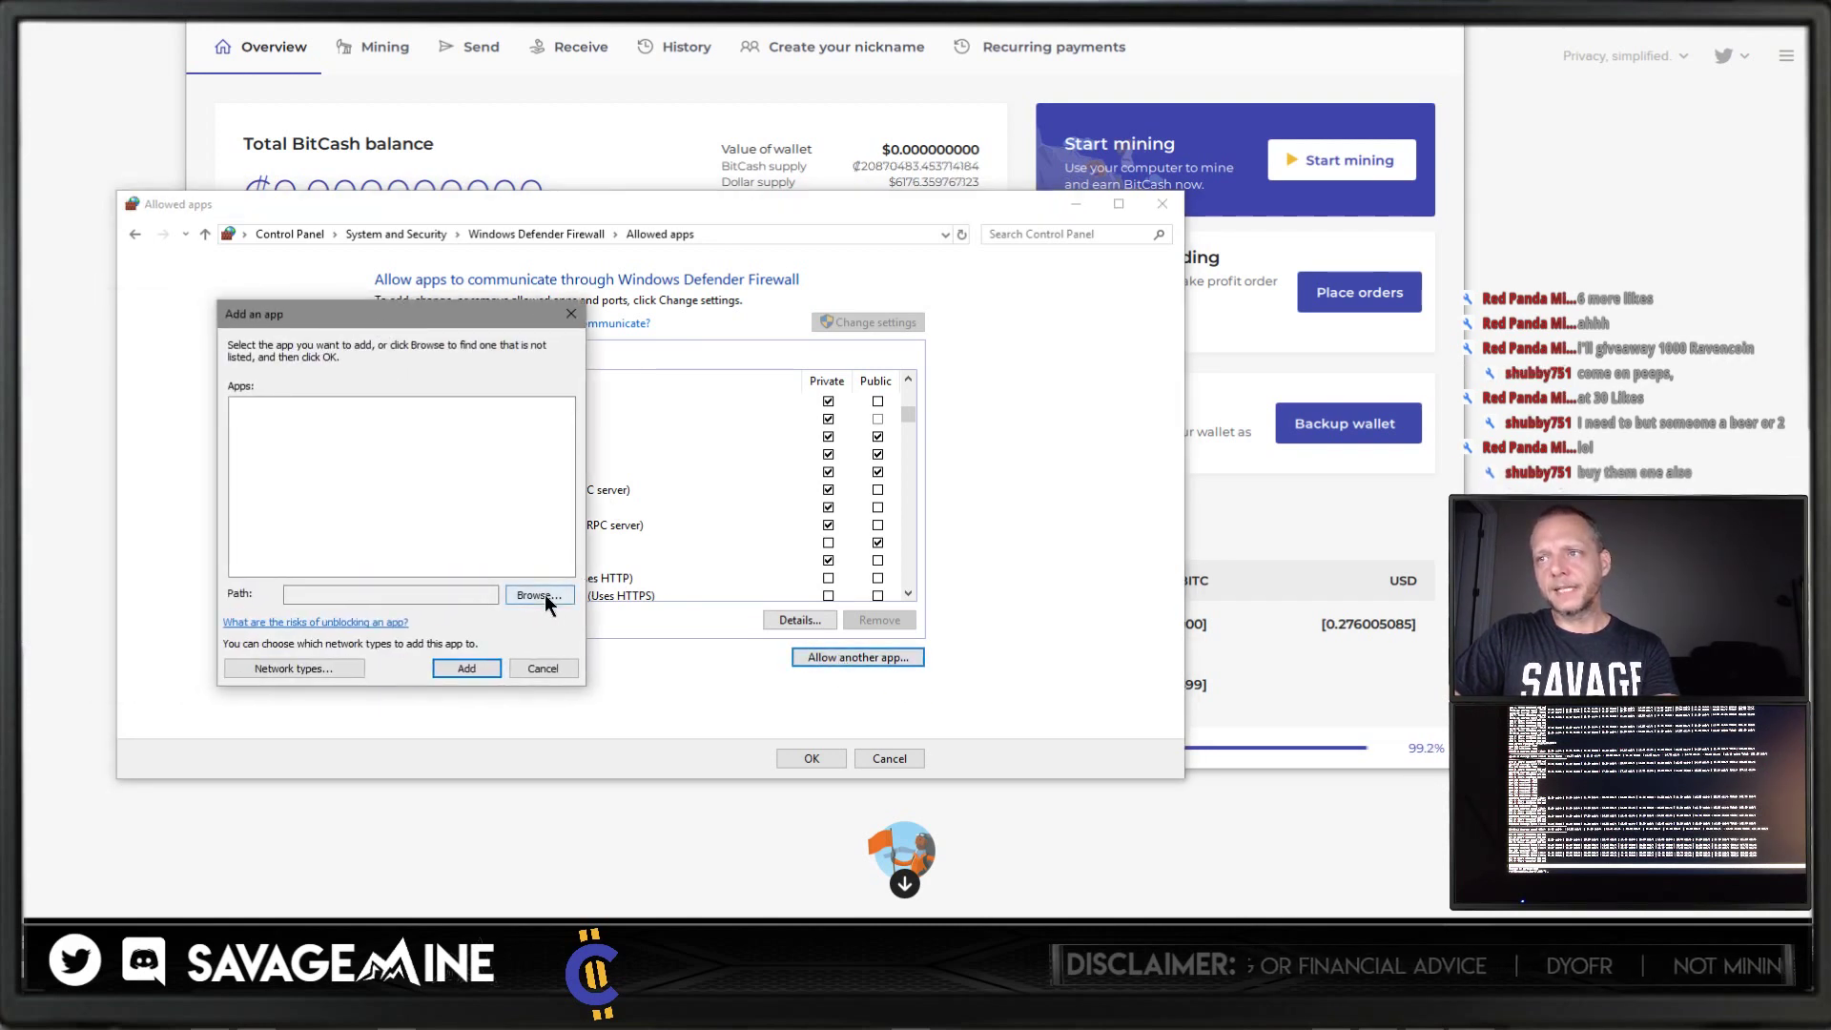
click(545, 595)
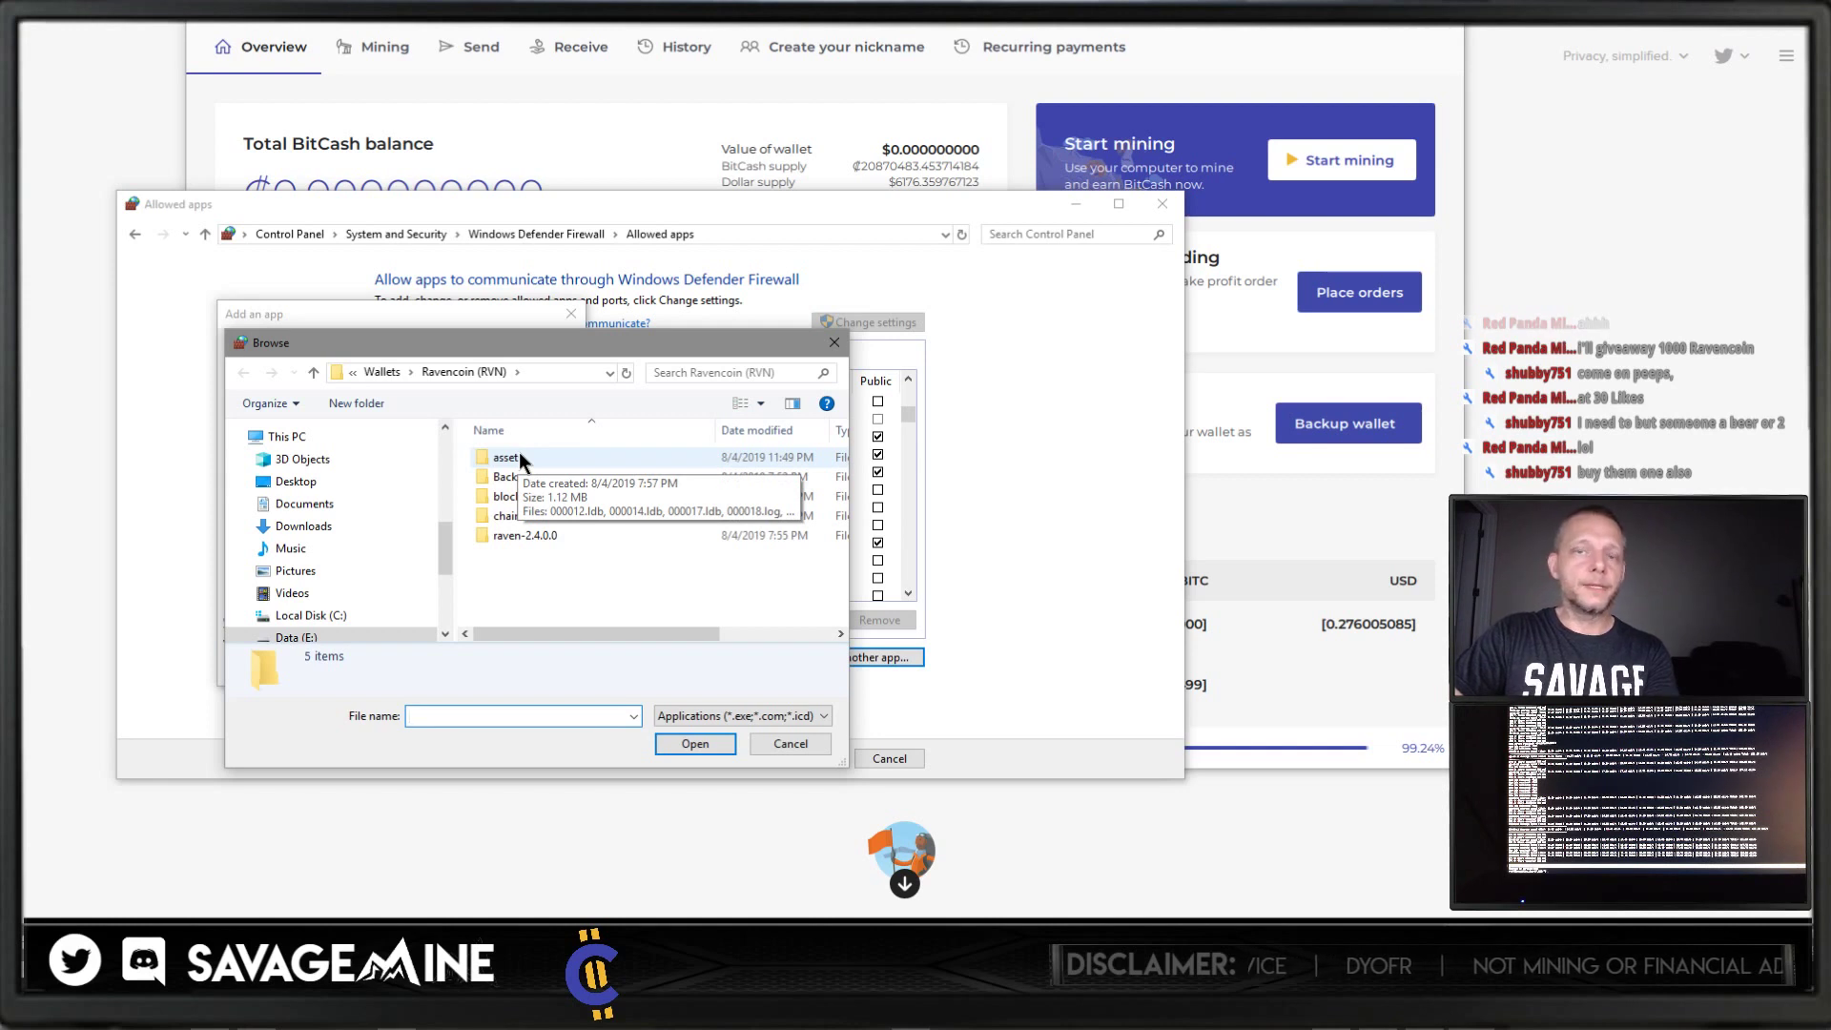
click(387, 371)
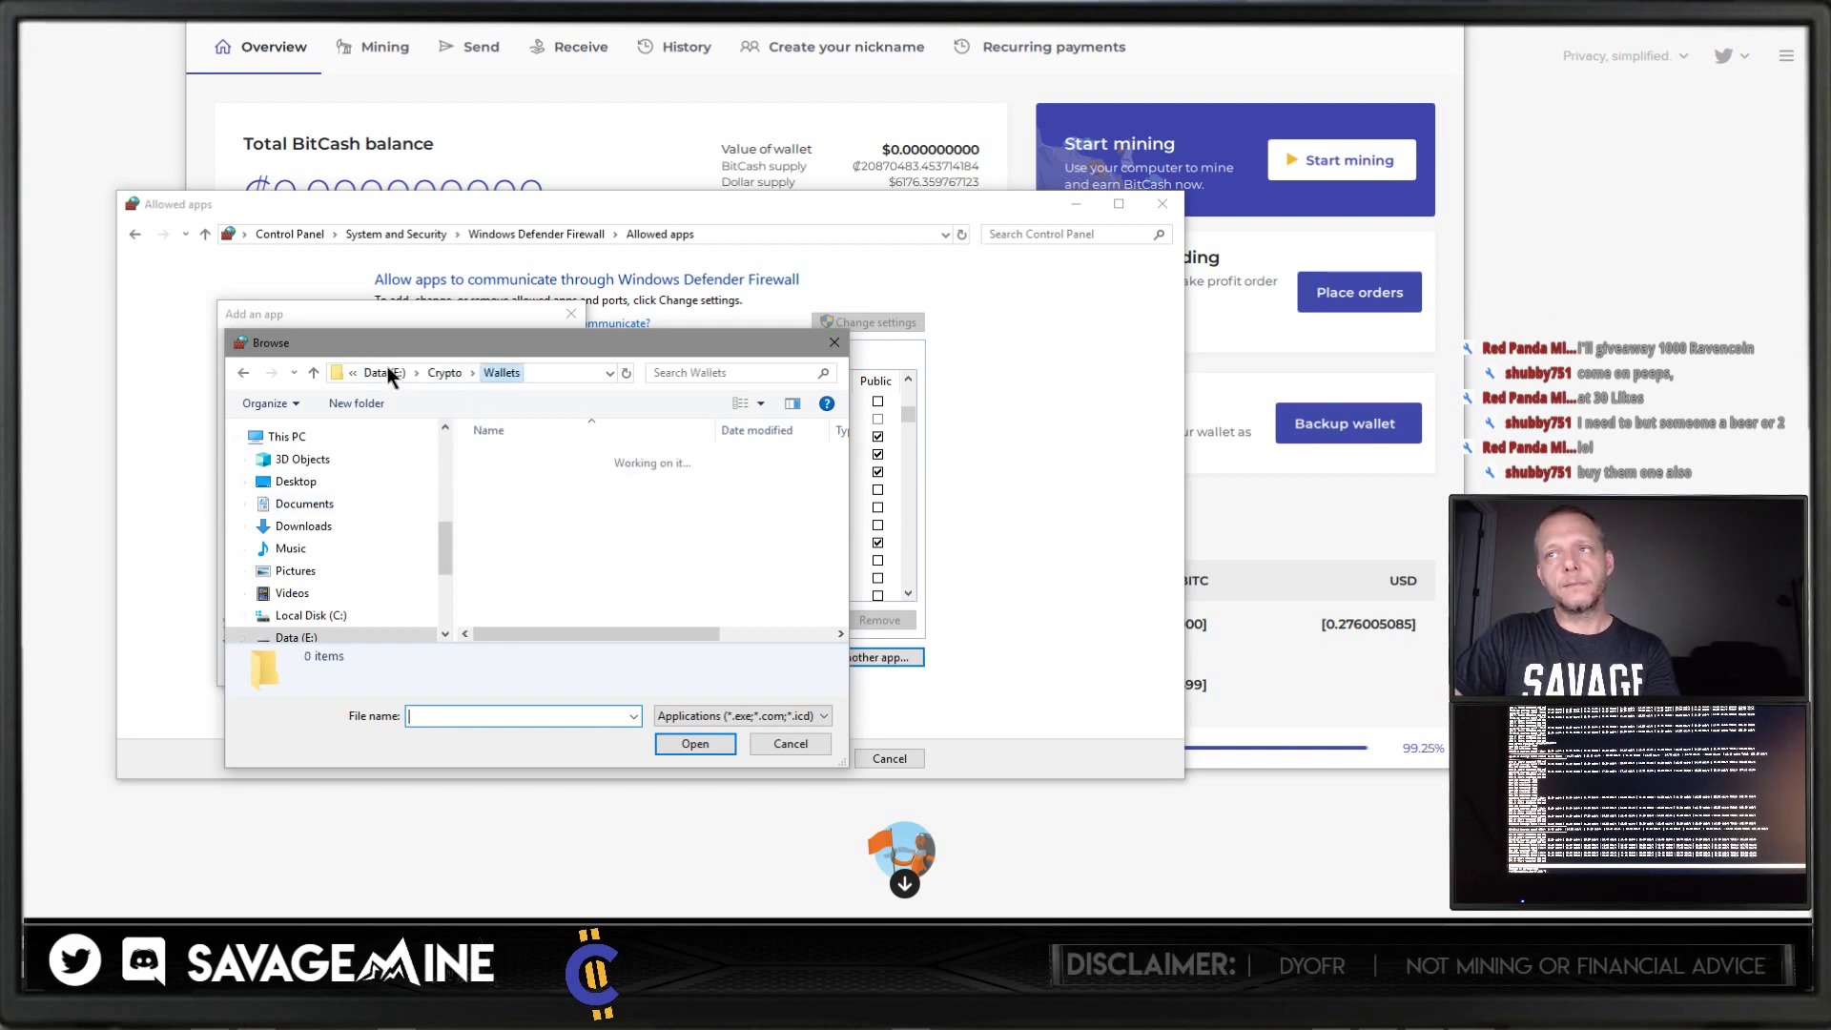
scroll(562, 534, down, 10)
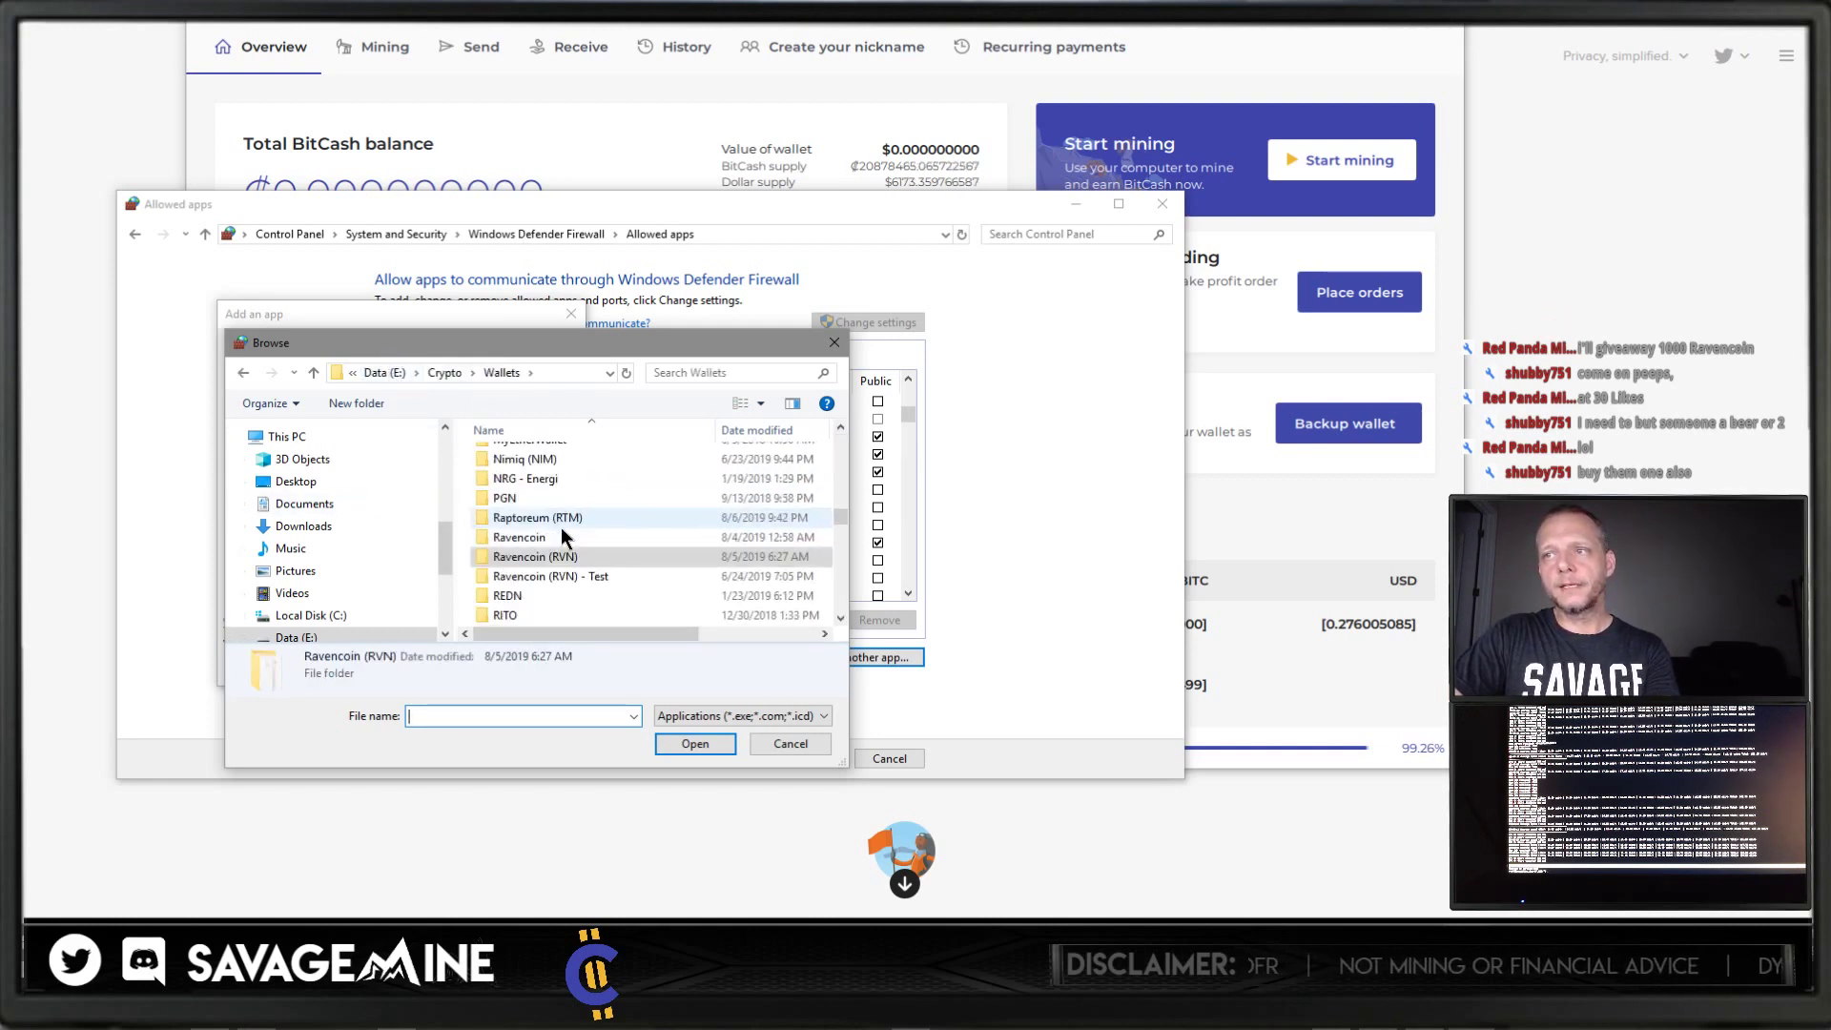
scroll(562, 533, up, 5)
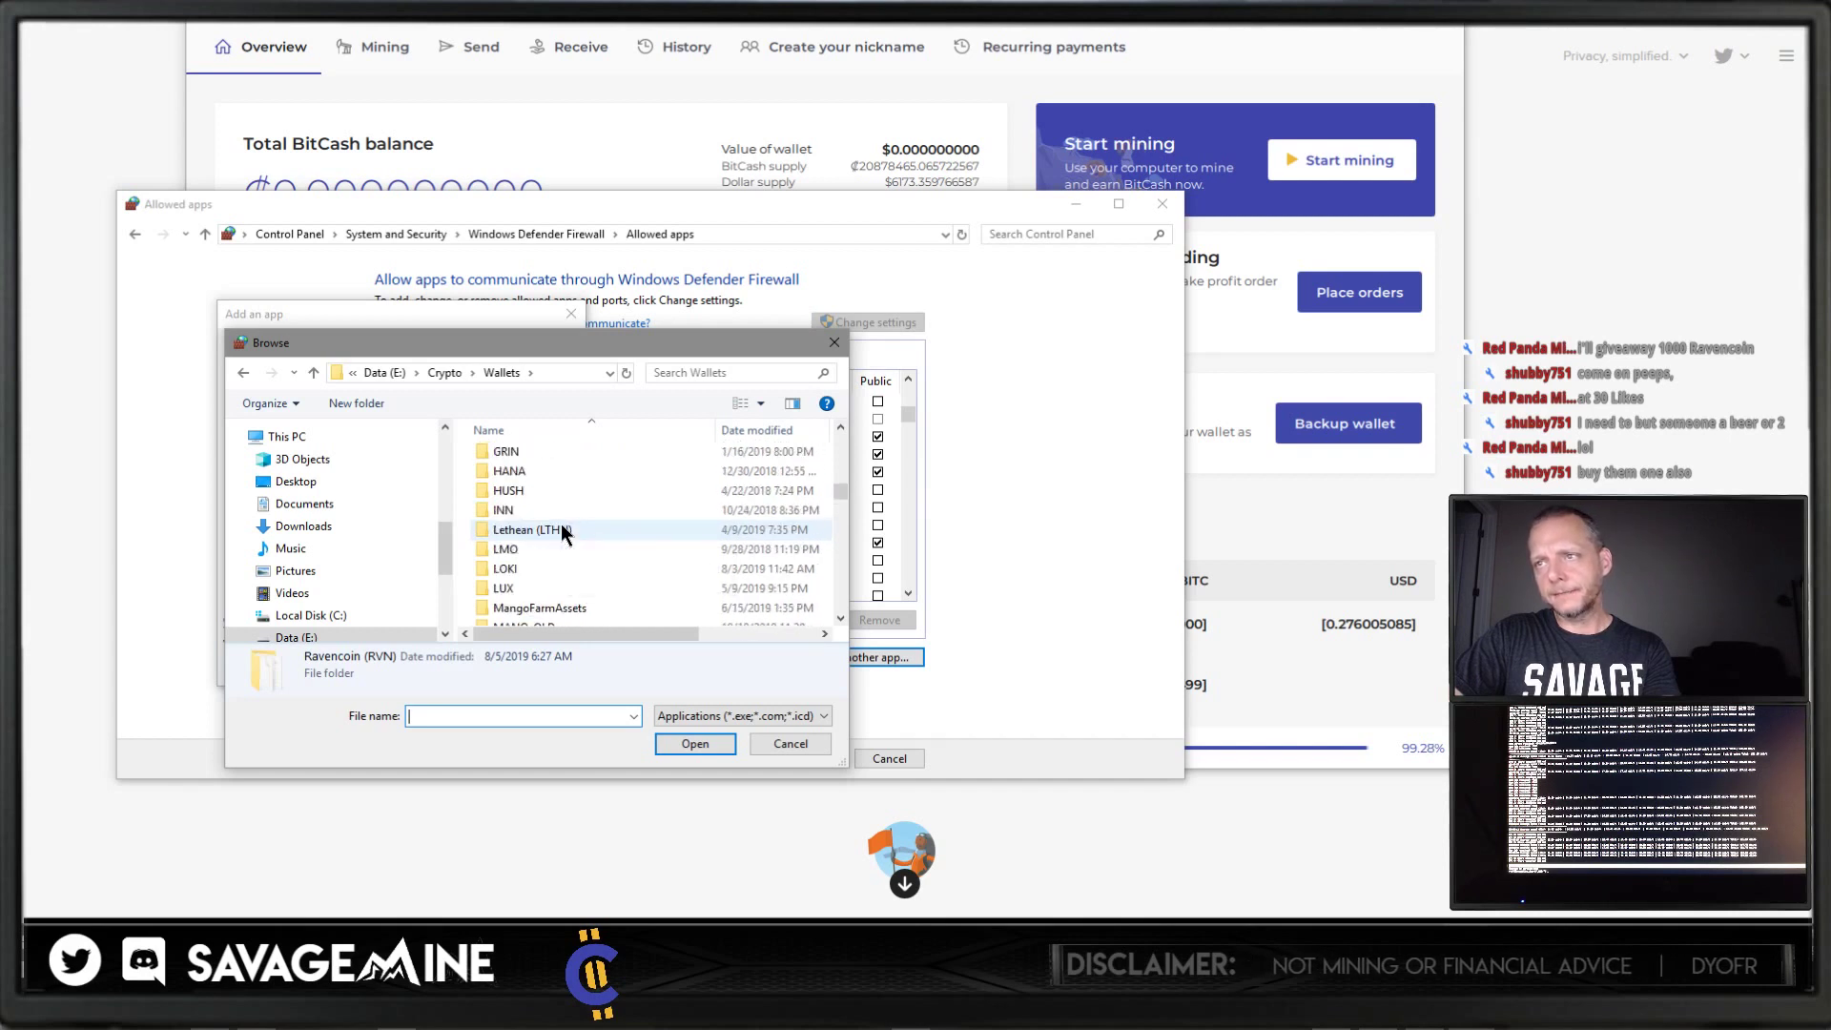
scroll(562, 534, up, 2)
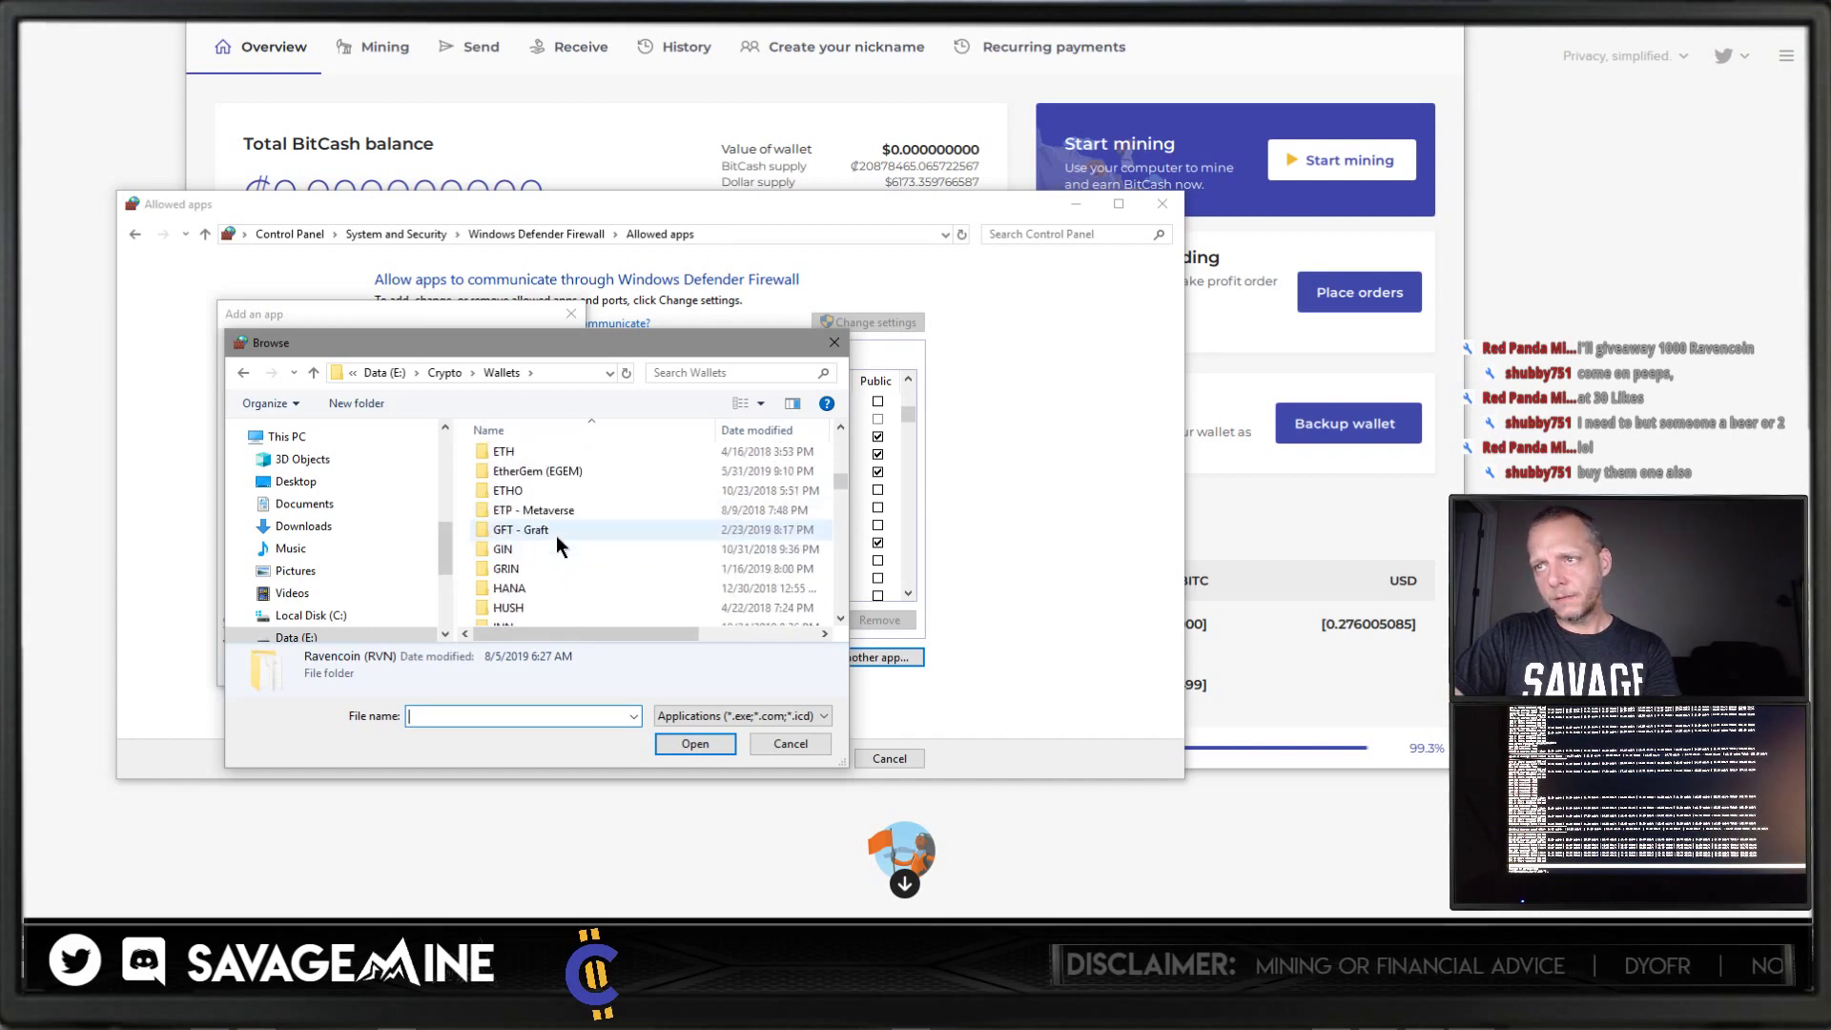
scroll(557, 534, up, 5)
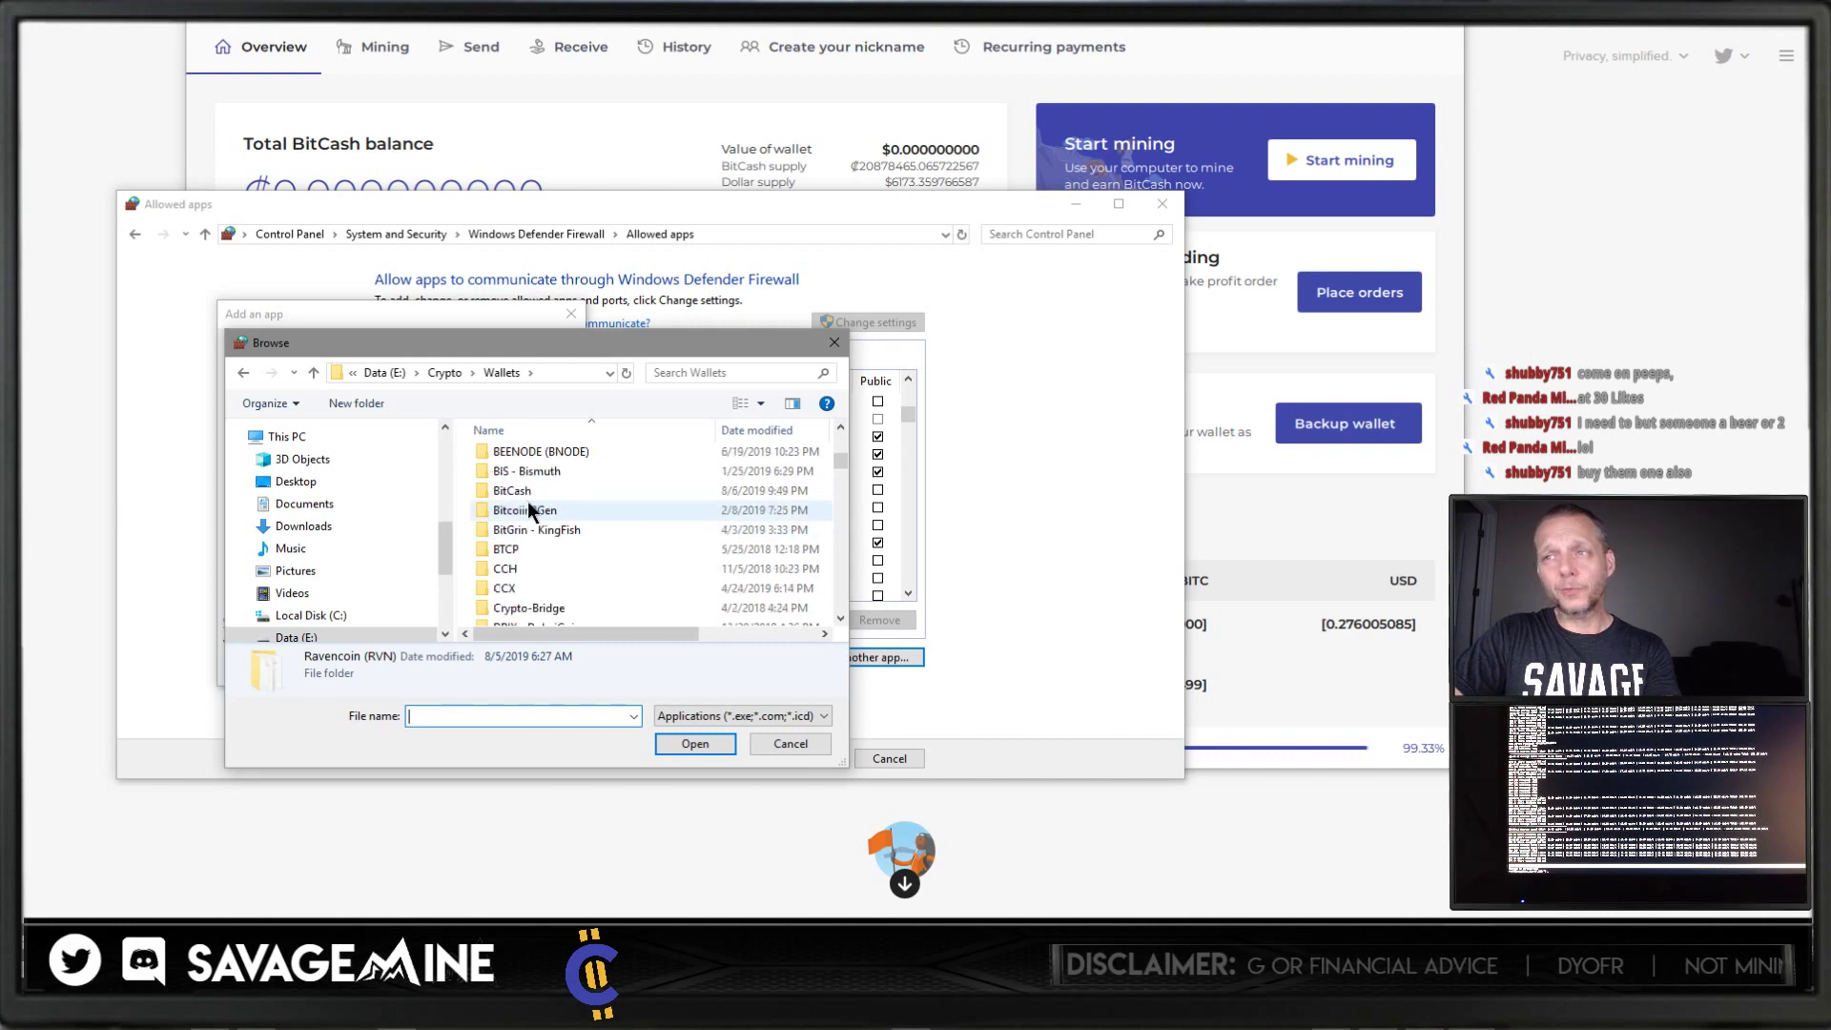
double_click(512, 490)
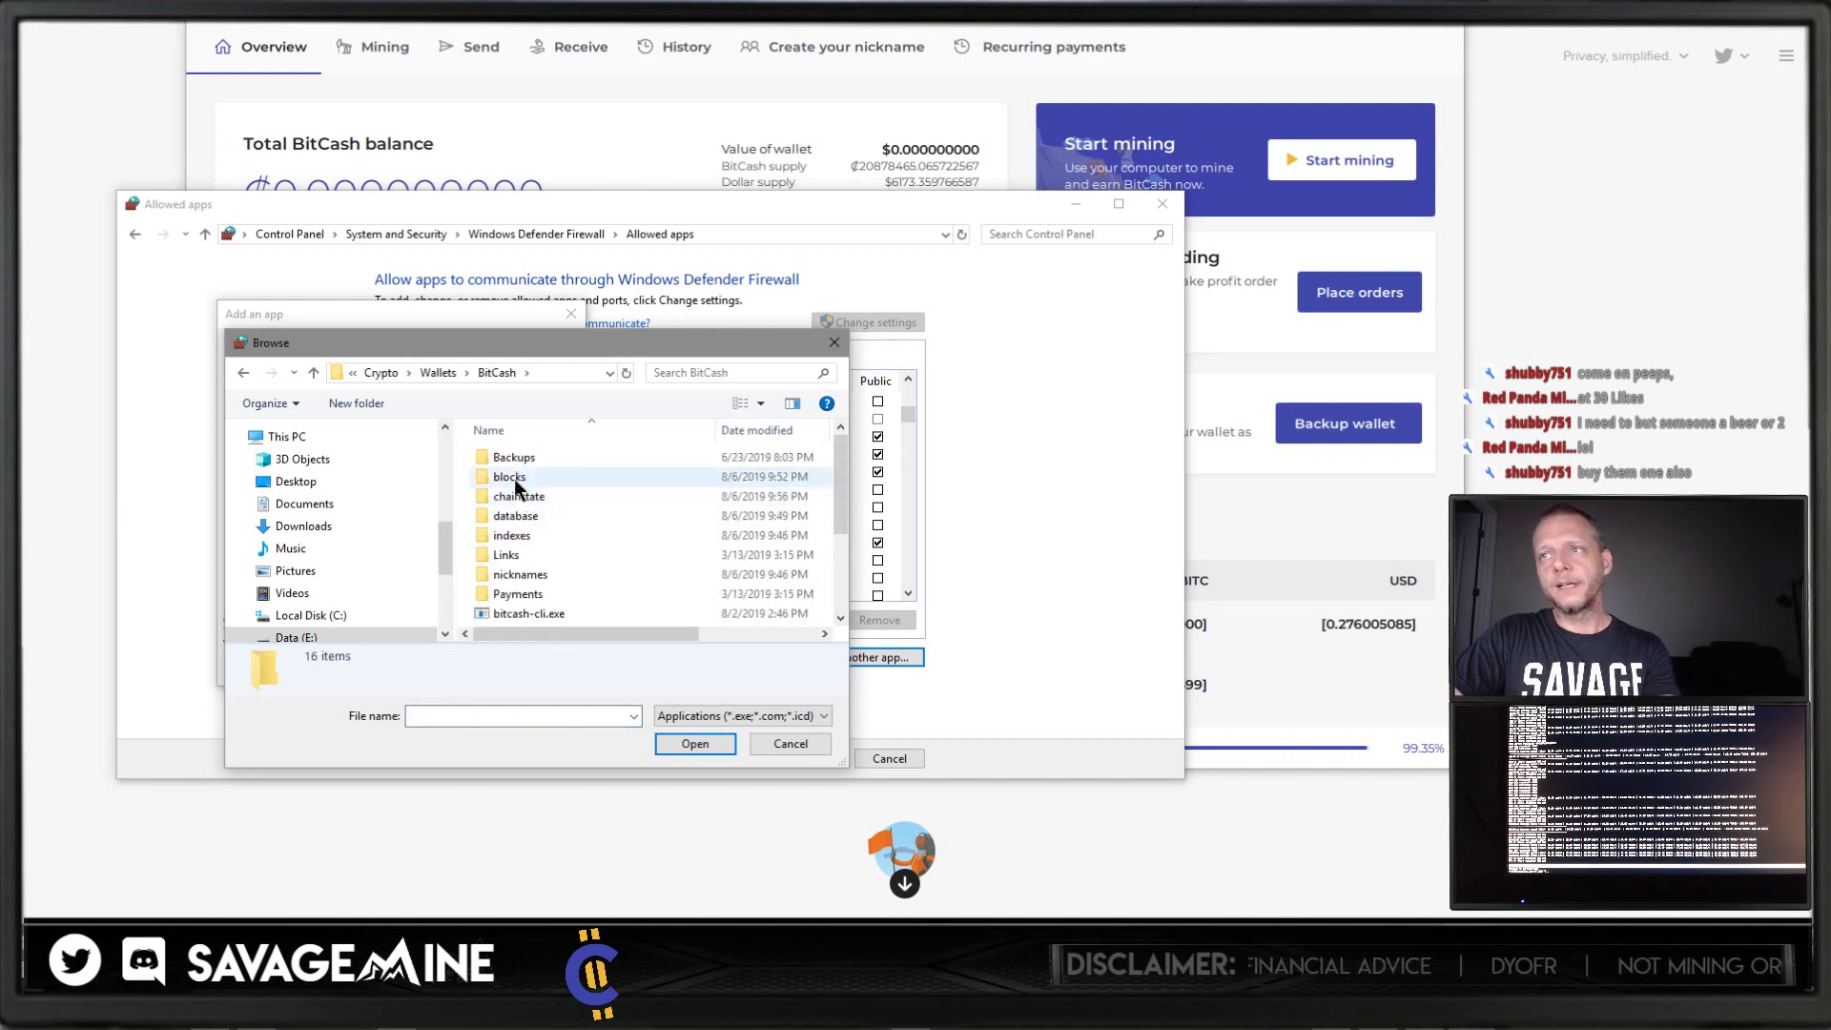
Step: Try to add bitcash-qt.exe as an allowed app, discard the firewall changes and close the firewall window
scroll(528, 494, down, 3)
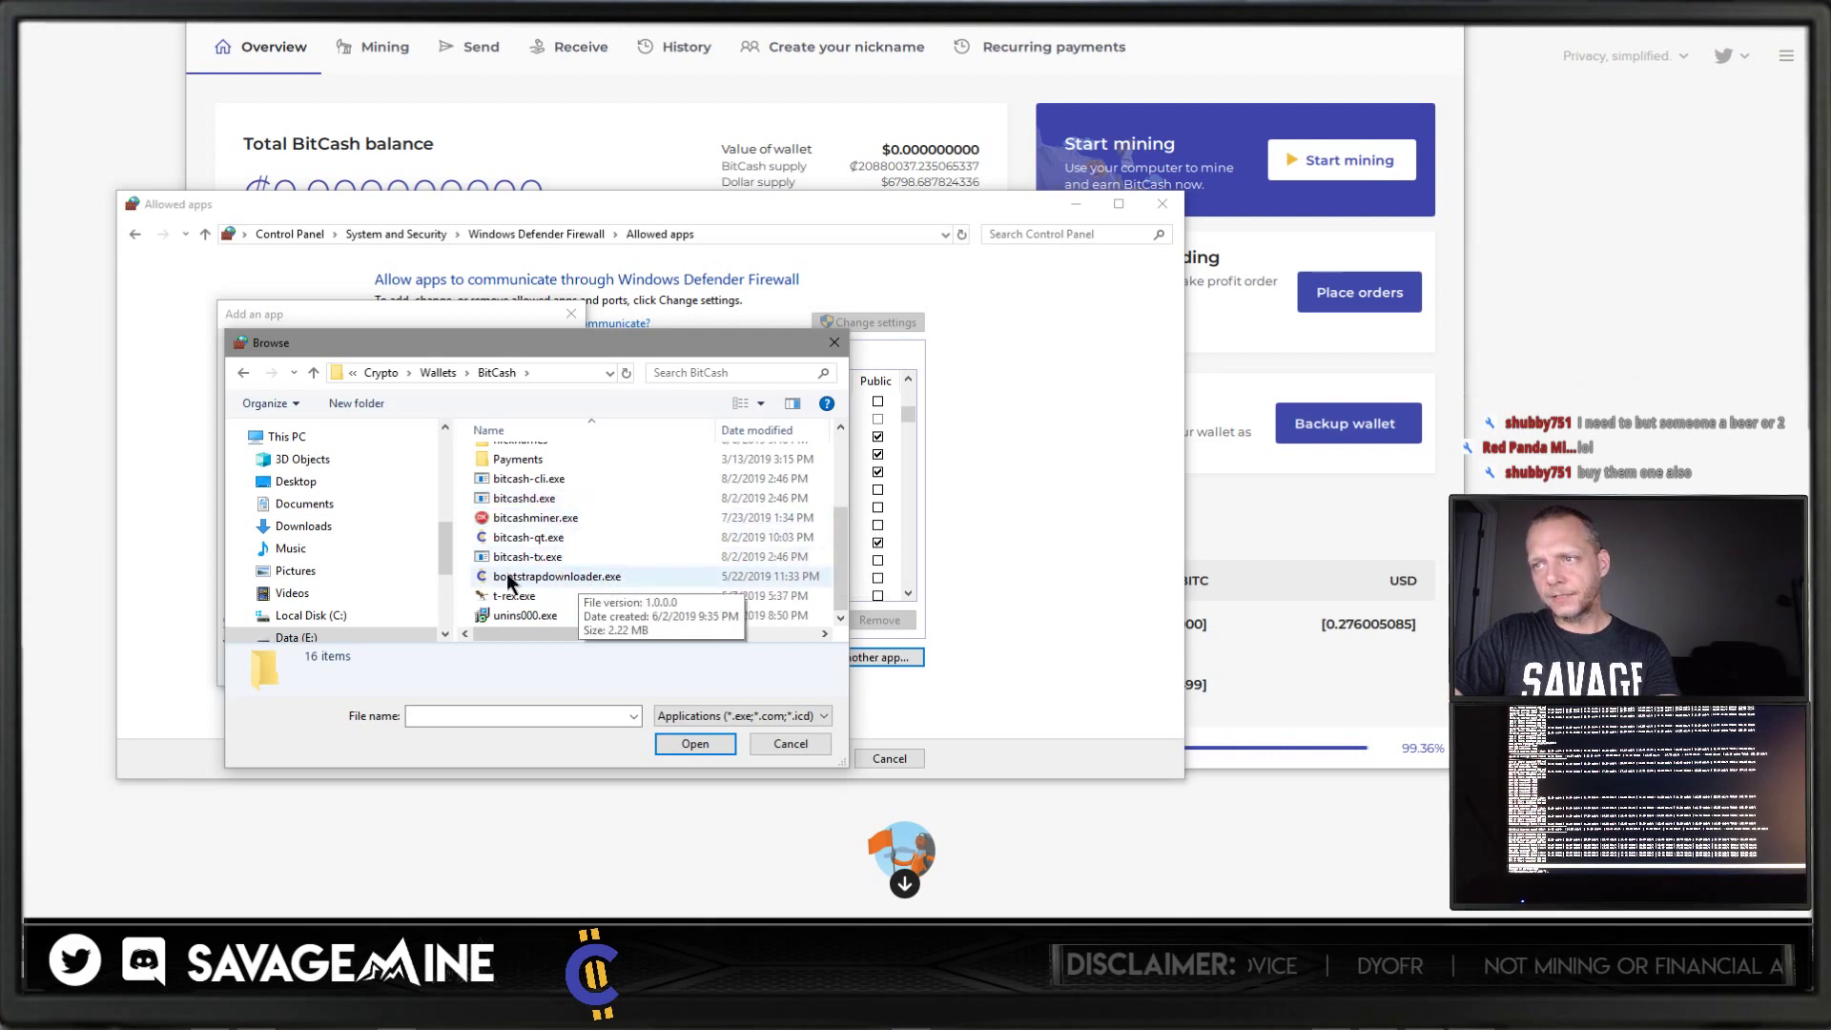
click(540, 540)
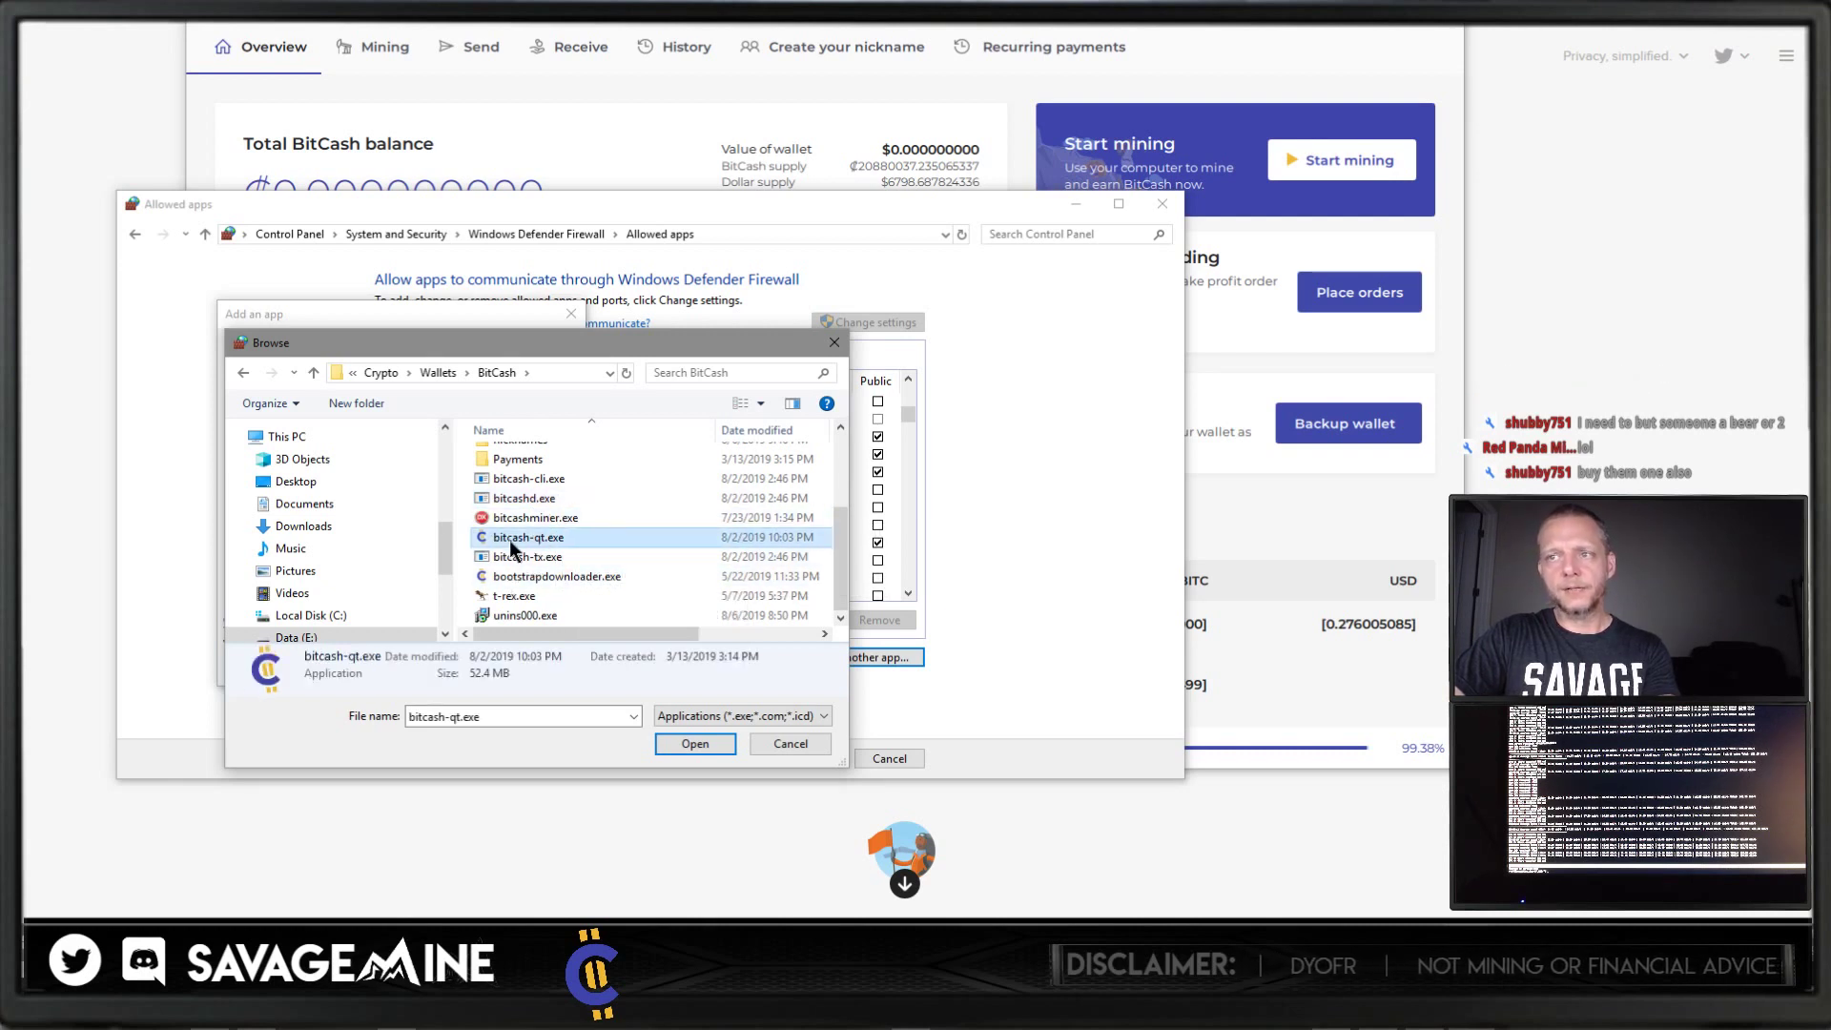
click(713, 748)
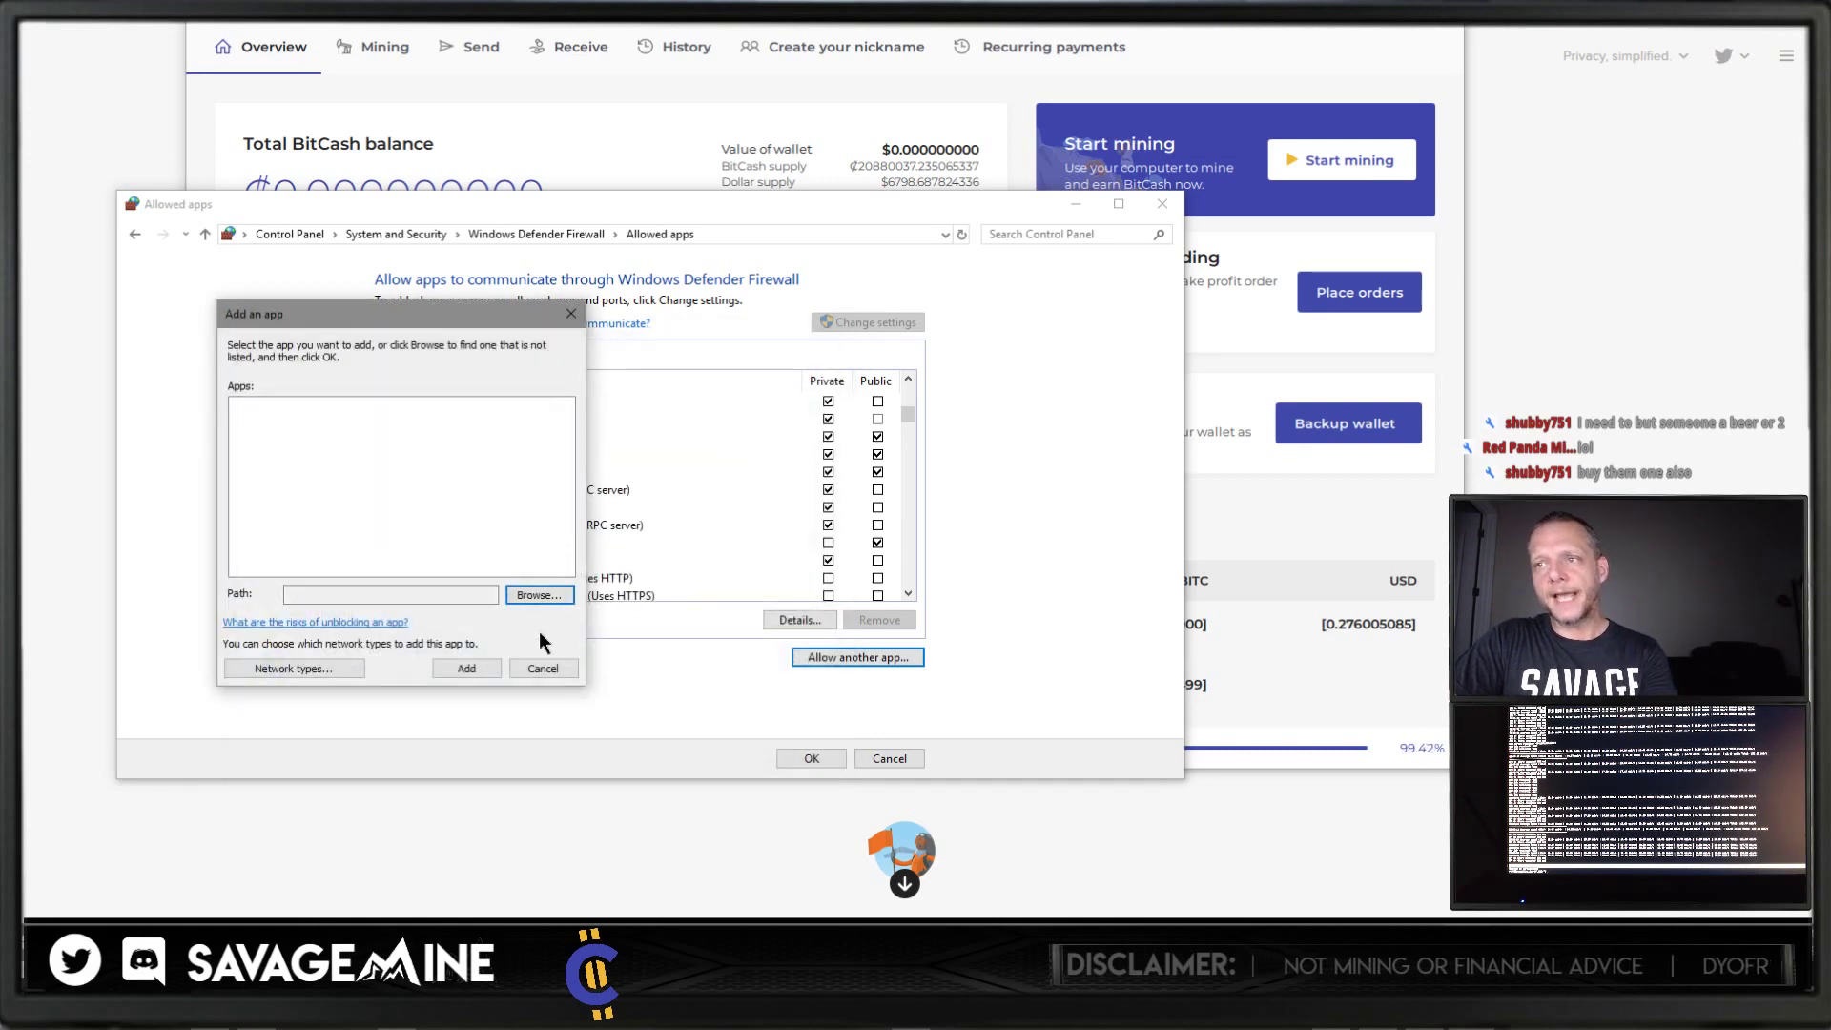
key(Return)
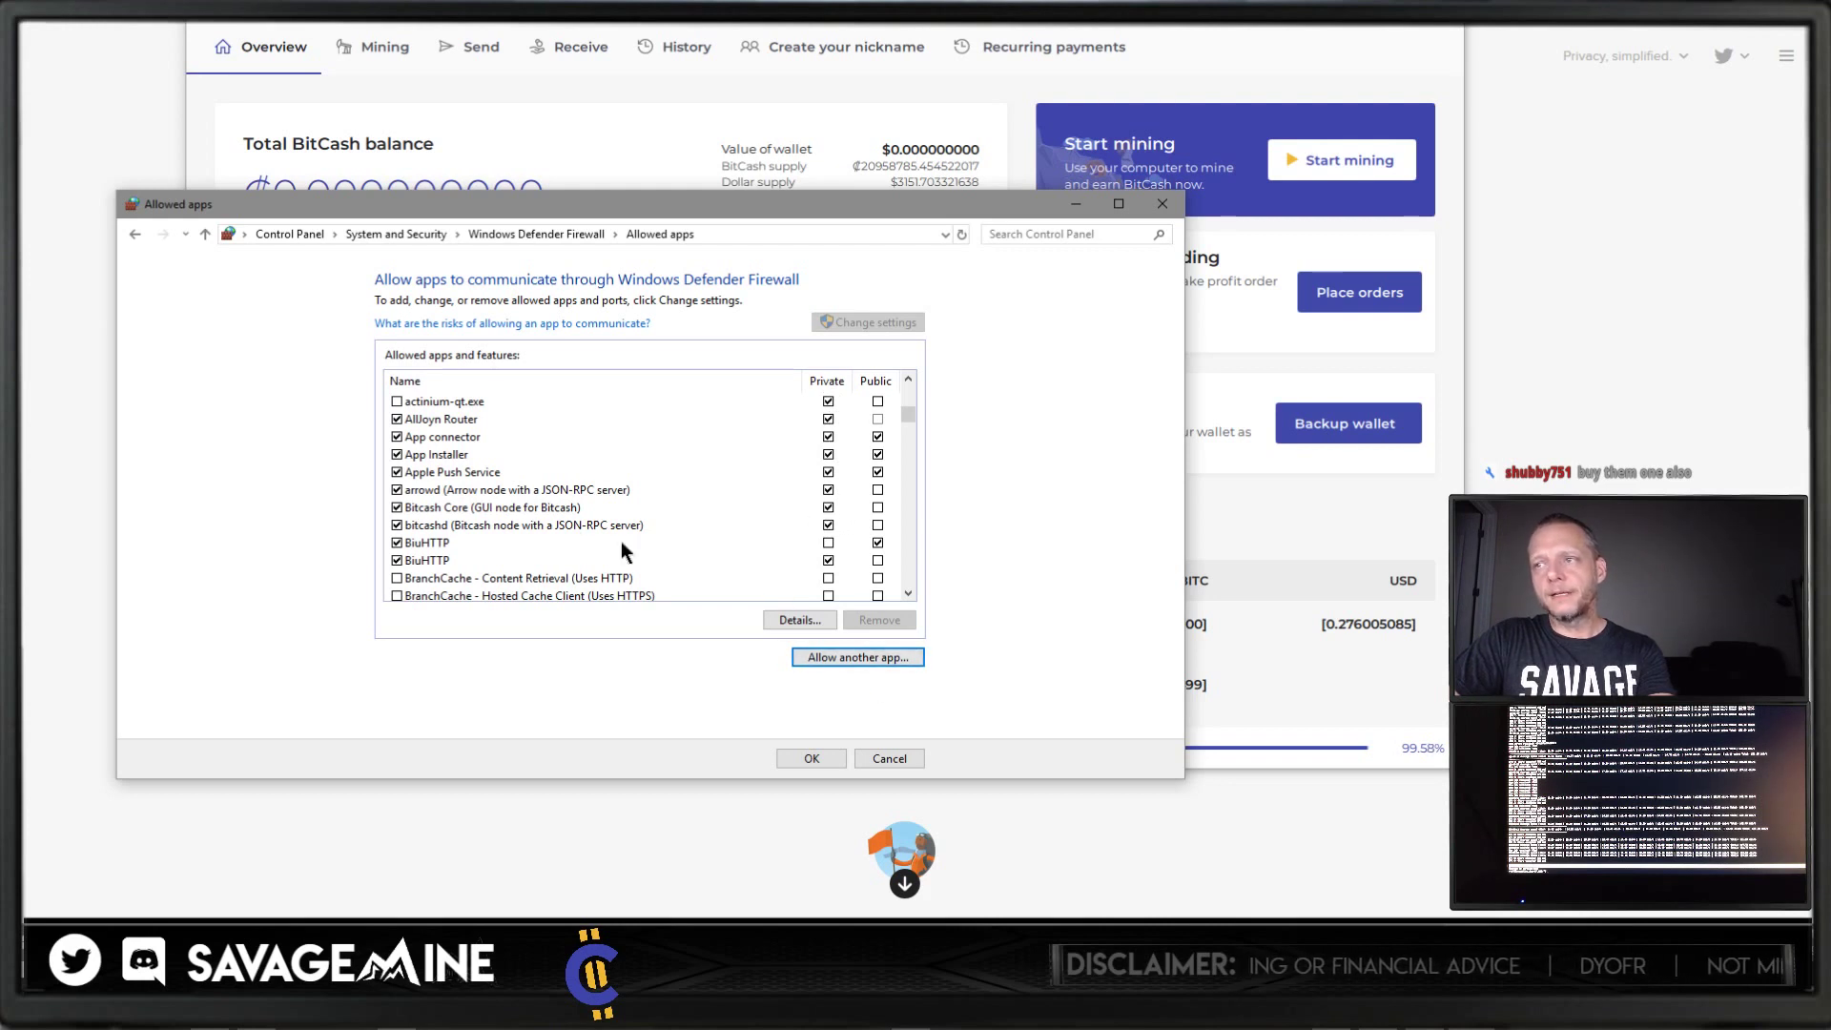
click(877, 758)
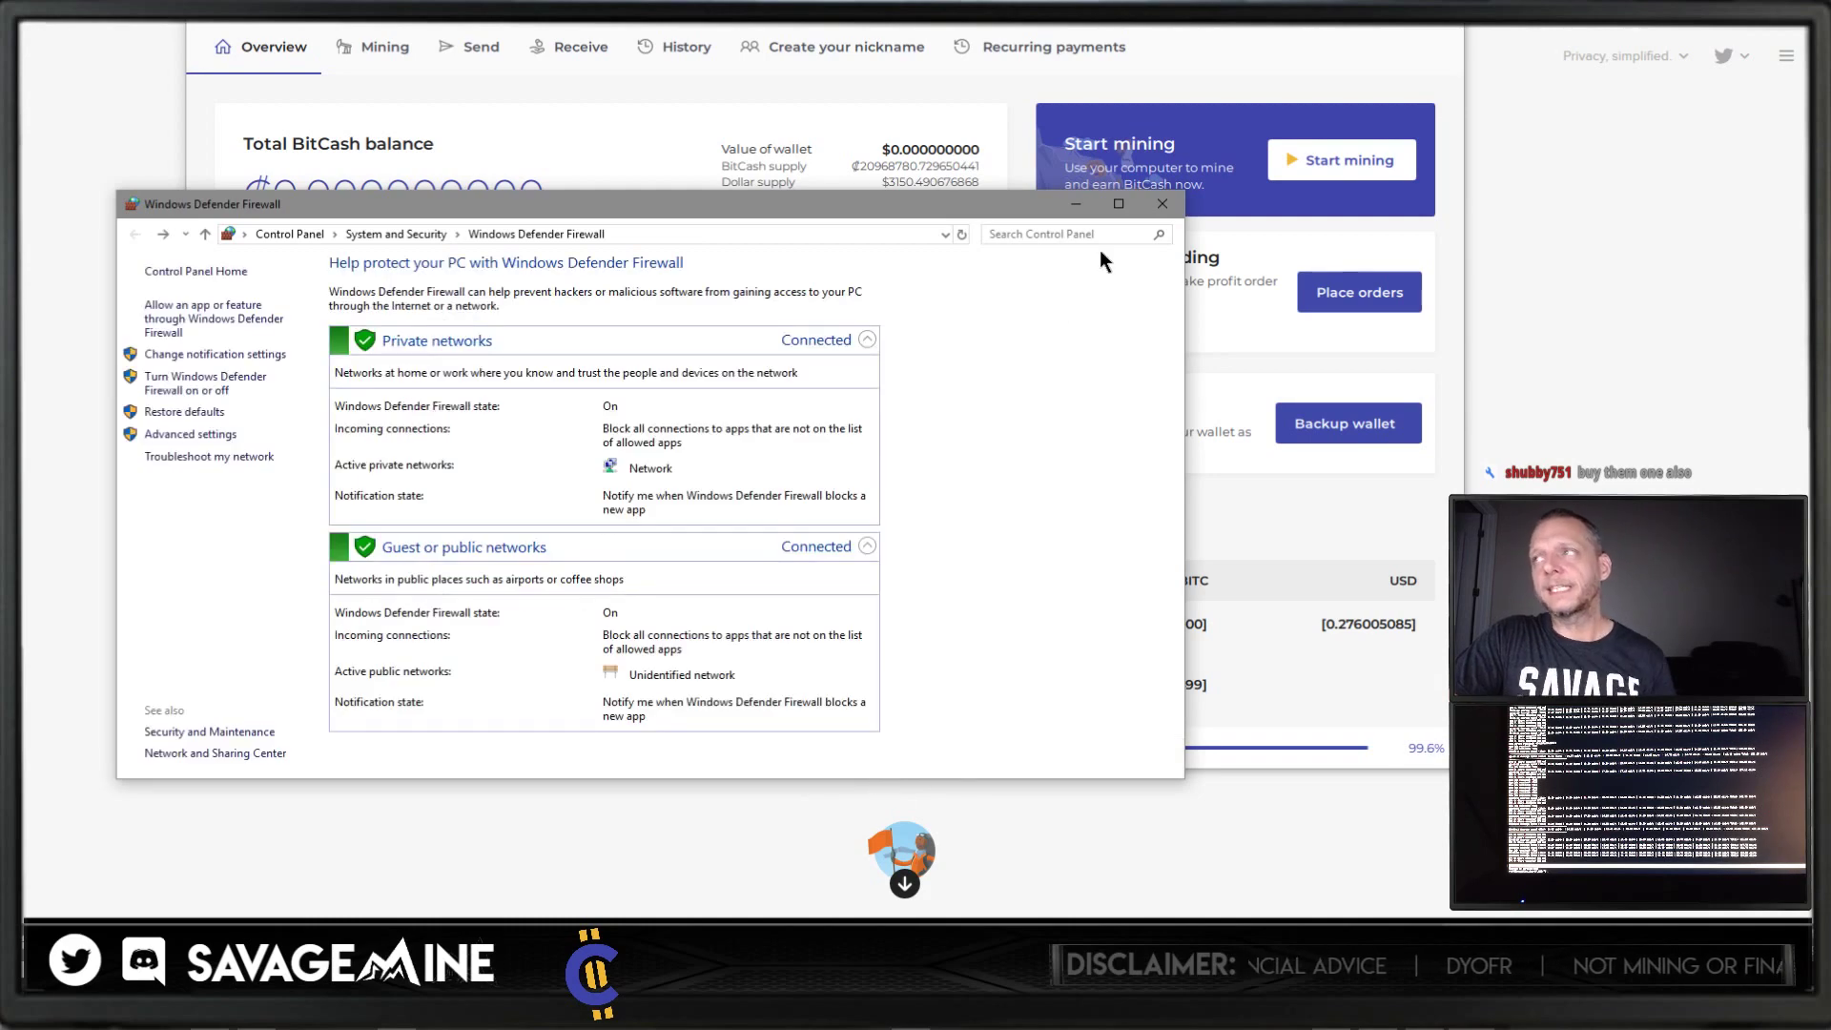
click(1162, 203)
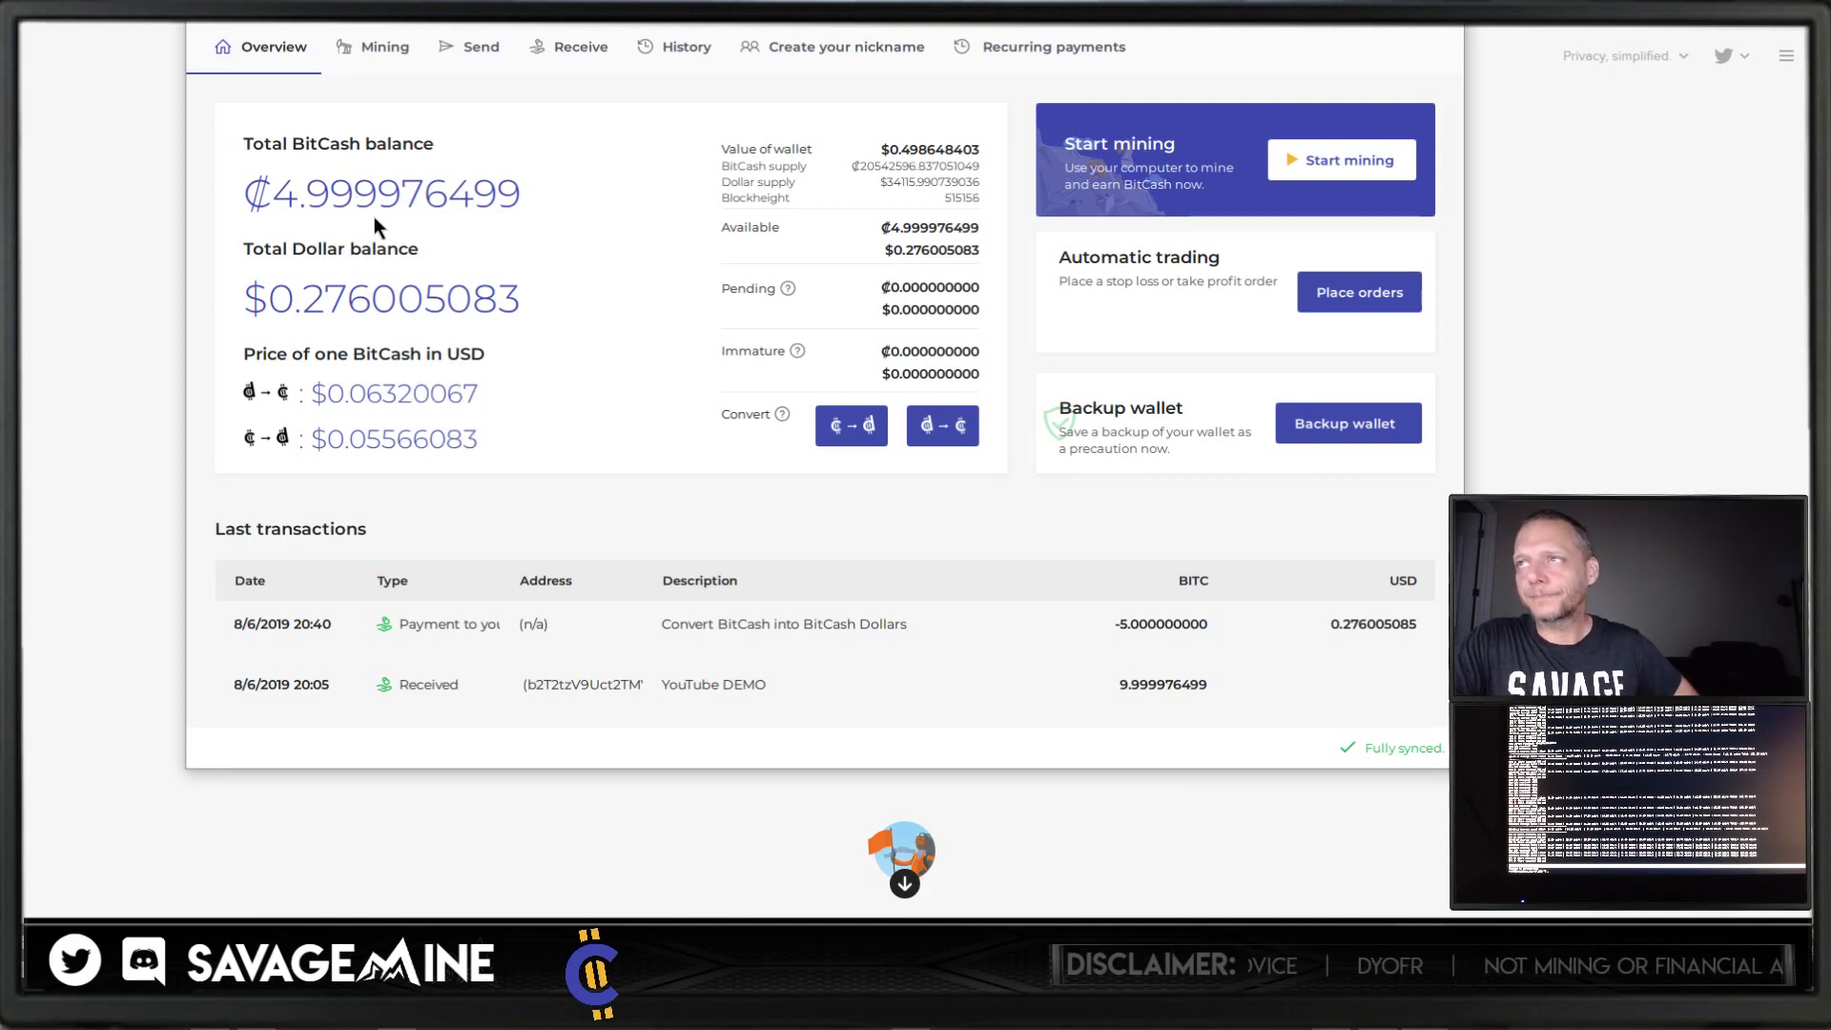
Step: Bring the whole Bitcash Core wallet window into view and review its wallet file commands
drag(457, 27, 461, 78)
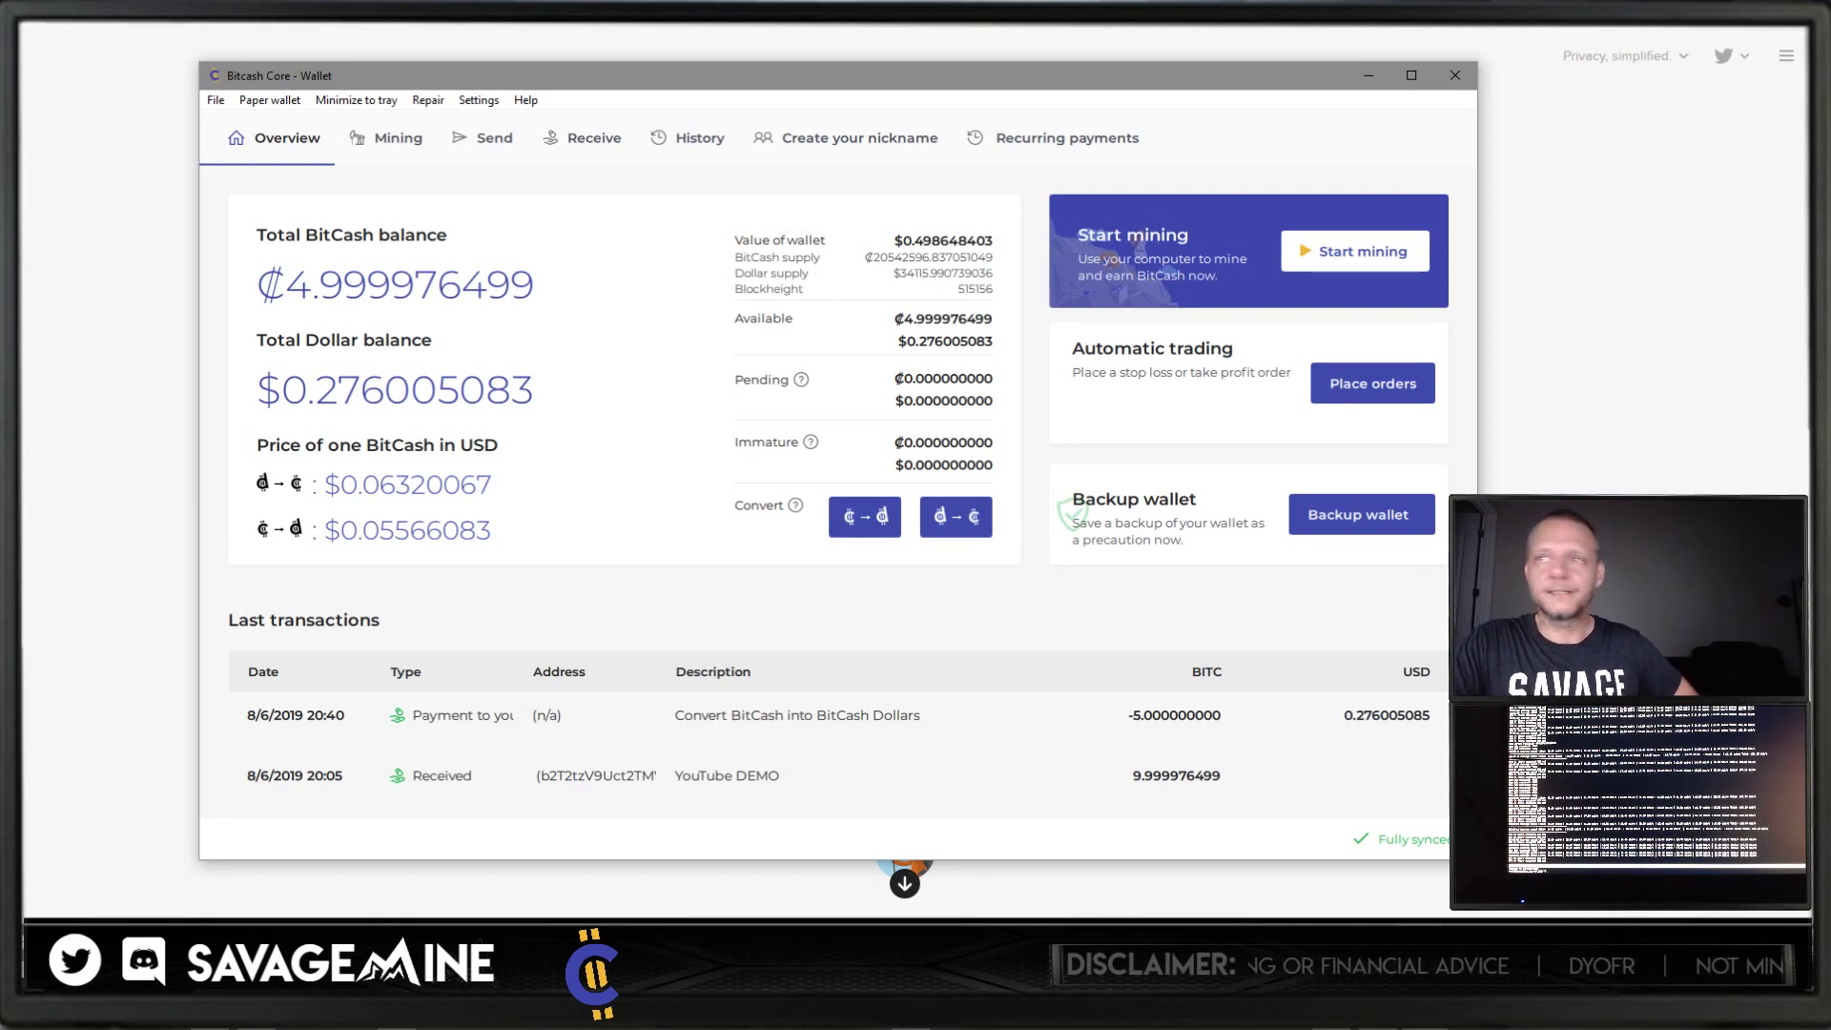
click(212, 100)
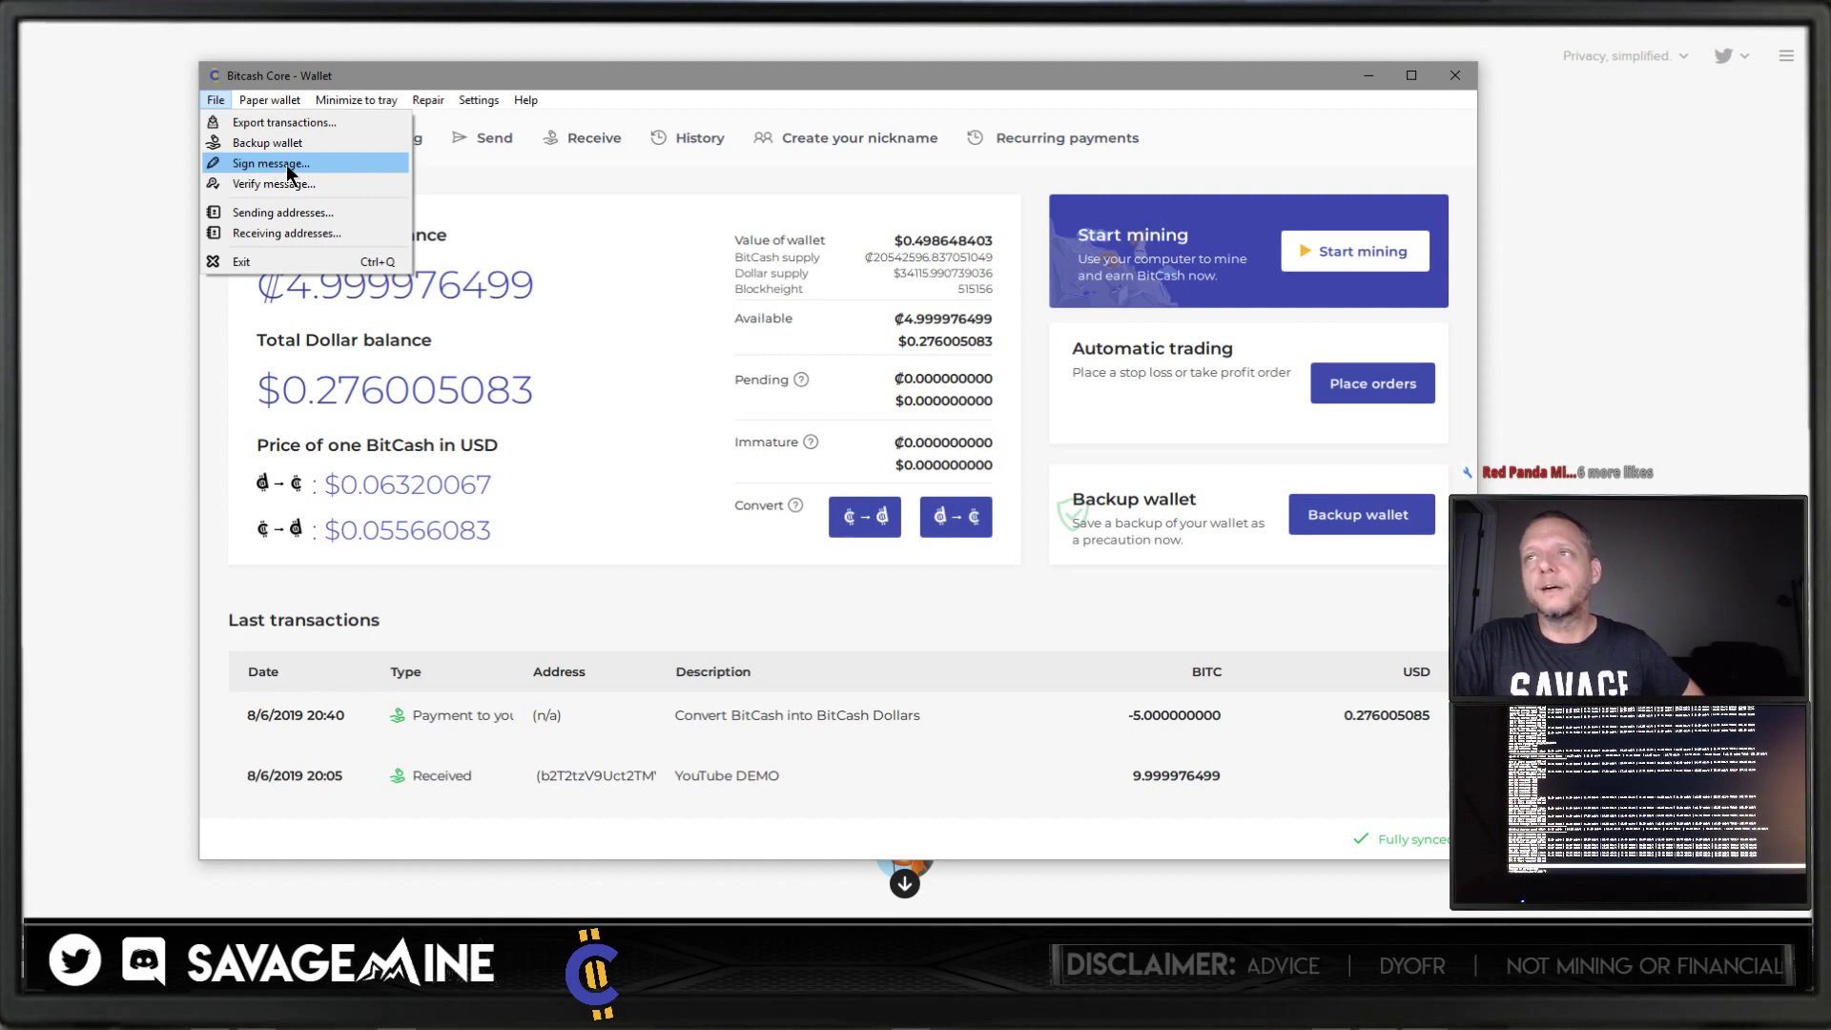
click(449, 183)
Step: Export the wallet's transaction history to the Desktop as a comma separated file named BITC
click(216, 100)
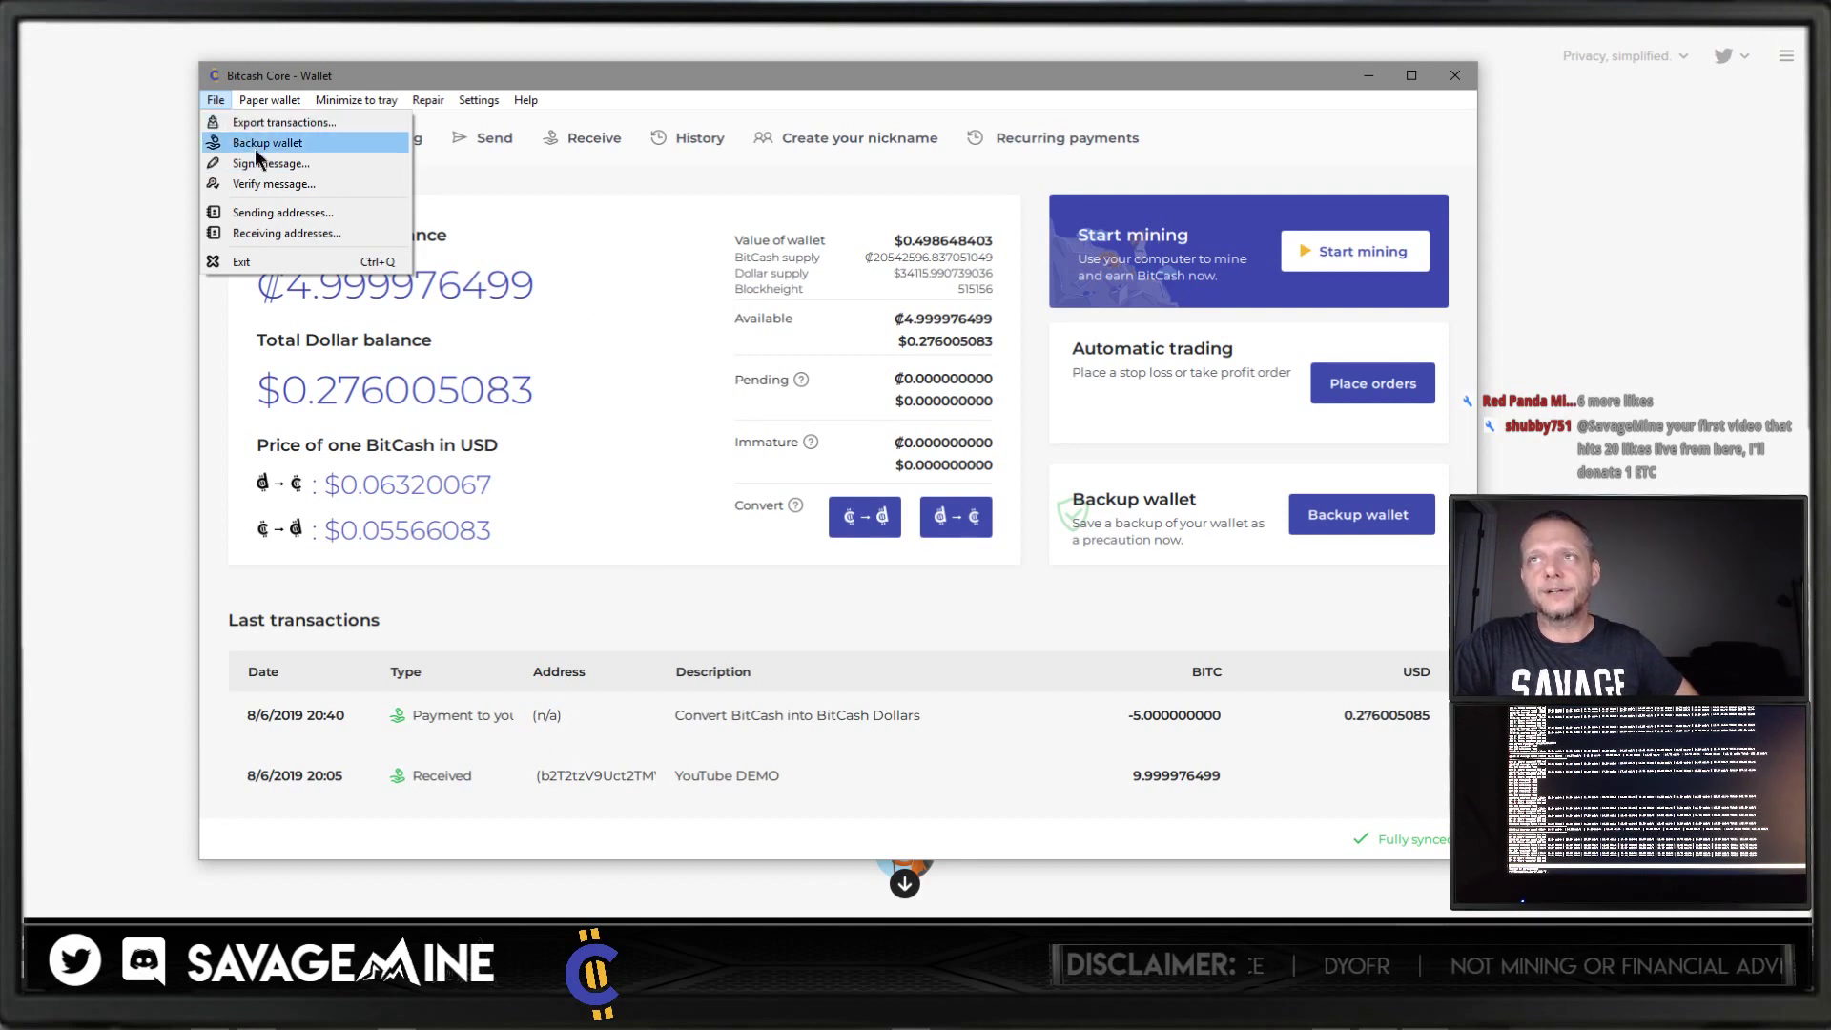
click(277, 121)
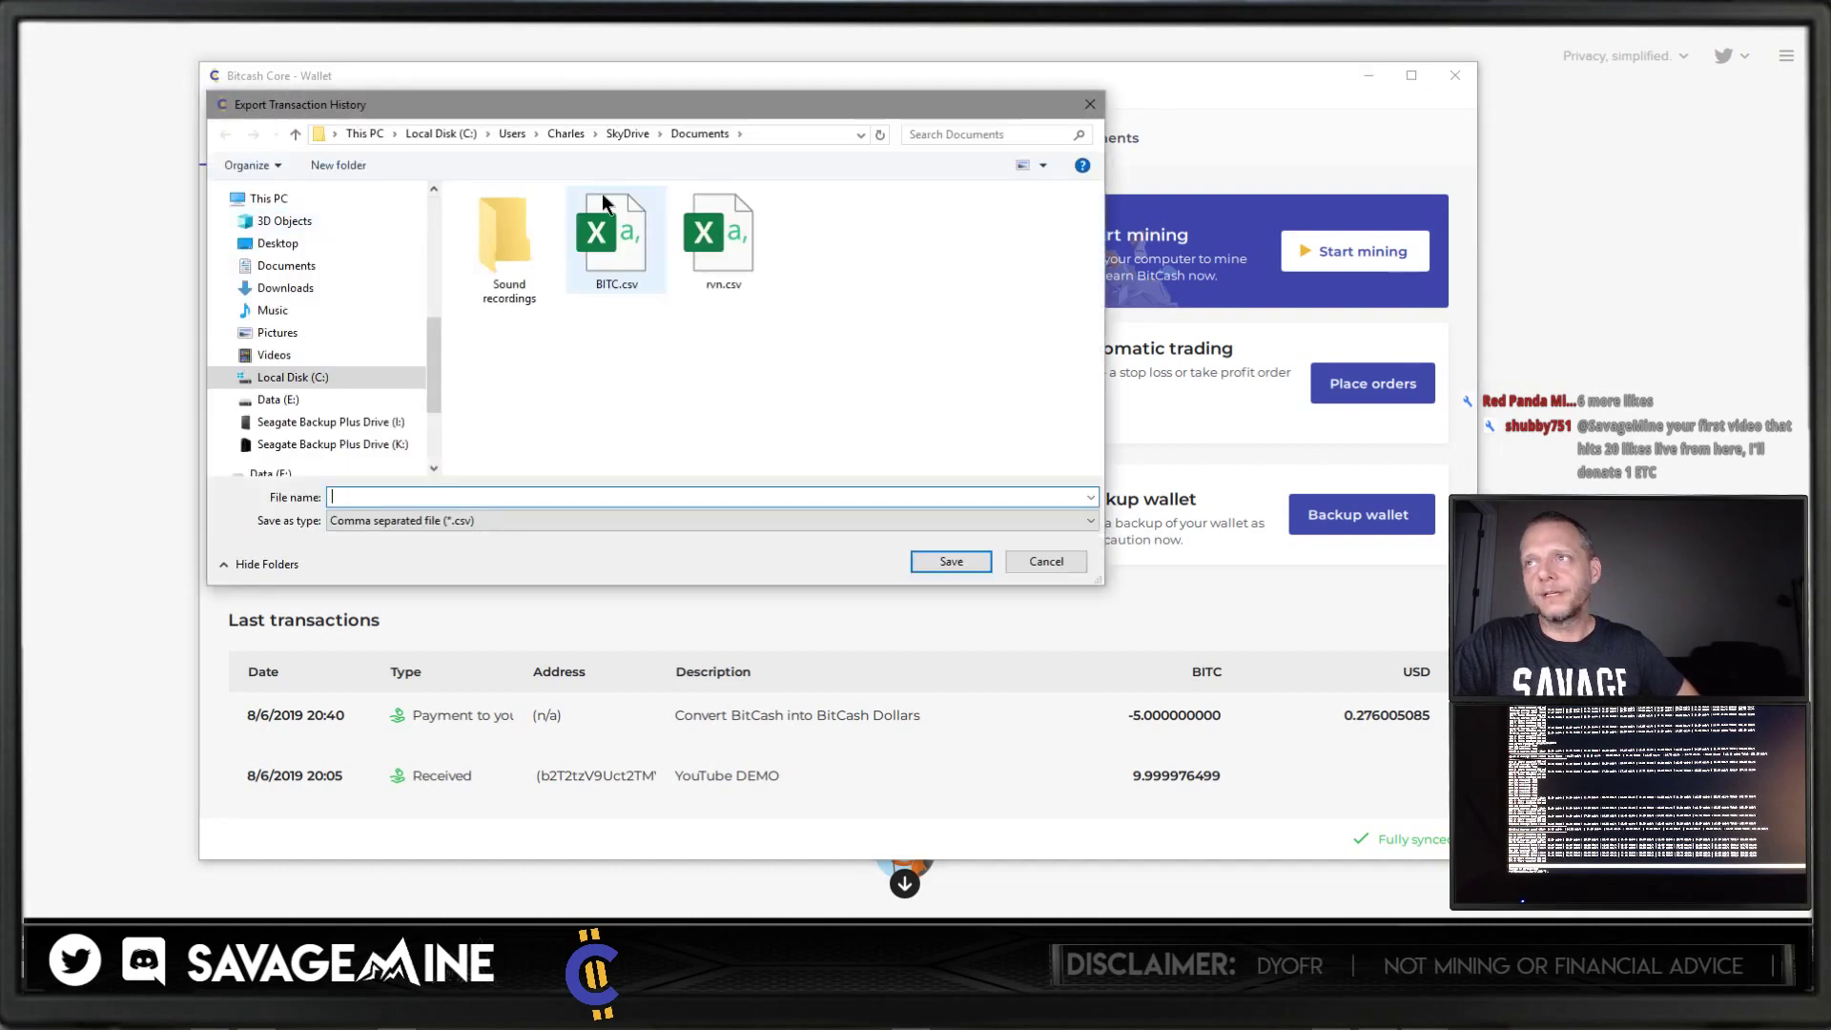
click(278, 243)
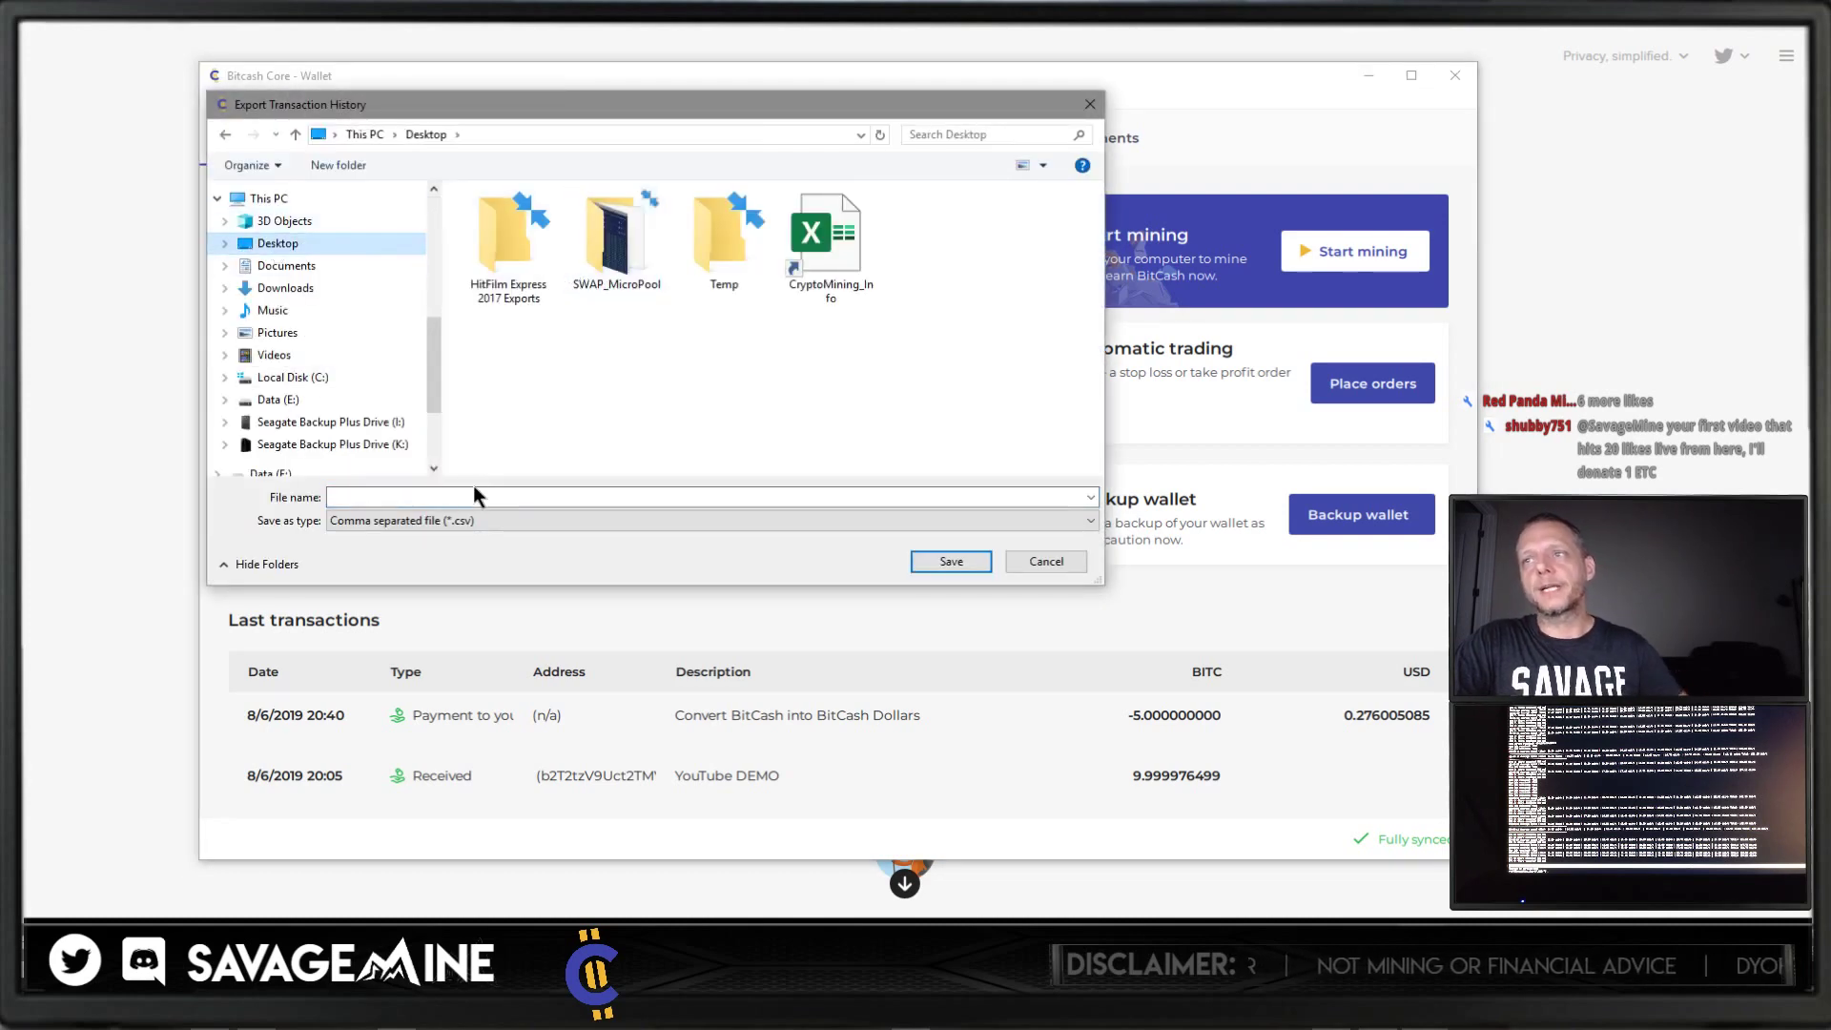
click(559, 497)
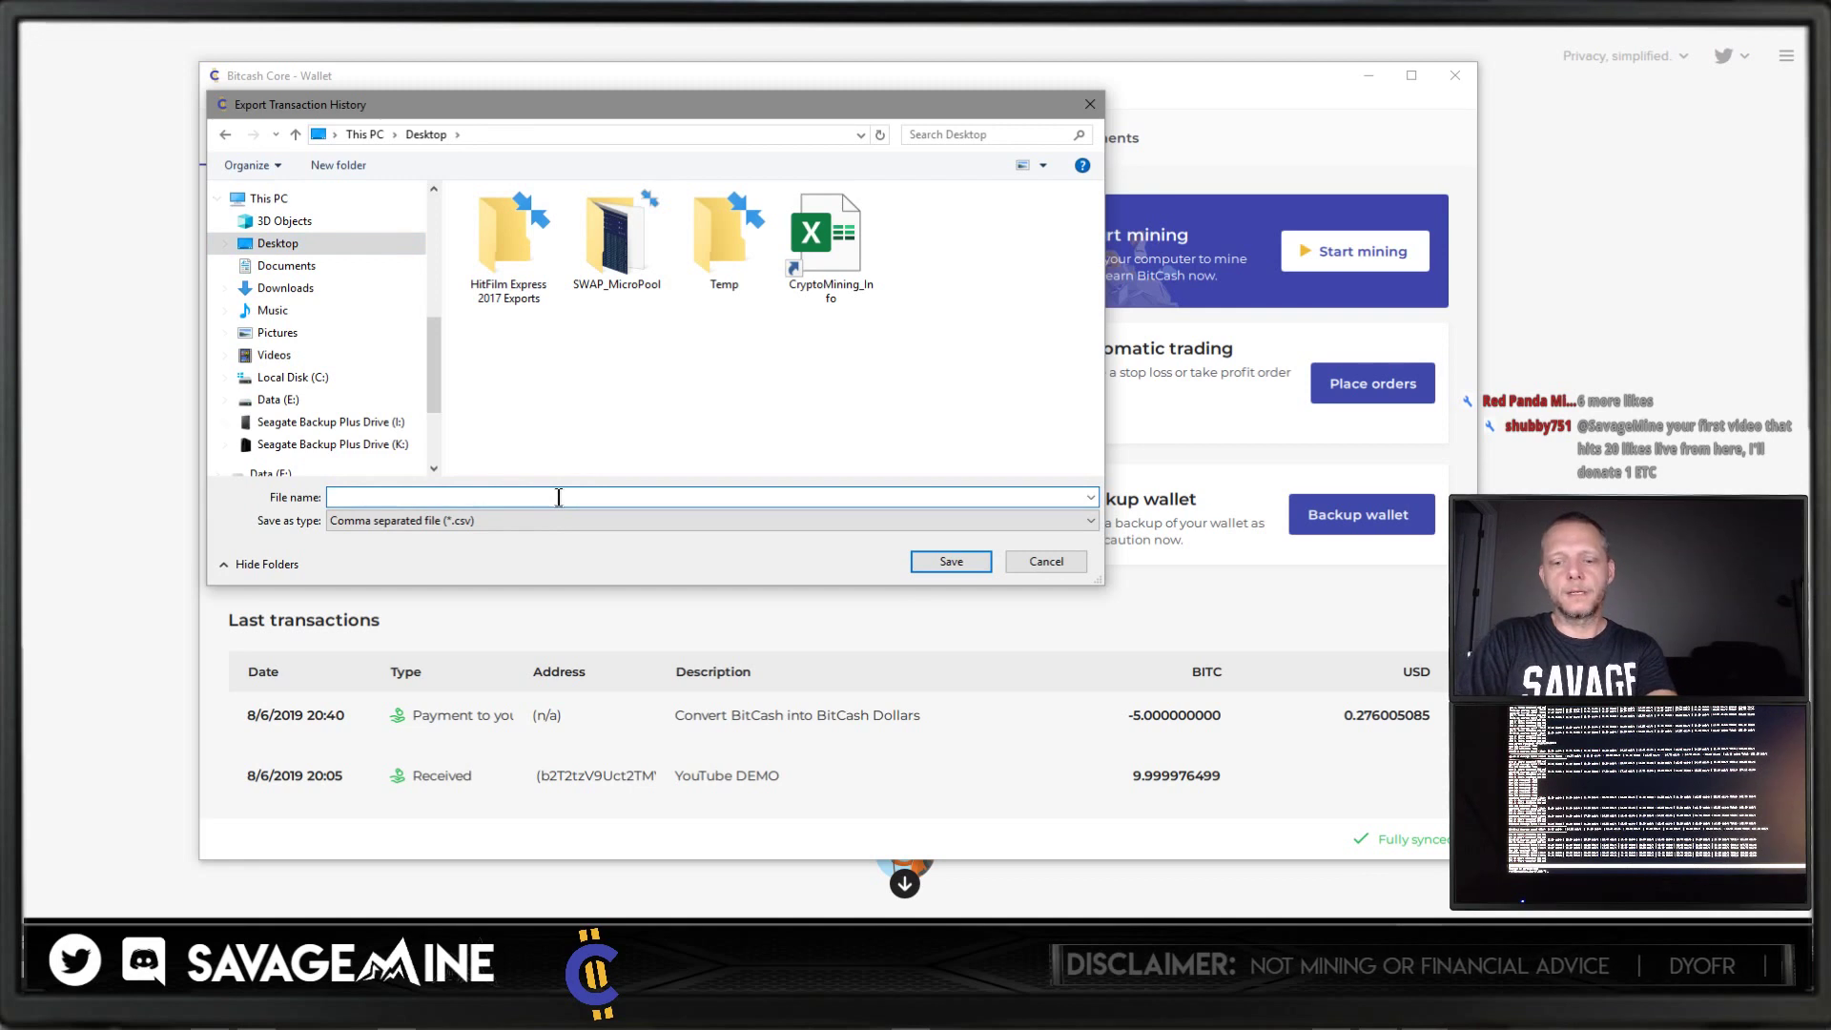
text(BIOTC)
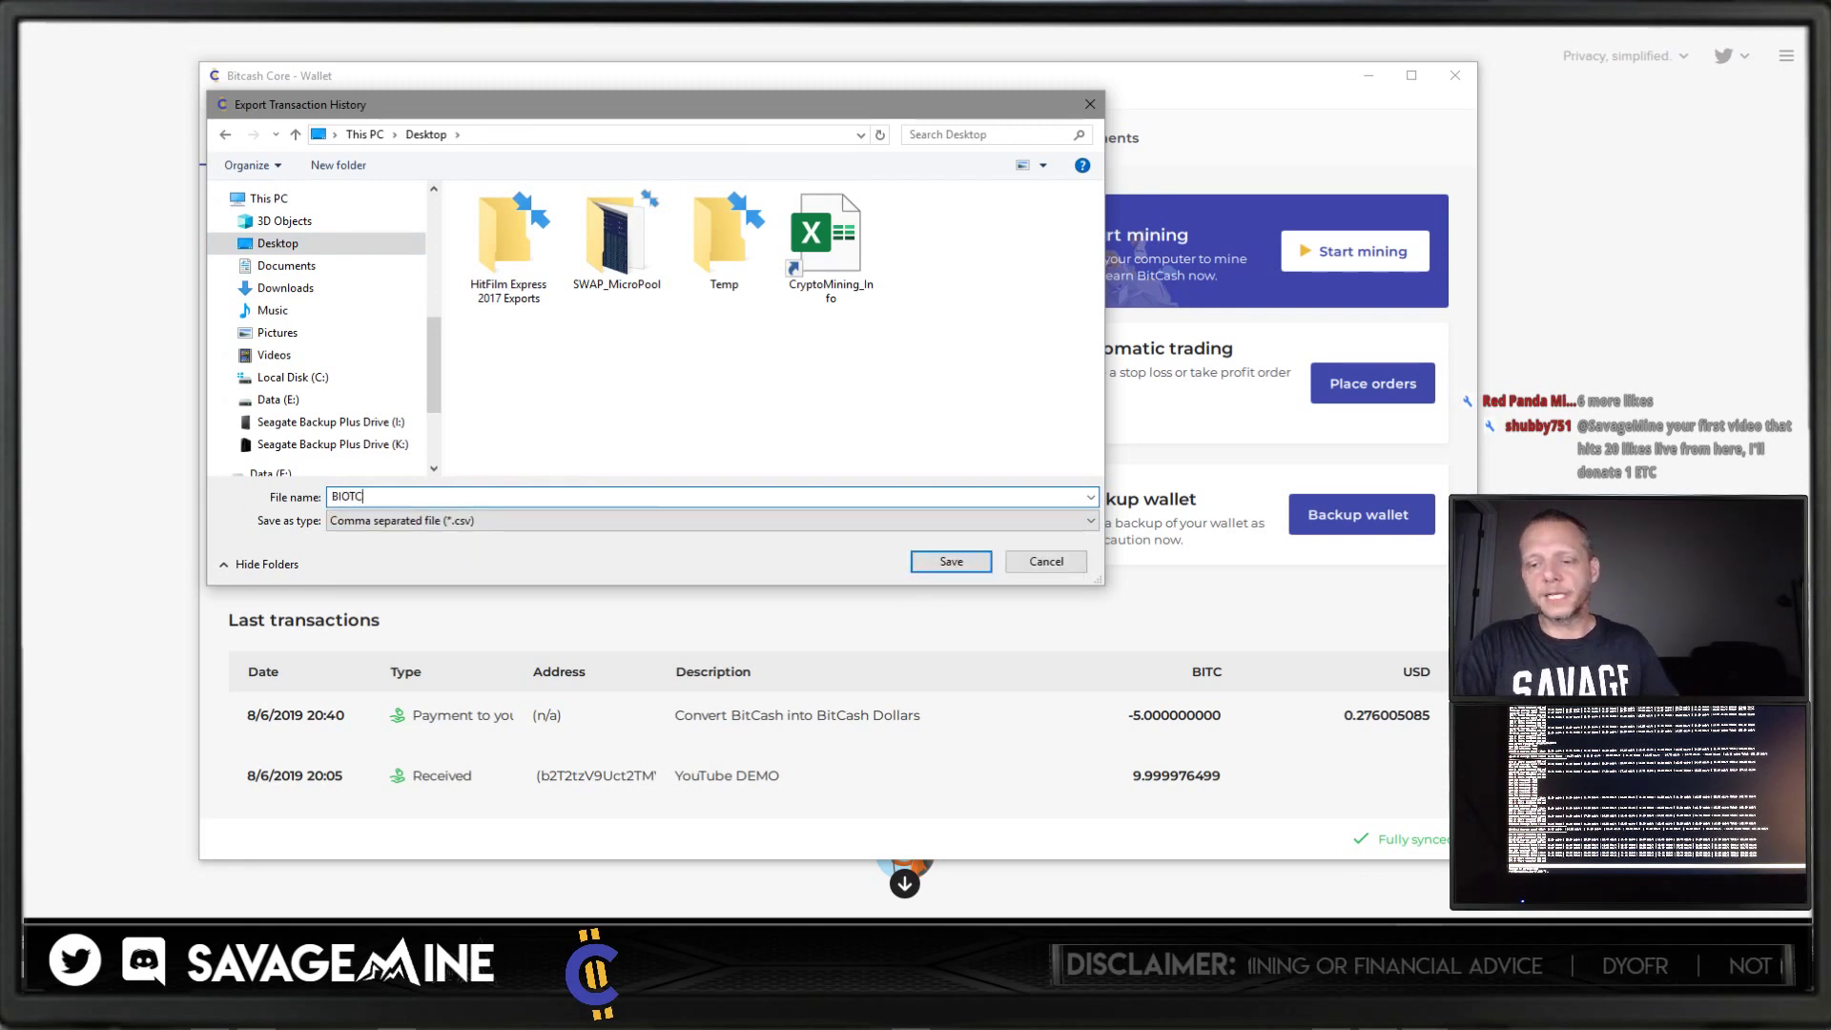
key(BackSpace)
key(BackSpace)
key(BackSpace)
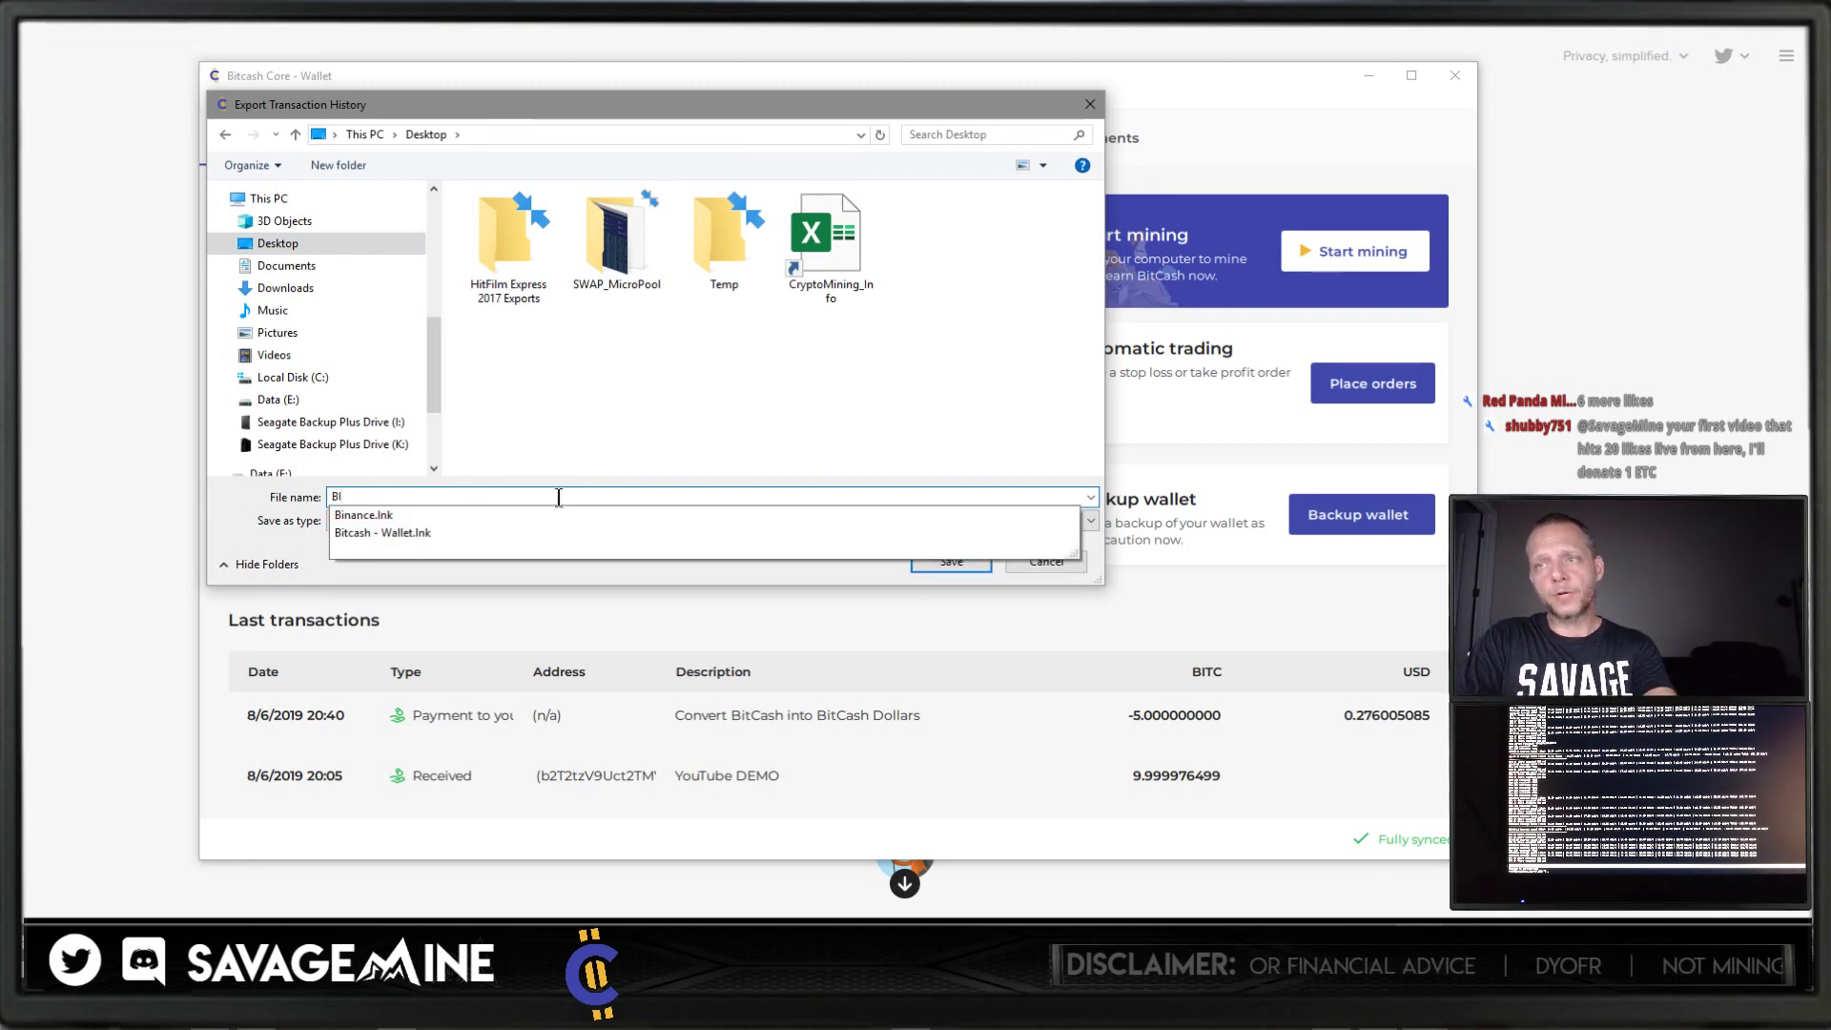
text(TC)
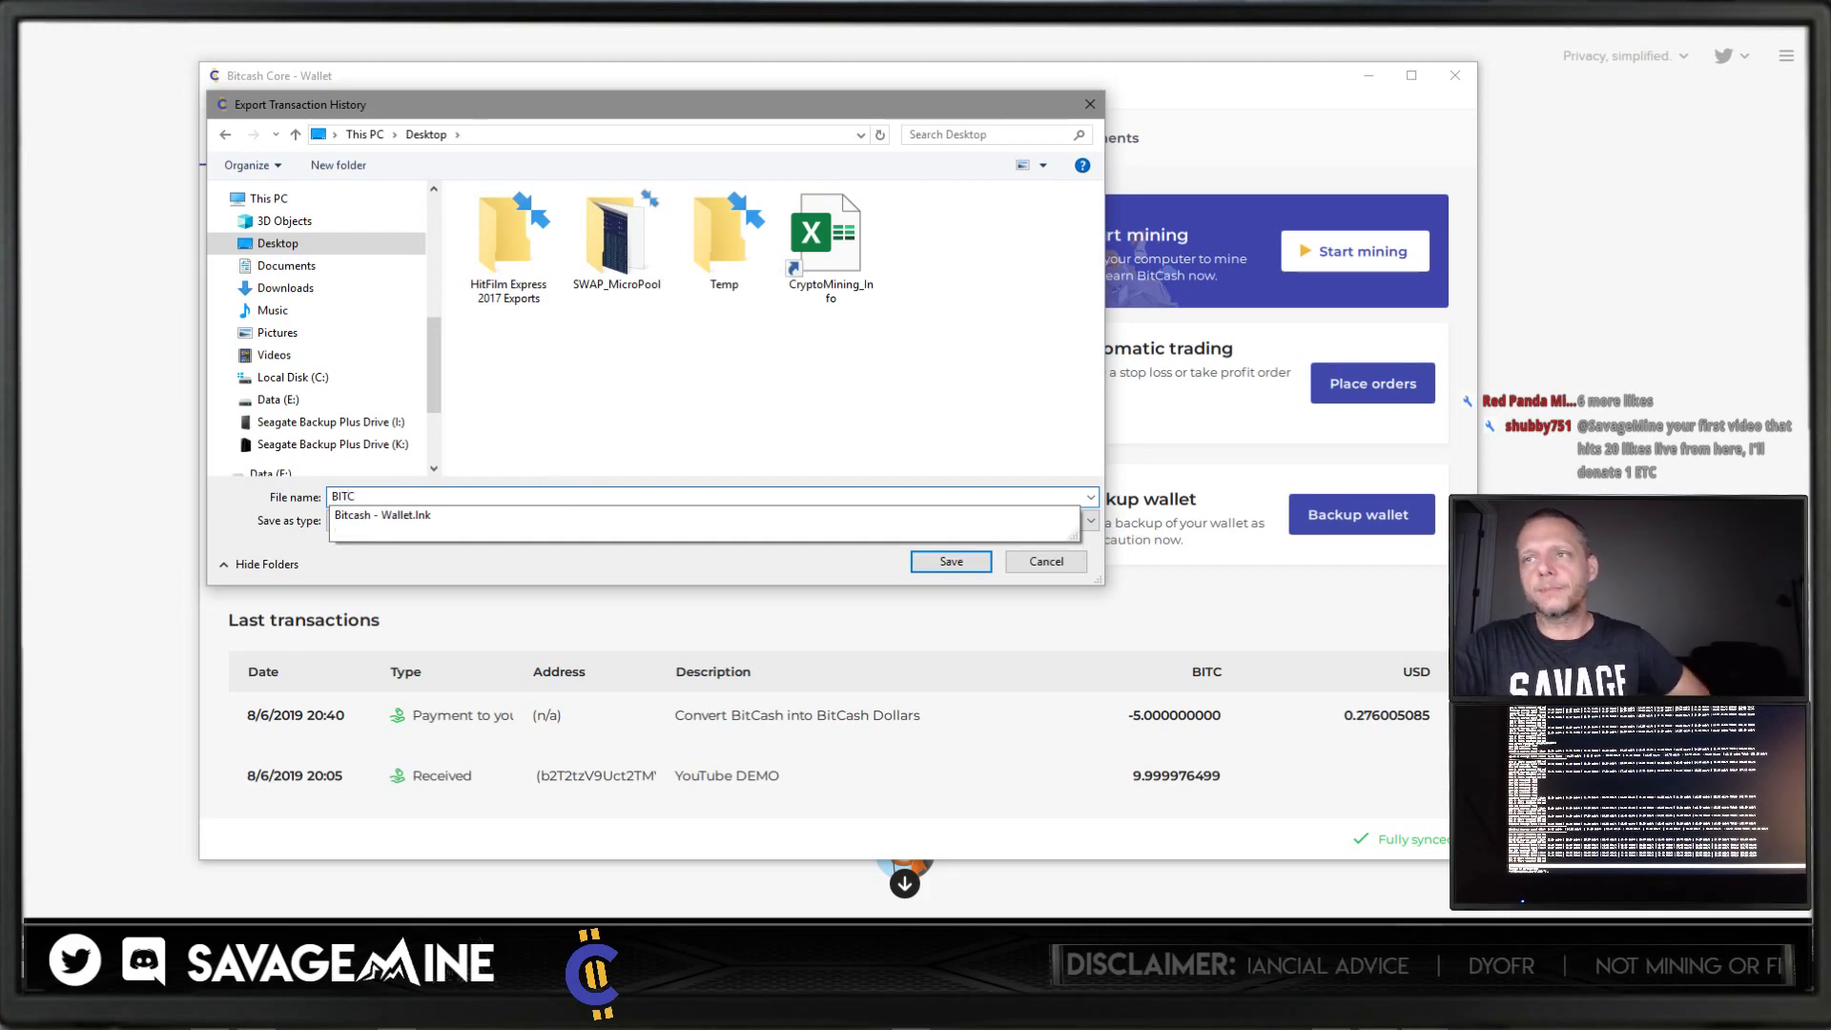
key(Return)
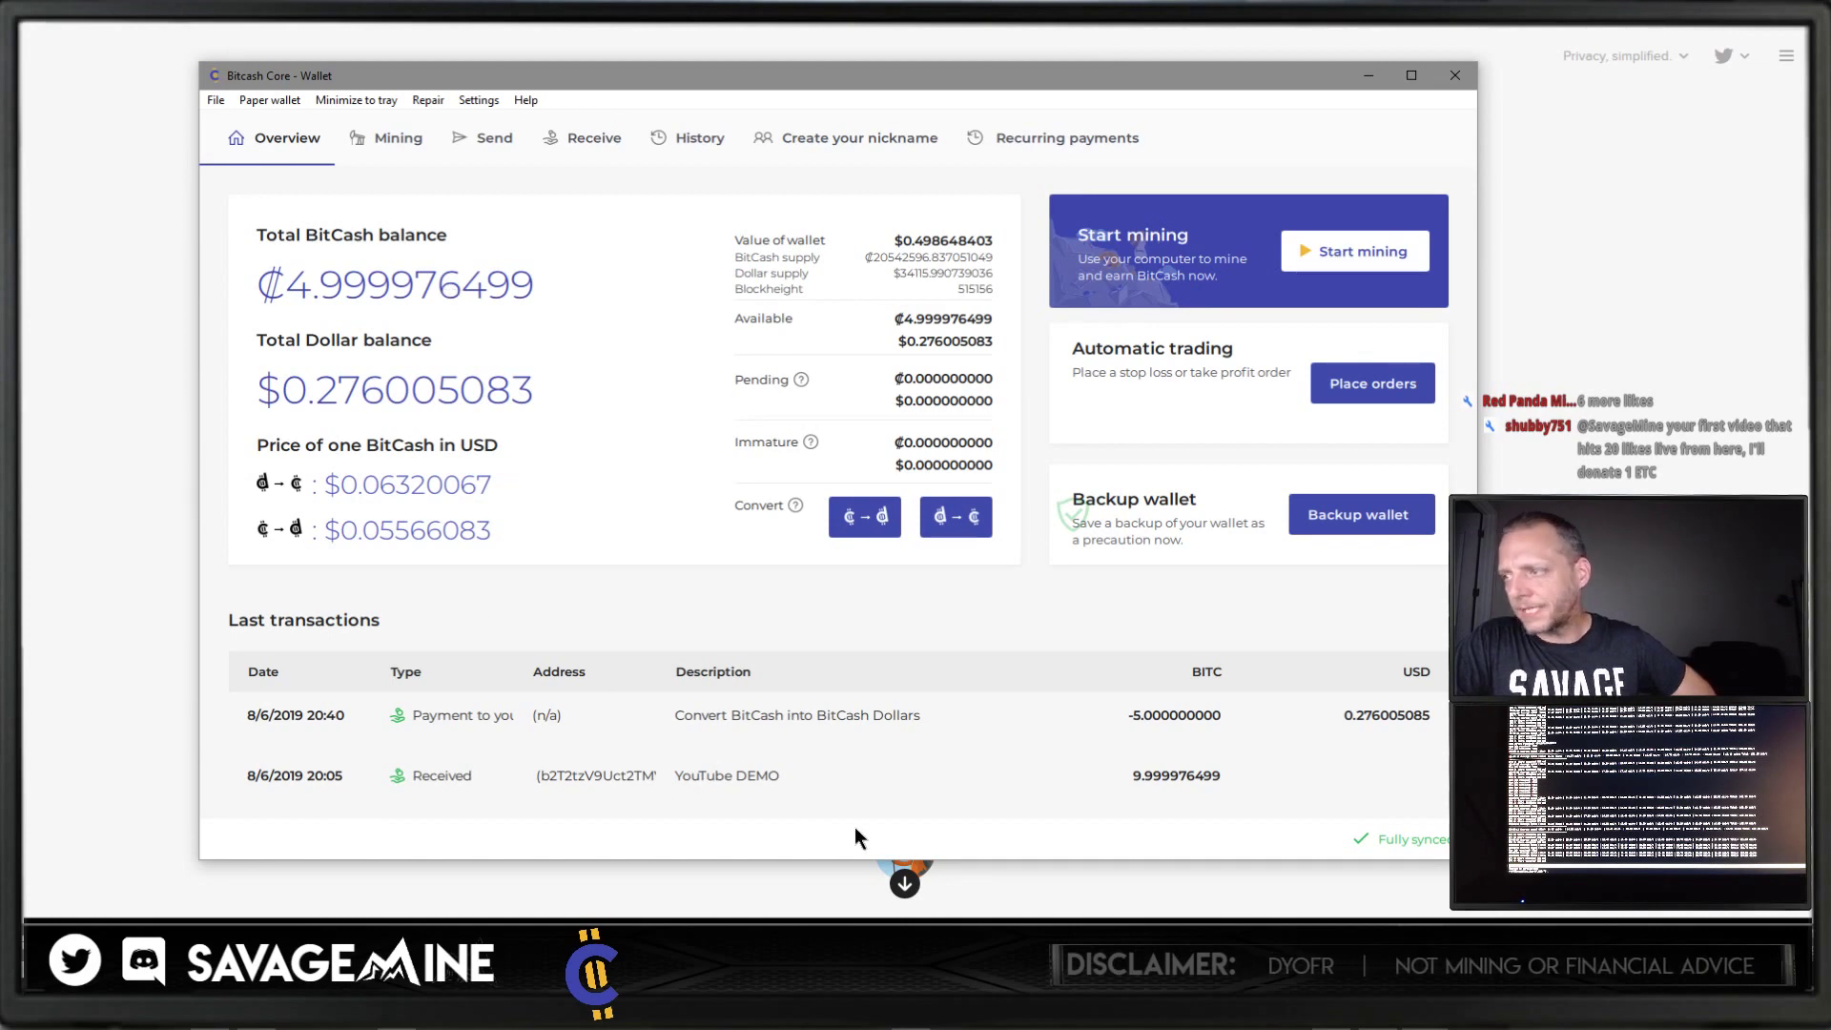
Step: Open the exported BITC.csv in Excel and maximize its window
click(510, 1010)
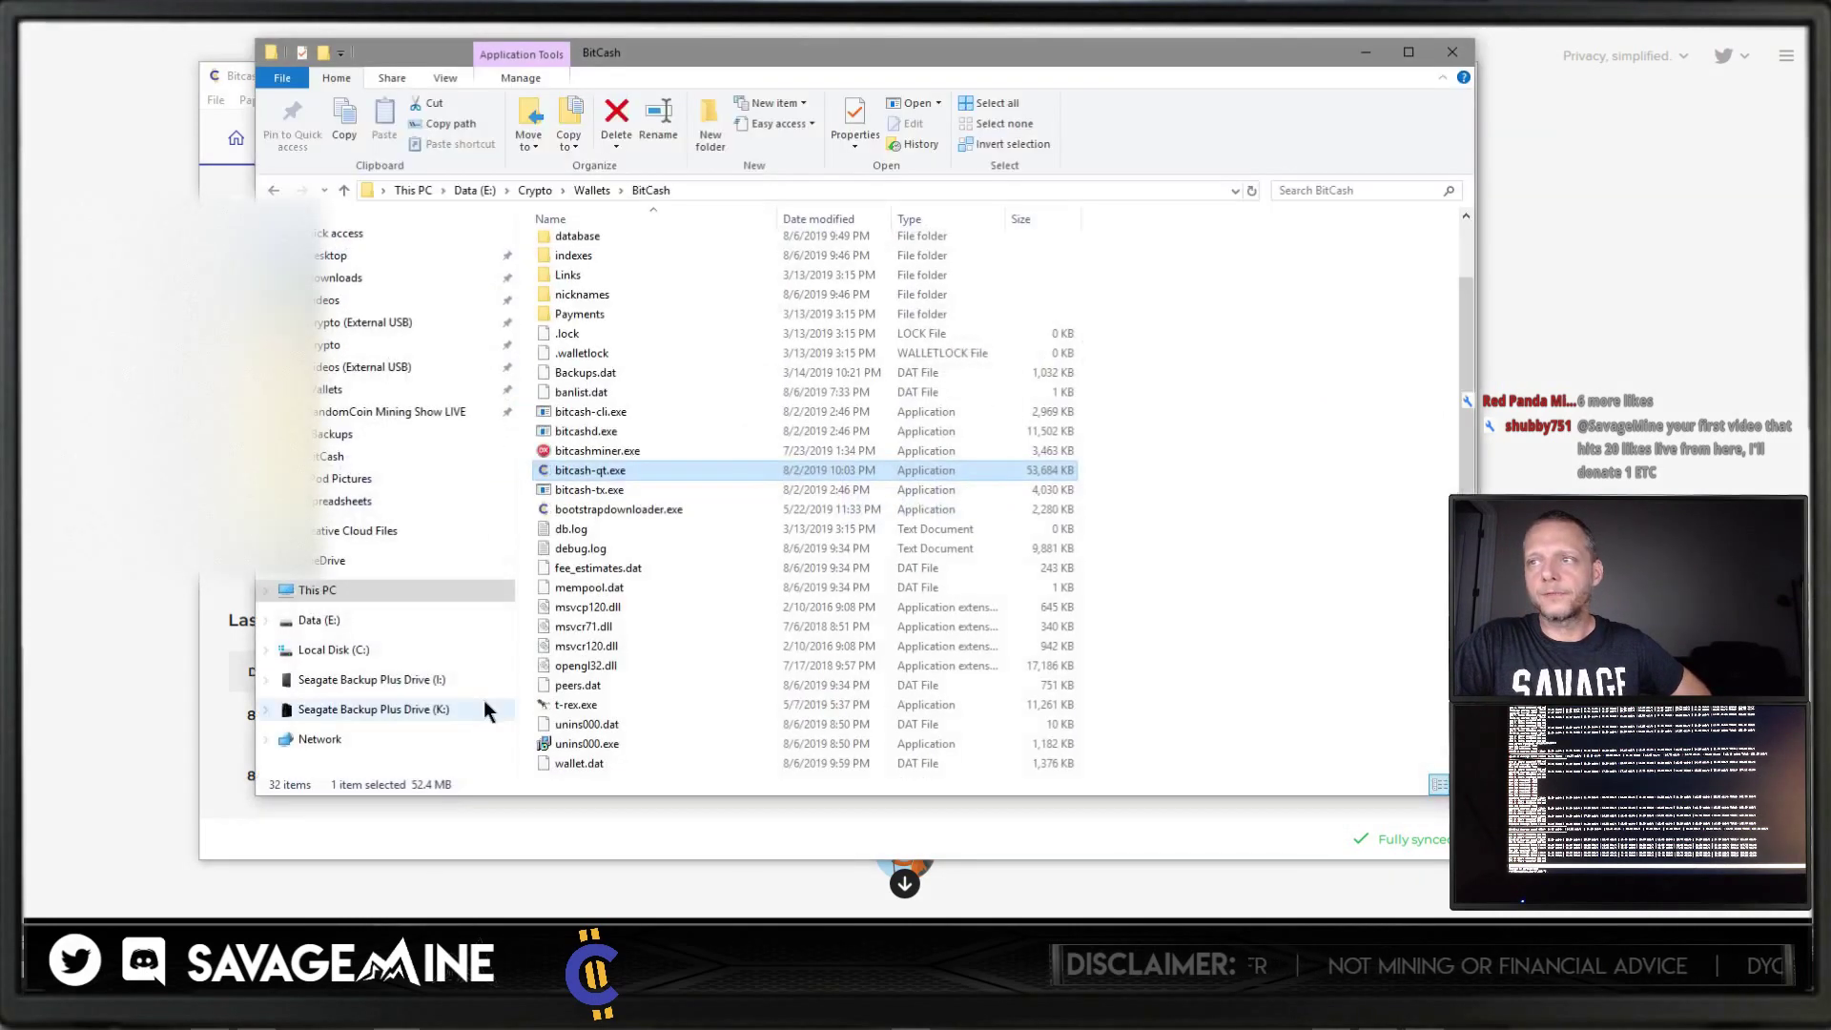
drag(822, 55, 0, 43)
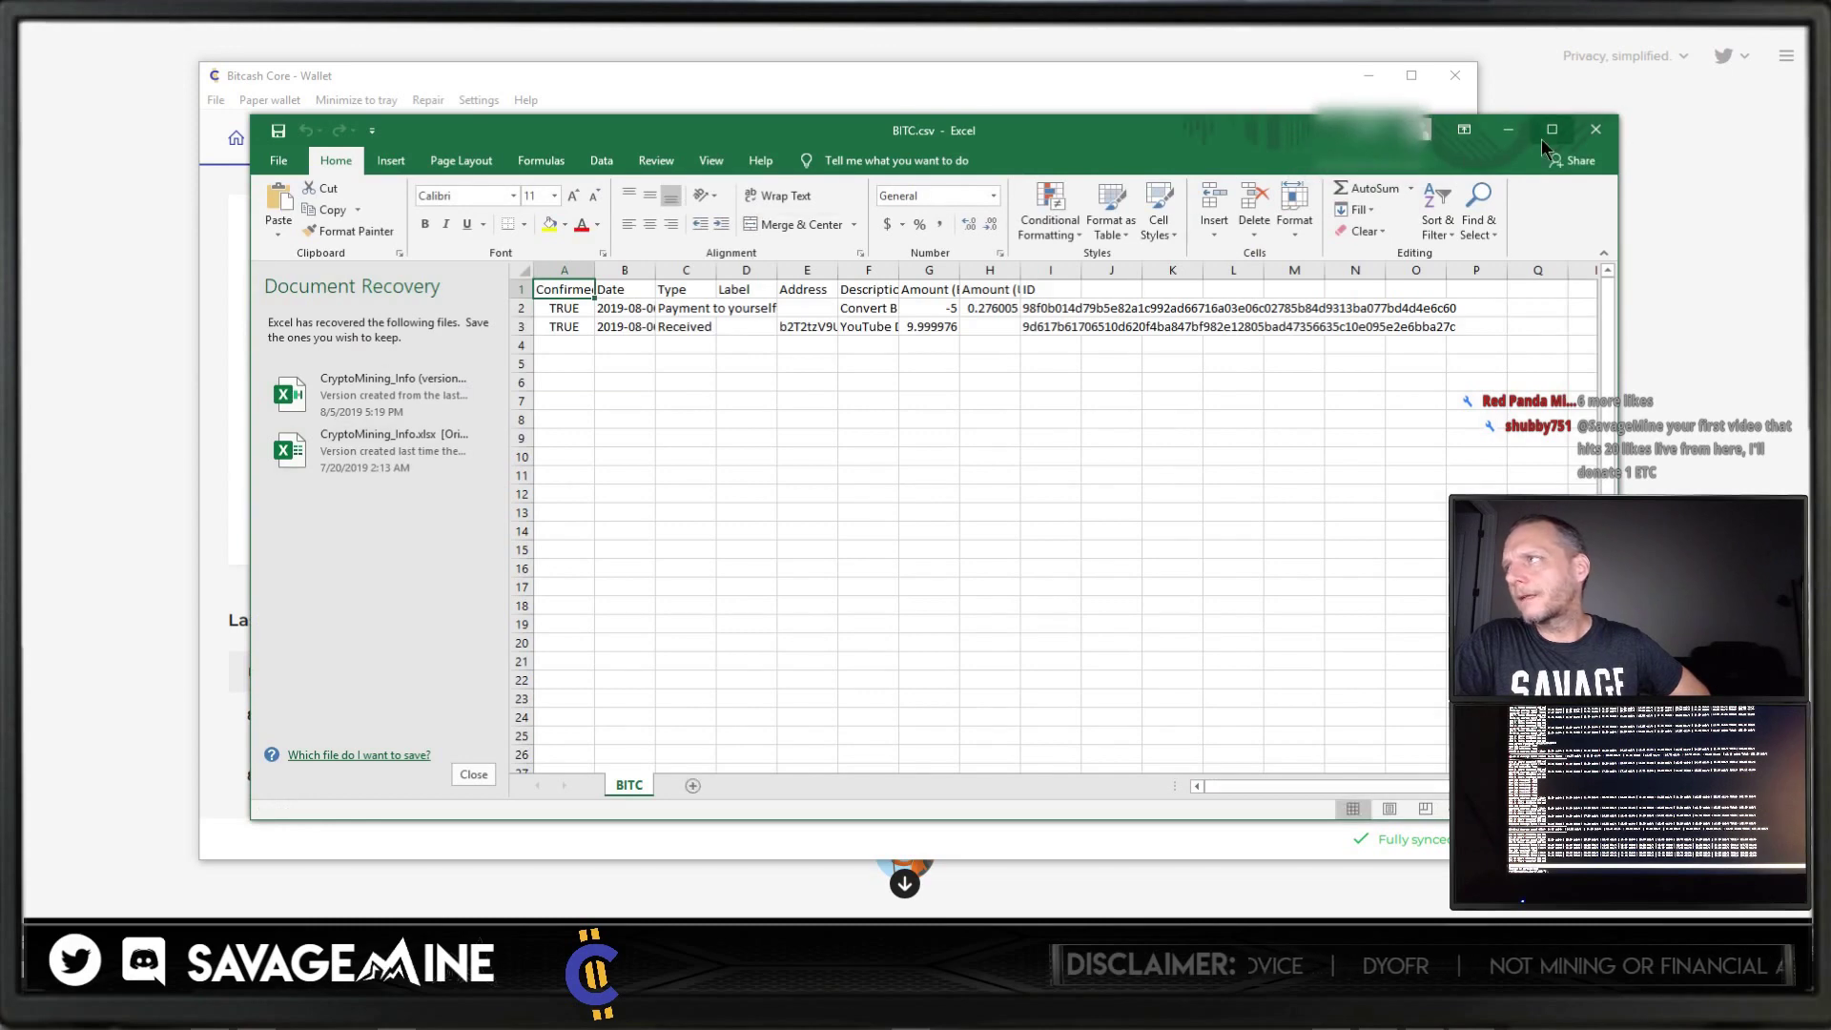
click(1550, 131)
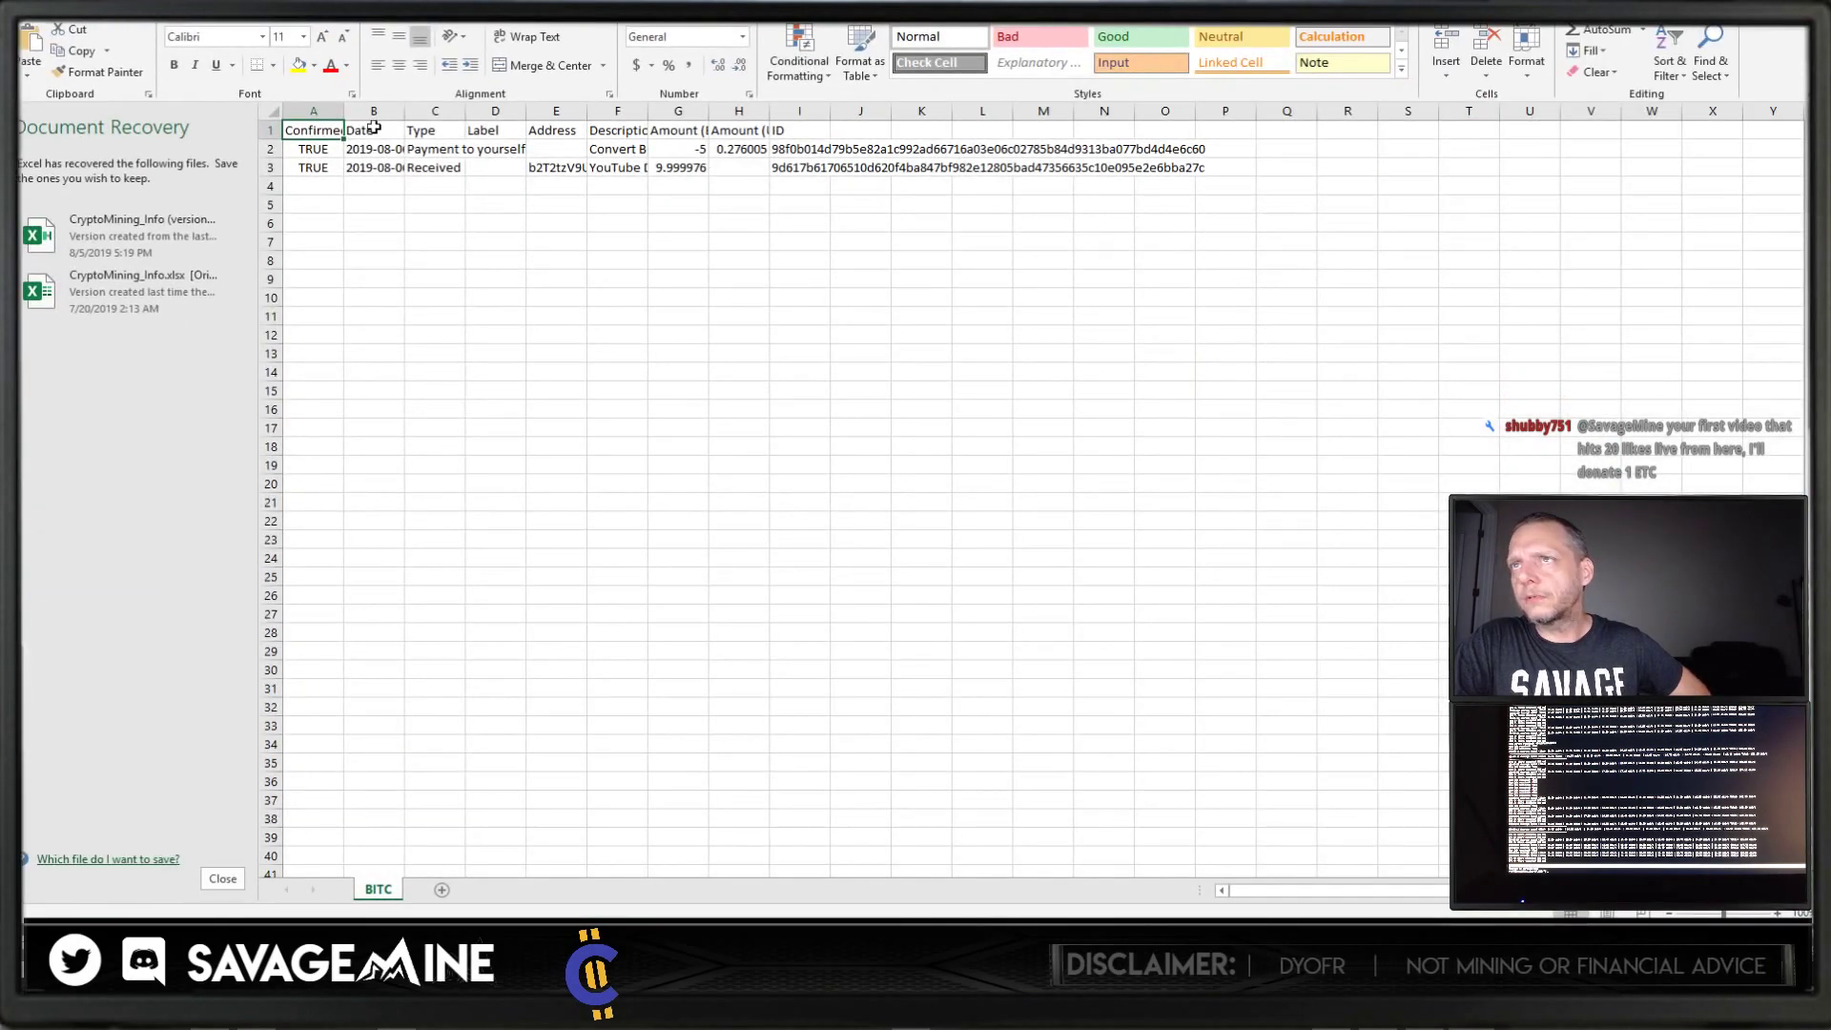
Step: Auto-fit the widths of the Confirmed, Date, Type and Description columns in the BITC sheet
double_click(344, 111)
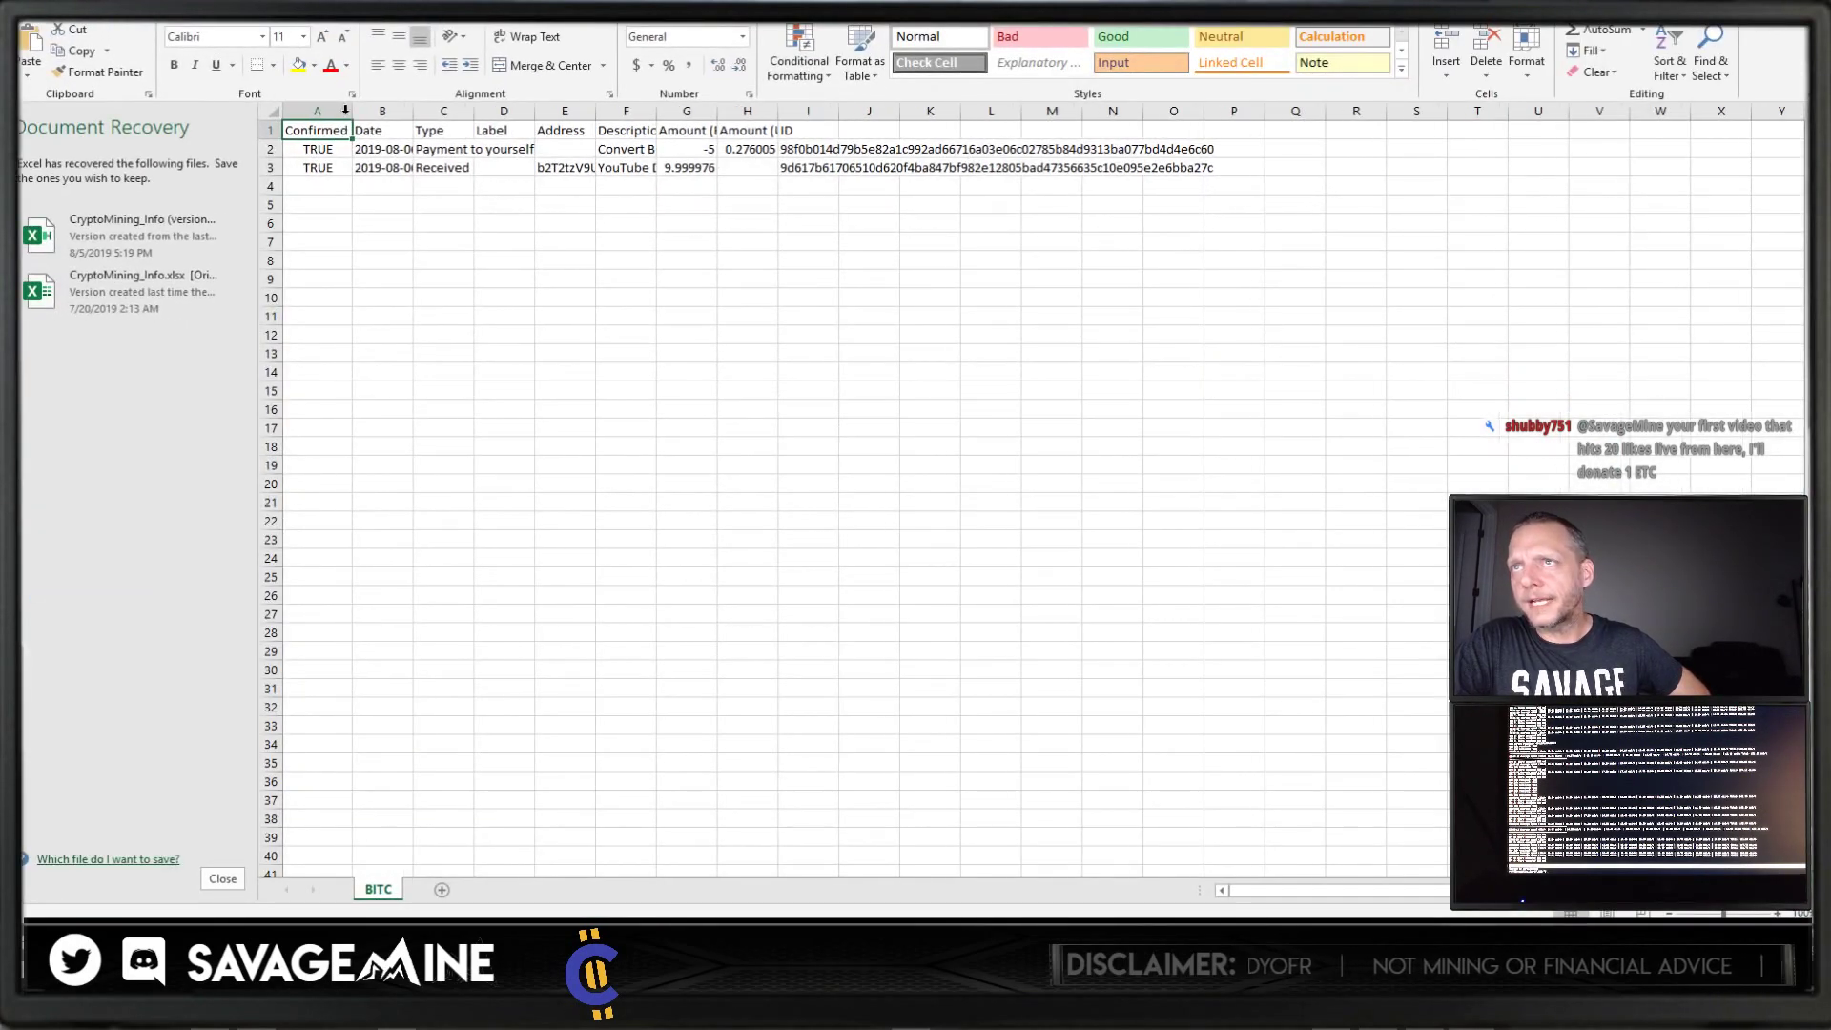
double_click(414, 112)
double_click(539, 111)
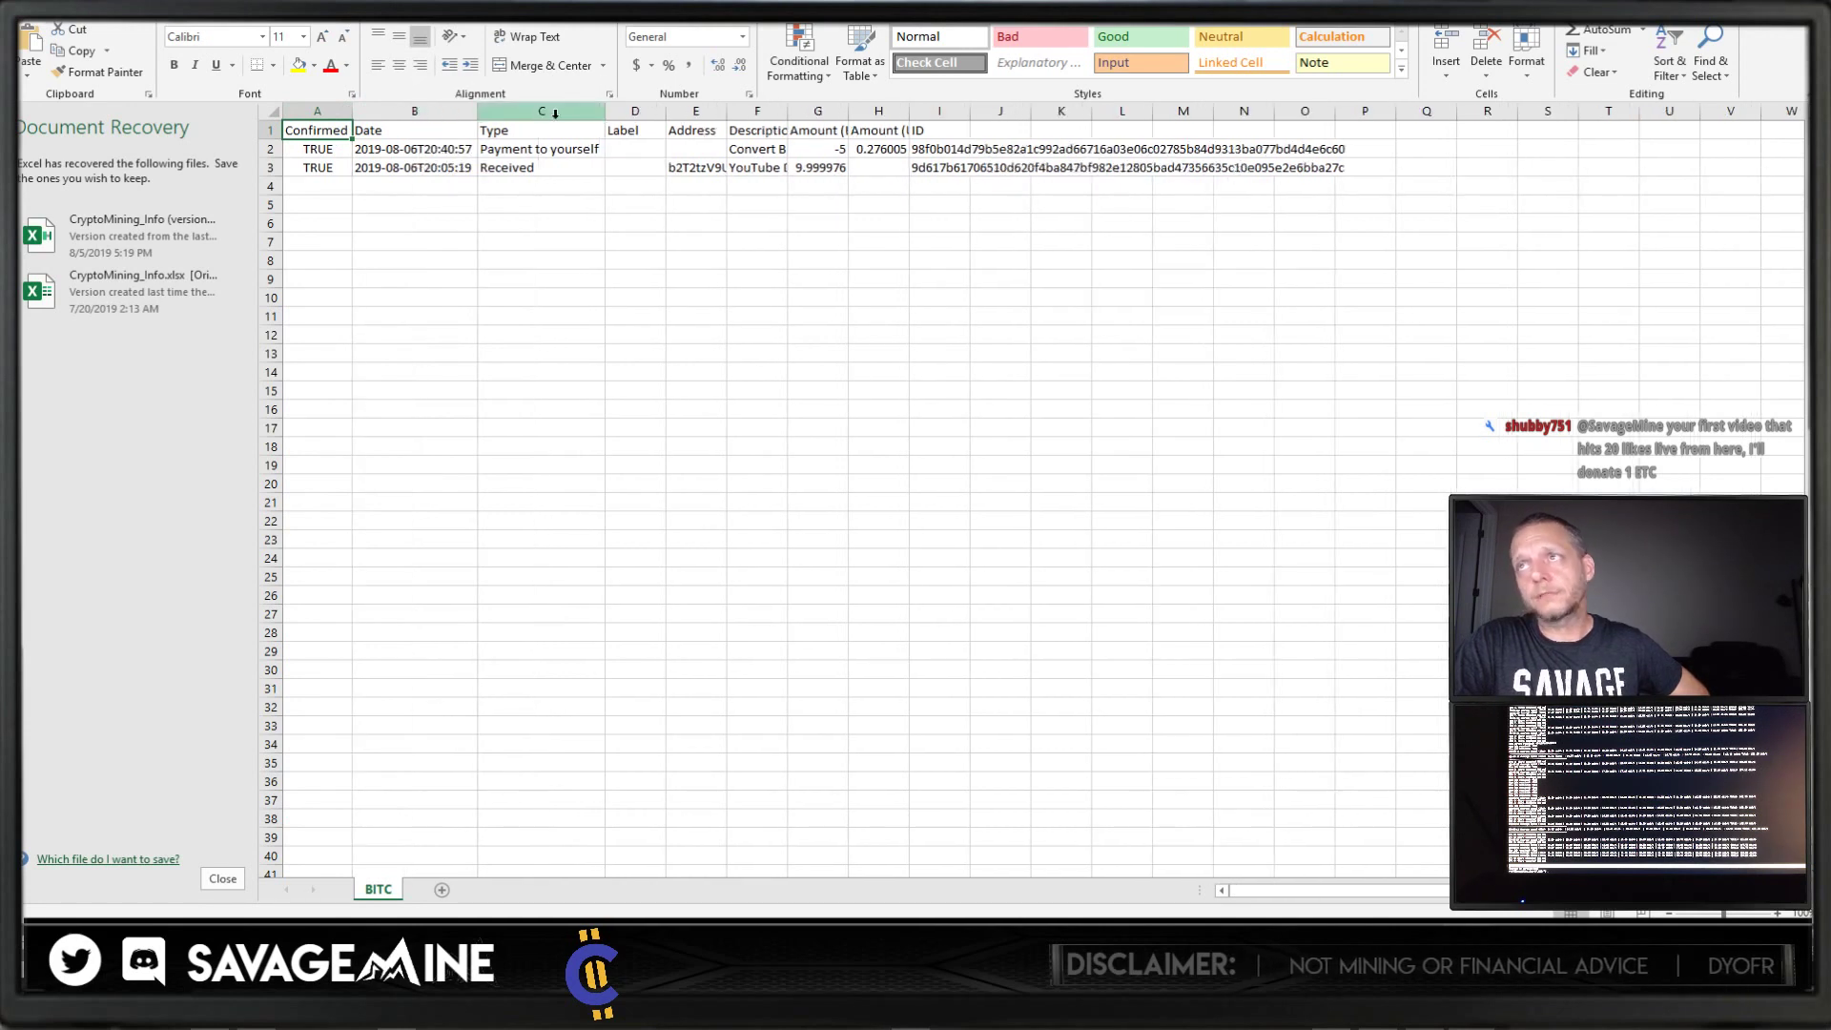
click(692, 130)
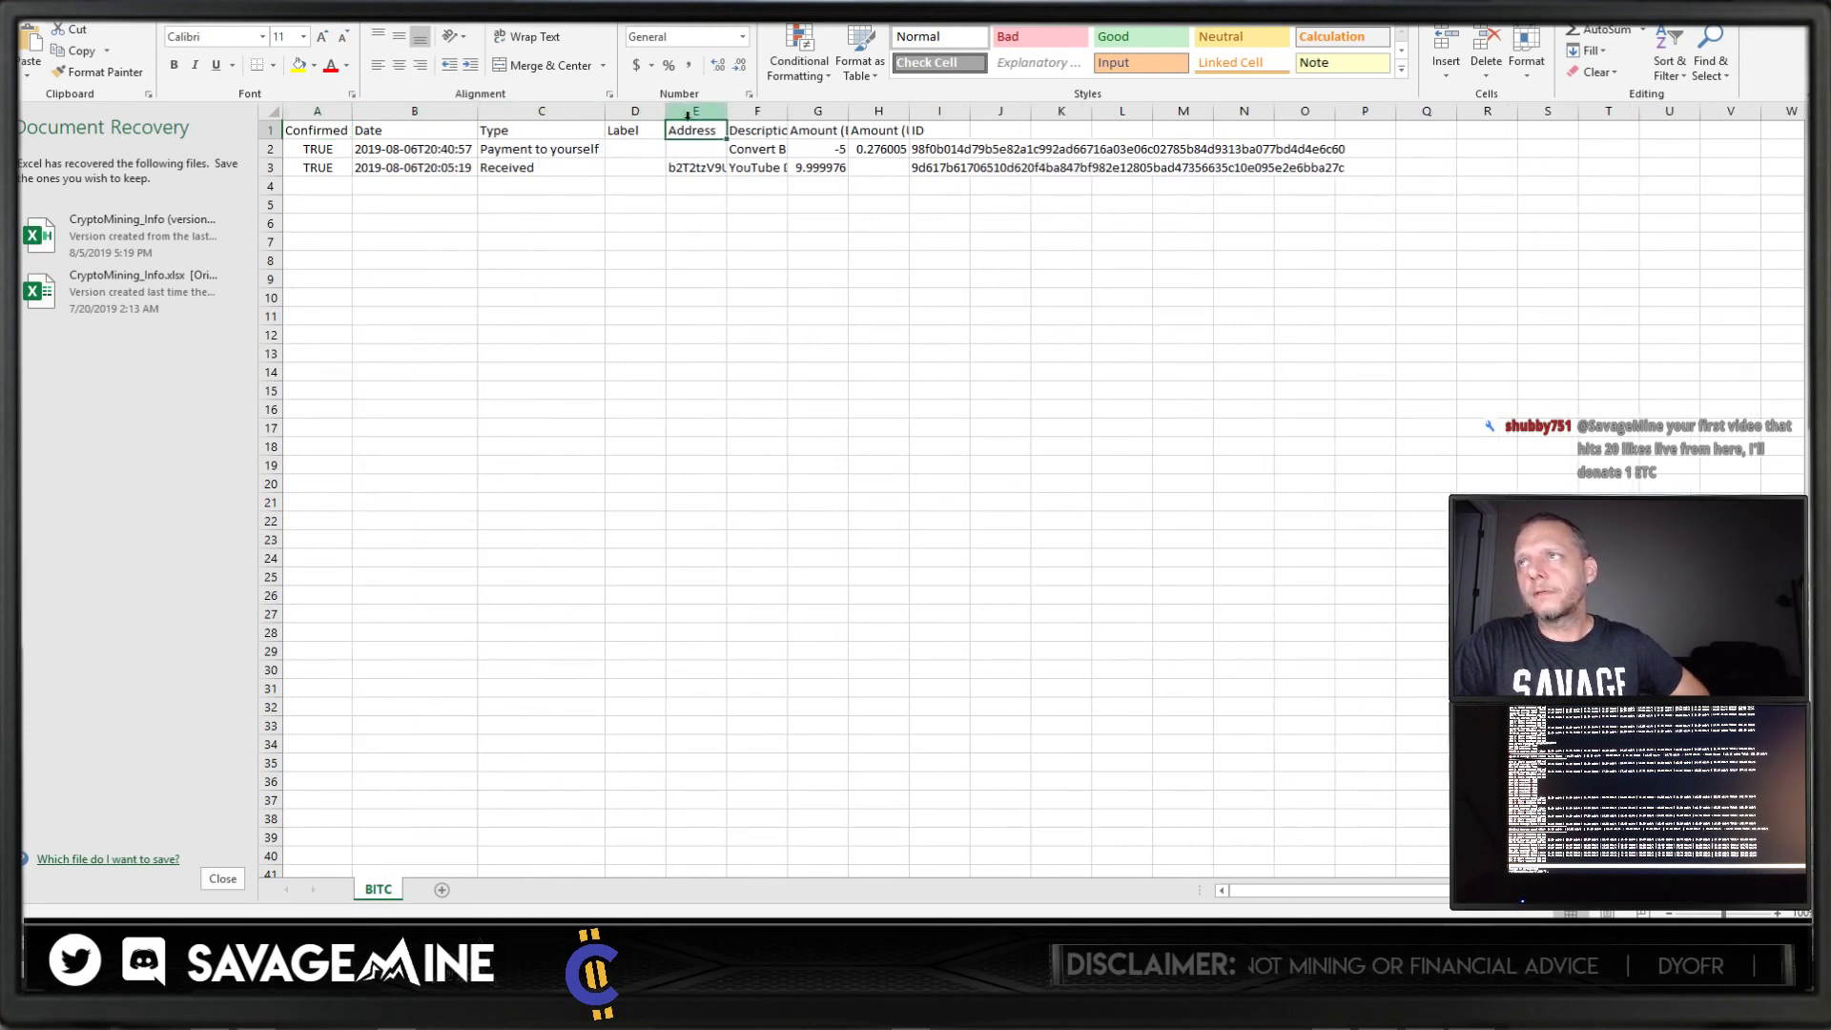
double_click(787, 111)
Step: Compare the exported rows with the last transactions in the Bitcash Core wallet, and put the Excel window away
key(alt+Tab)
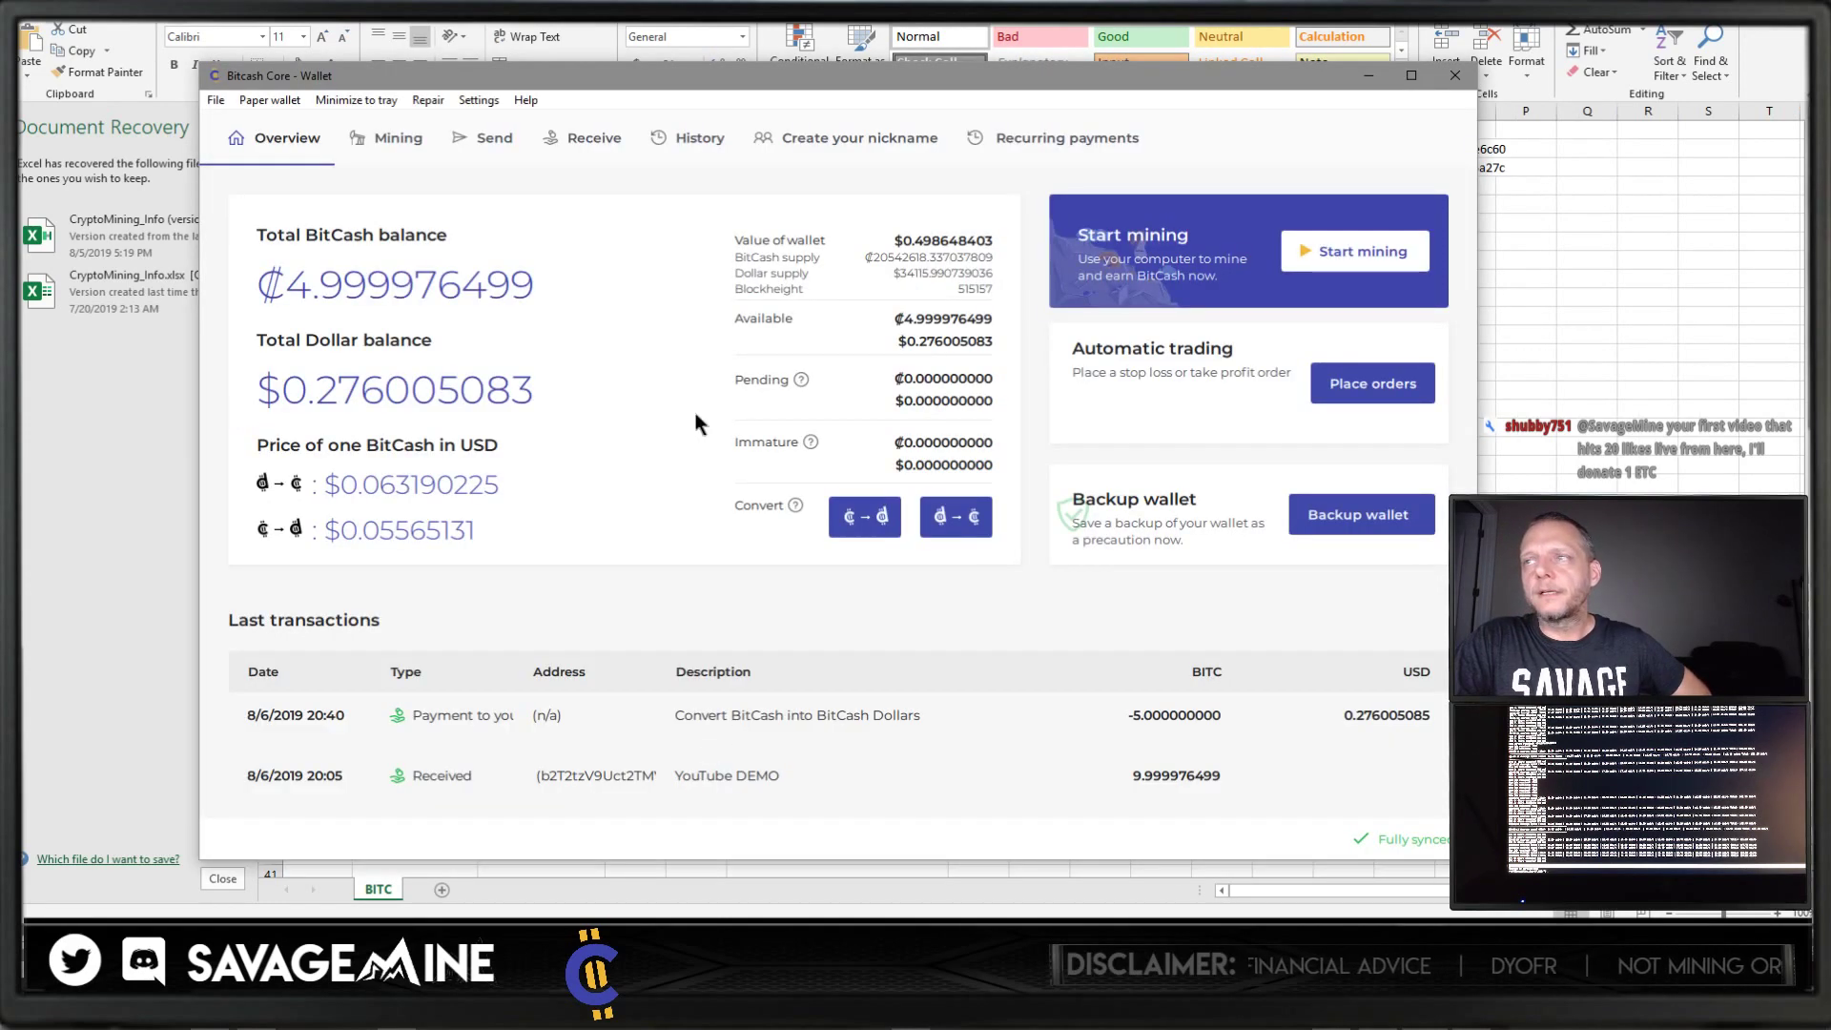
key(alt+Tab)
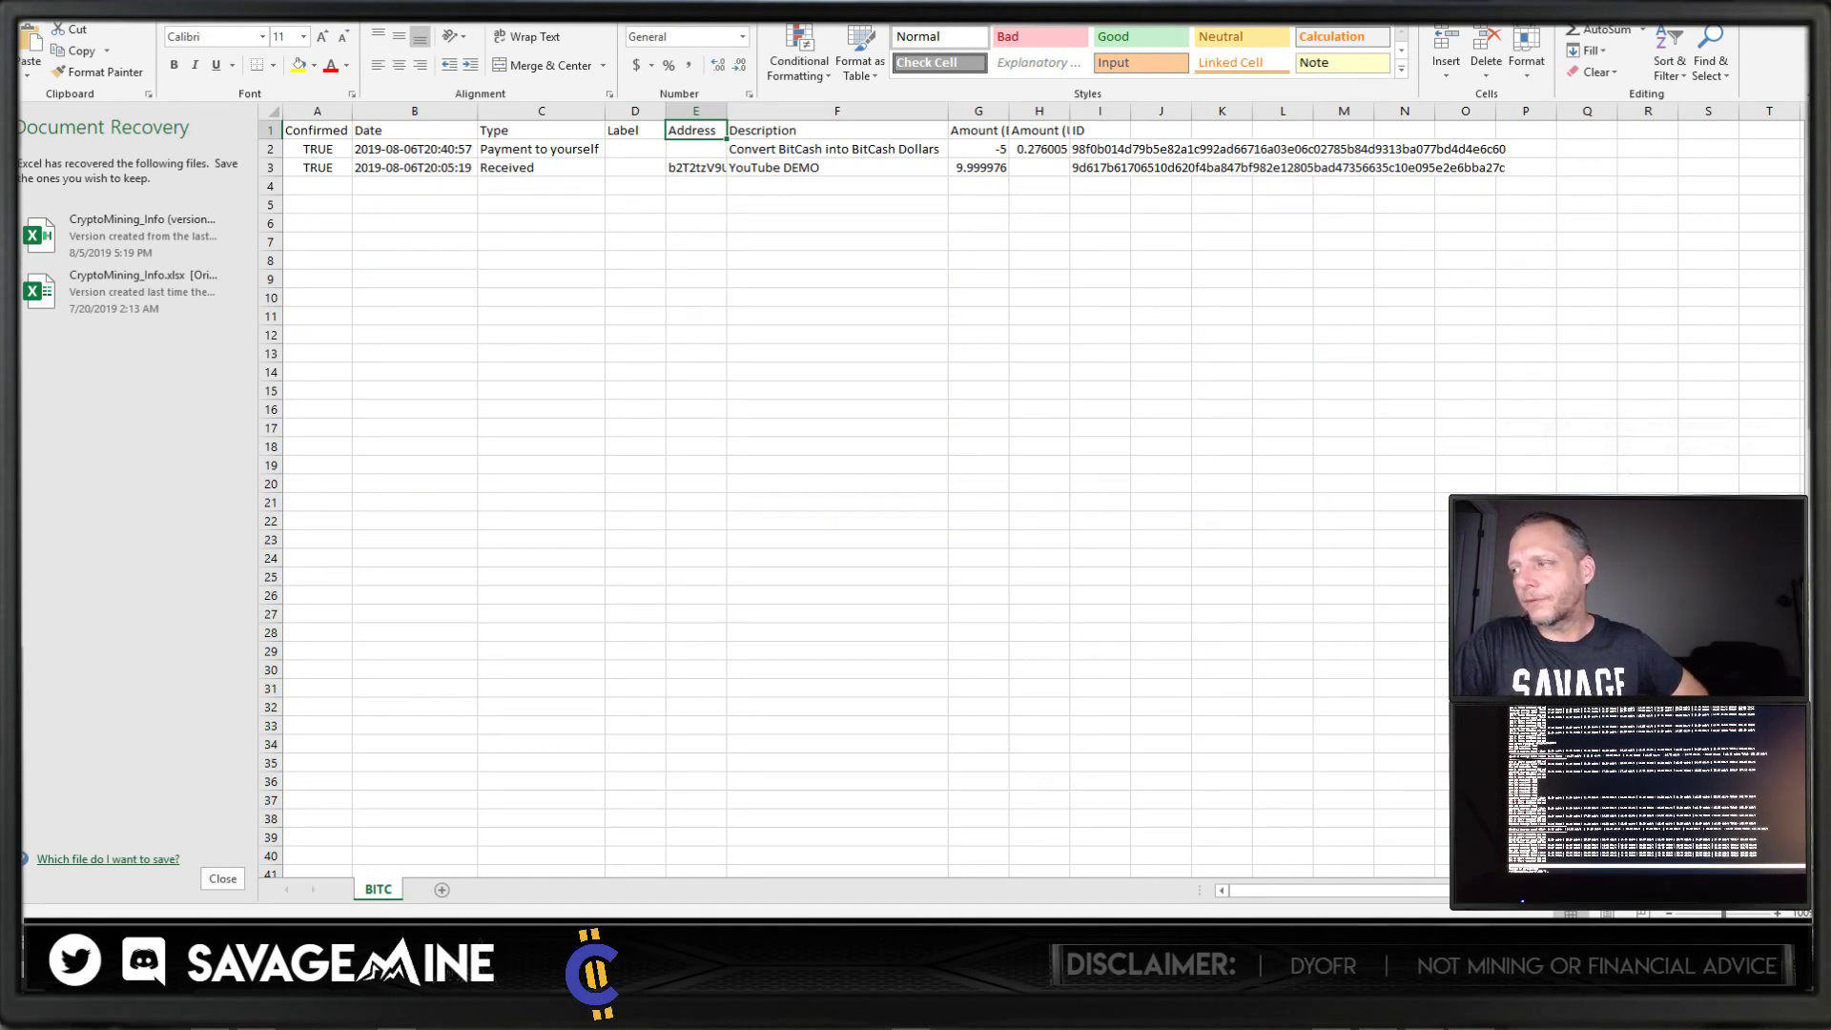
key(alt+Tab)
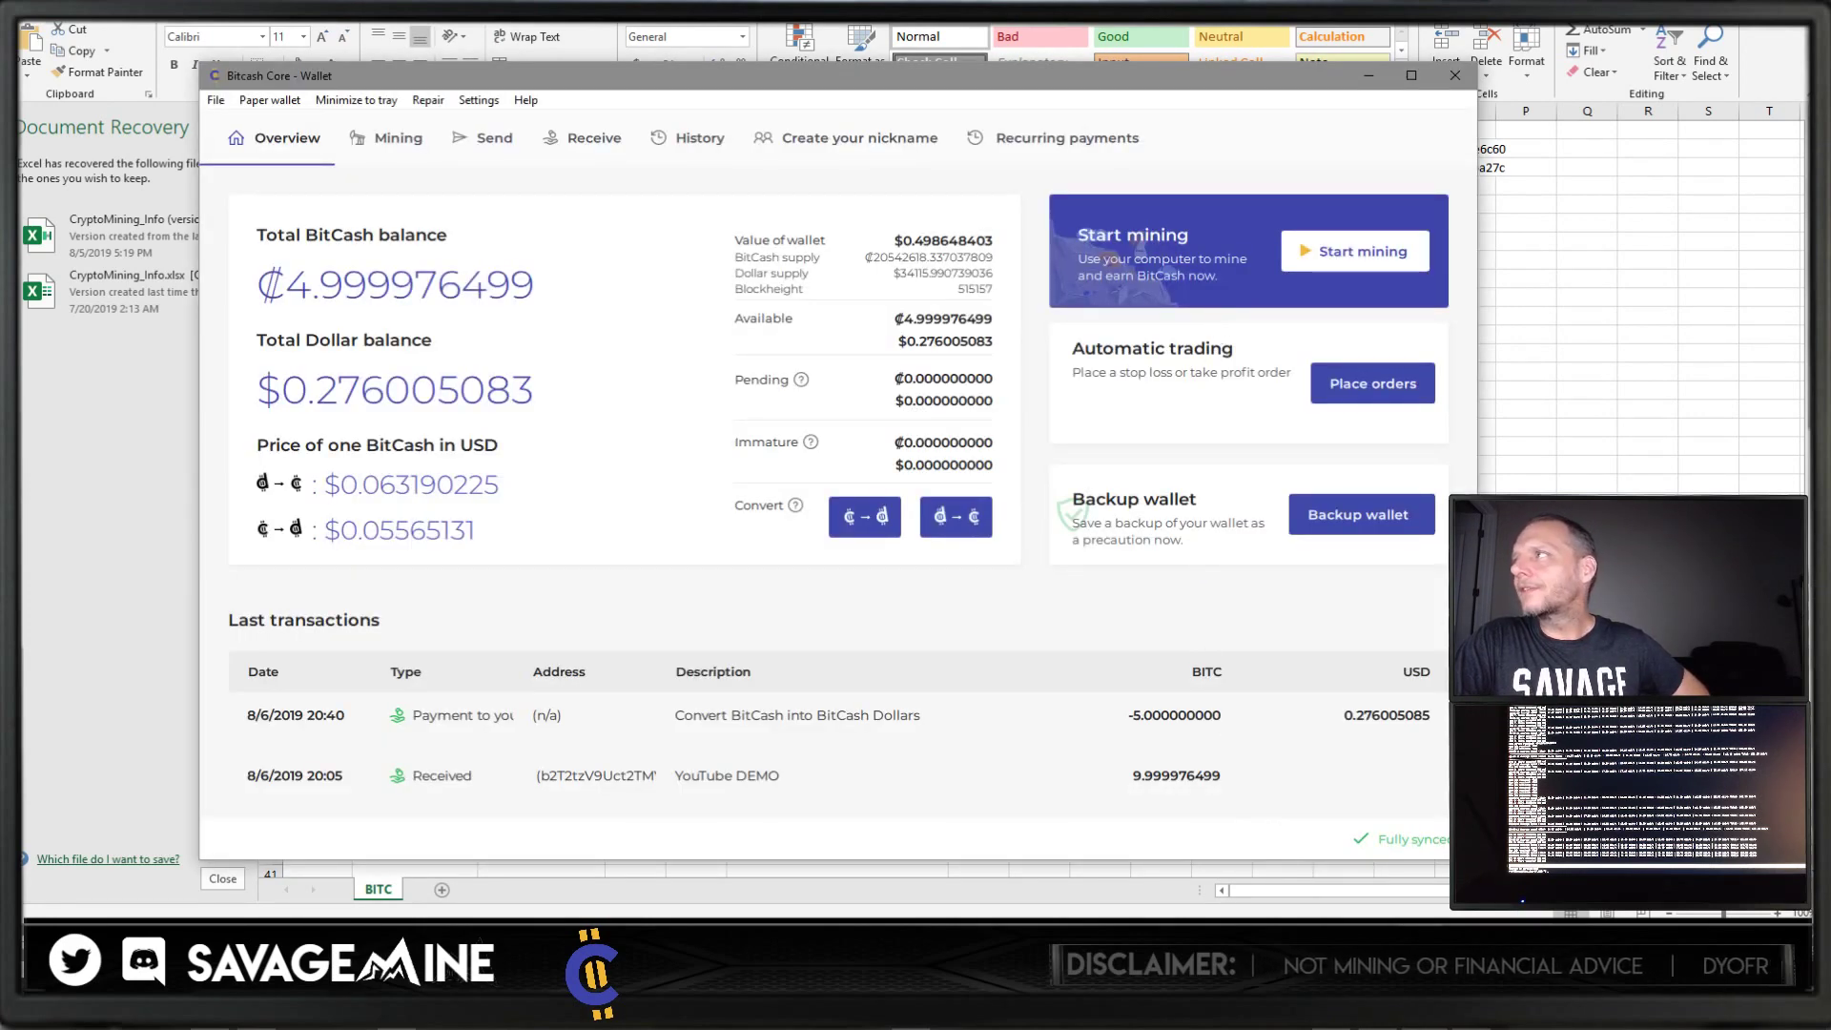
click(1702, 6)
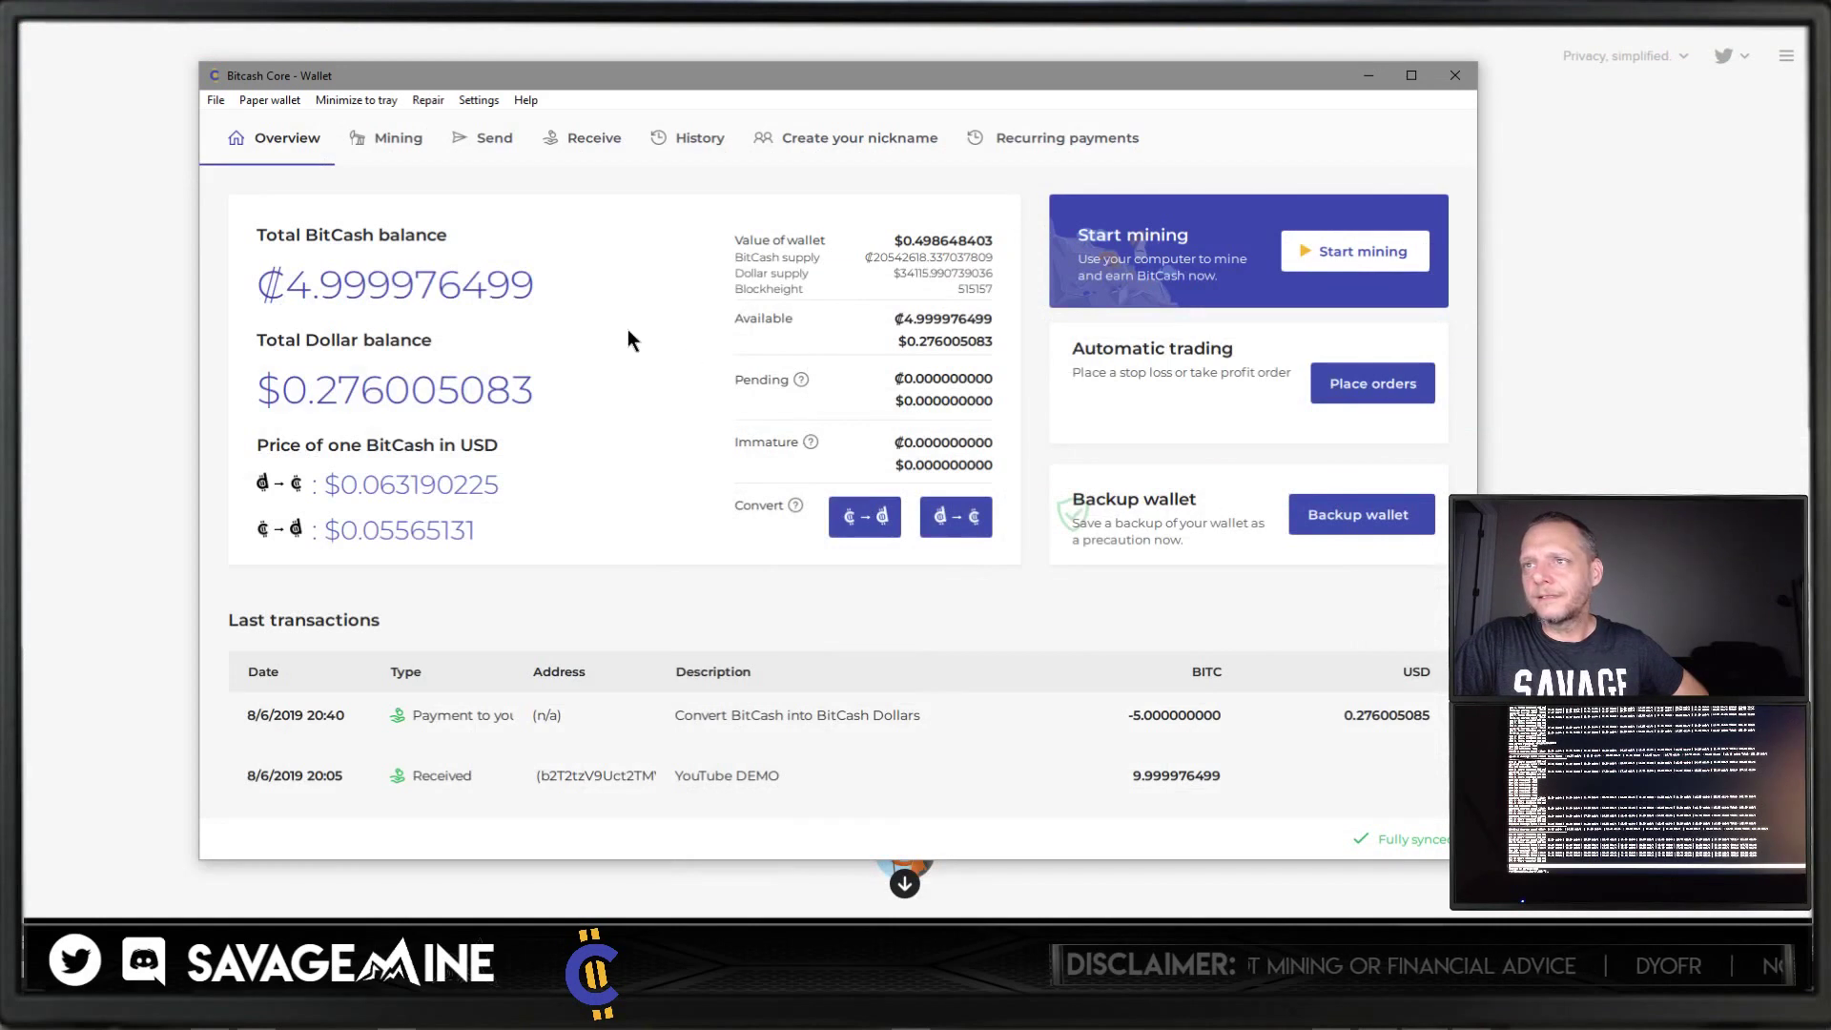
Step: Examine the wallet's backup options for a .DAT file and a paper wallet, and close the dialog
click(216, 101)
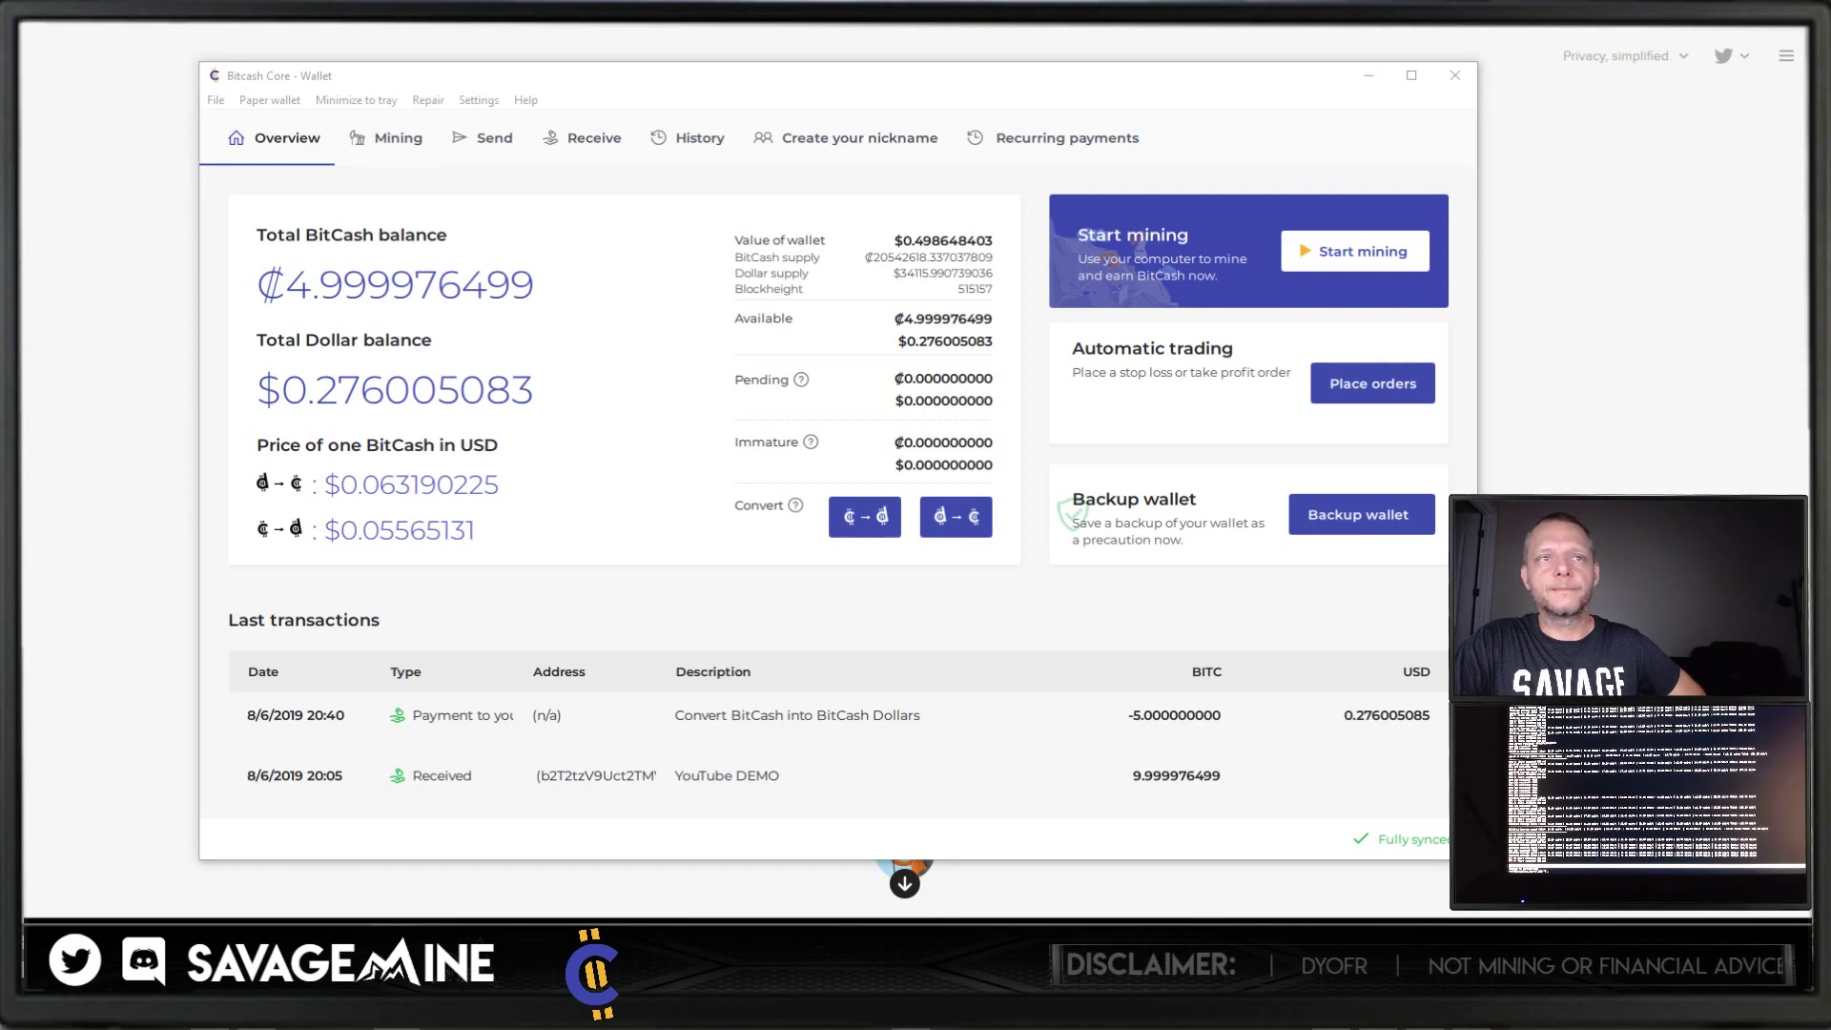
click(214, 103)
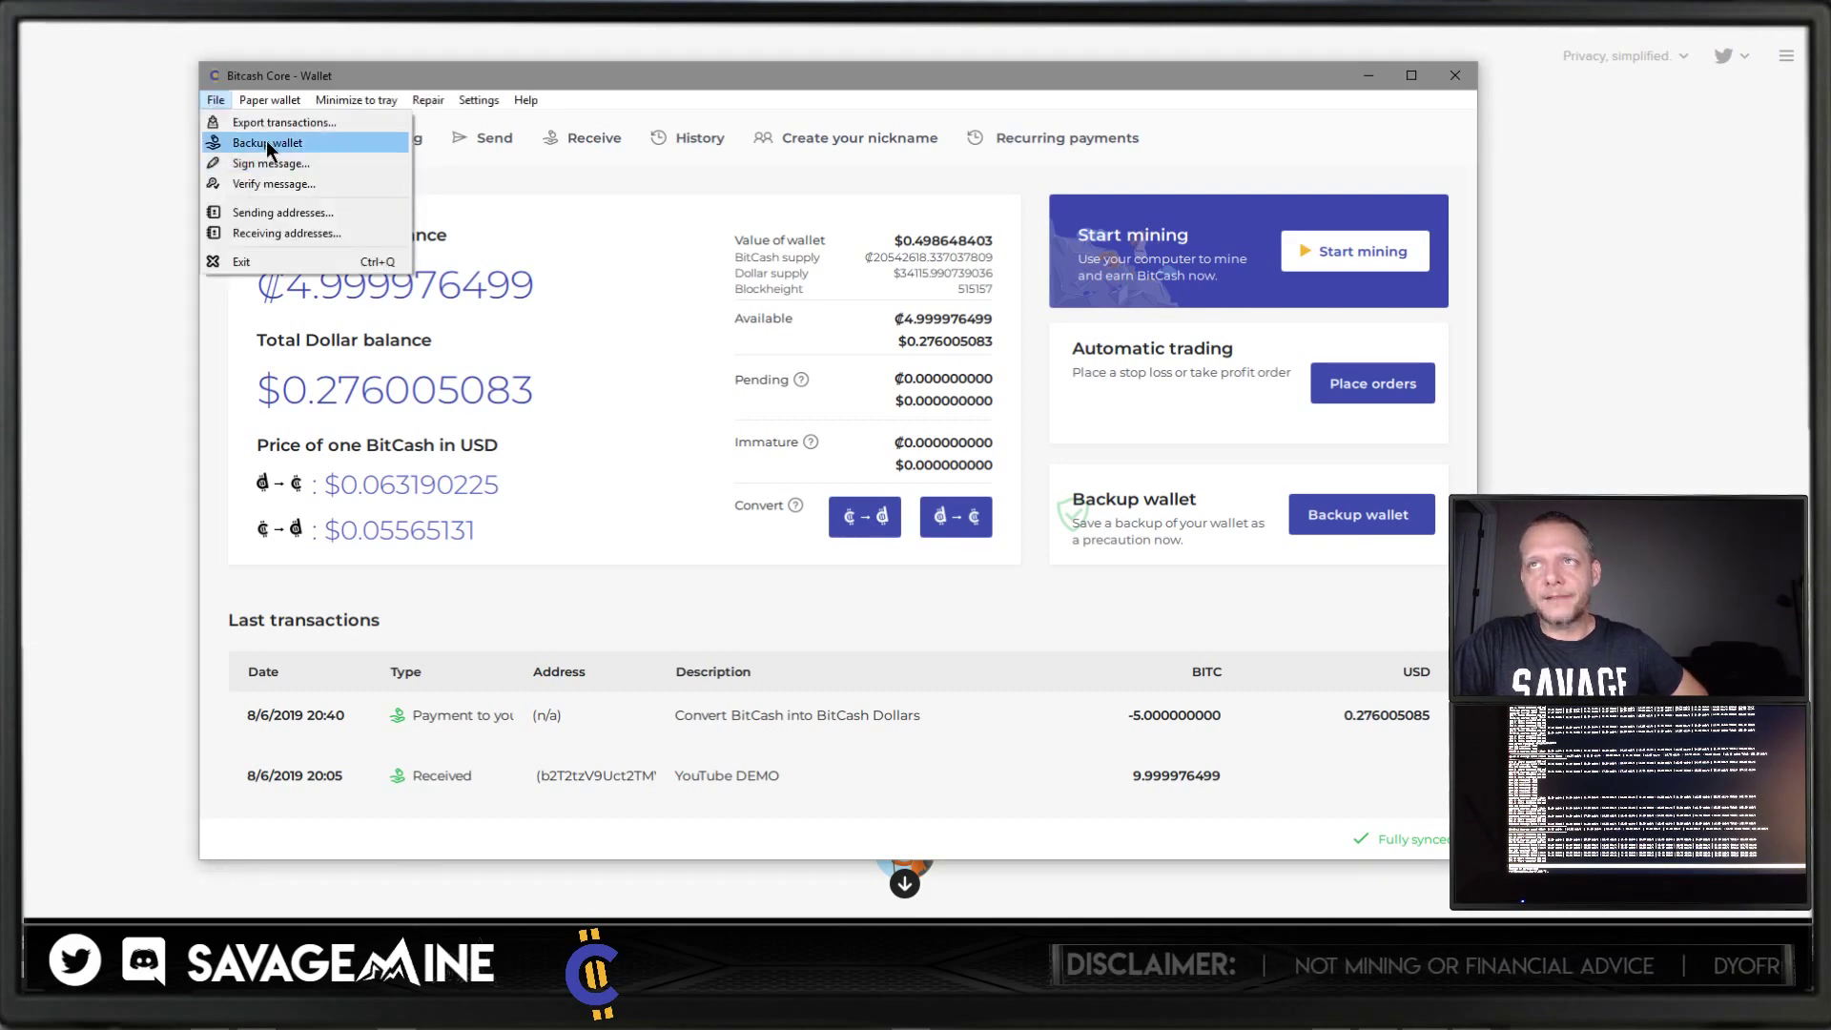
click(266, 145)
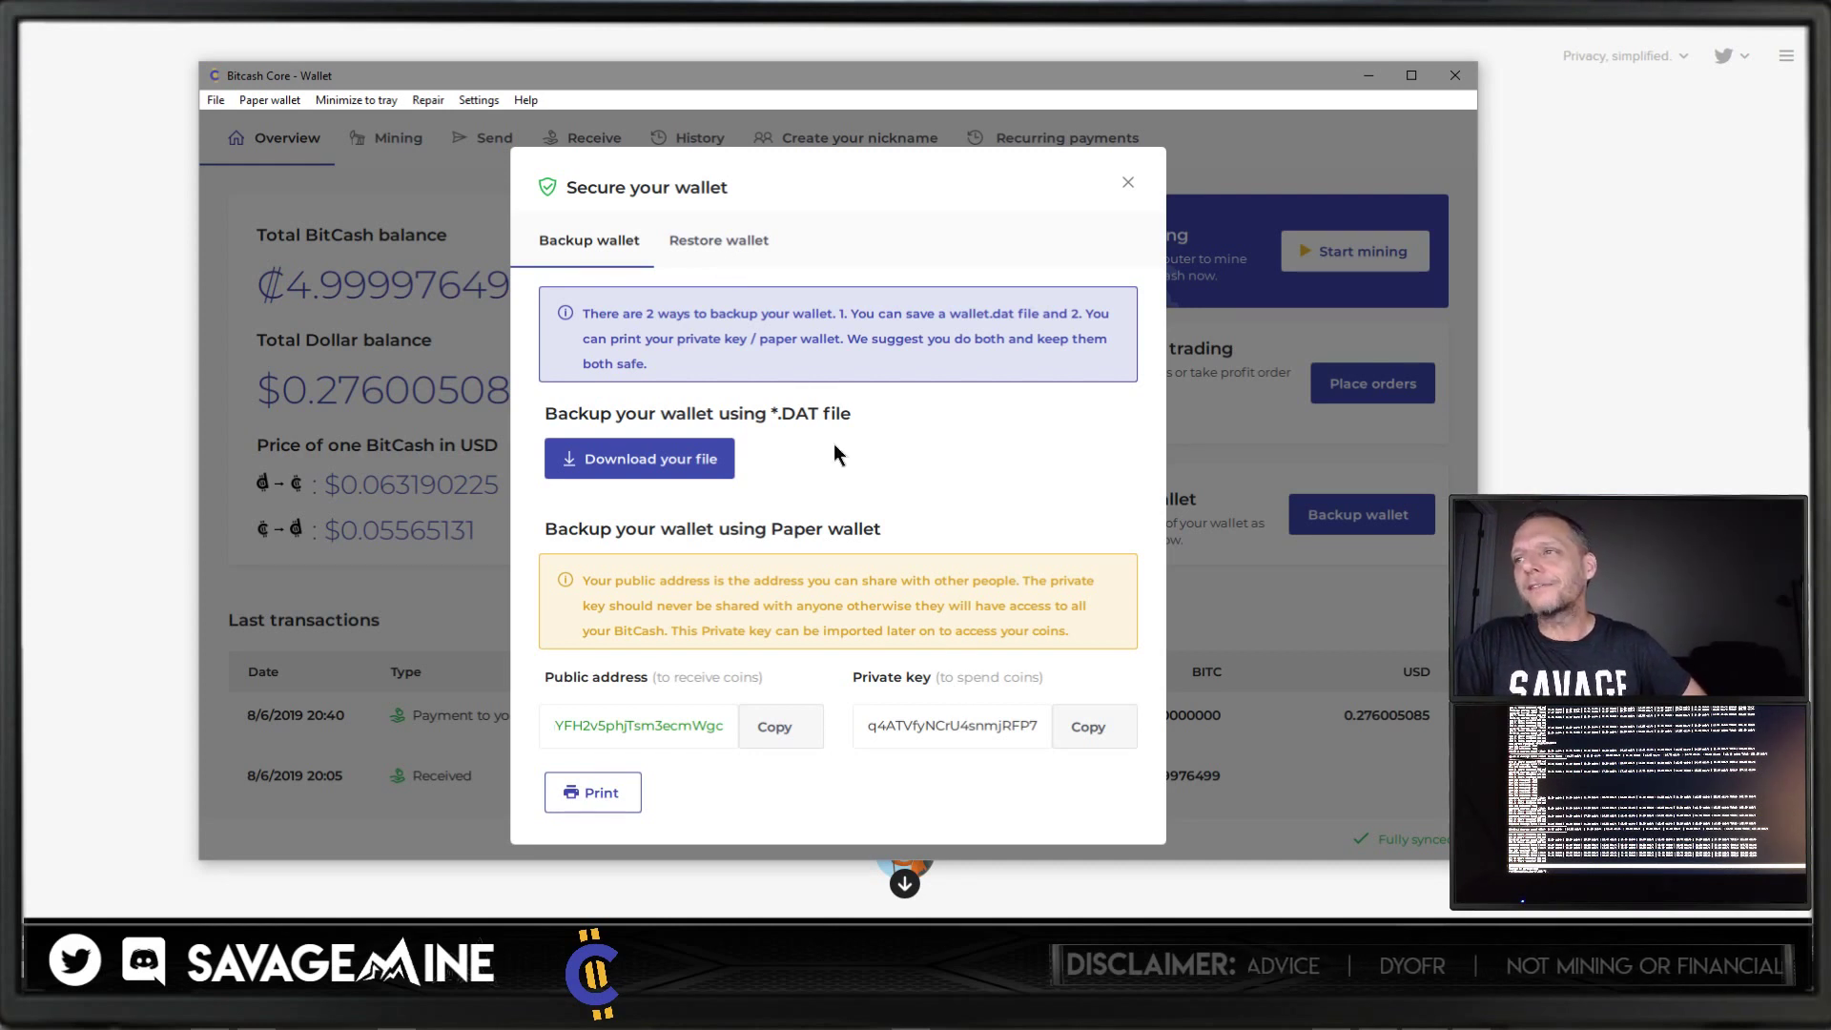
click(1127, 184)
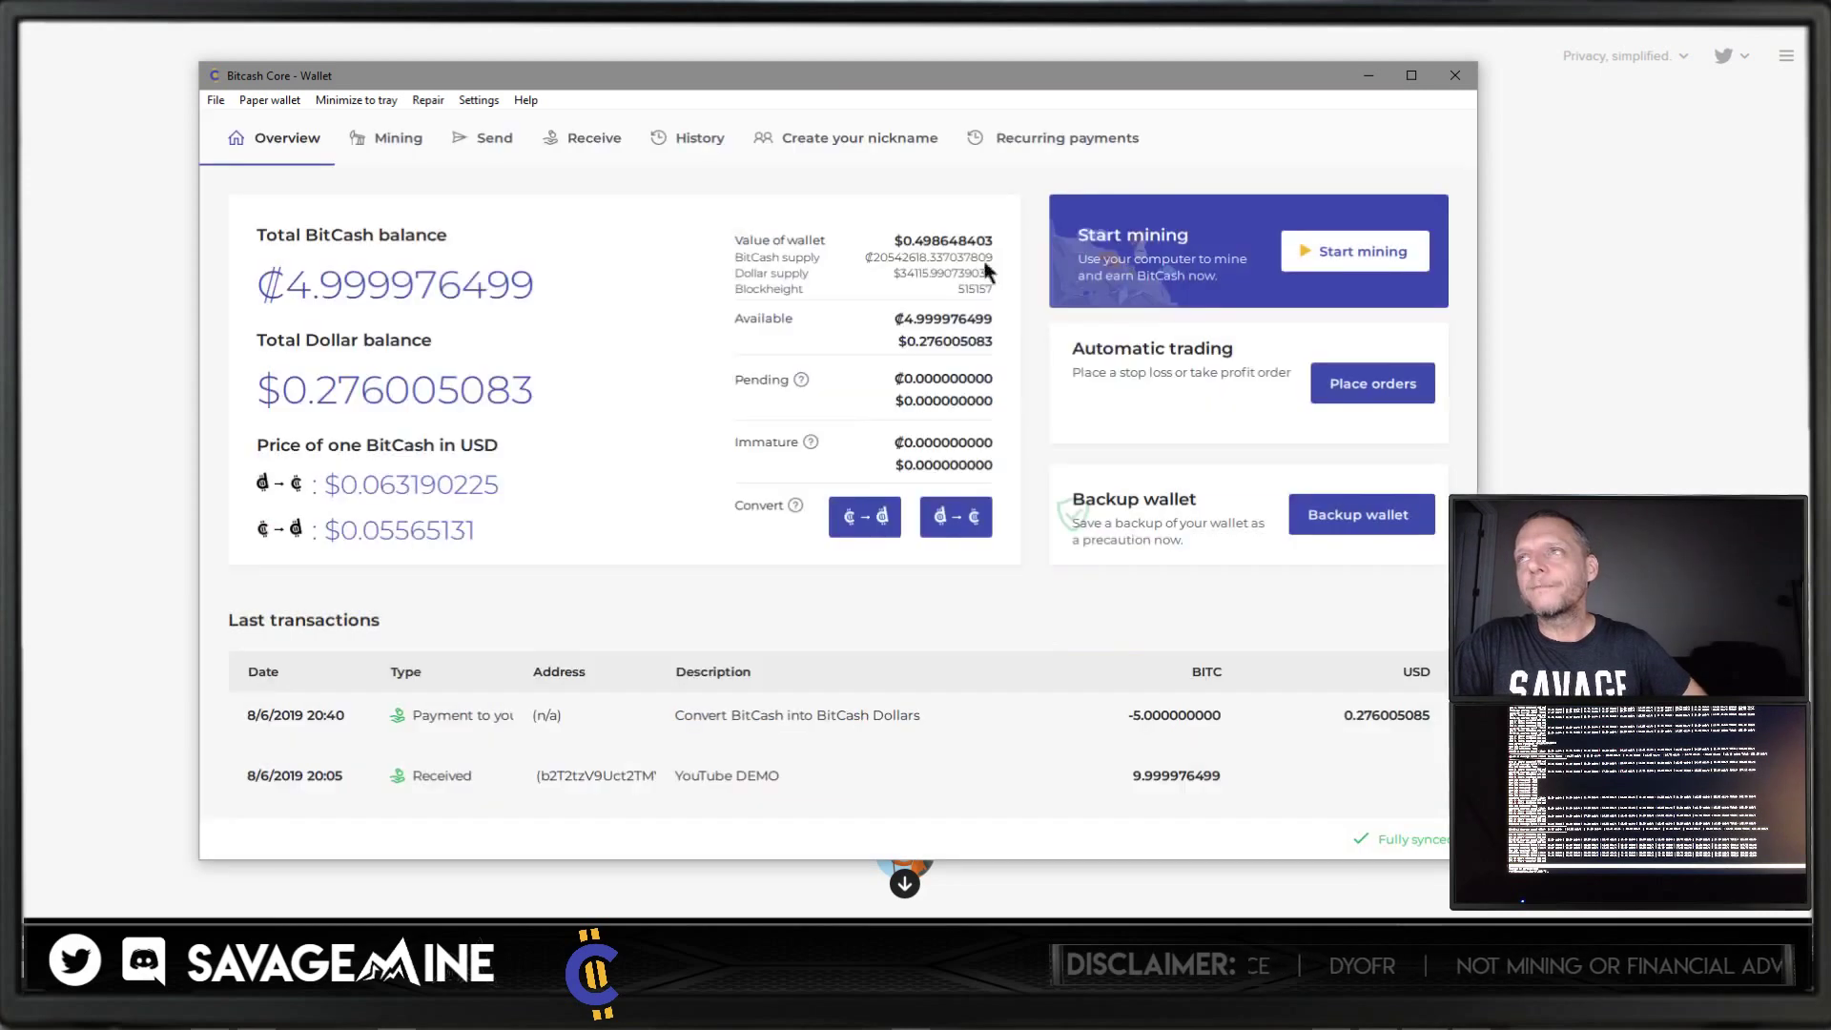
click(215, 99)
click(269, 143)
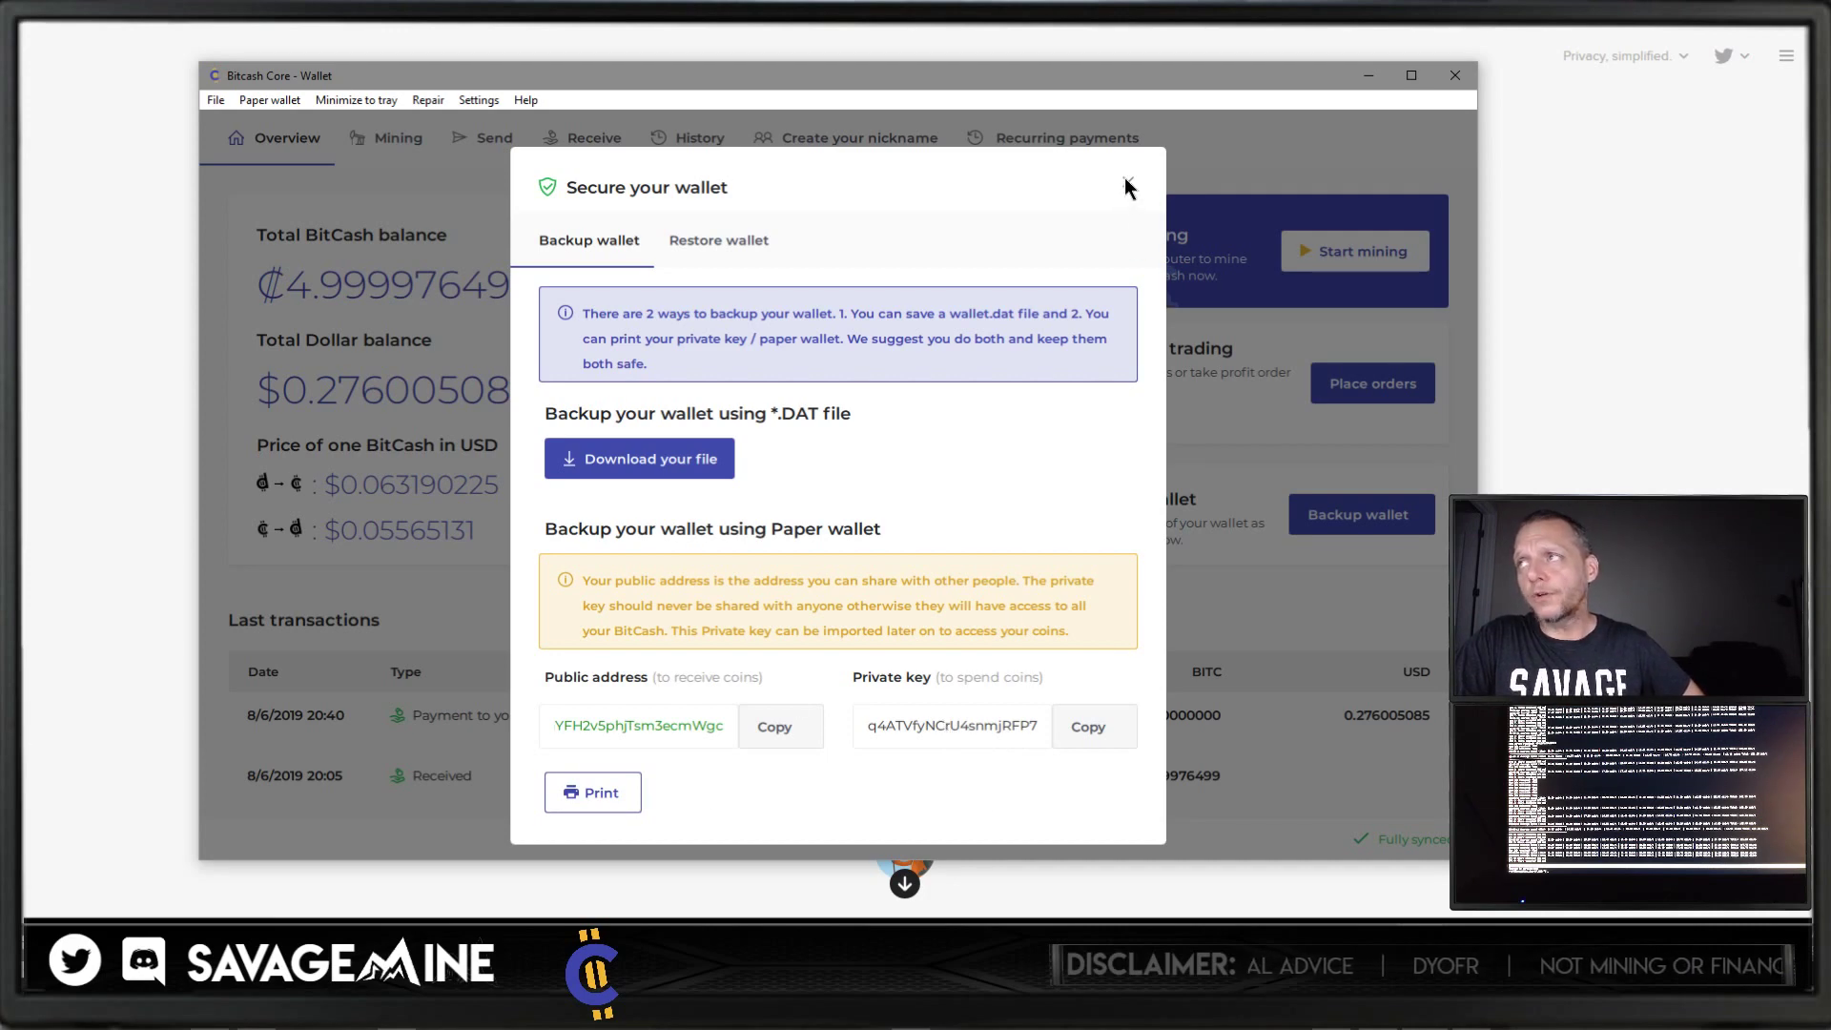
key(Escape)
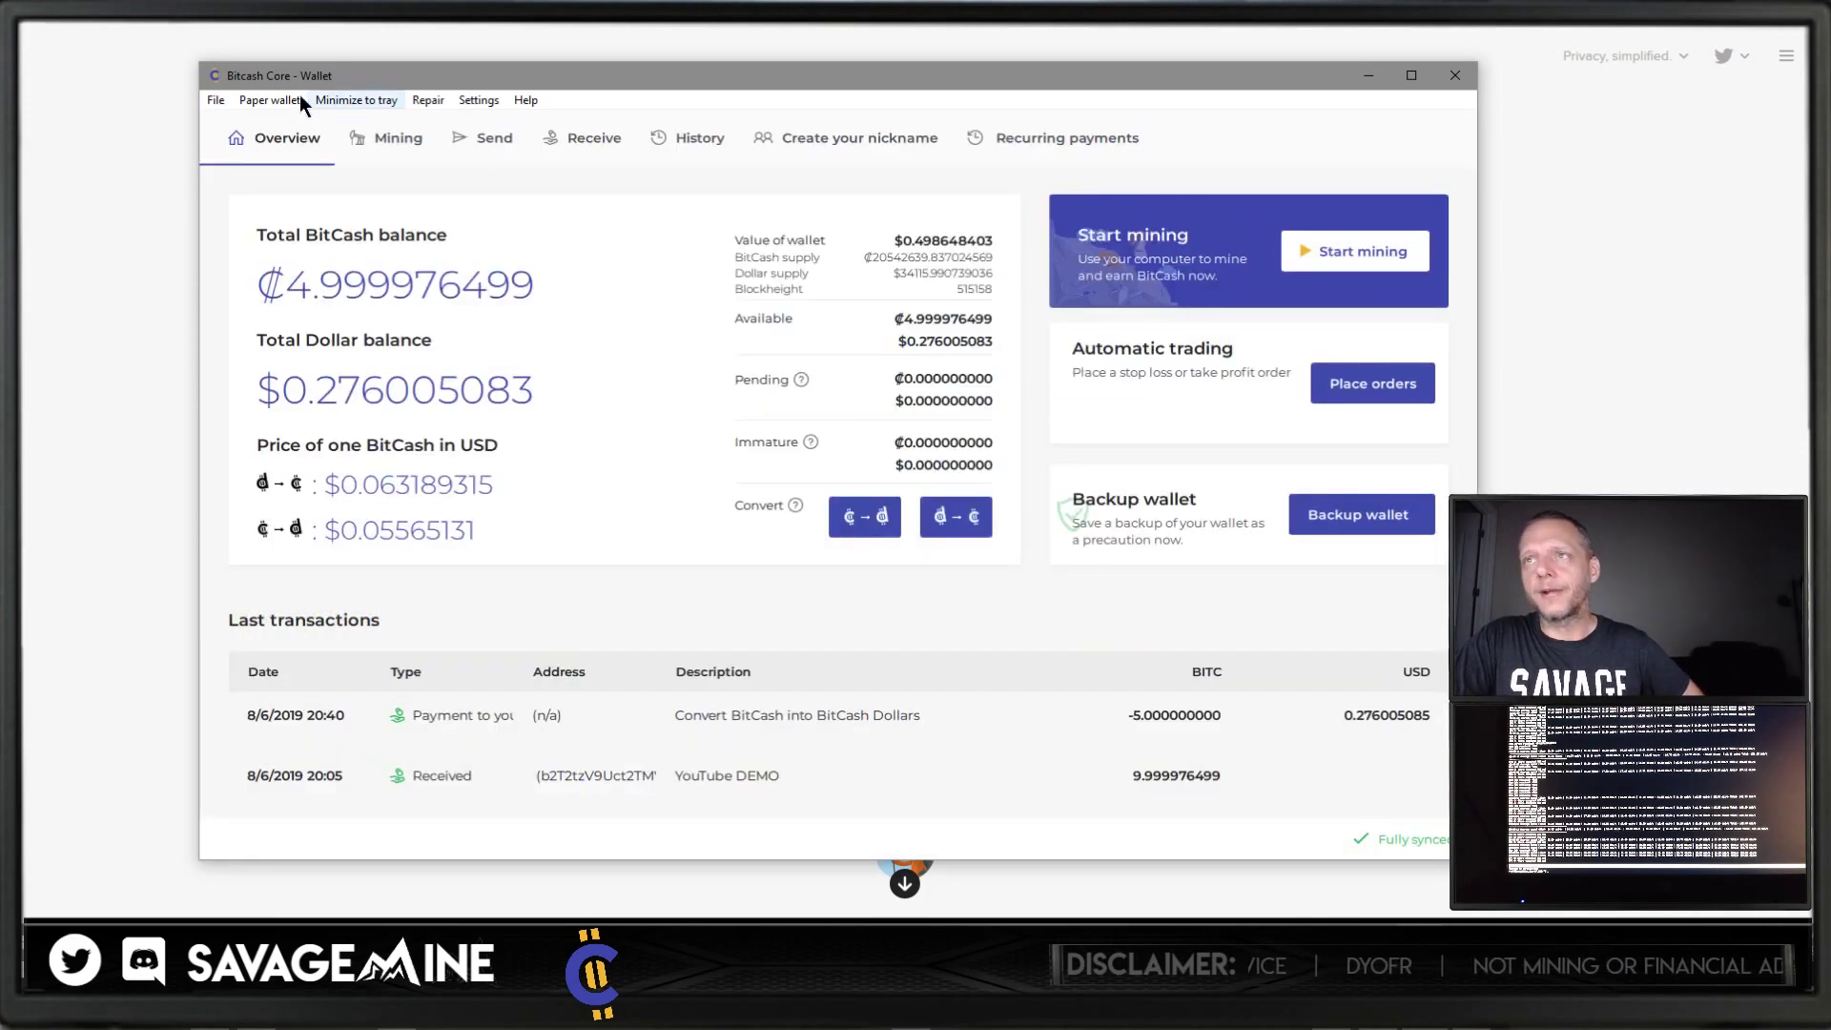
Step: Review where a .DAT wallet backup can be saved without saving it, check the restore options, and close the dialog
click(216, 100)
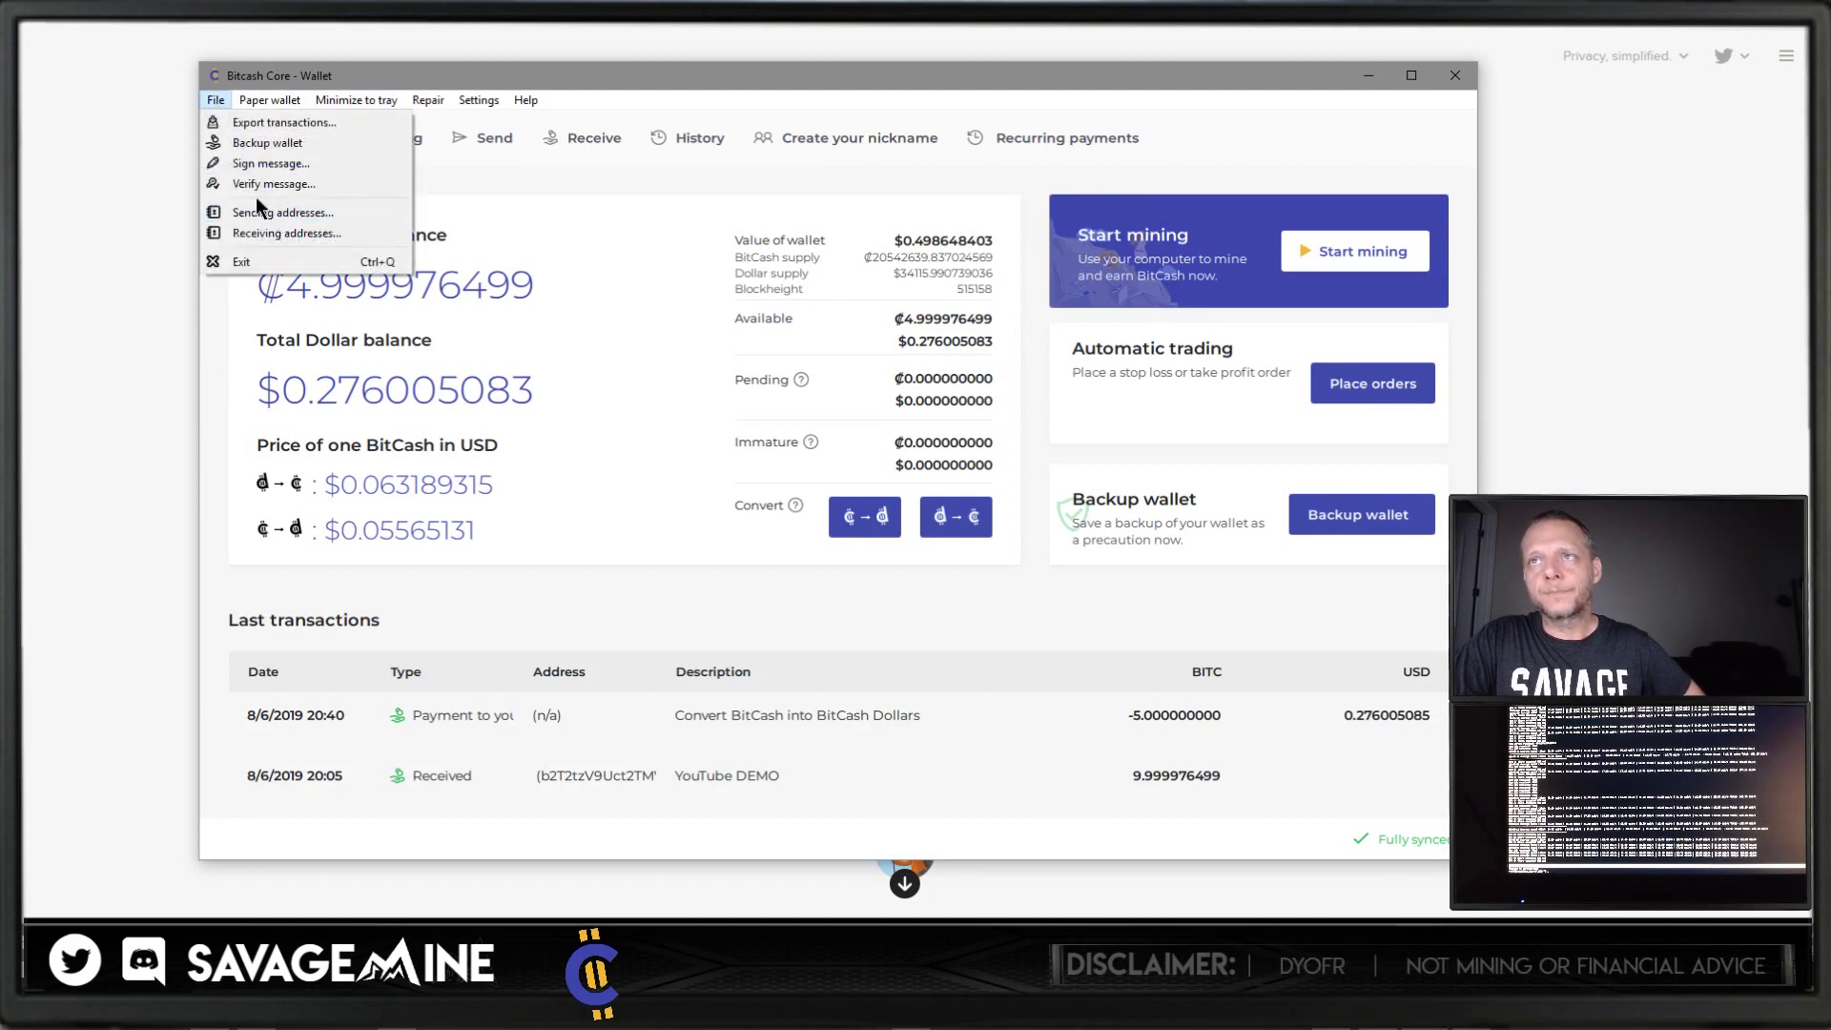
click(267, 142)
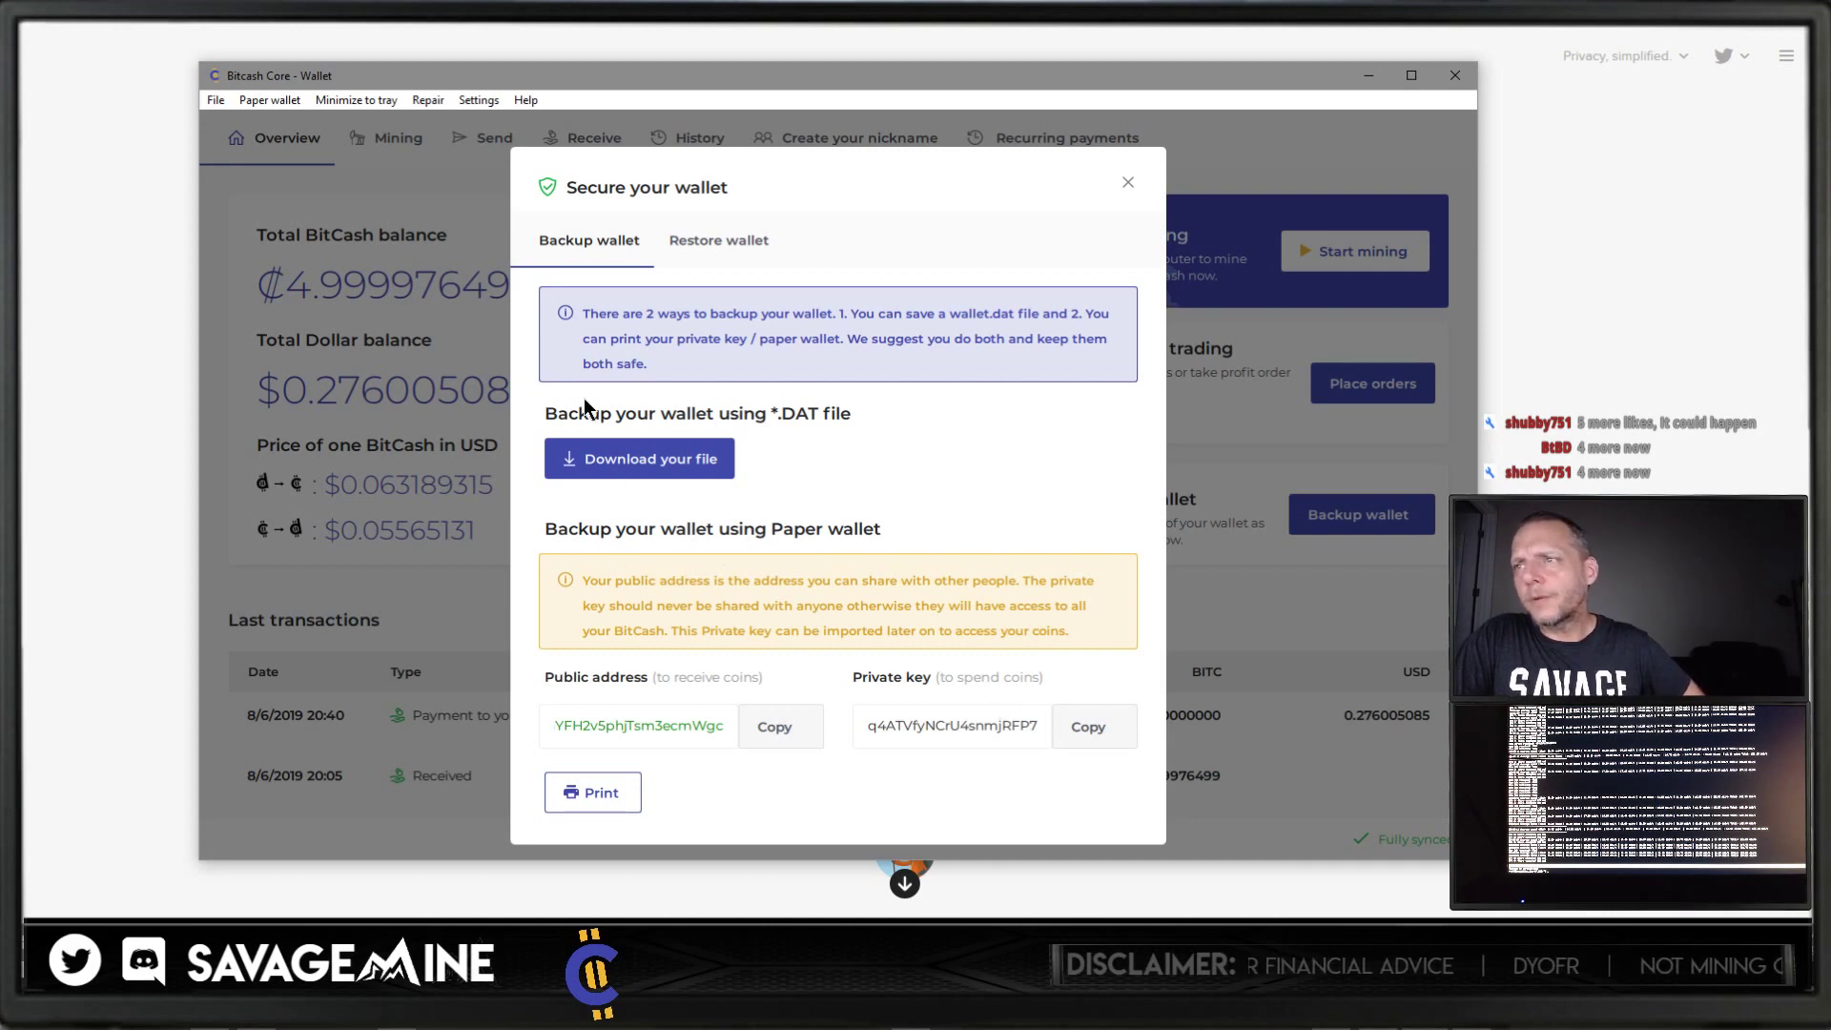
click(622, 460)
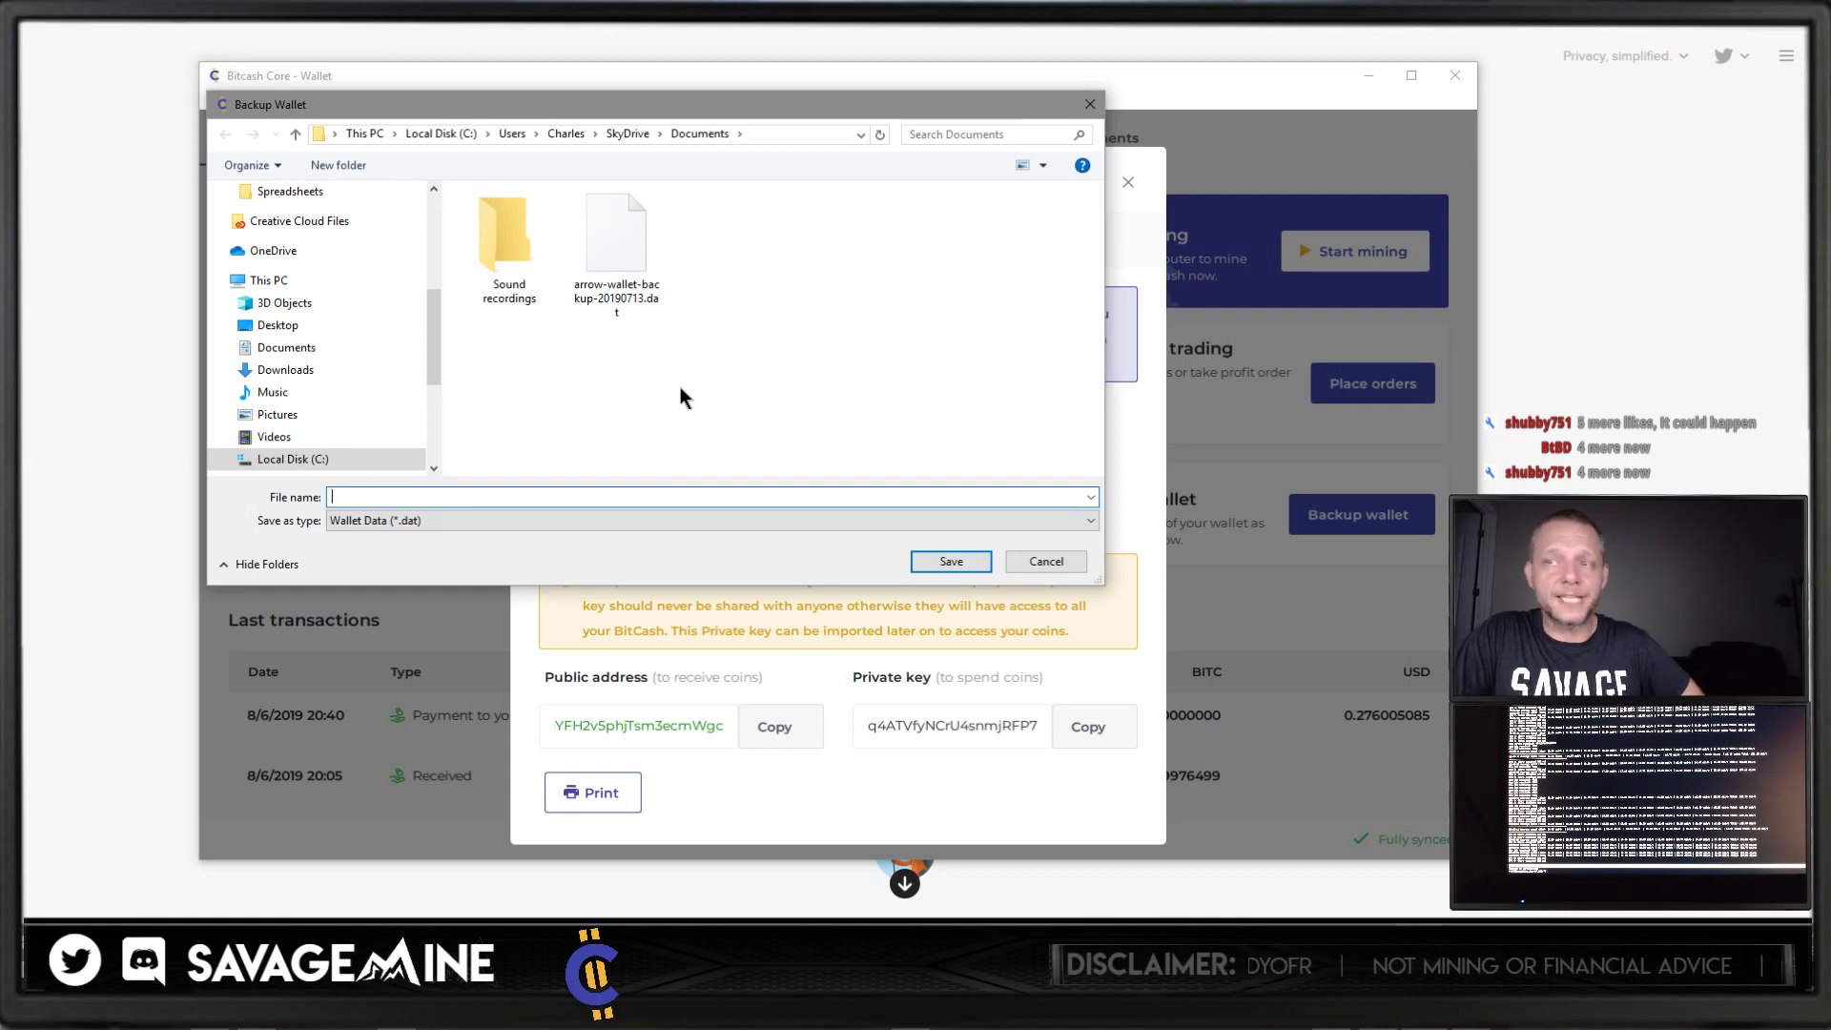
click(1034, 562)
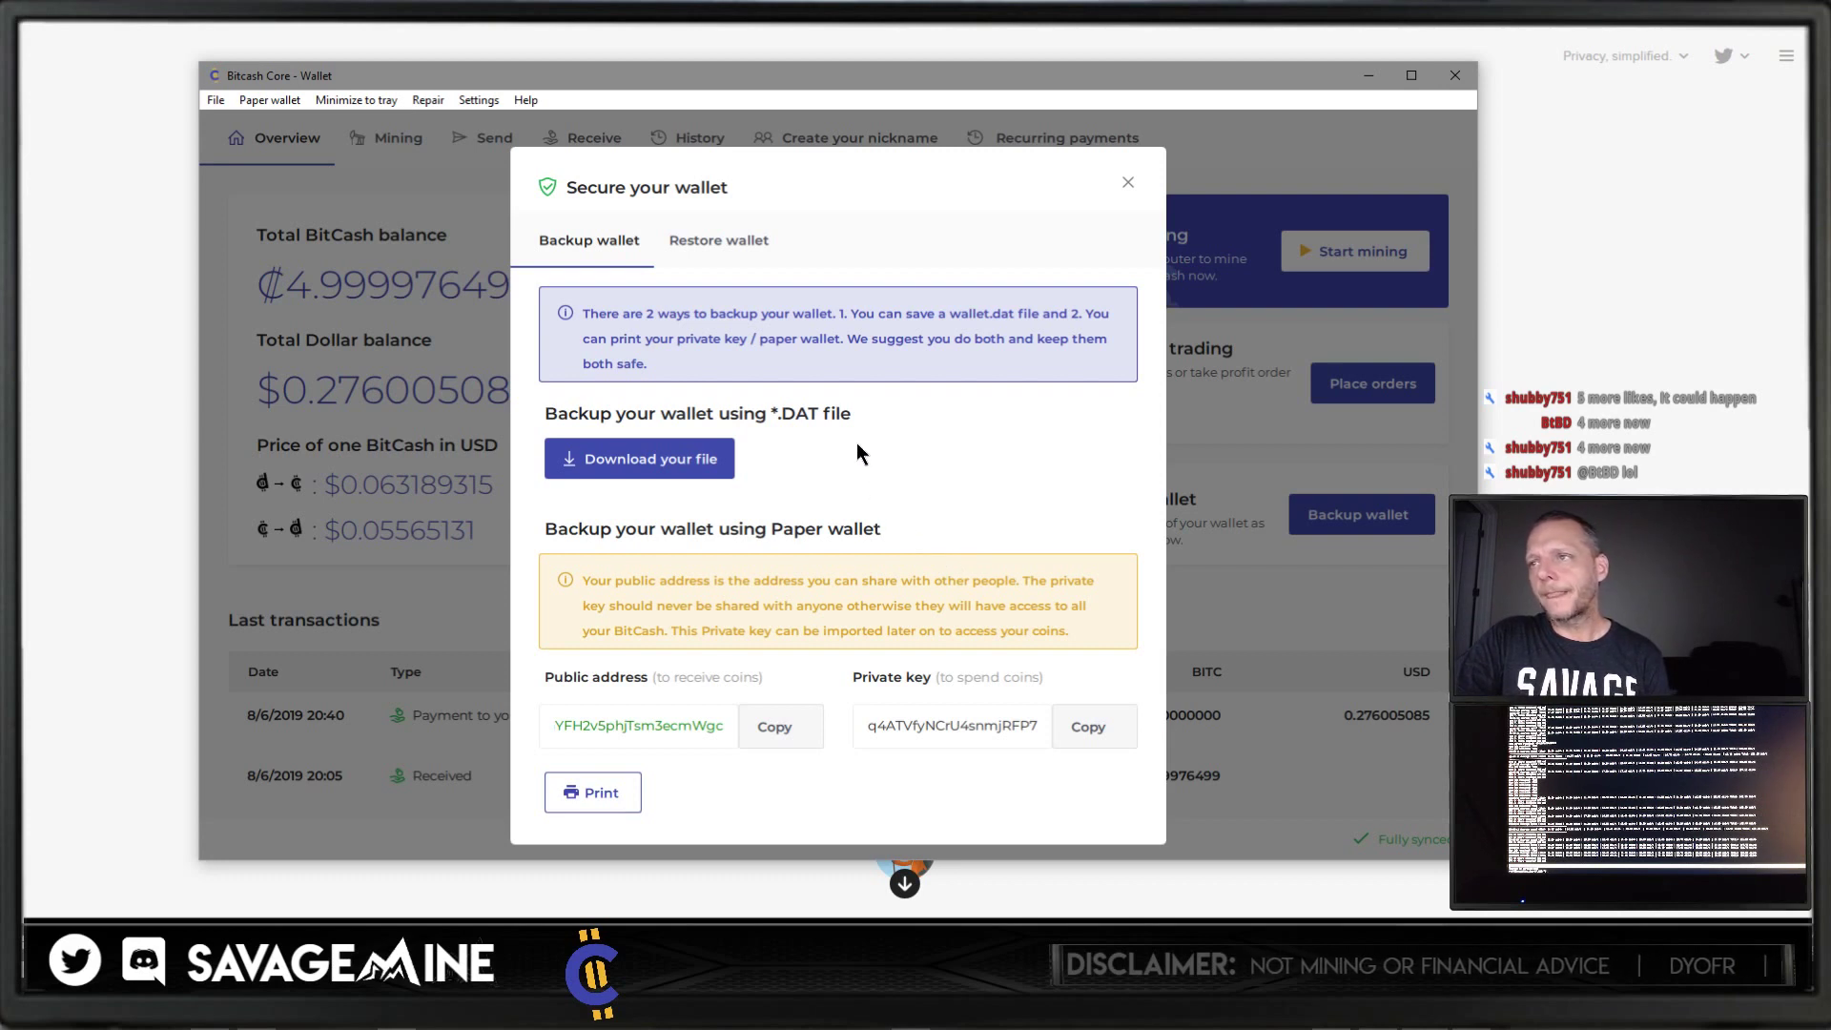
click(729, 243)
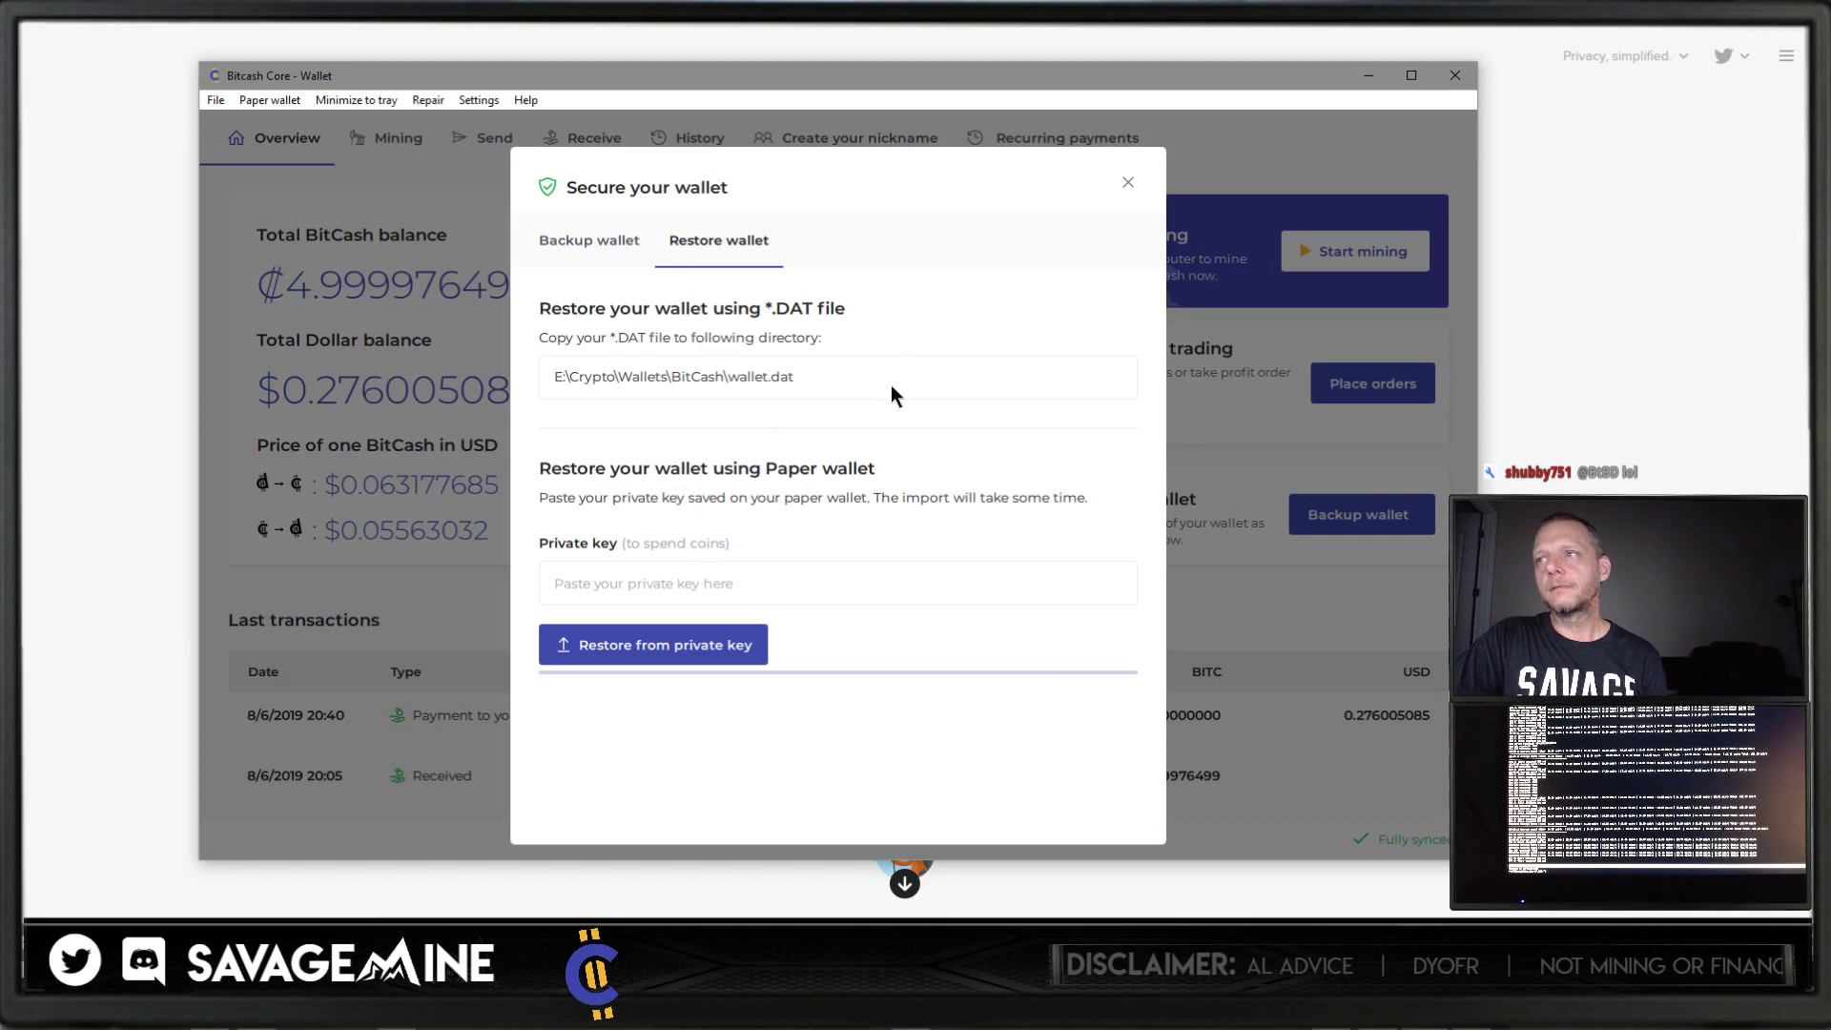
click(1128, 182)
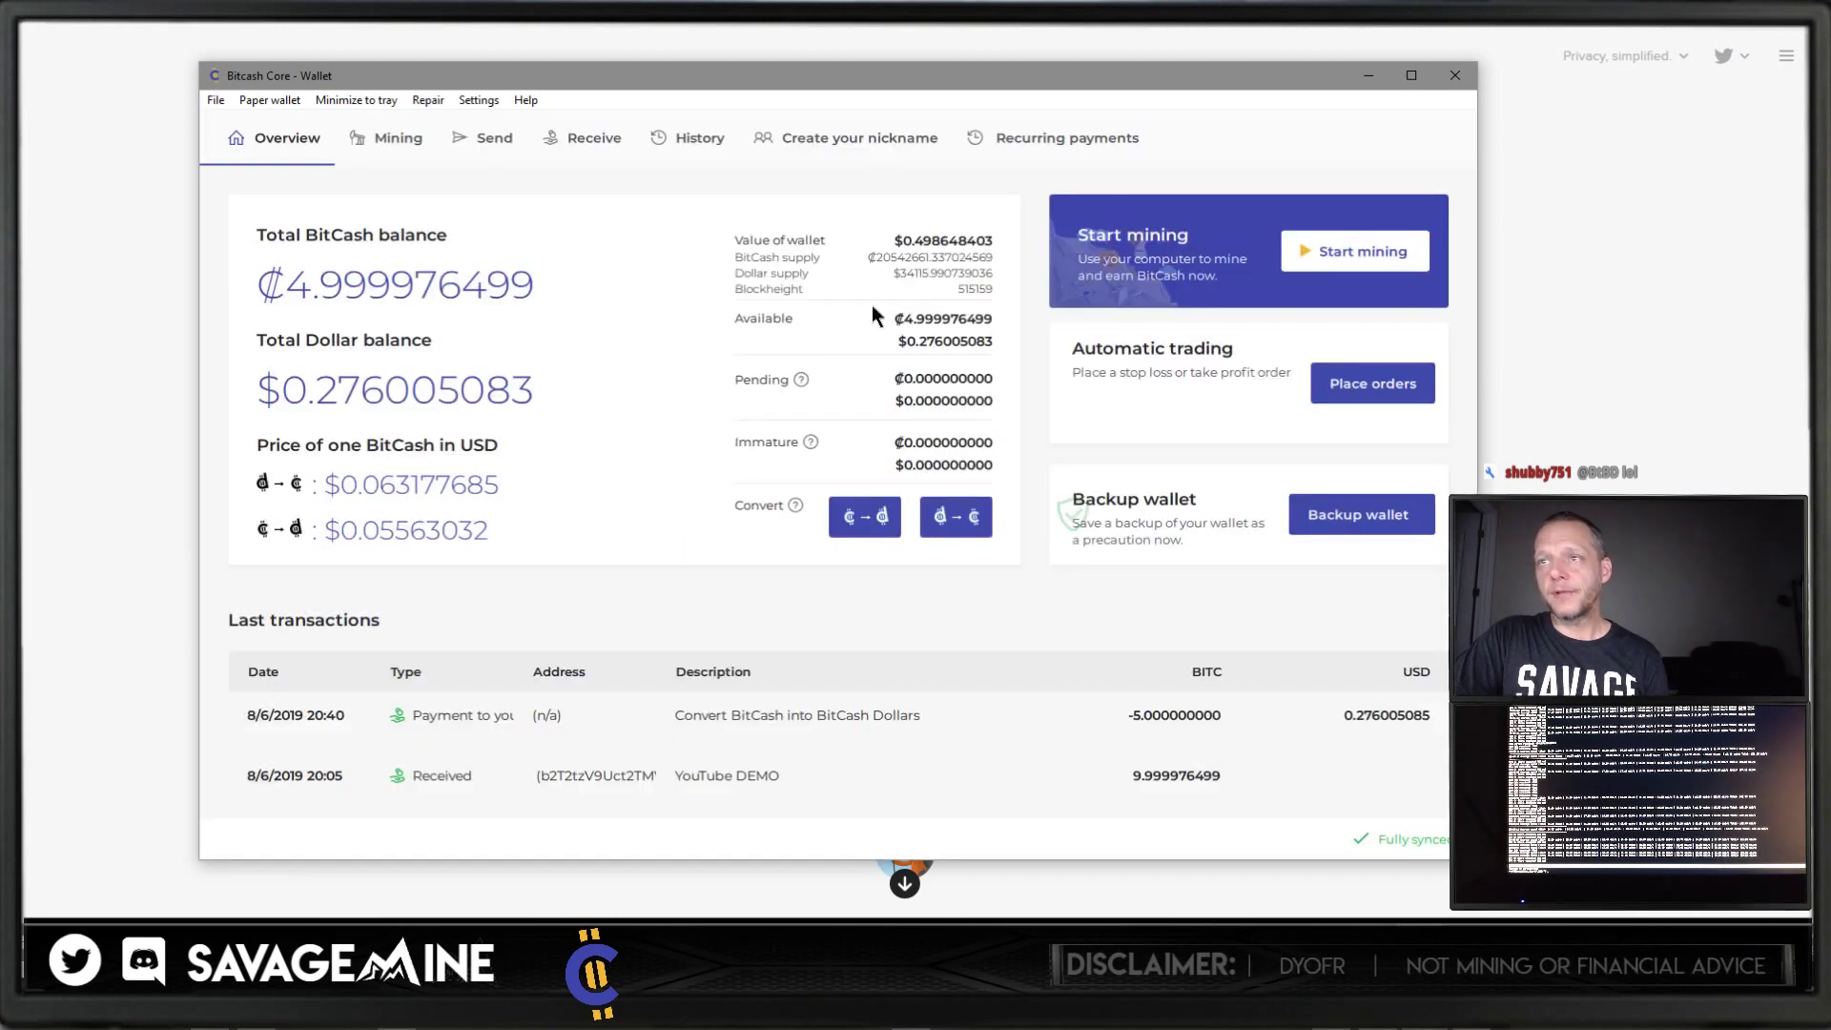
Step: View the wallet's list of sending addresses and close it
click(212, 100)
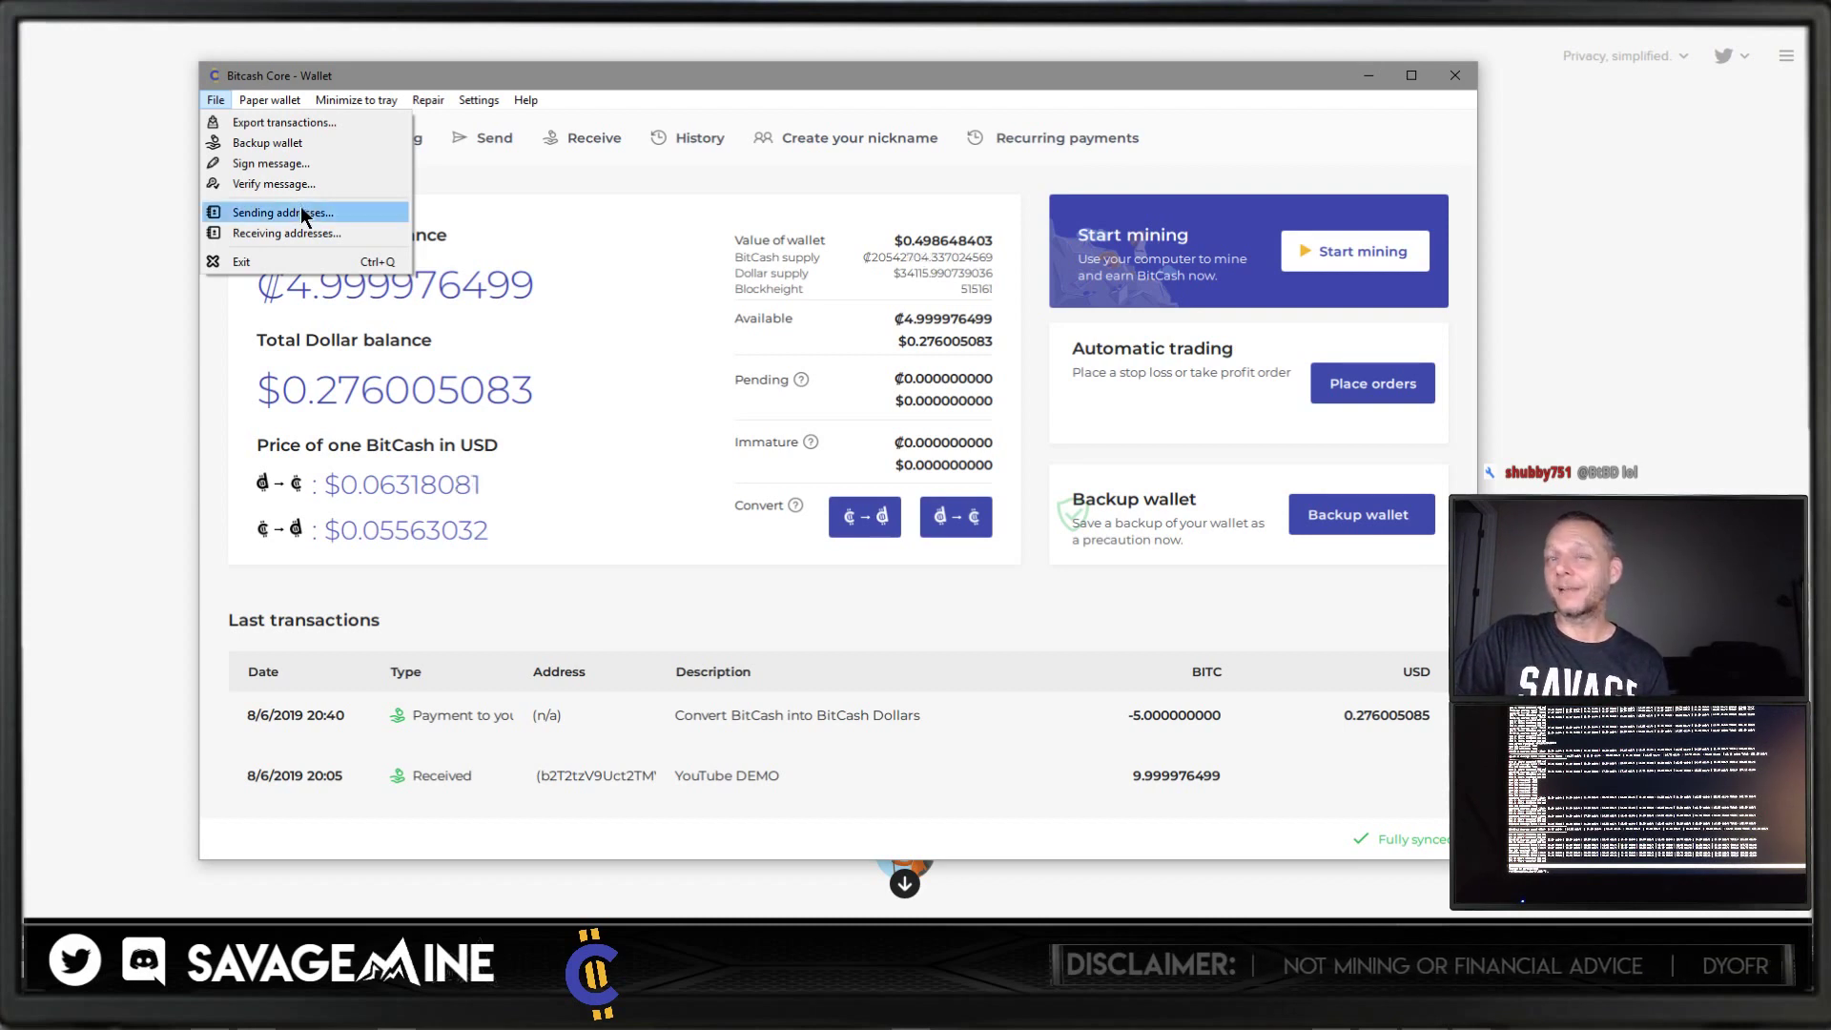
click(302, 214)
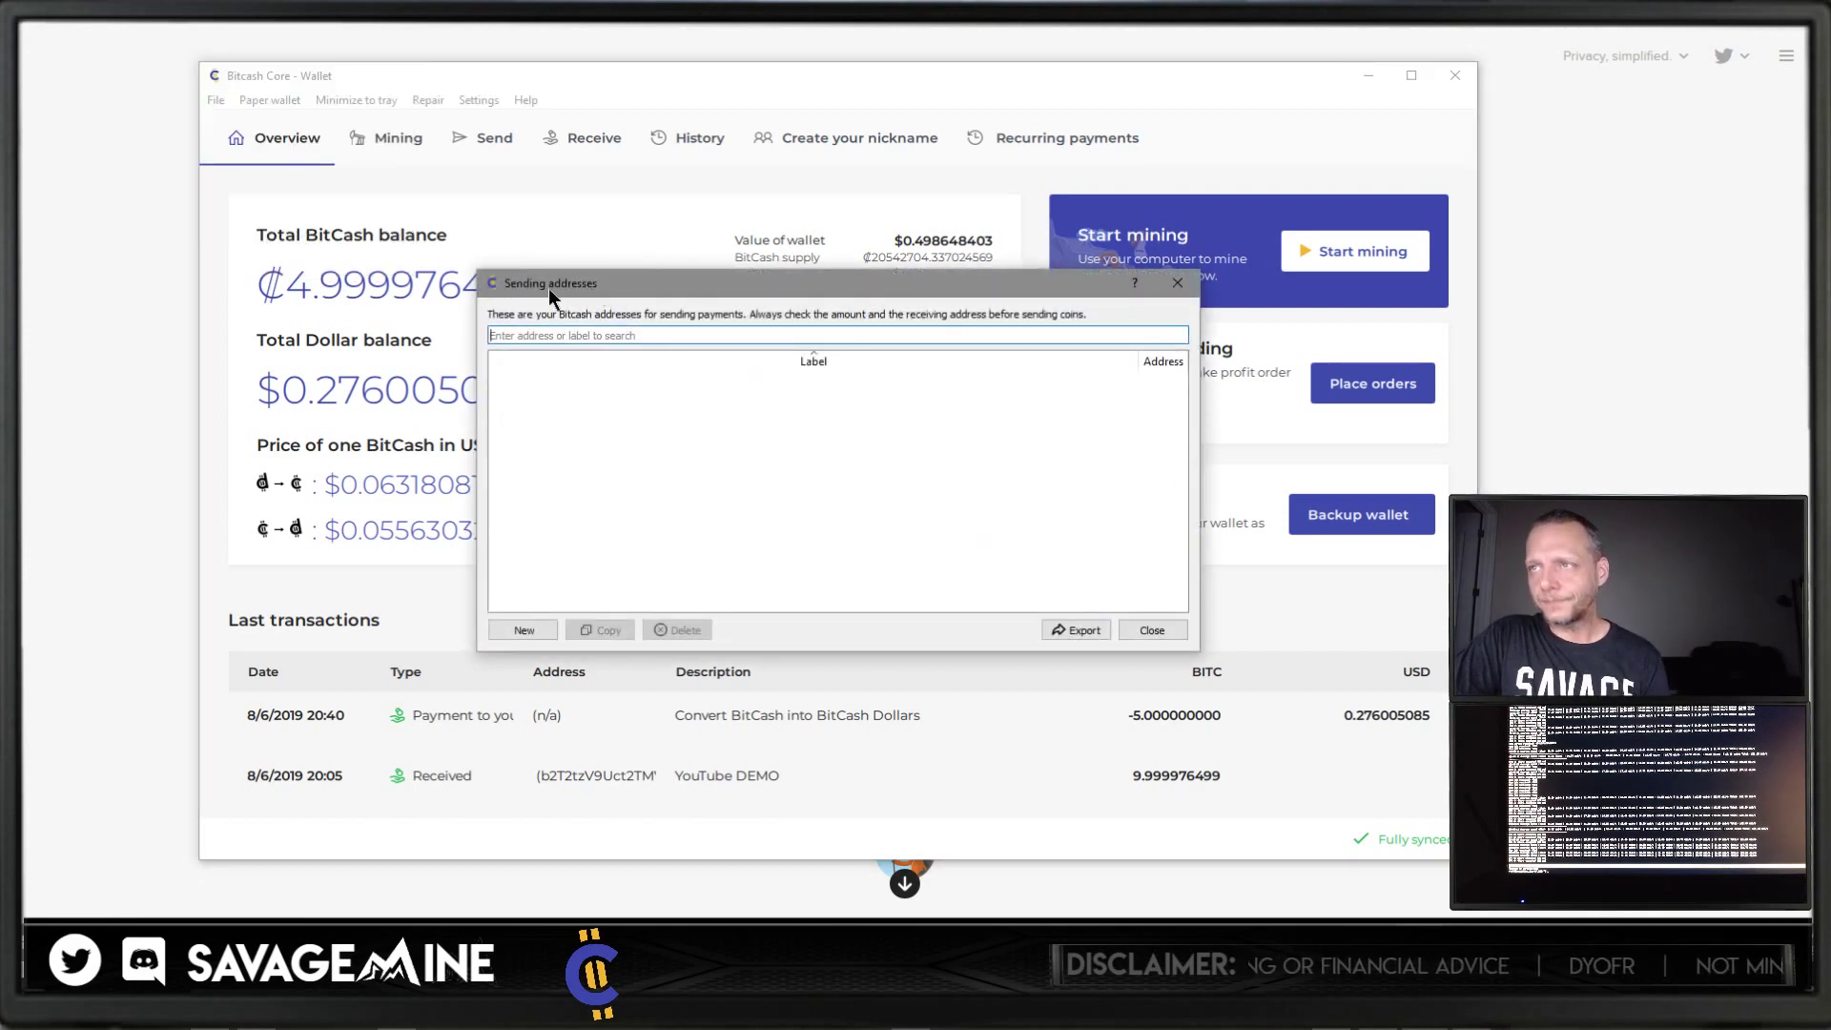
click(1151, 630)
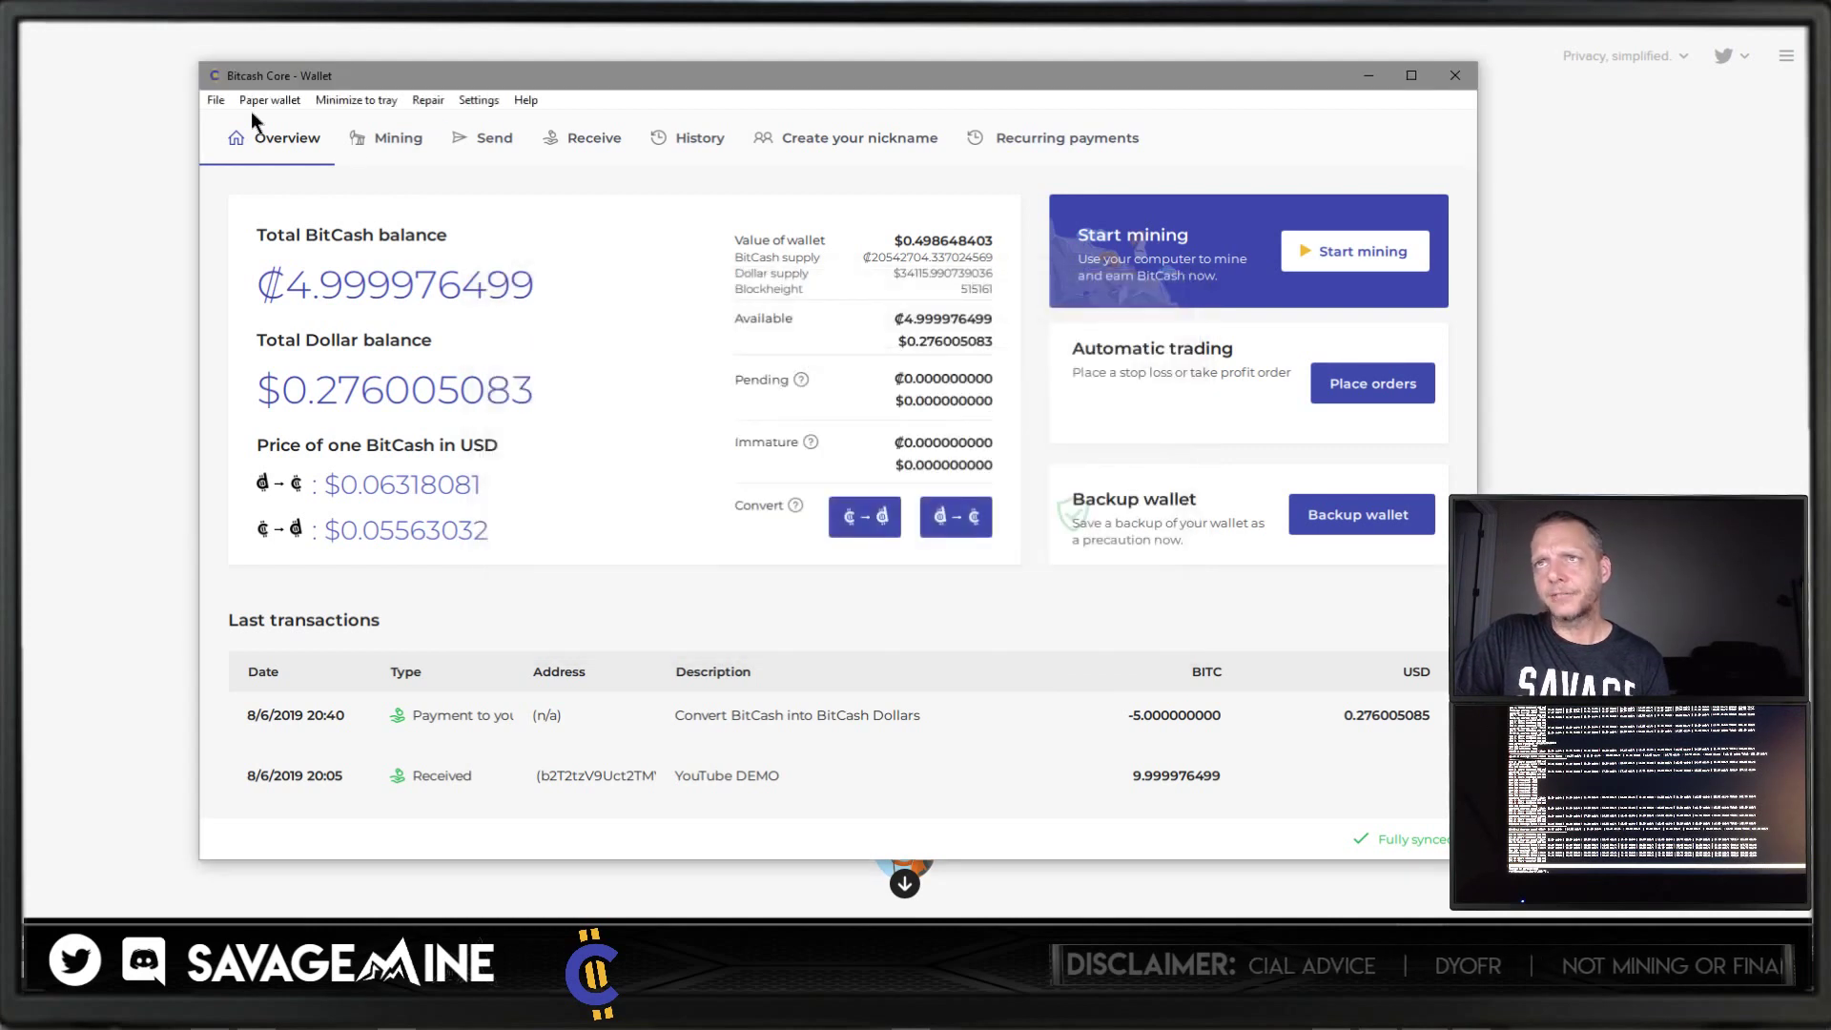
Step: Open the wallet's list of receiving addresses
click(225, 101)
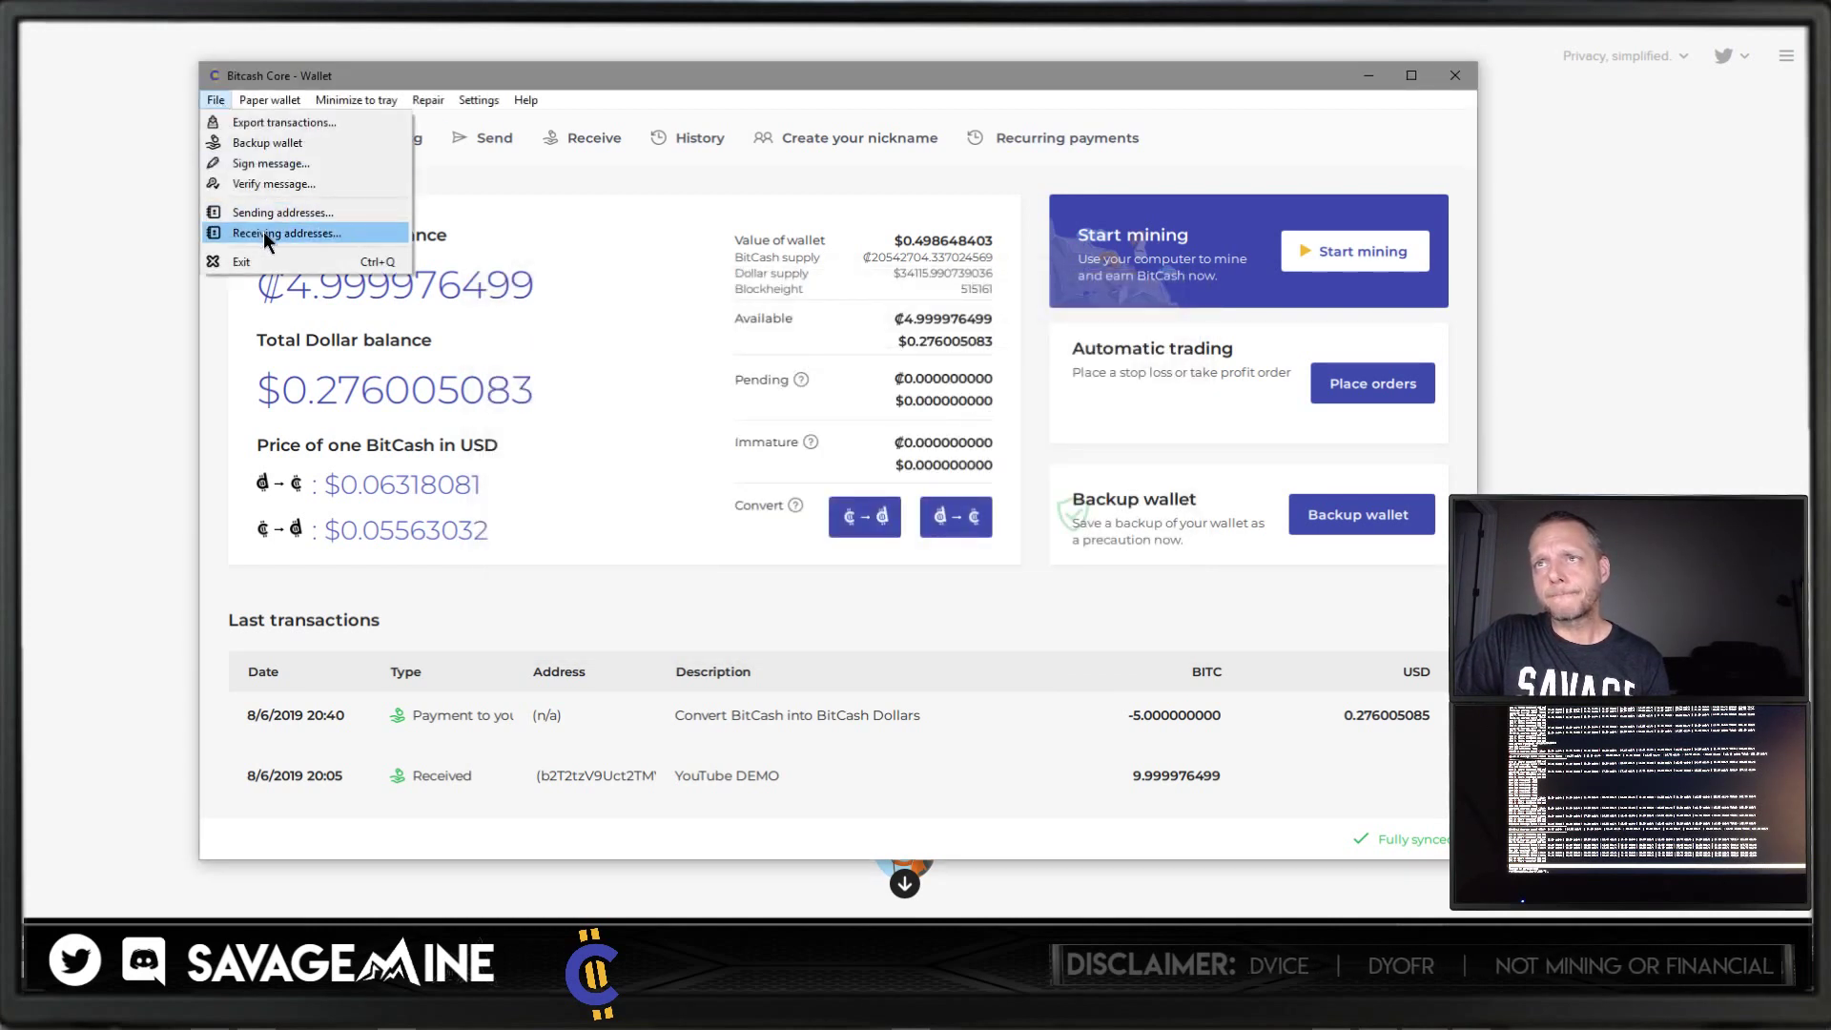